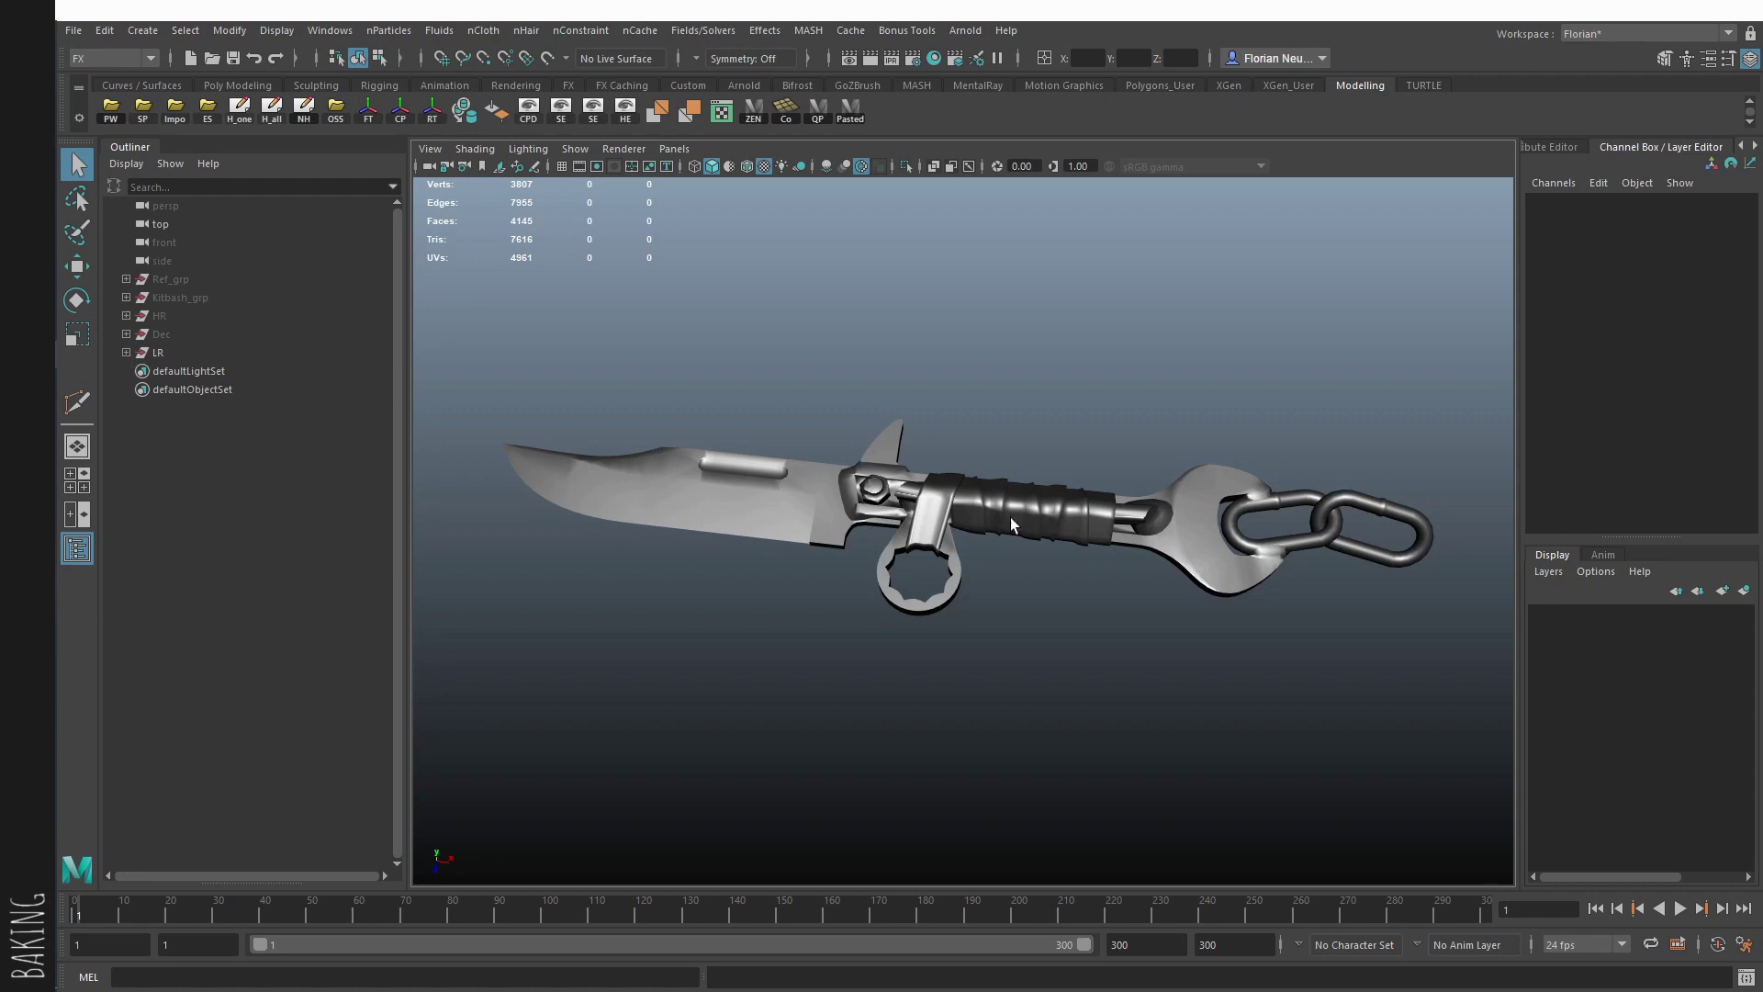
Step: Duplicate the LR group, hide the original, and expand the duplicate LR1 to list its meshes
alt+drag(973, 474, 841, 483)
click(220, 353)
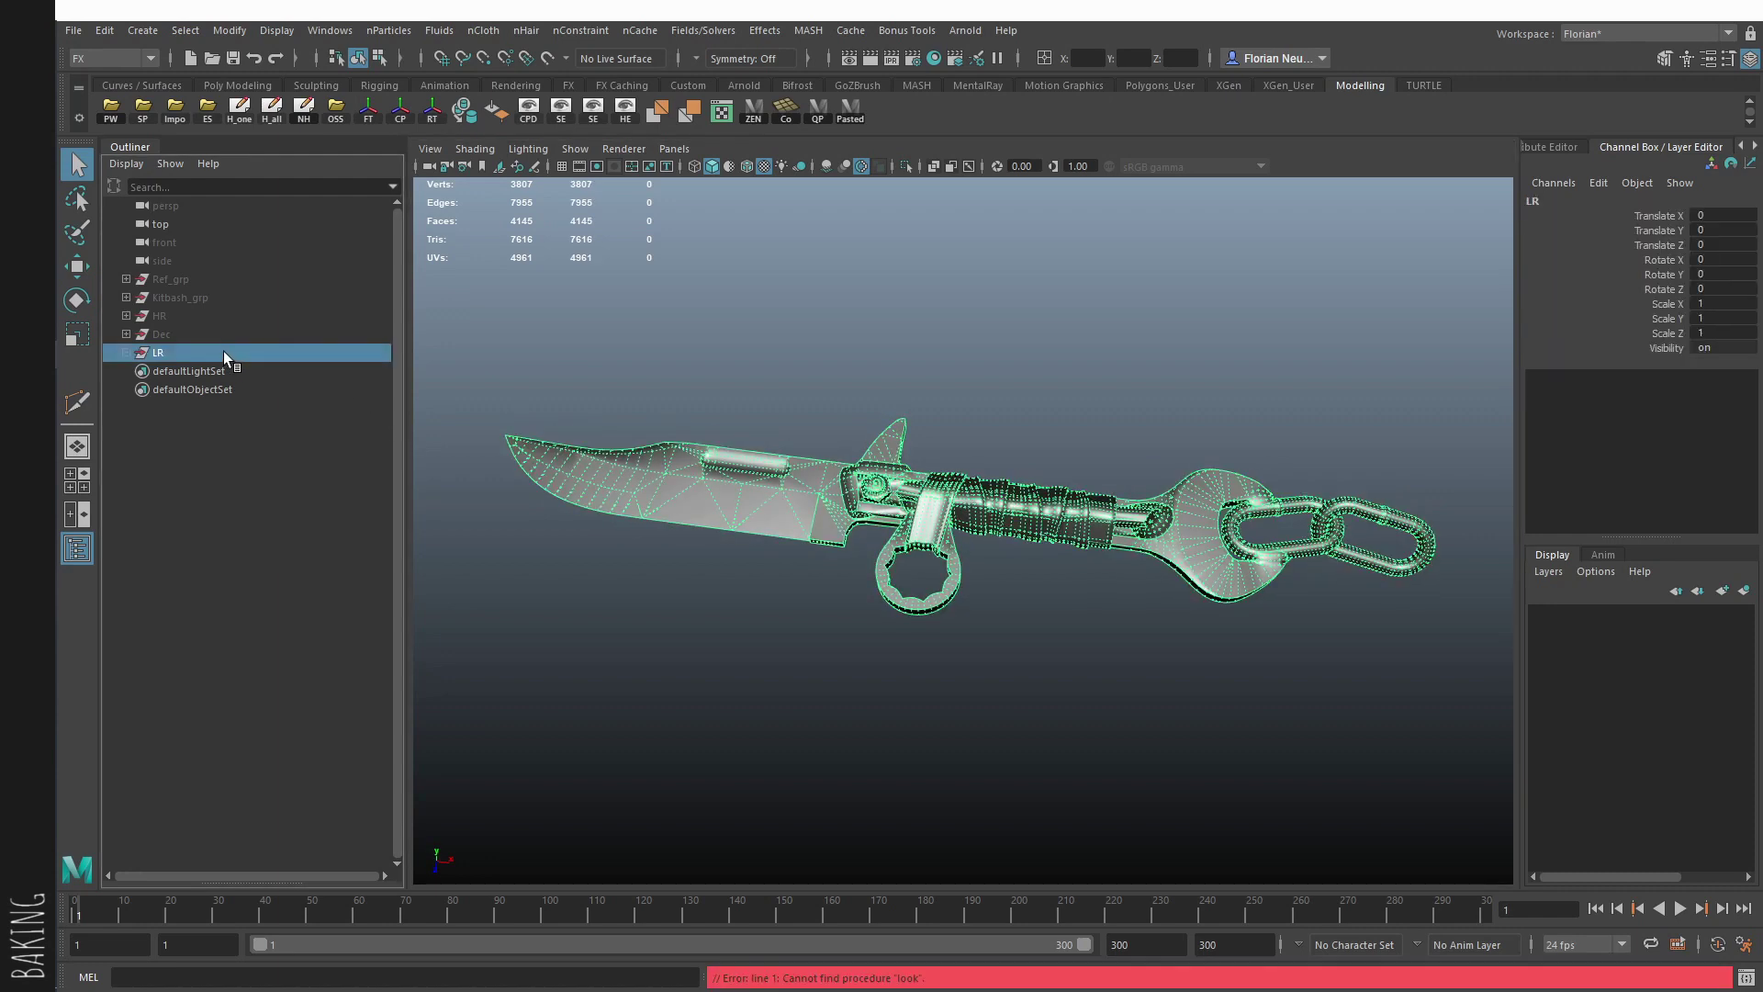
key(ctrl+d)
click(180, 352)
key(h)
click(126, 371)
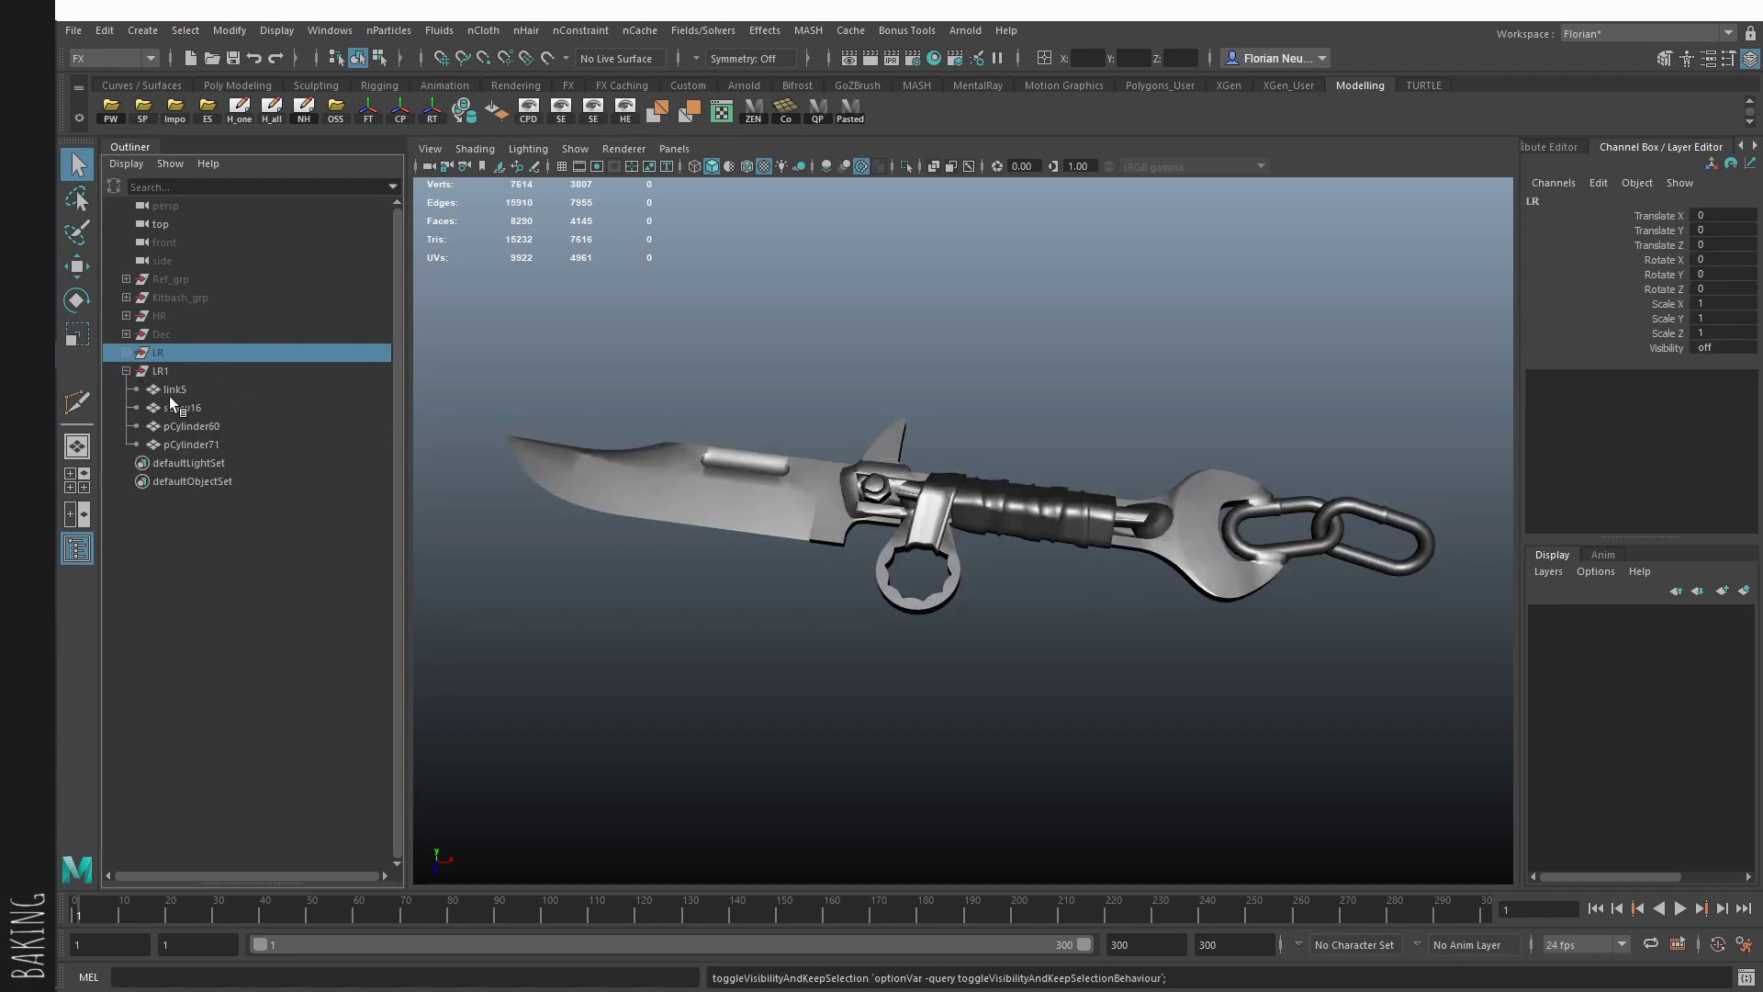
Step: Rename the outer chain link mesh link5 in LR1 to Link_low
click(187, 391)
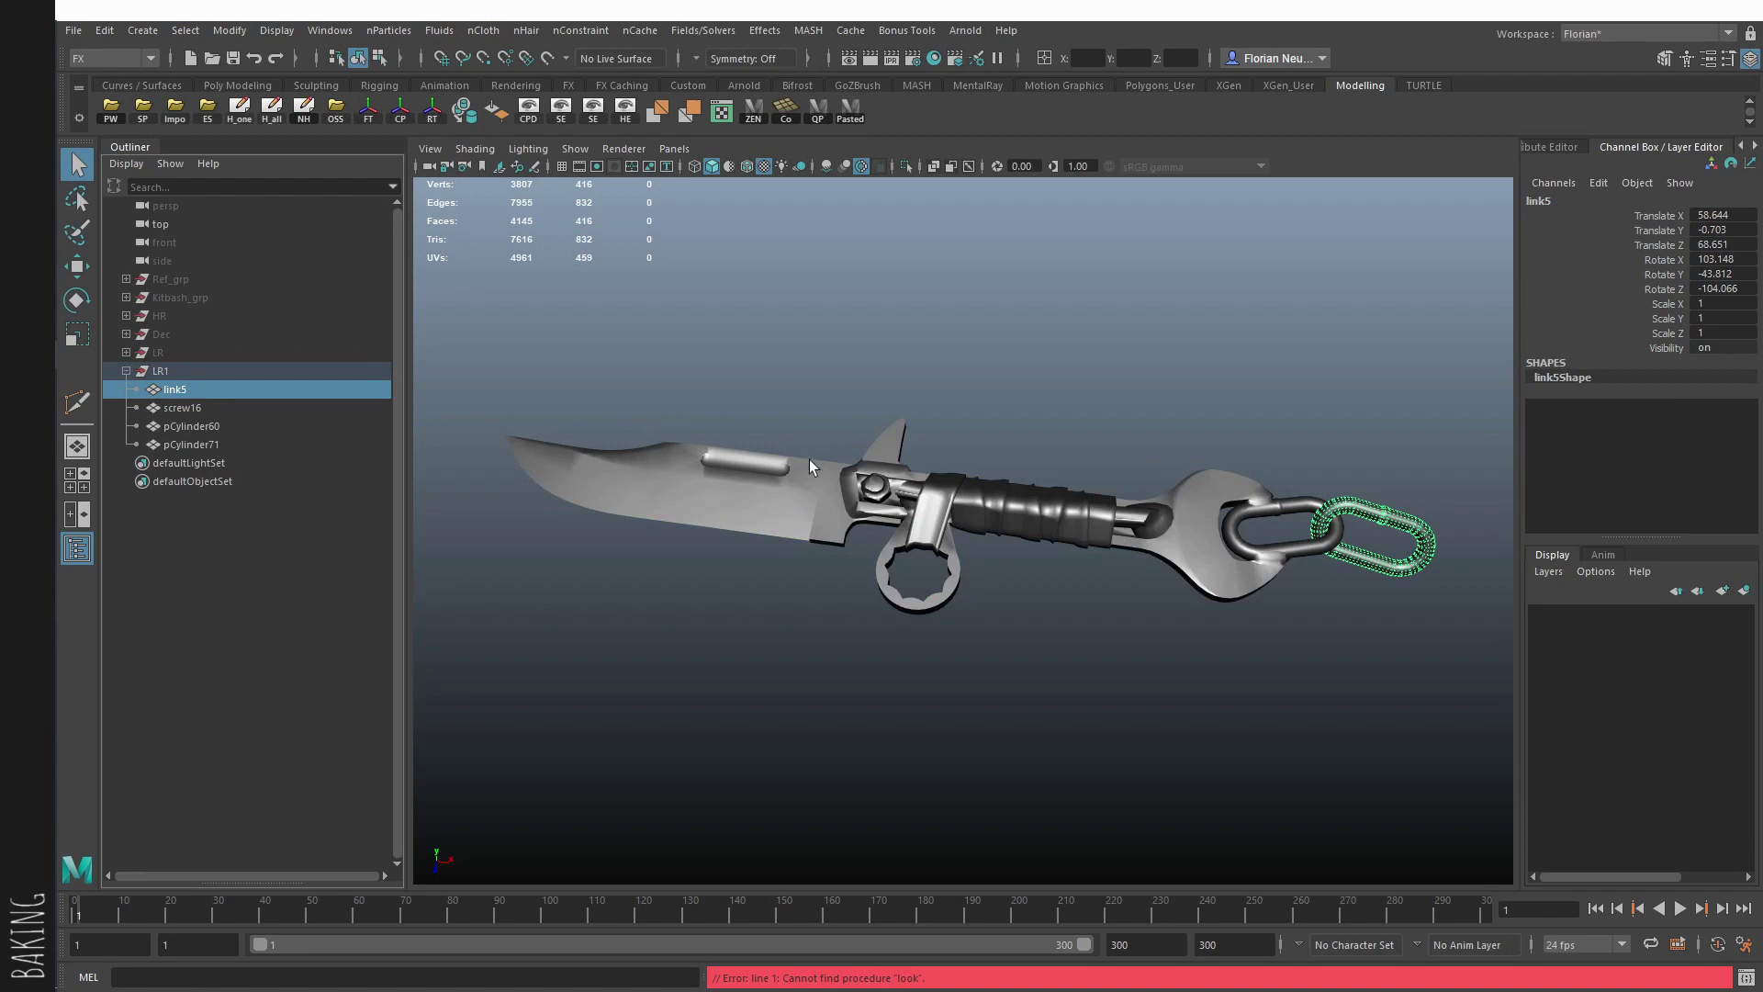
double_click(266, 395)
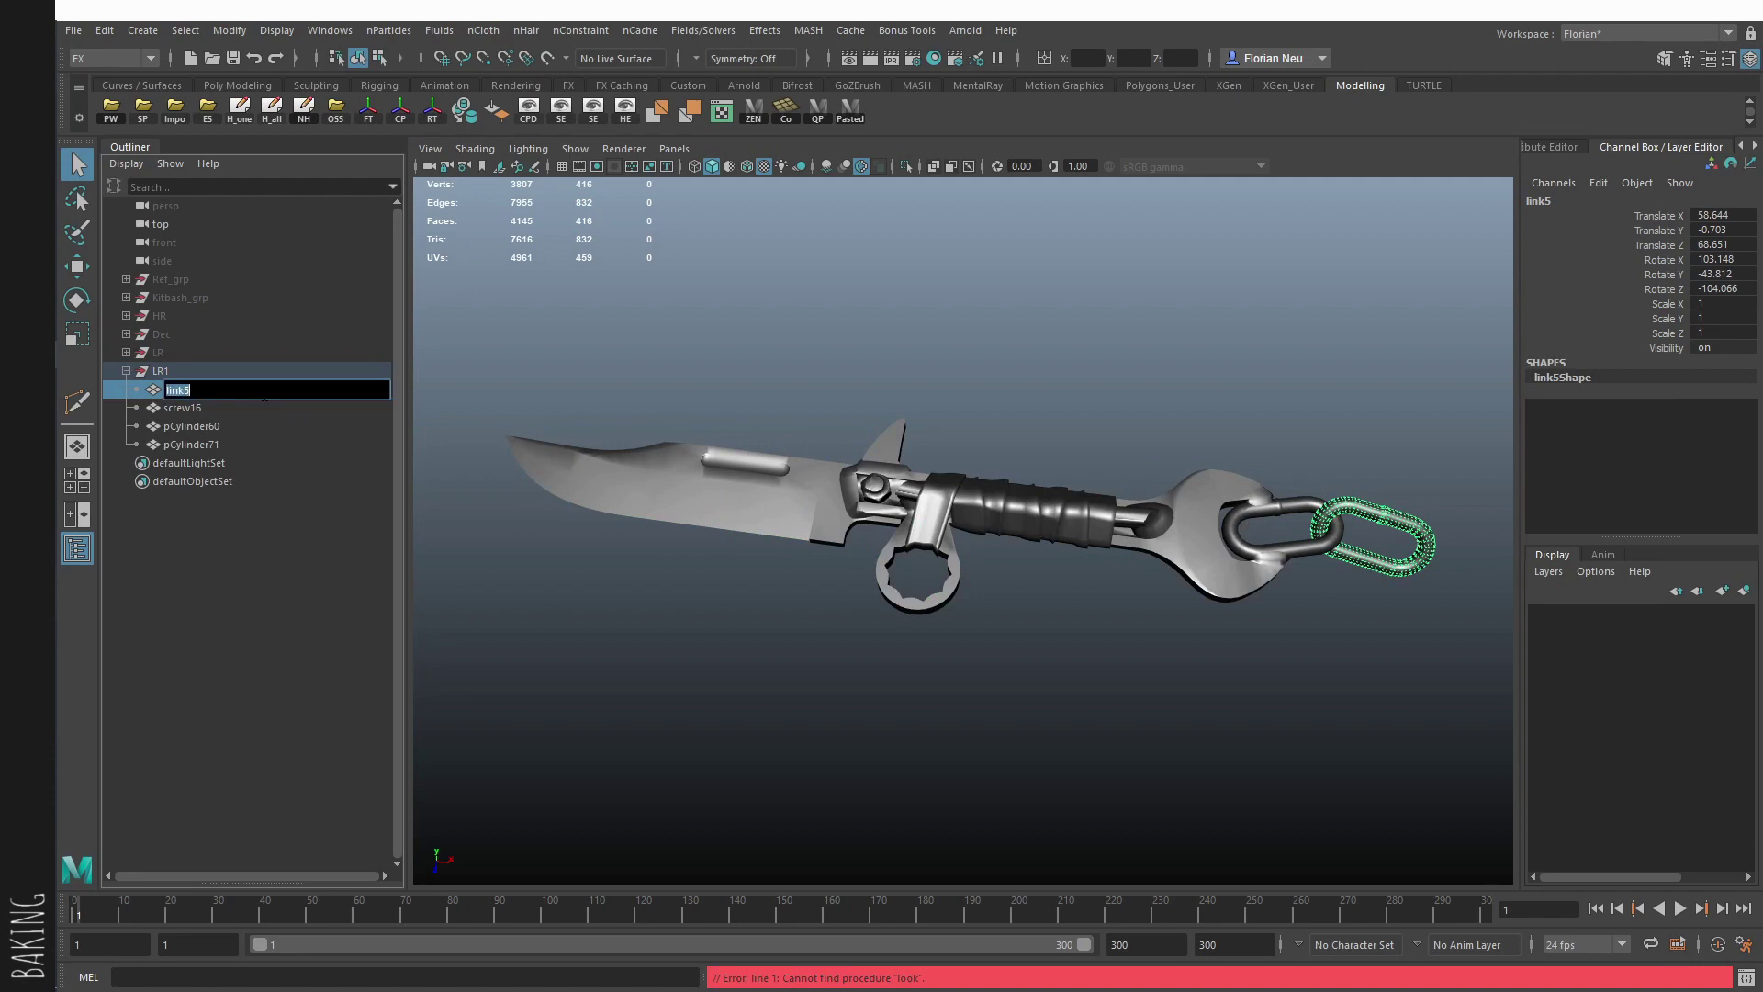
text(Li)
drag(191, 391, 226, 392)
click(189, 390)
Step: Rename the main knife mesh screw16 in LR1 to Knife_low
click(192, 419)
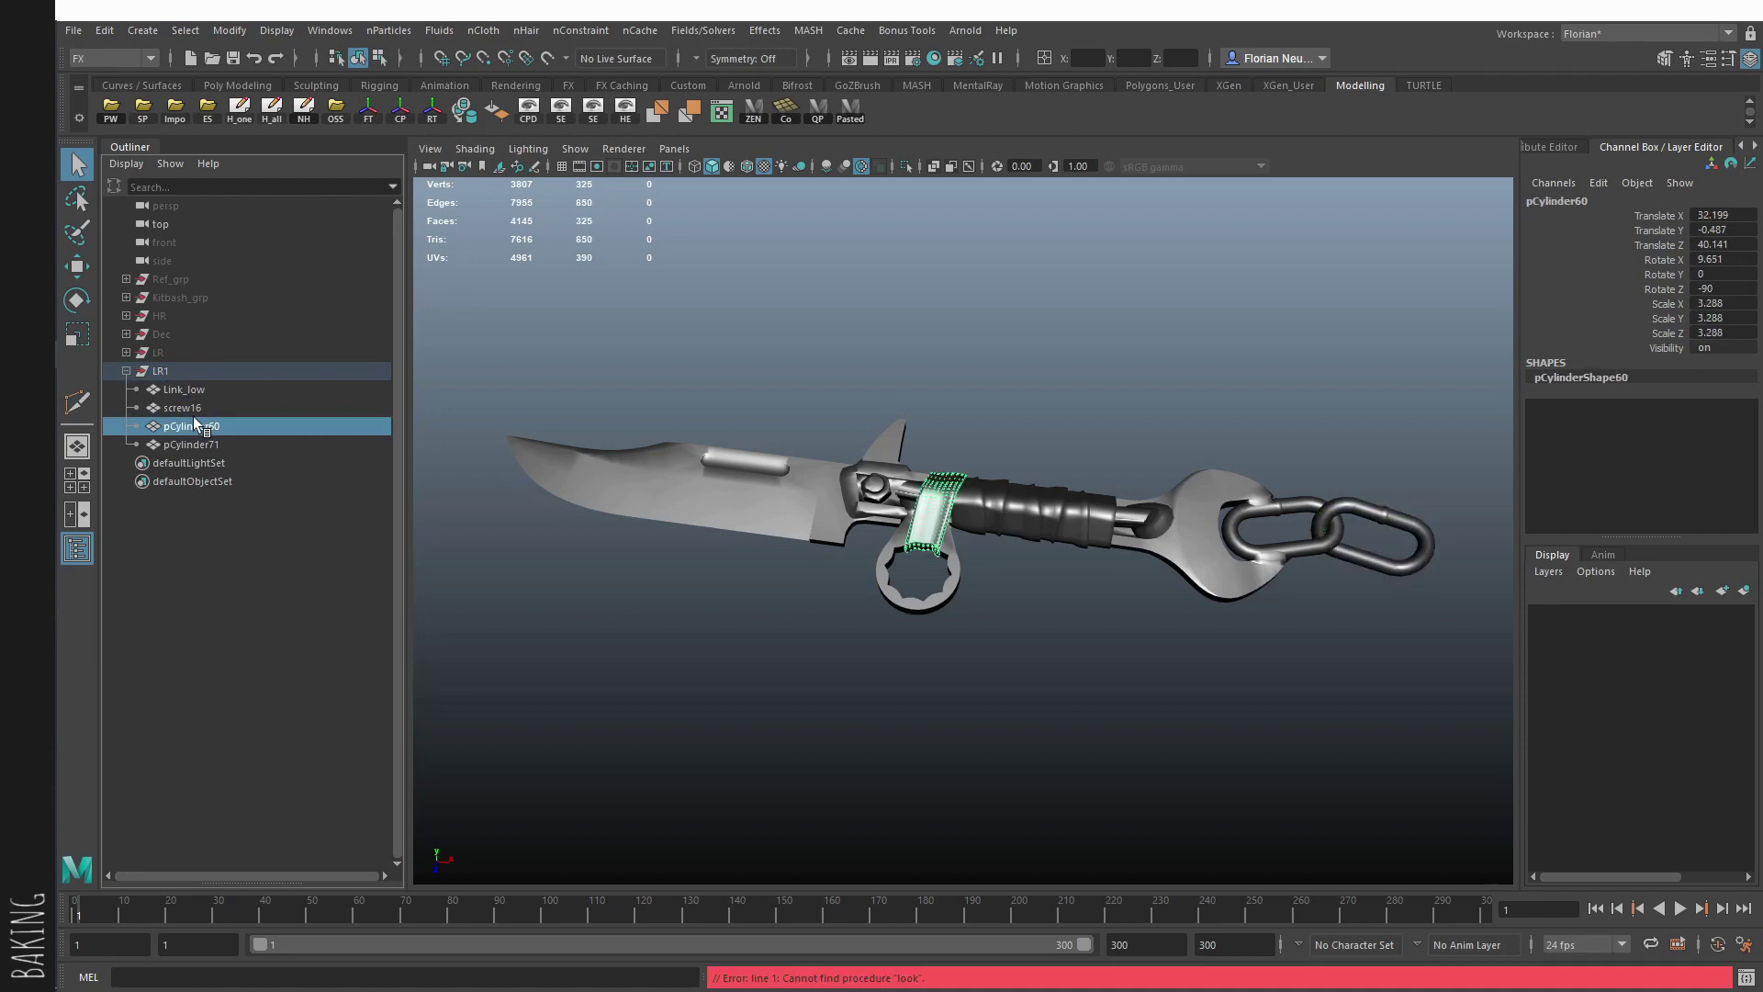
double_click(183, 408)
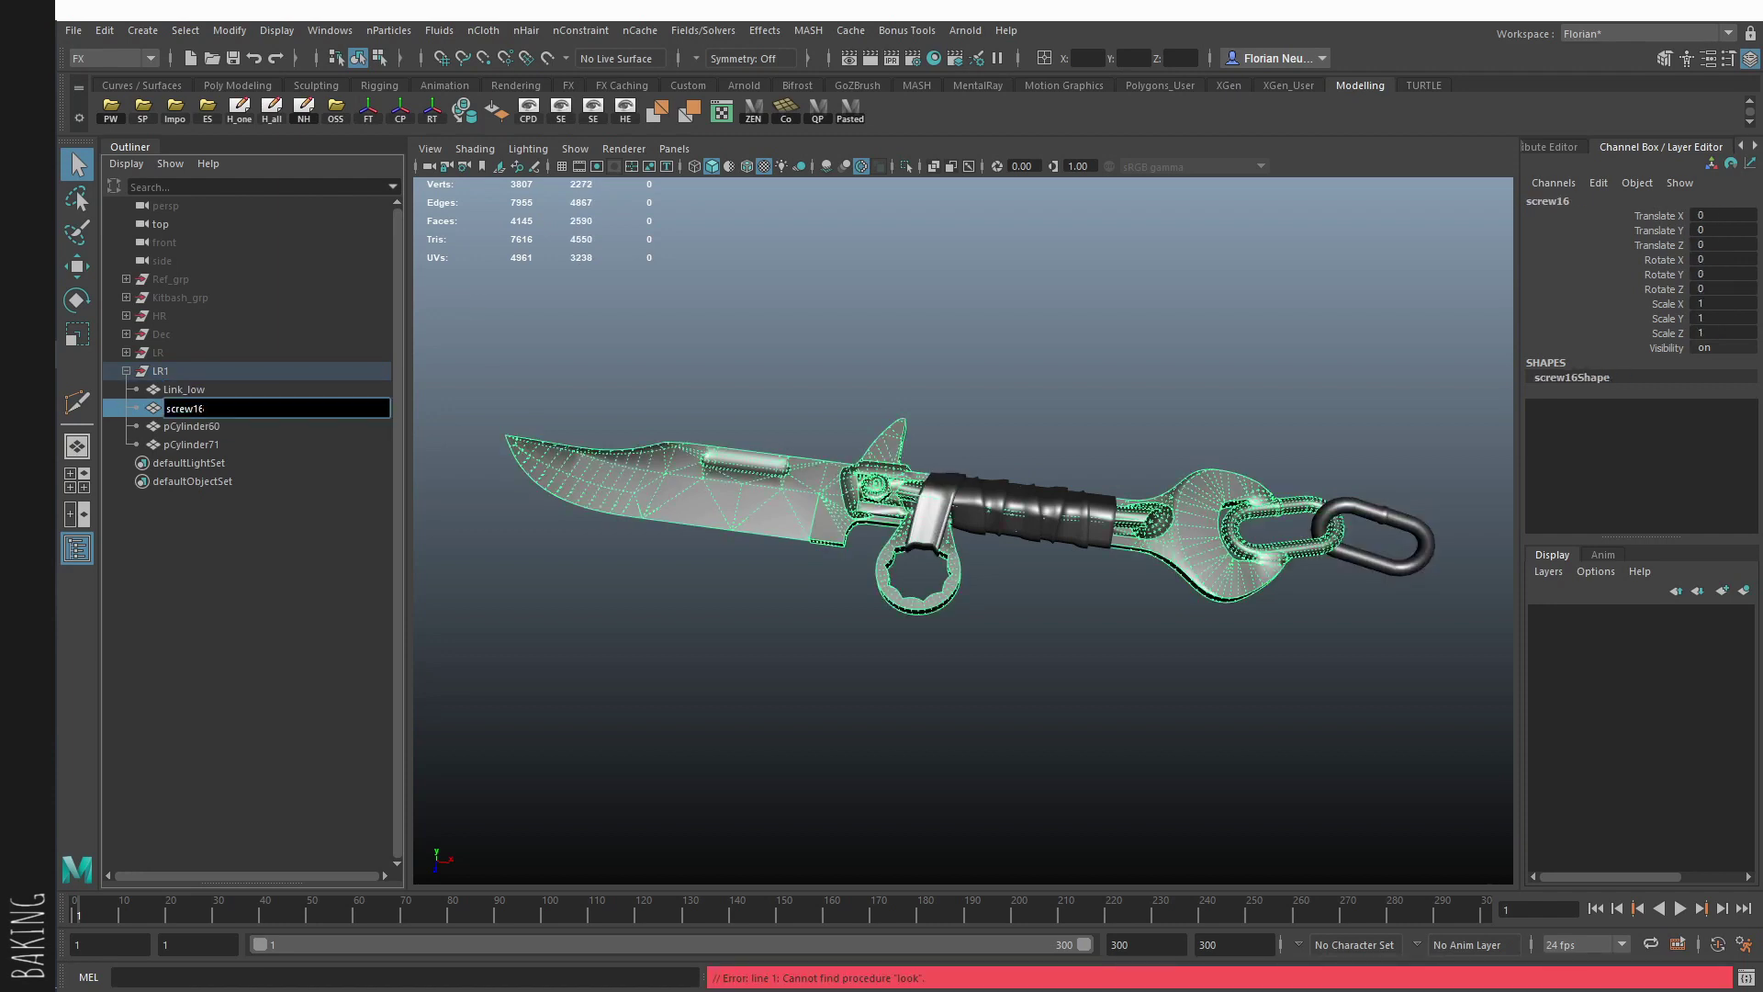
text(Knife_low)
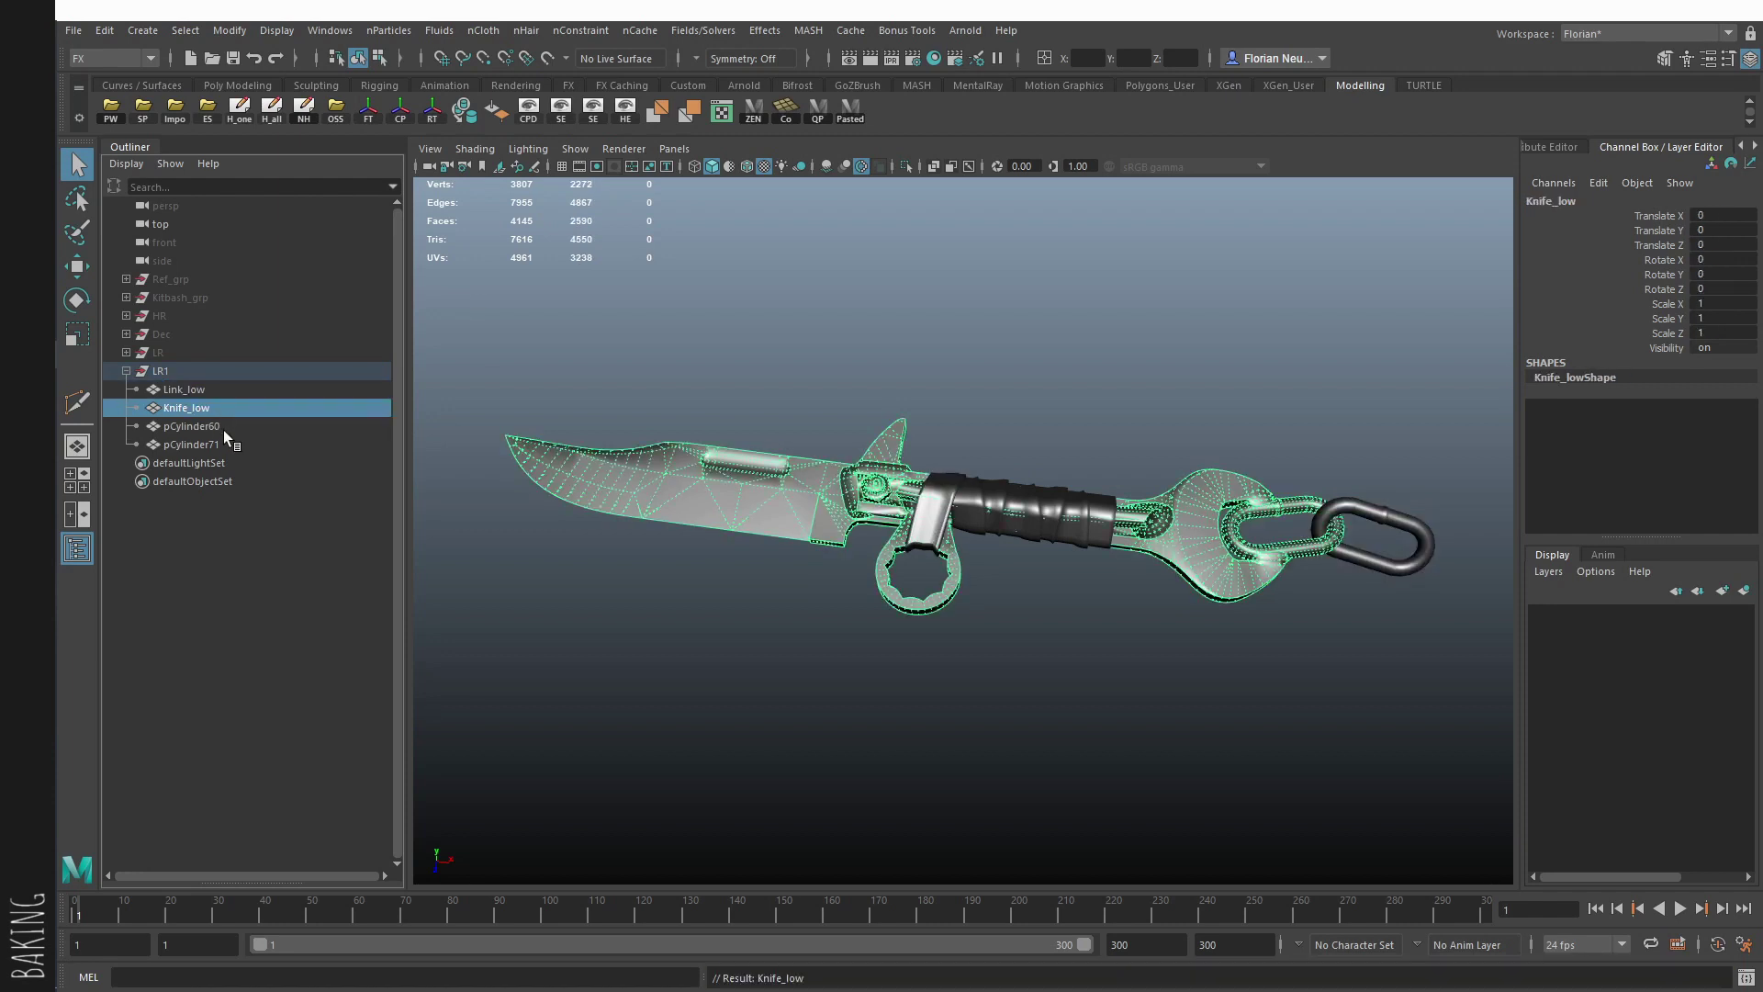
Step: Rename the front tape mesh pCylinder60 in LR1 to TapeFront_low
key(Tab)
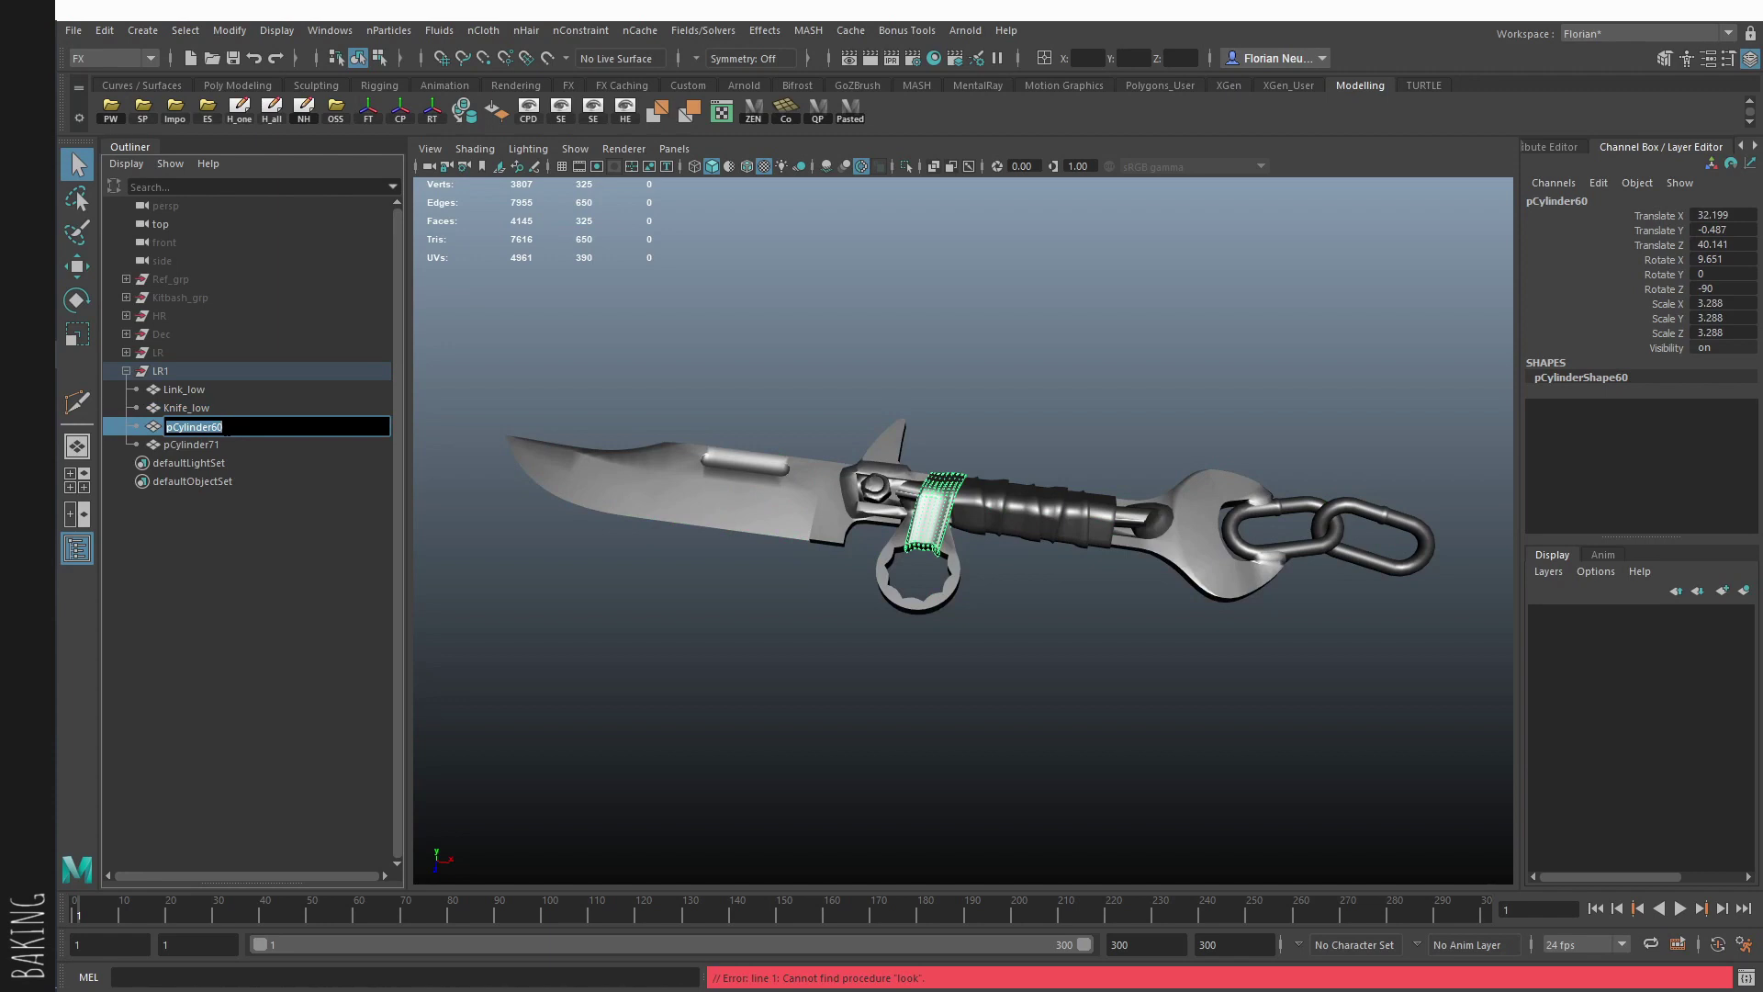
text(TapeFront_looww)
key(Return)
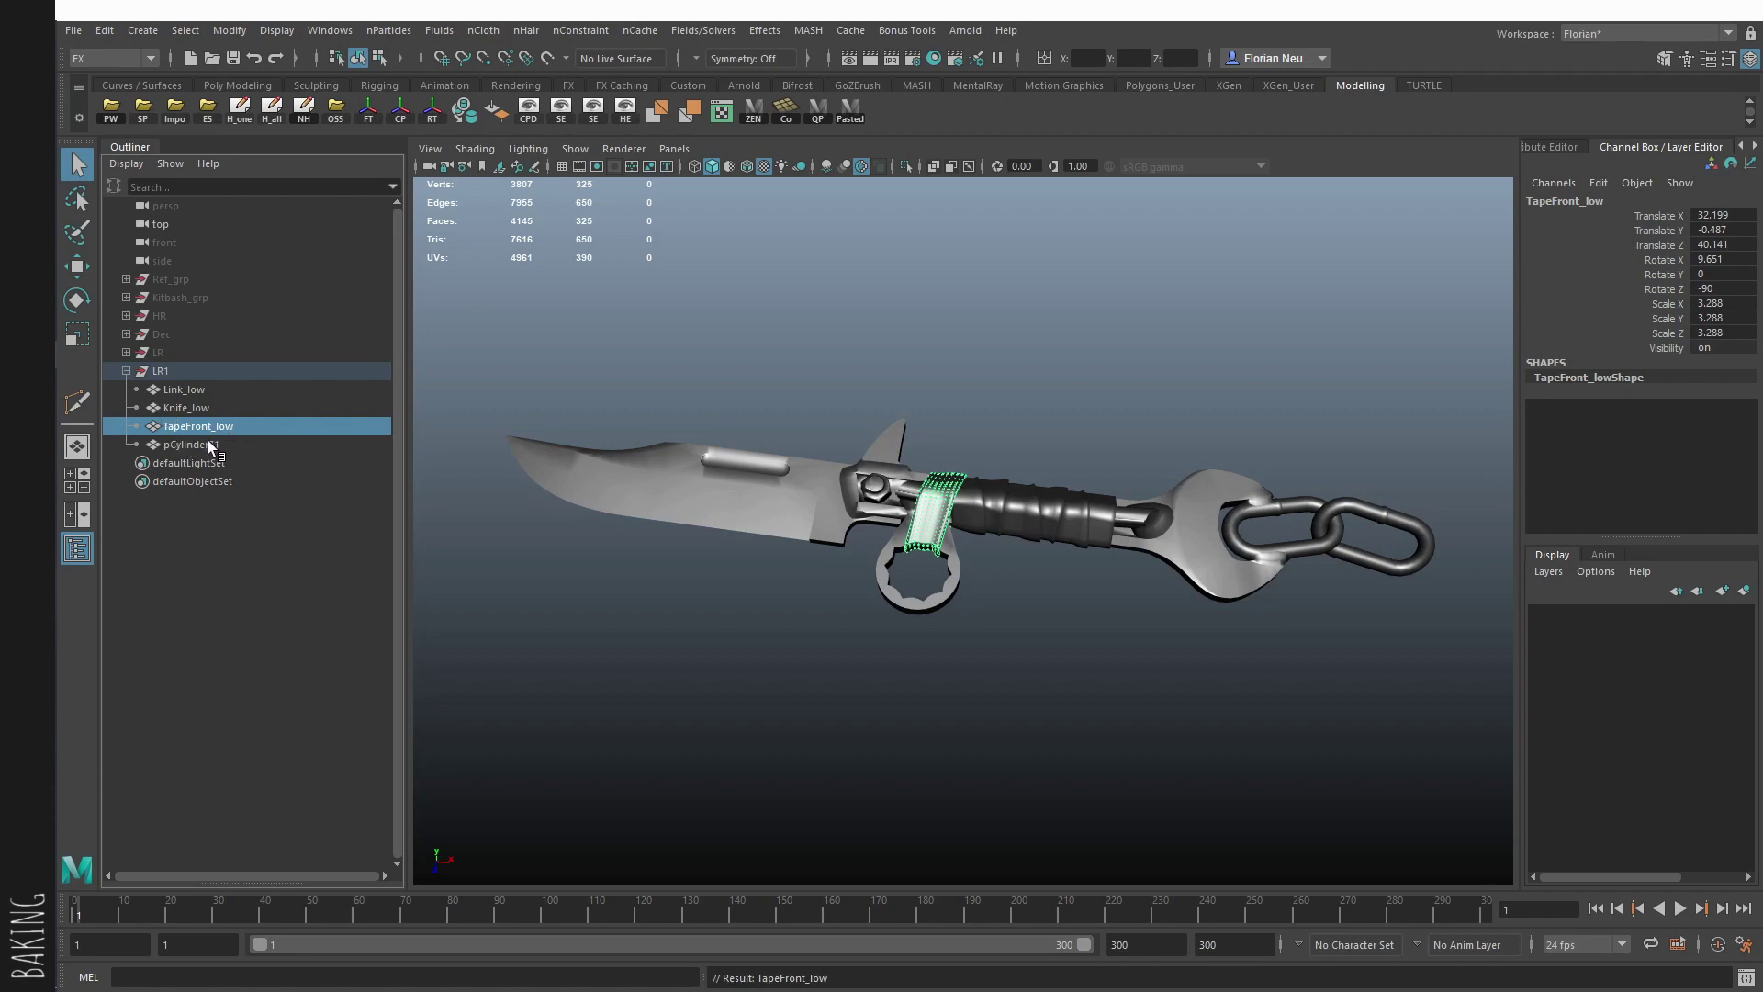
double_click(208, 441)
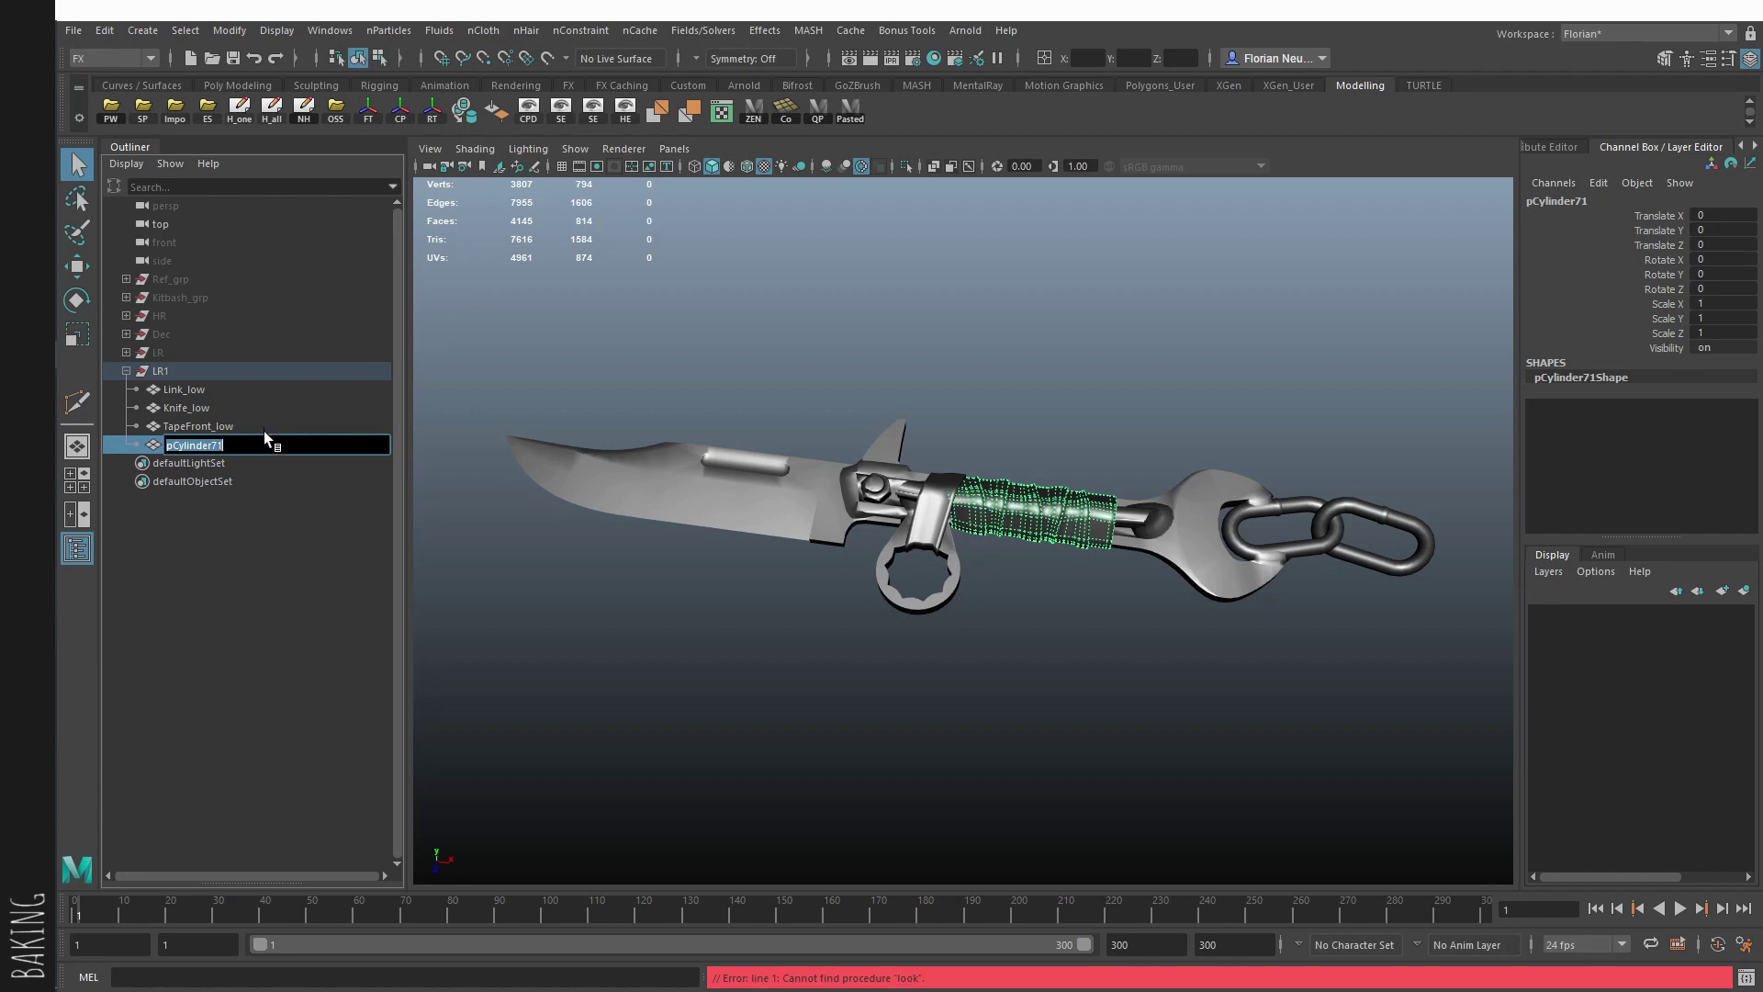
double_click(189, 428)
click(189, 428)
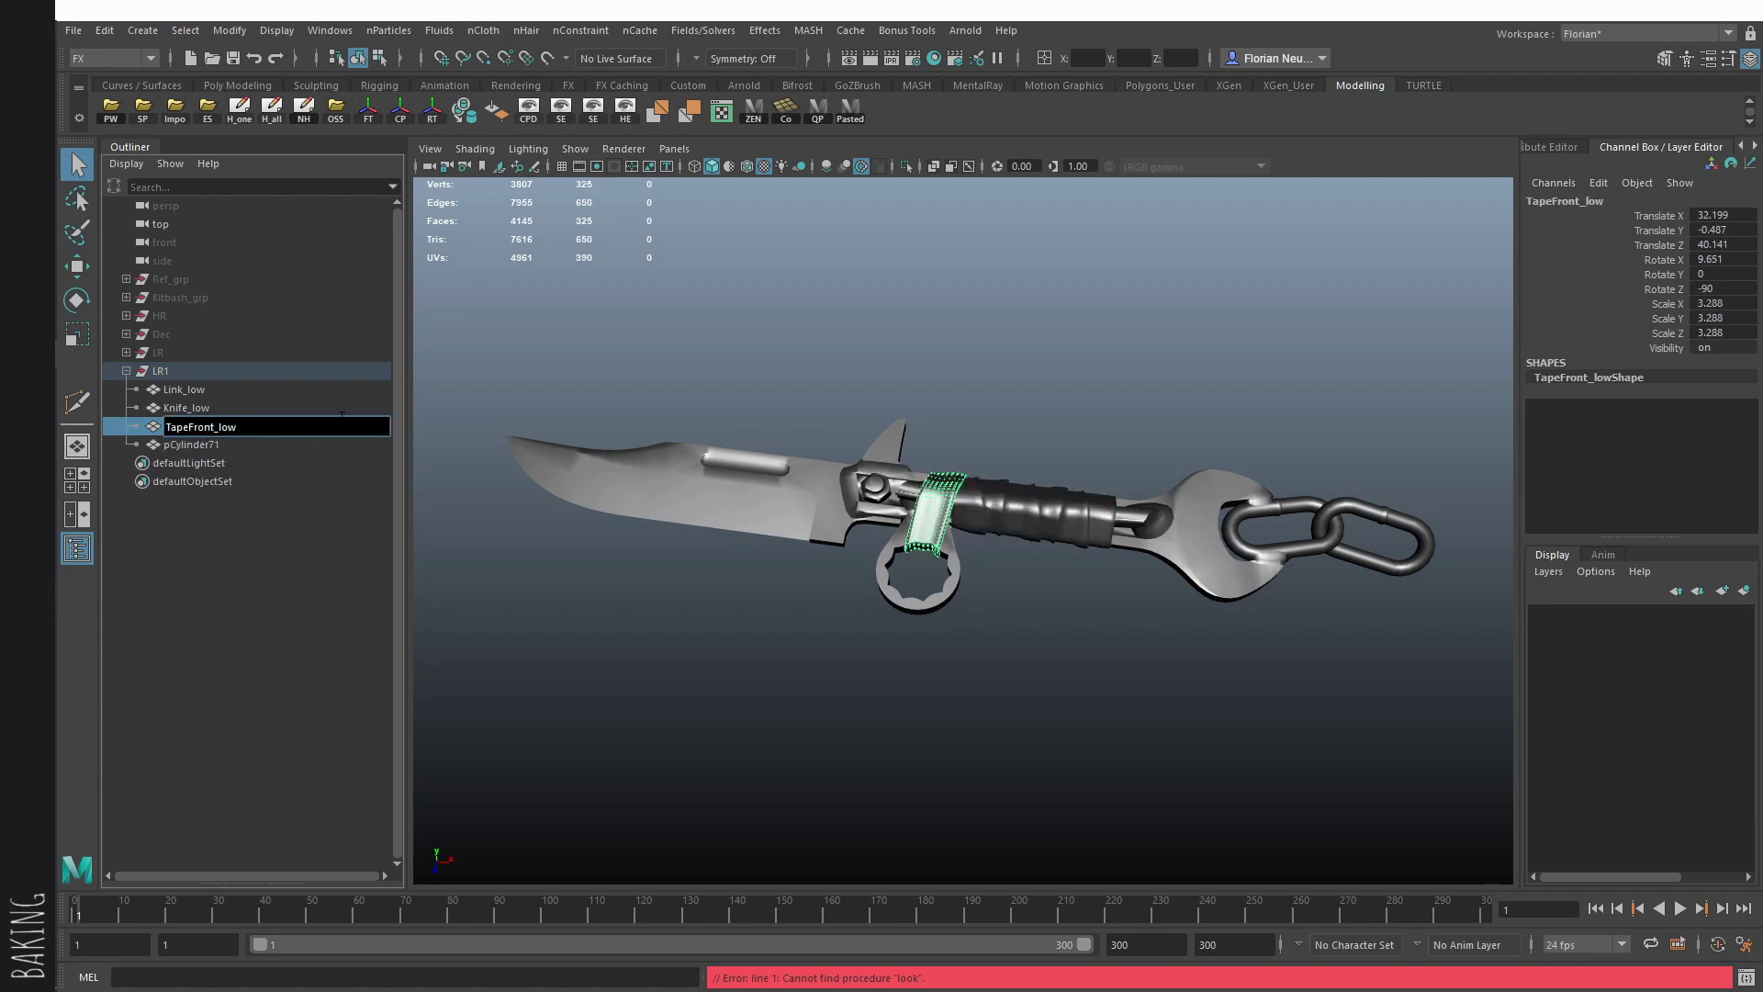
text(_)
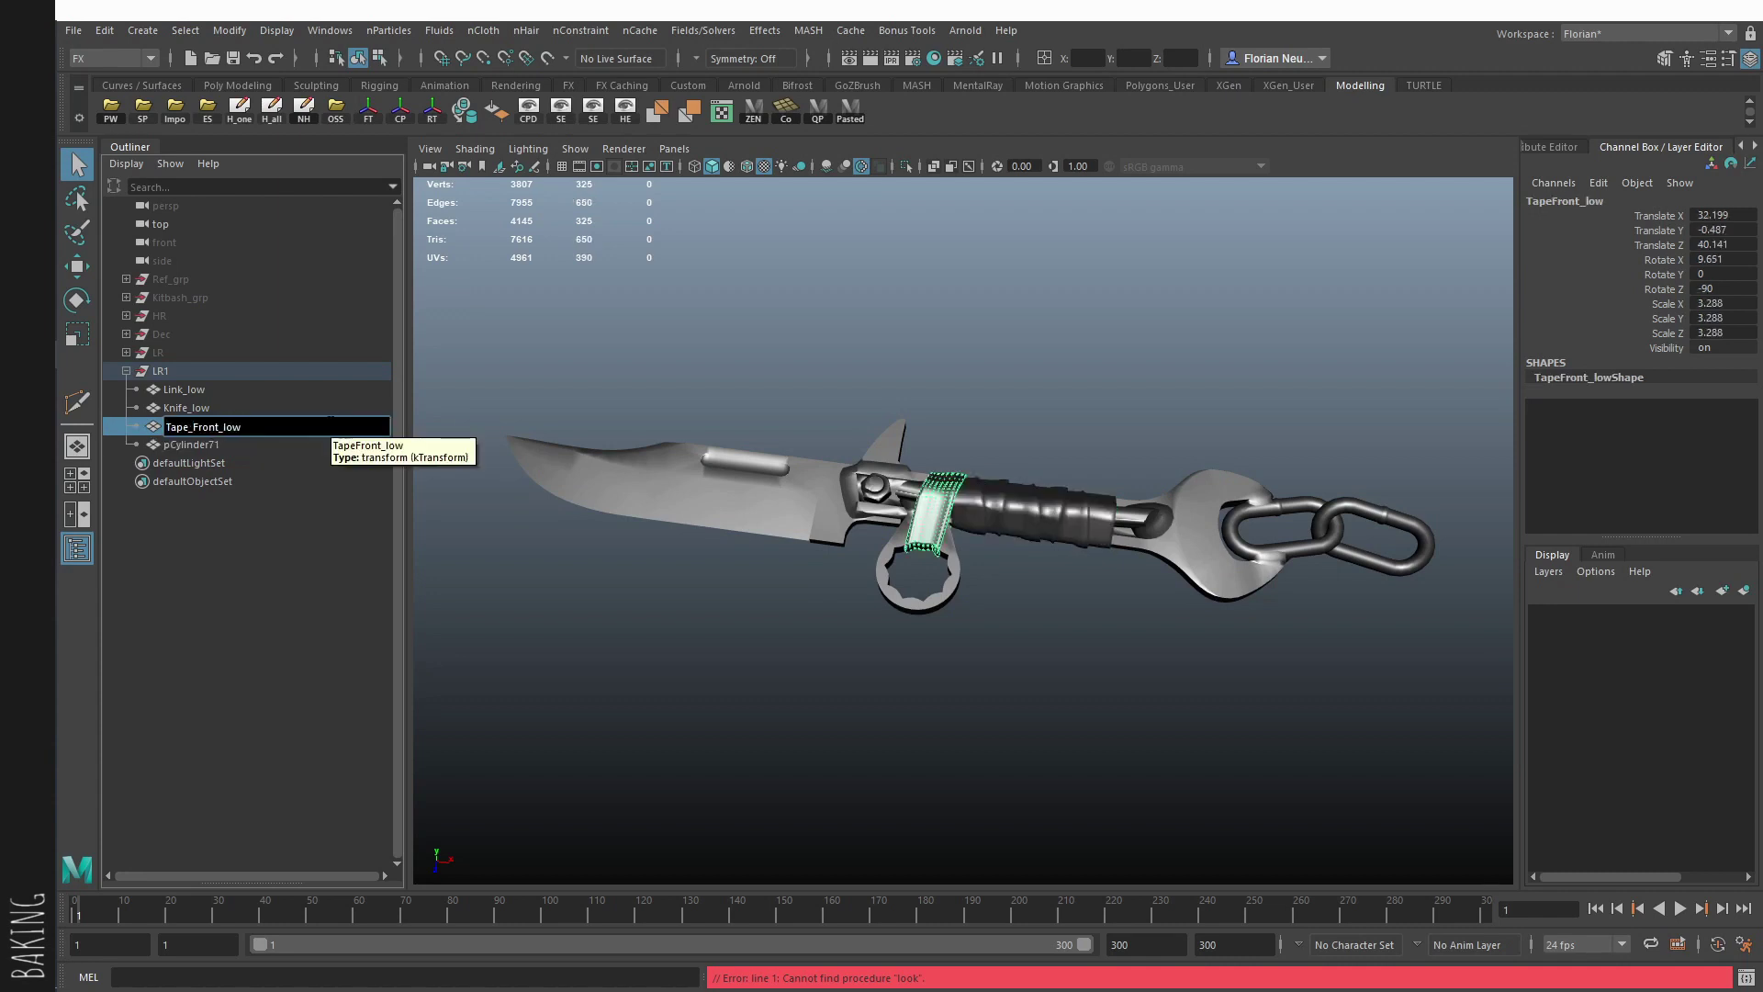
key(BackSpace)
Step: Rename the handle tape mesh pCylinder71 in LR1 to TapeBack_low
double_click(195, 445)
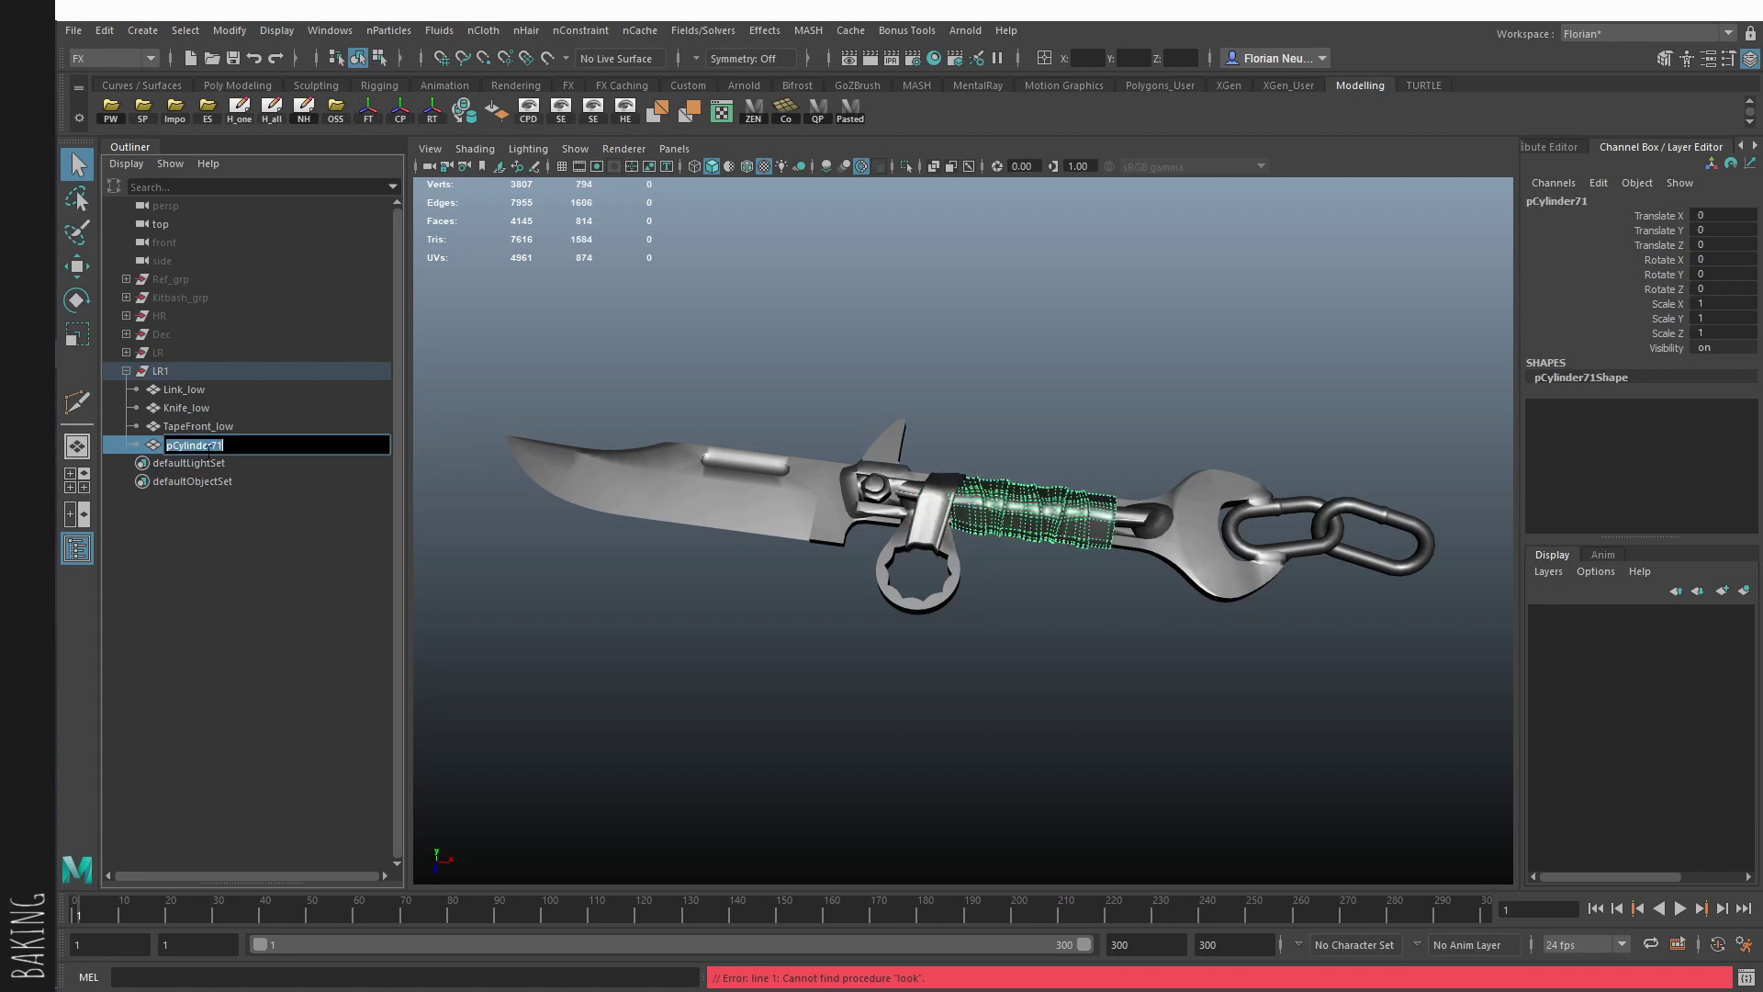
key(BackSpace)
text(TapeBack_low)
key(Return)
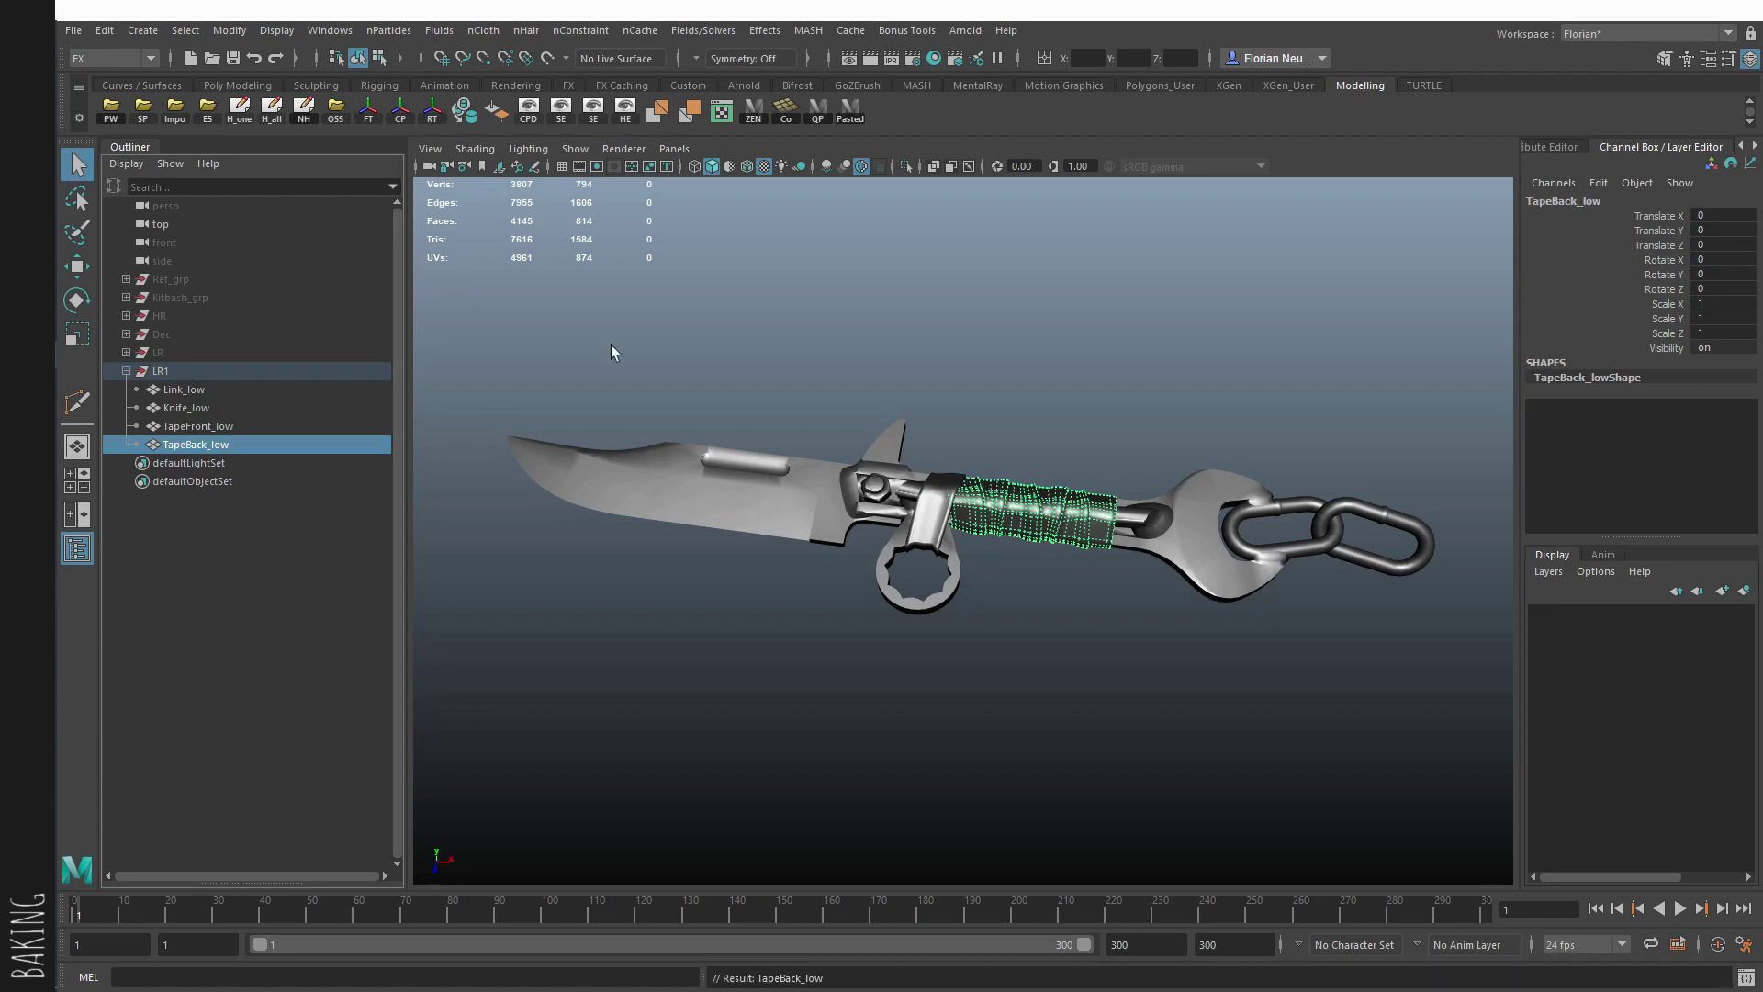
Step: Unhide the Dec group and isolate it in the viewport
alt+drag(610, 344, 976, 379)
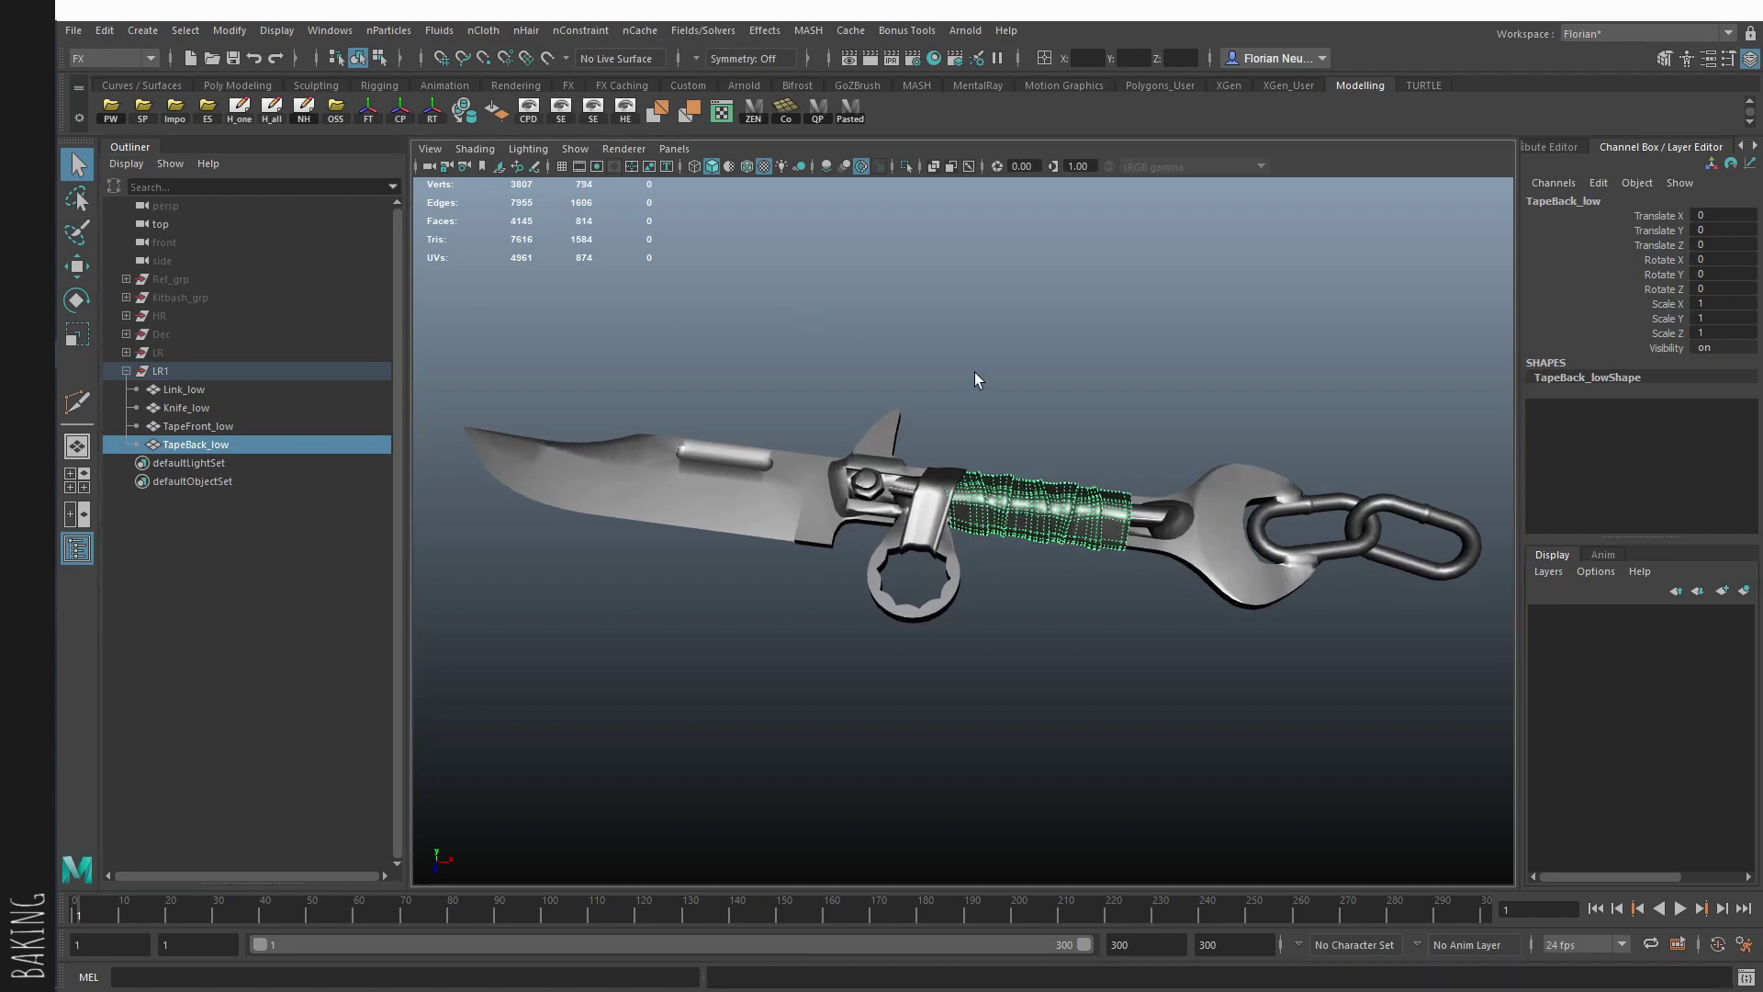
click(147, 334)
key(h)
key(ctrl+1)
click(671, 357)
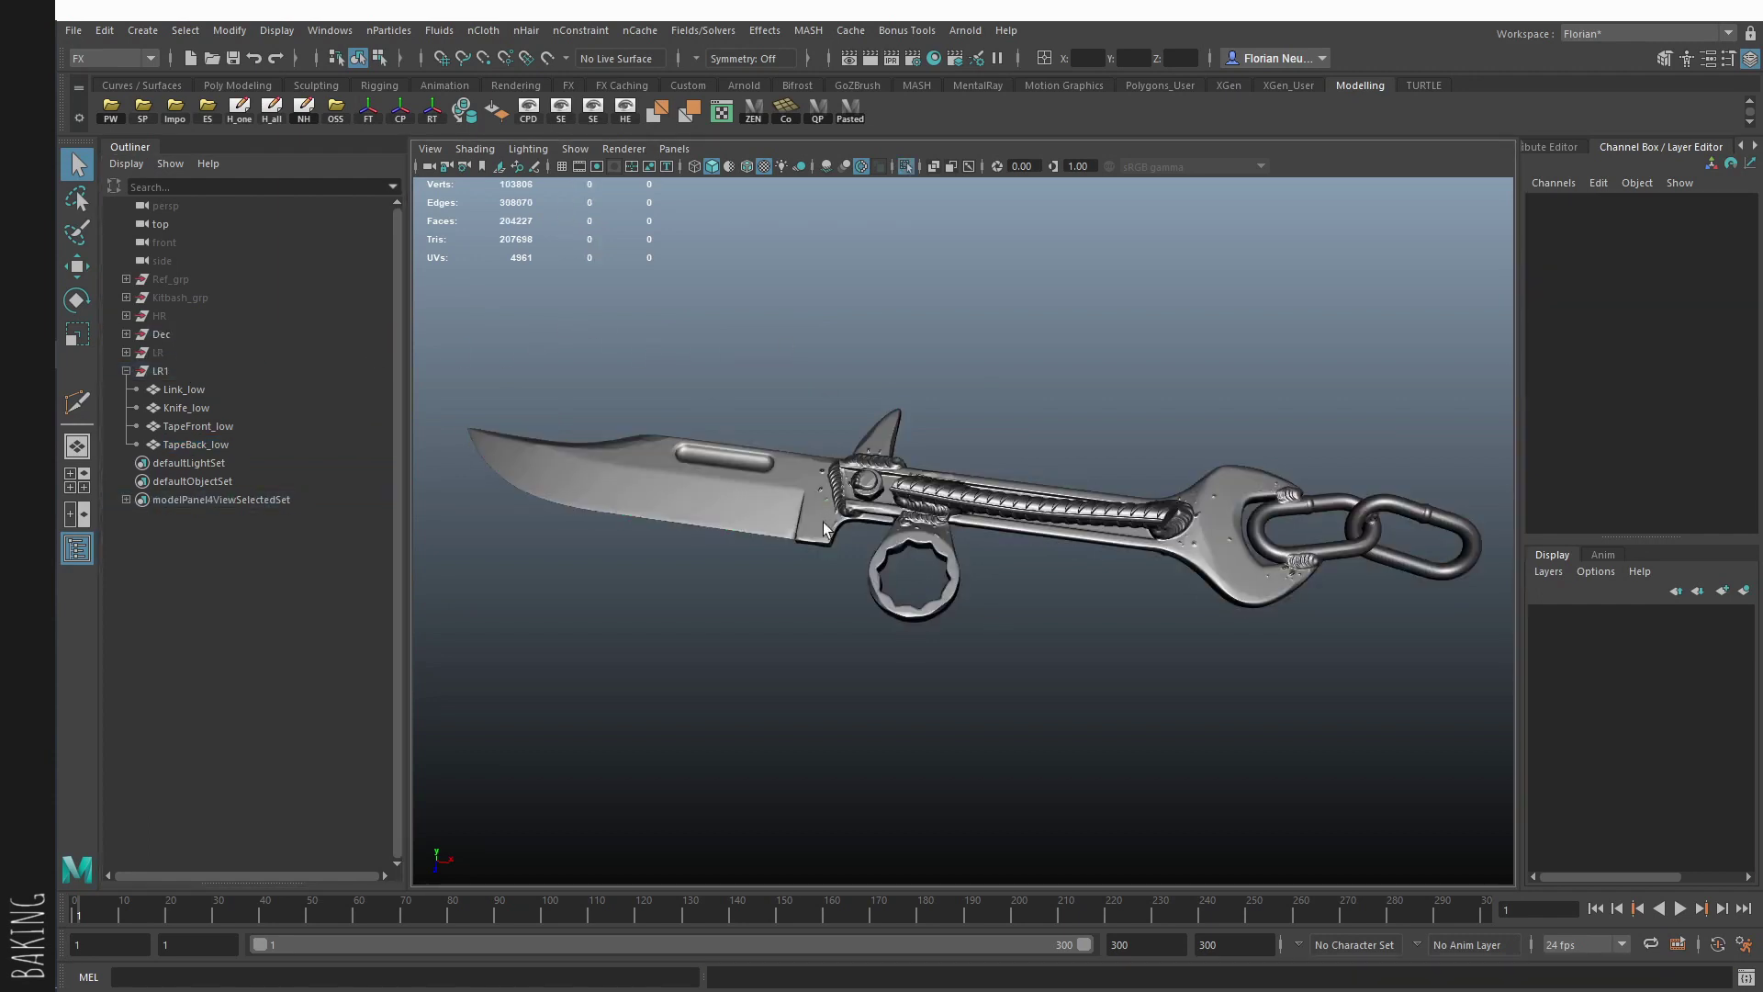
Step: Duplicate the decimated knife mesh and unparent the copy from the Dec group
click(823, 521)
alt+drag(822, 521, 945, 537)
key(ctrl+d)
key(shift+p)
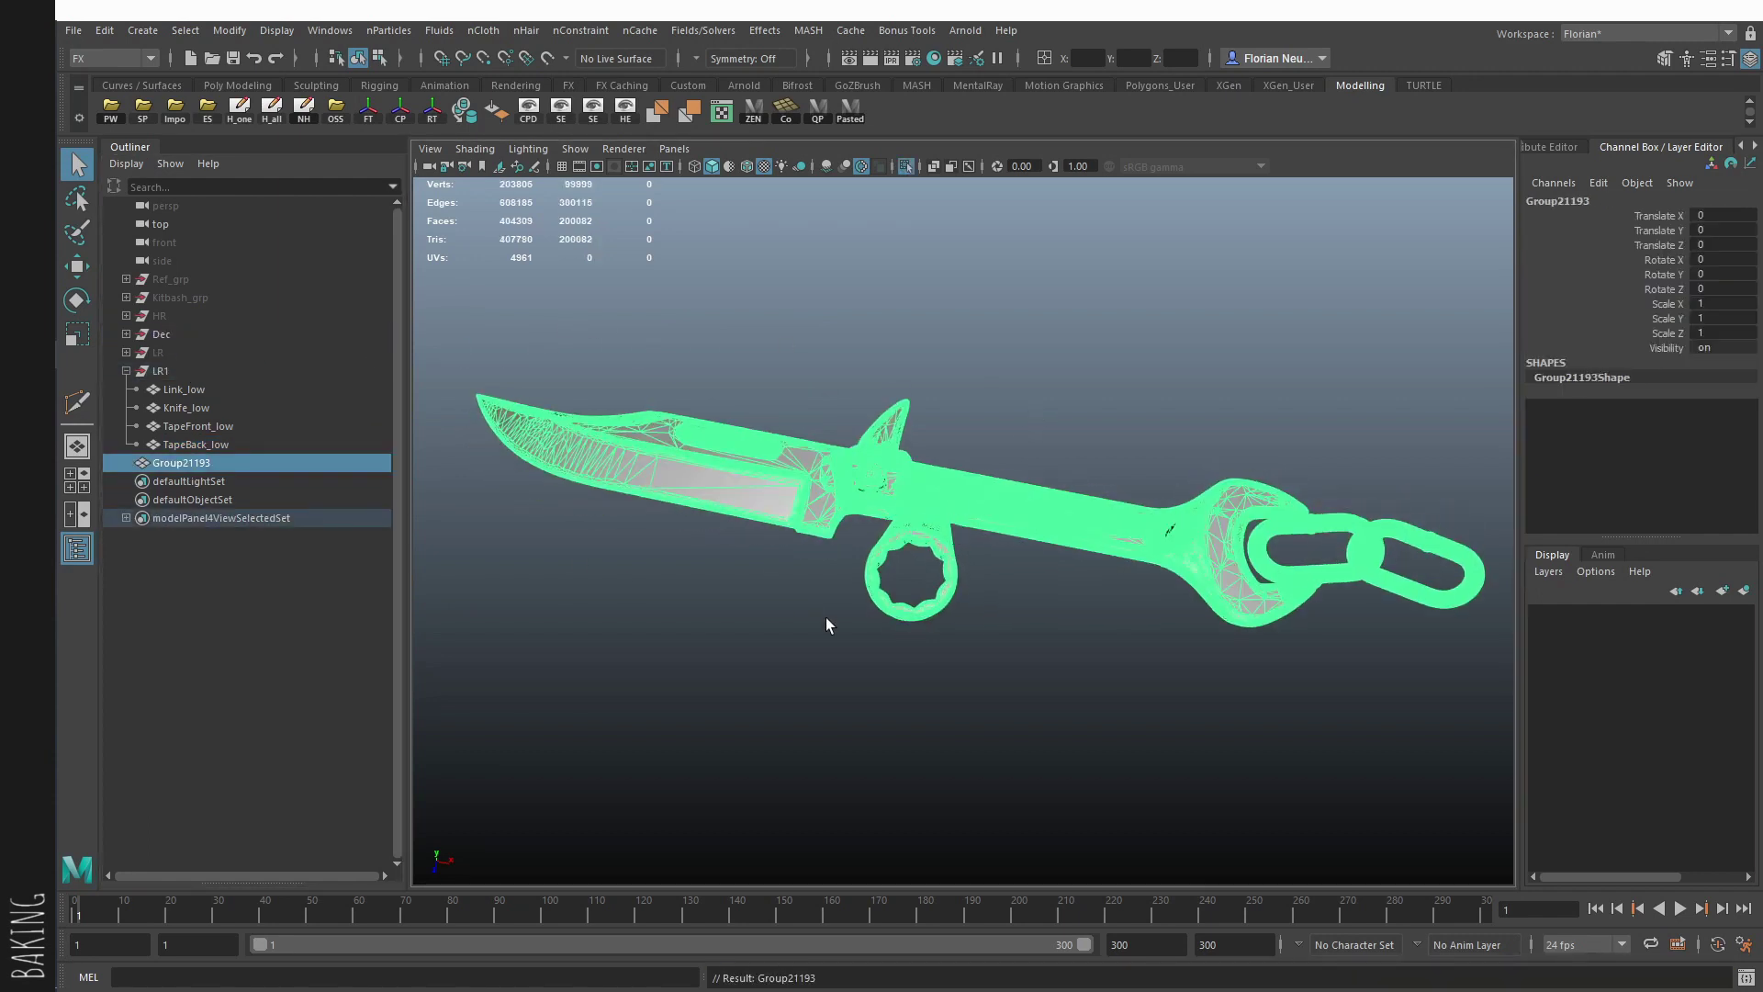
alt+drag(825, 618, 826, 611)
Step: Rename the duplicated decimated mesh Knife_high, reusing the name of Knife_low with the suffix changed to high
double_click(172, 407)
key(ctrl+c)
double_click(197, 466)
key(ctrl+v)
key(shift+Left)
key(shift+Left)
key(shift+Left)
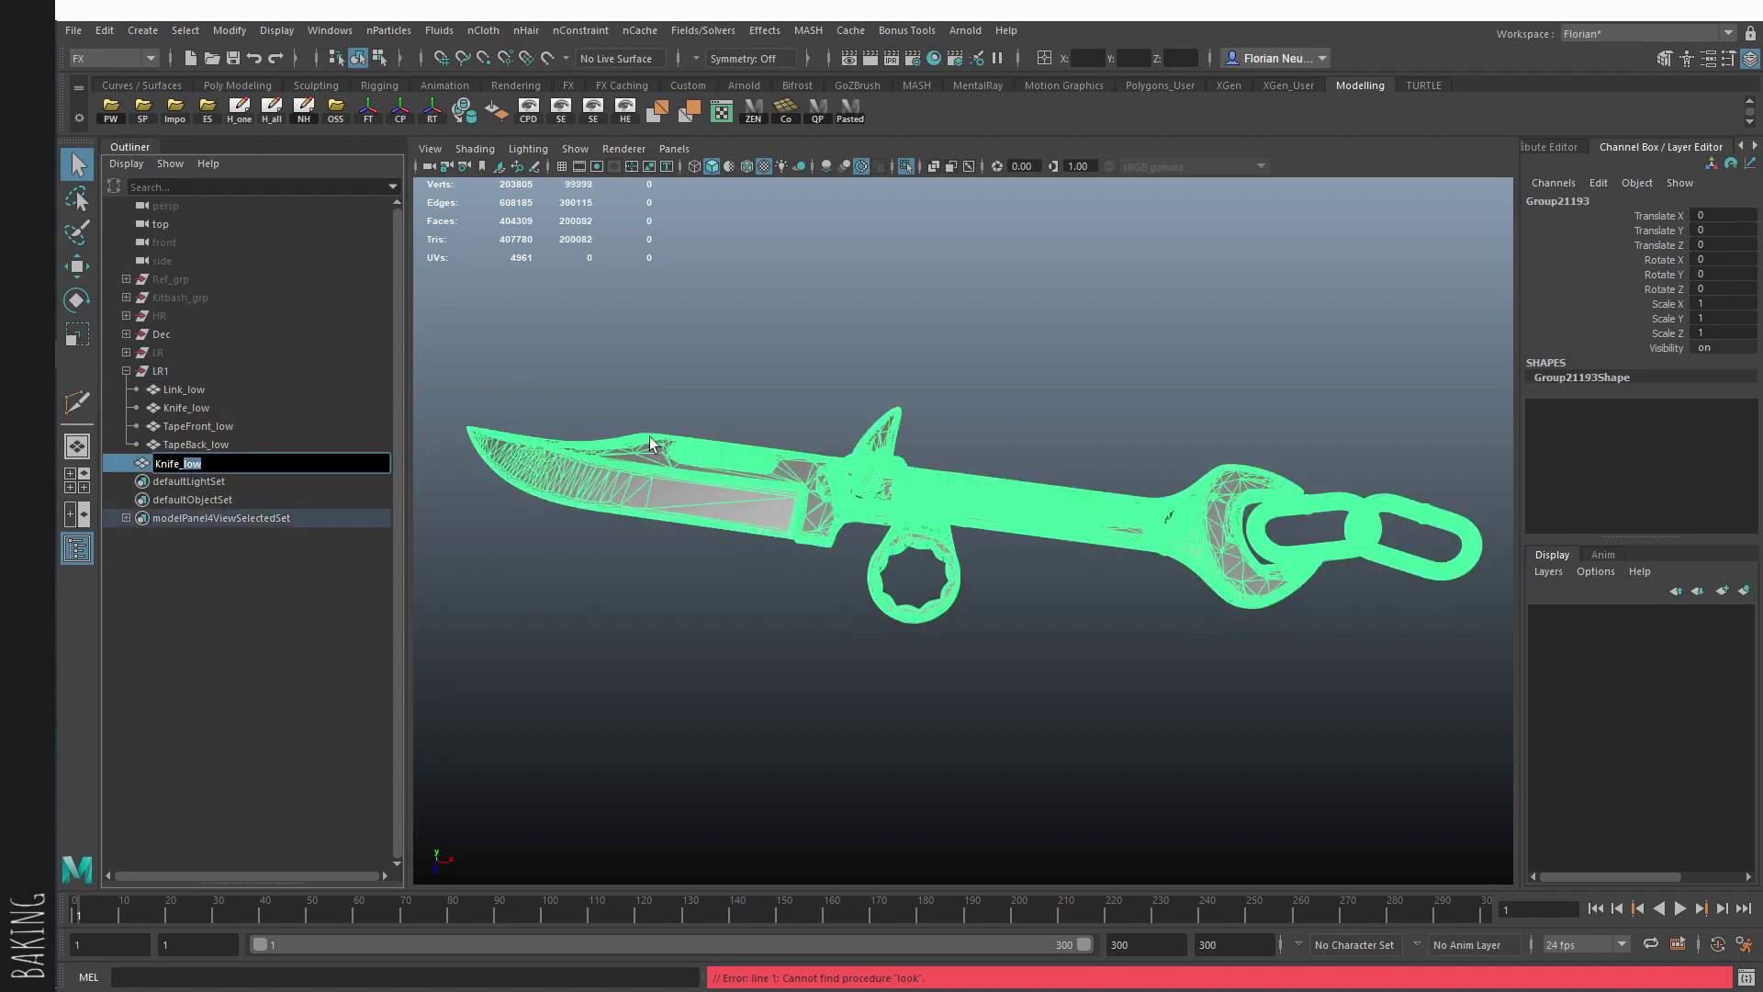
text(high)
key(Return)
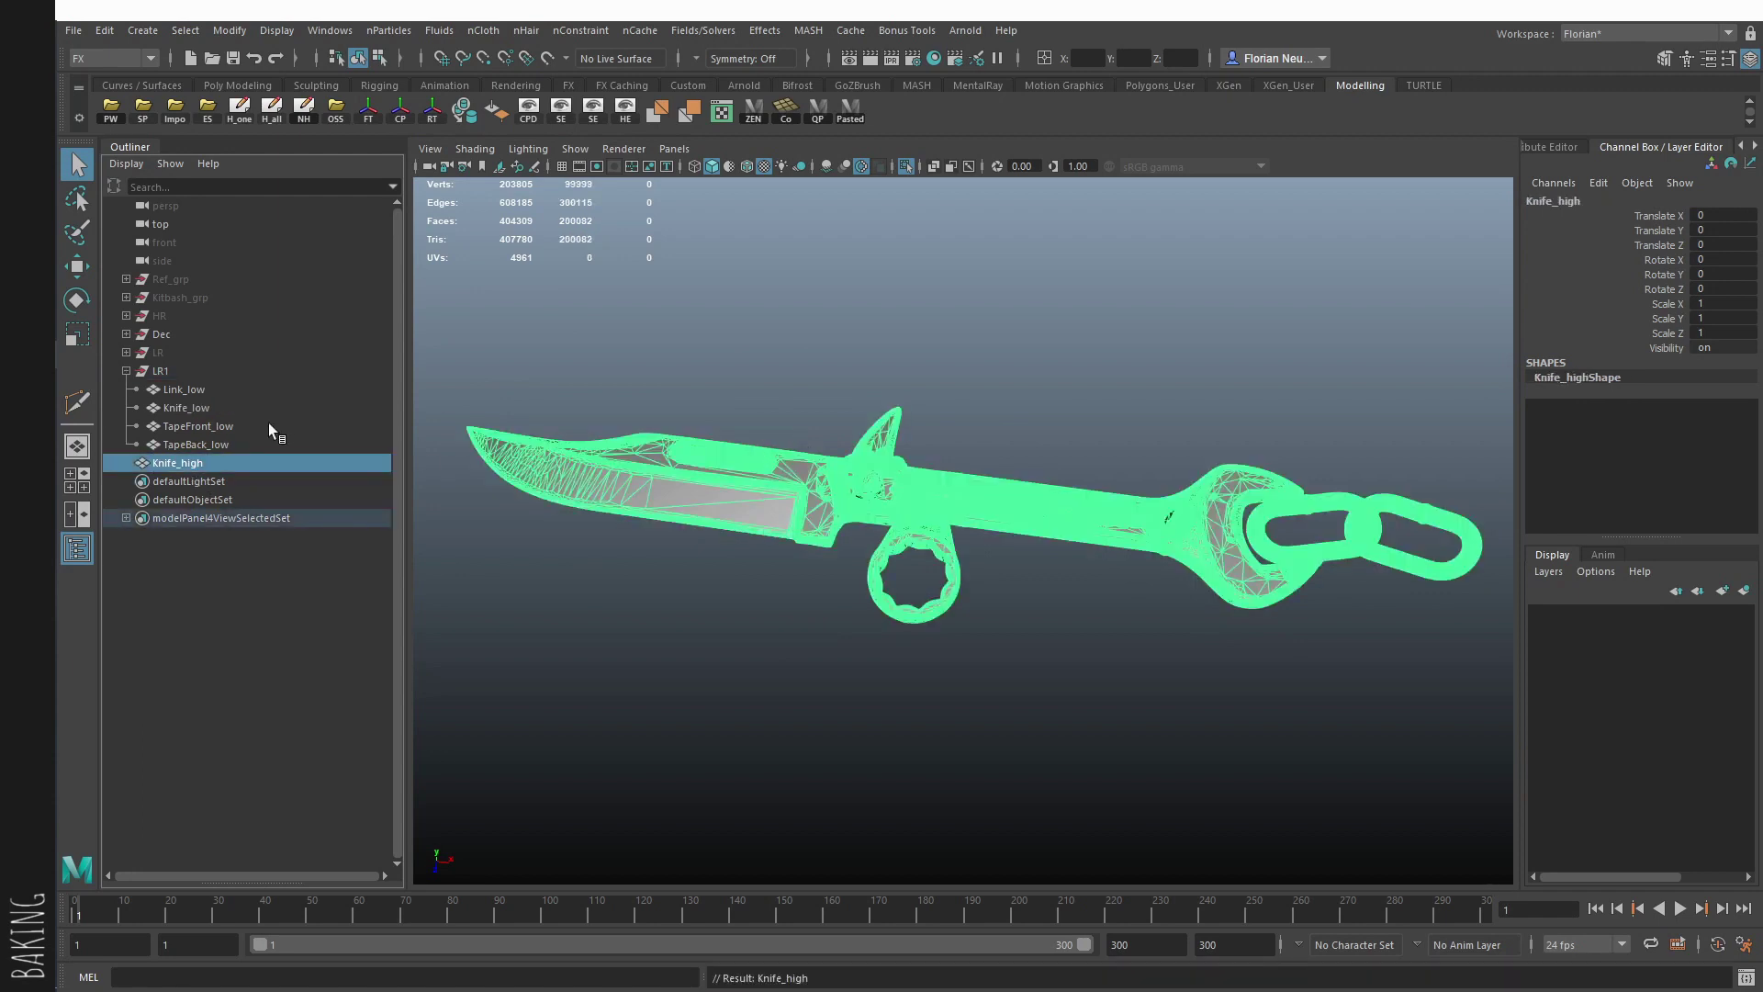
Step: Group Knife_high by itself and name the group HR1
key(ctrl+g)
double_click(184, 463)
text(HR1)
key(Return)
Step: Group HR1 and LR1 under a new group named Bake and expand both subgroups
ctrl+click(160, 371)
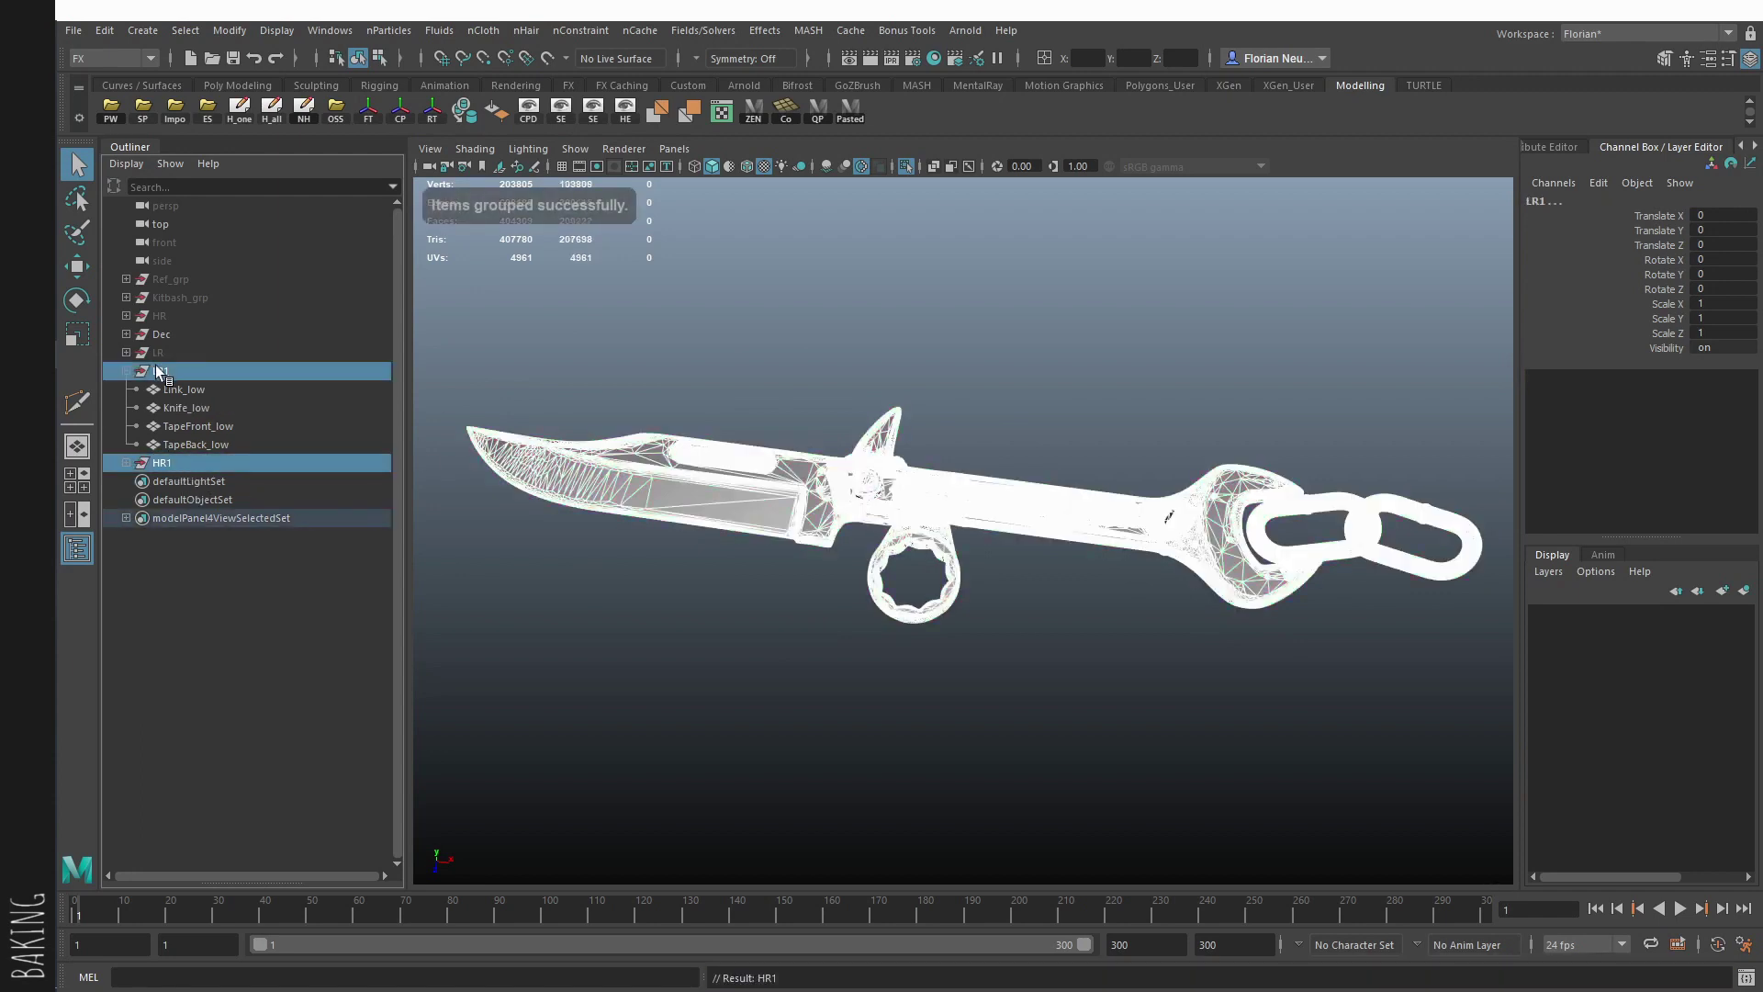
key(ctrl+g)
double_click(173, 371)
text(Bake)
key(Return)
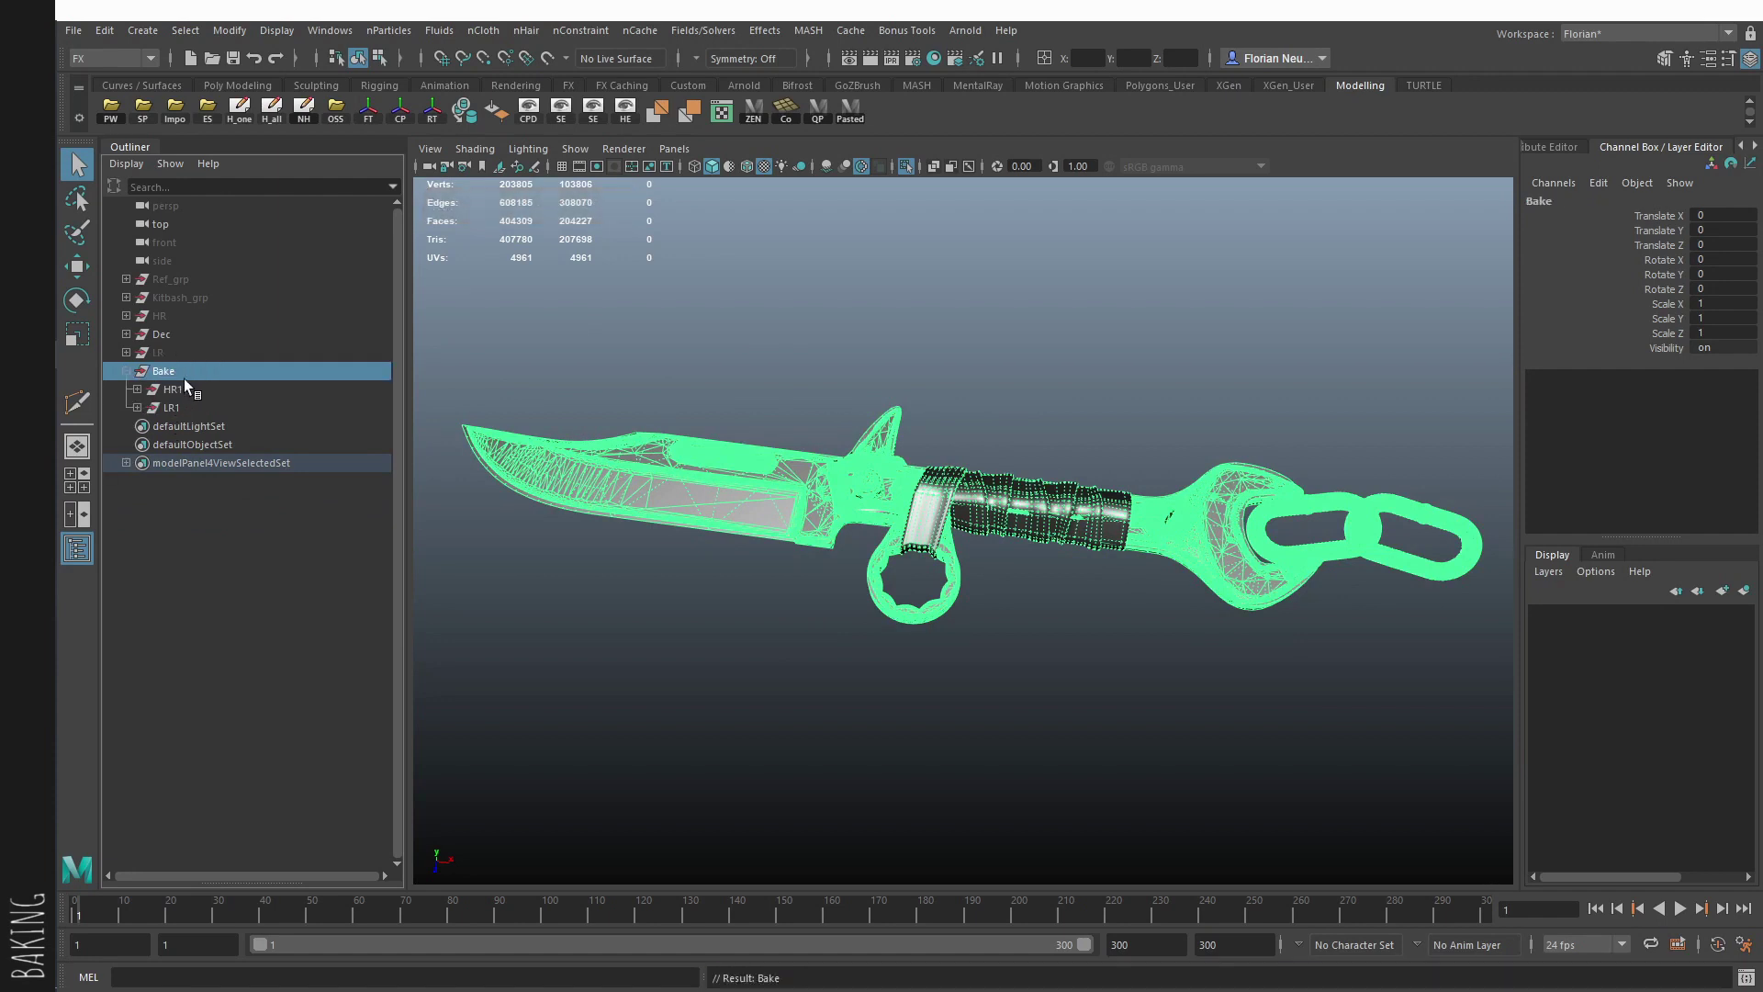
click(137, 389)
click(136, 426)
click(722, 296)
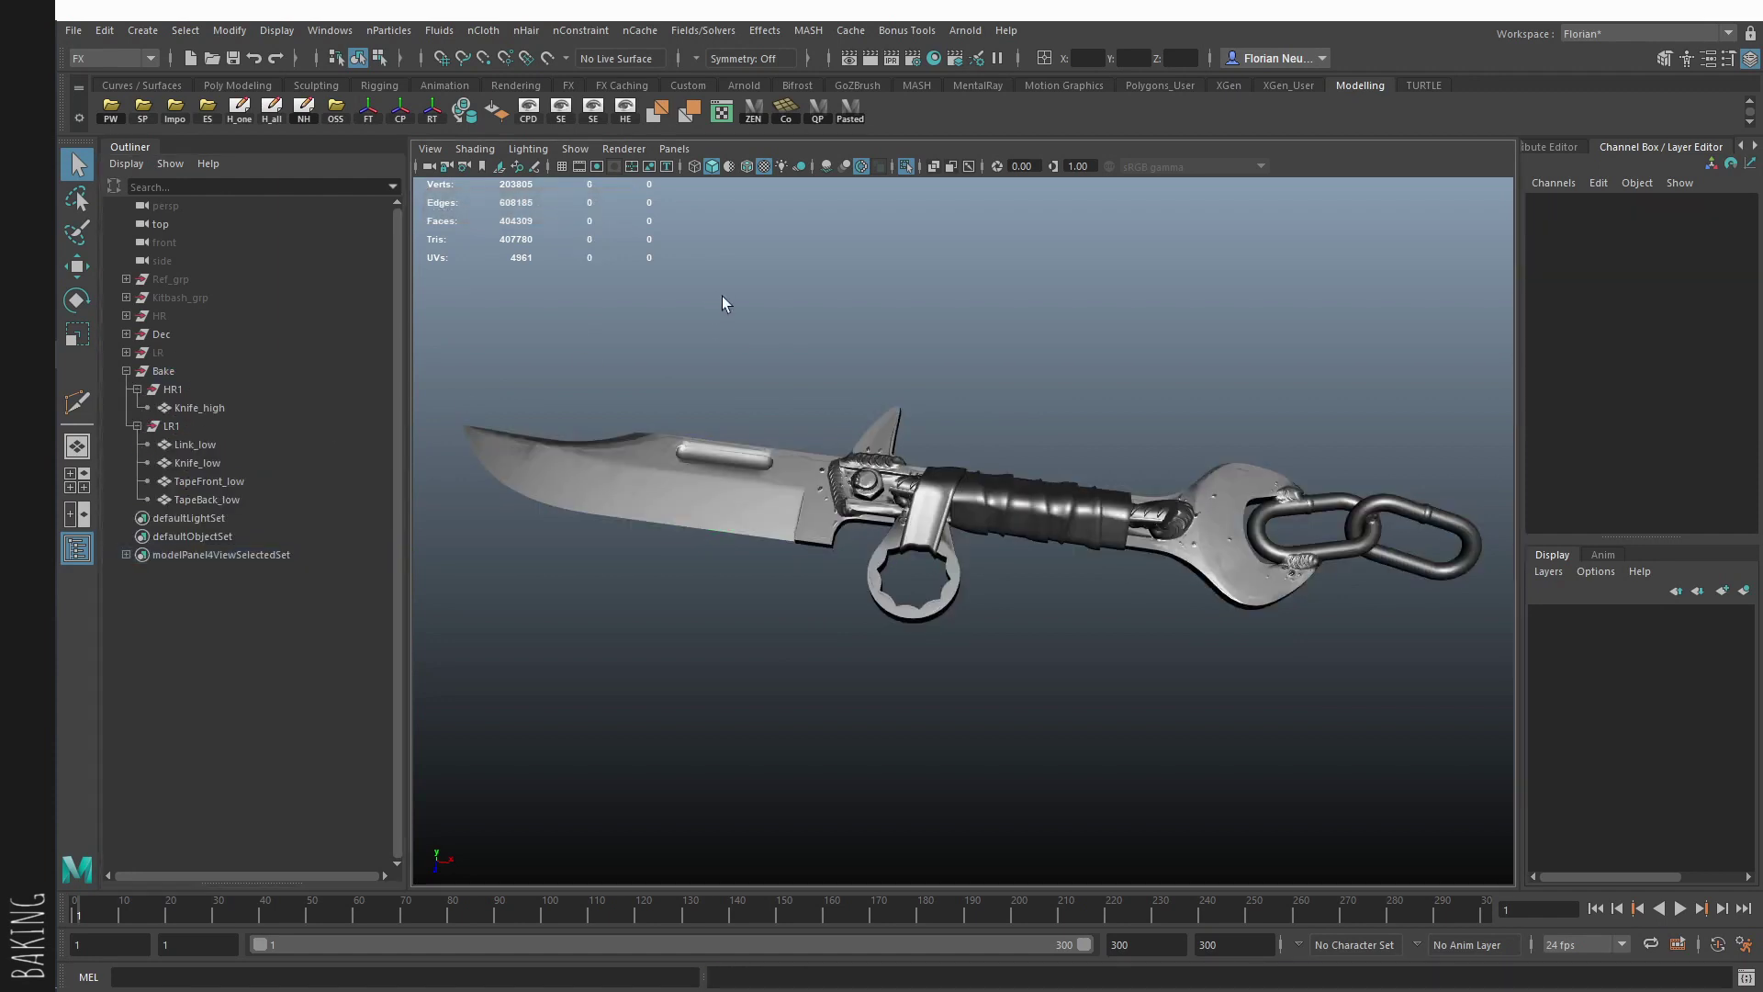
Step: Hide Knife_high and Knife_low, as well as the Dec group
click(250, 462)
ctrl+click(245, 410)
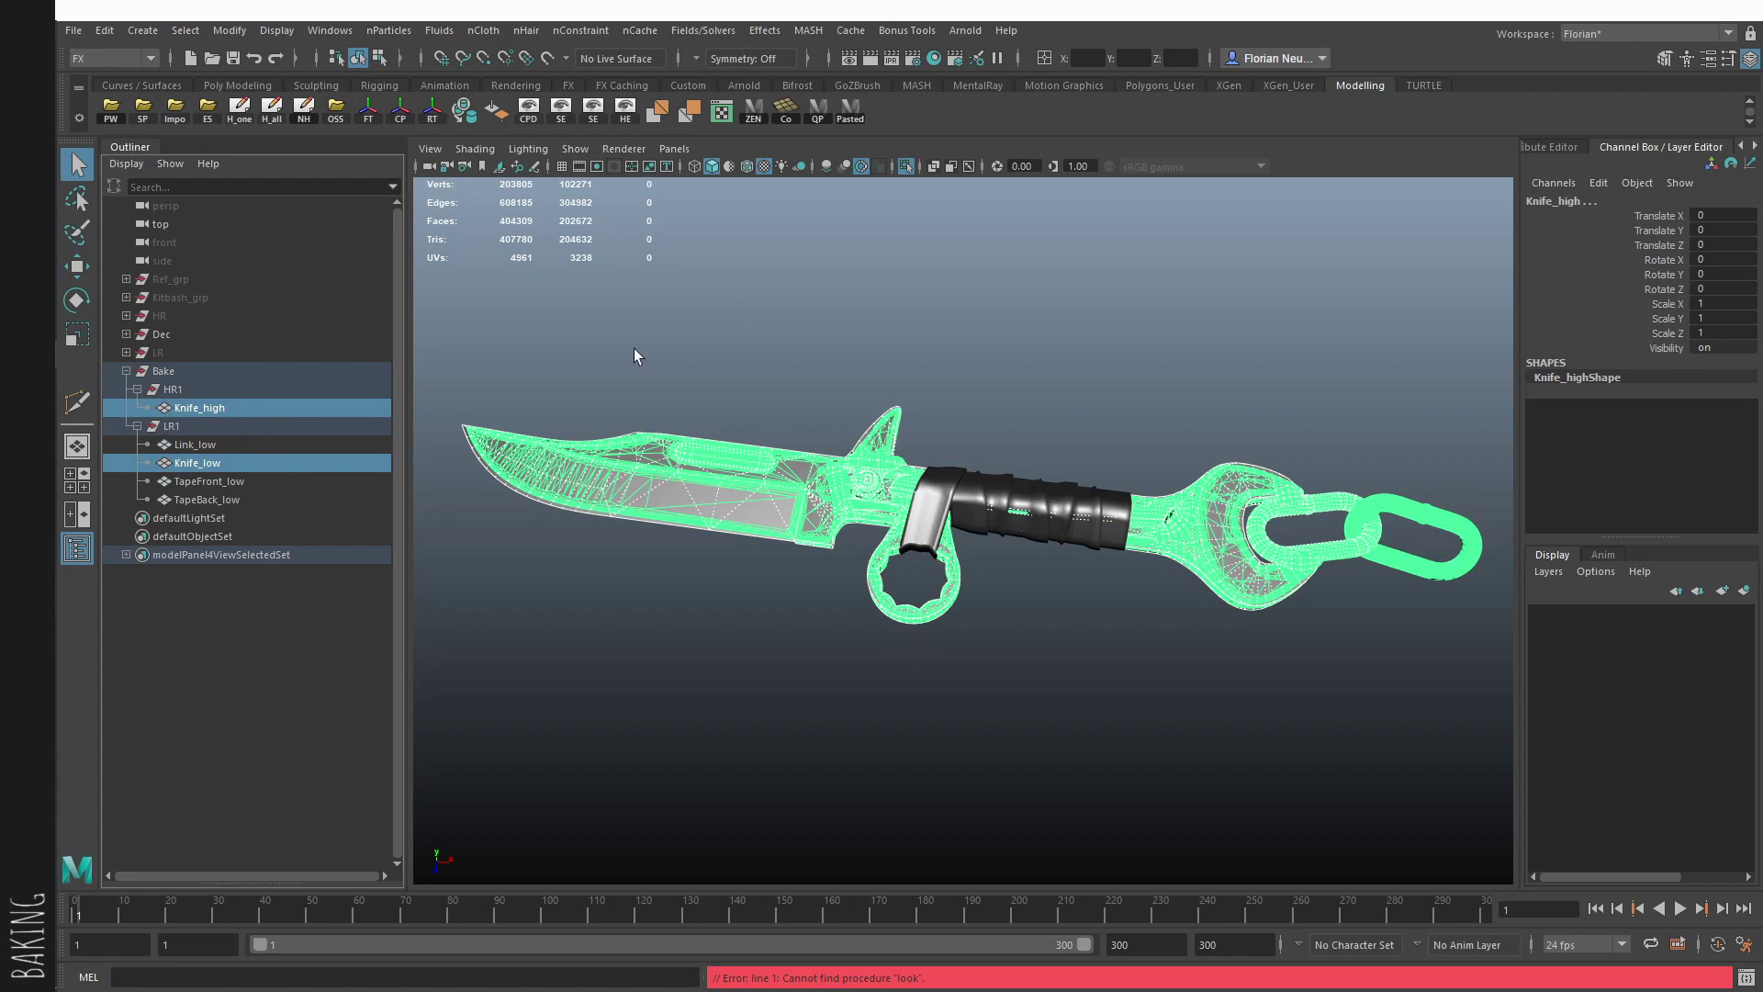
key(ctrl+h)
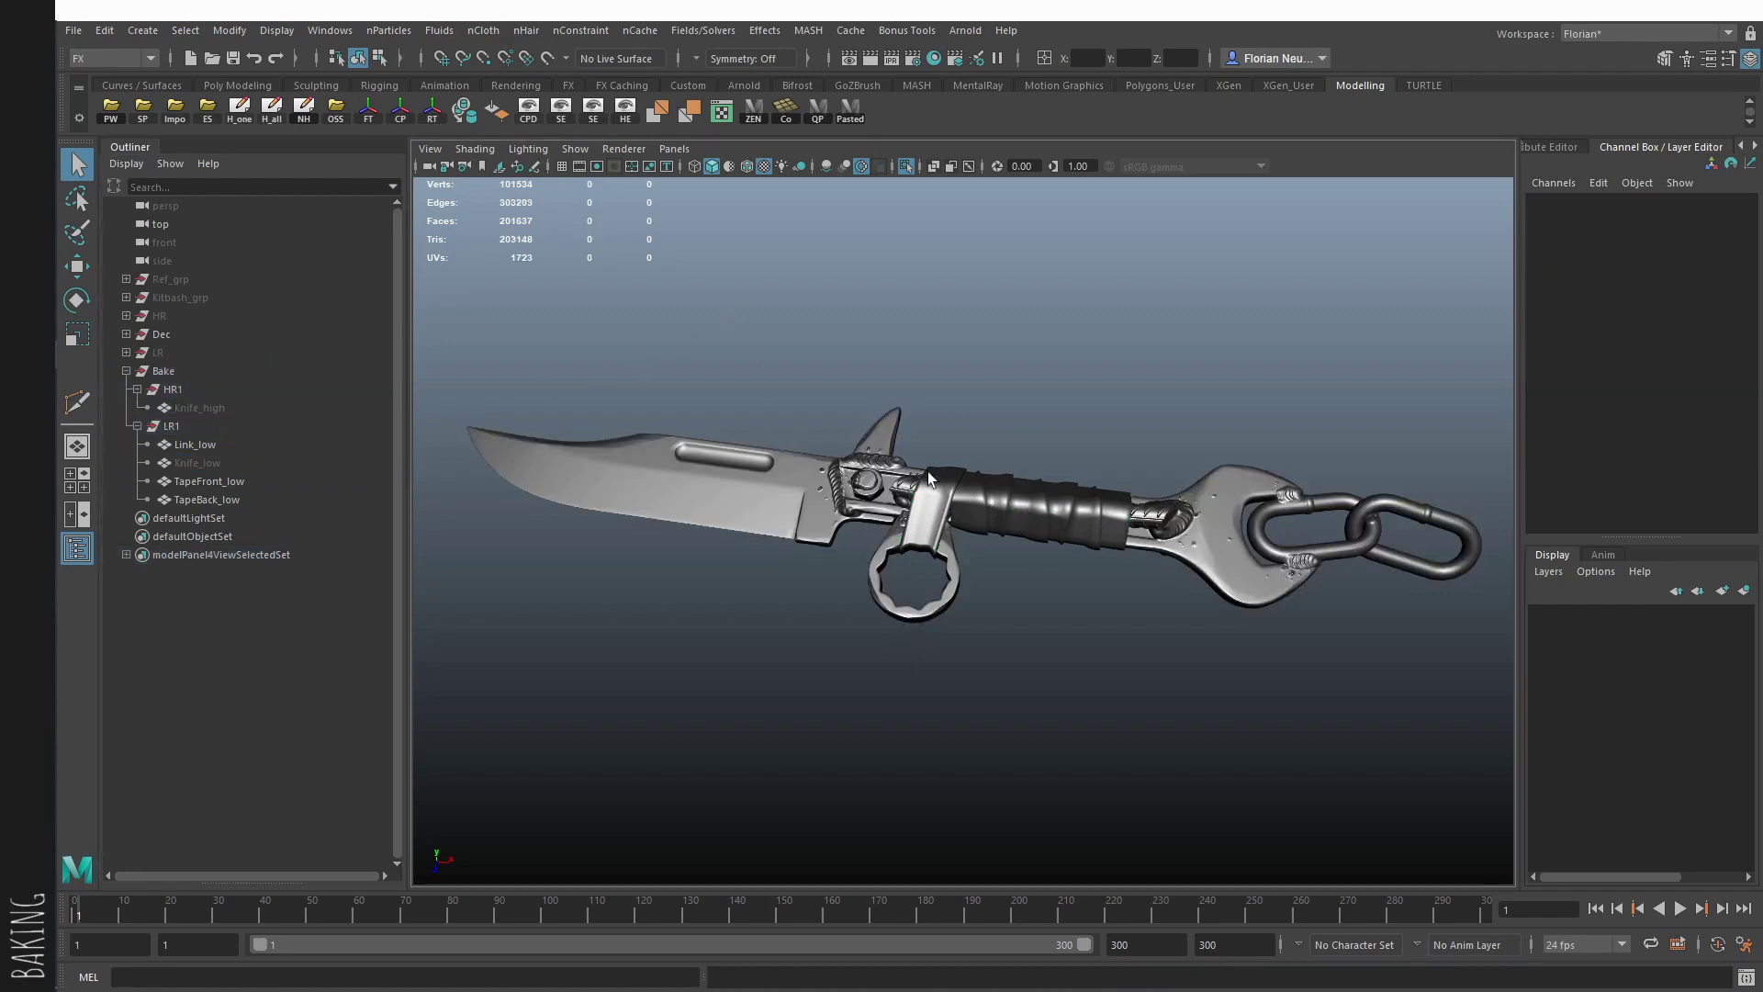
click(157, 336)
key(ctrl+h)
Step: Expand and unhide the HR group, and turn off the viewport isolation
click(1373, 581)
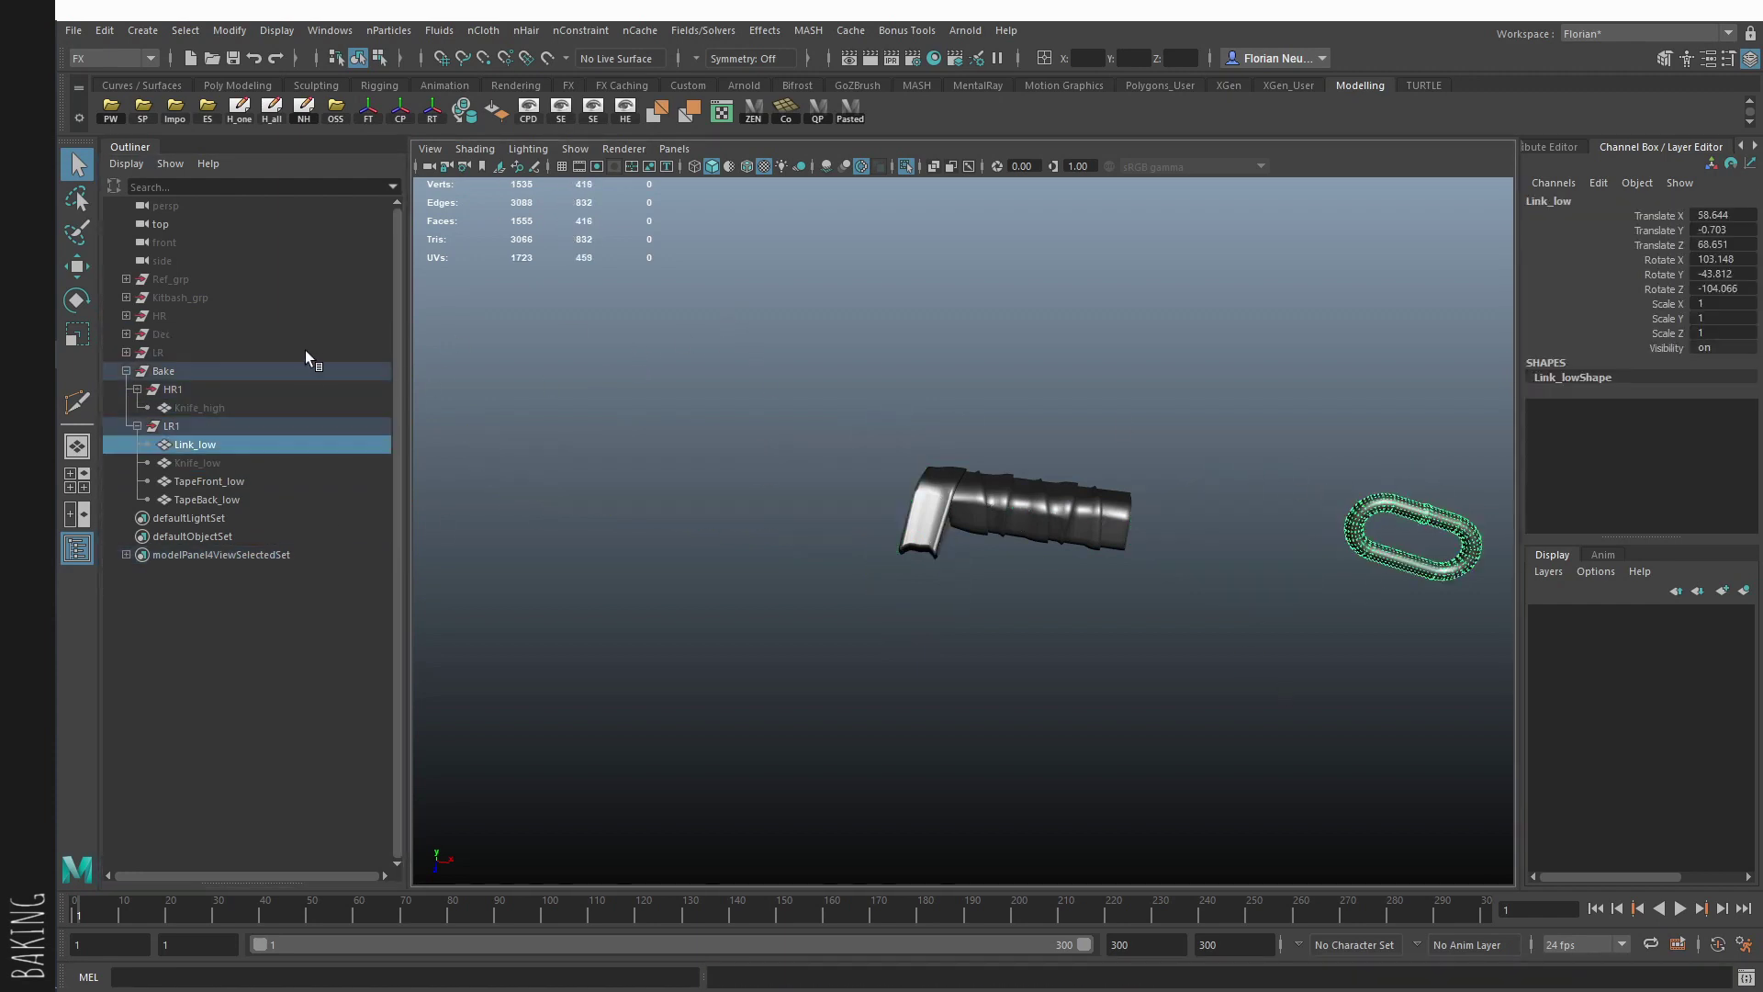
click(127, 315)
click(180, 300)
key(h)
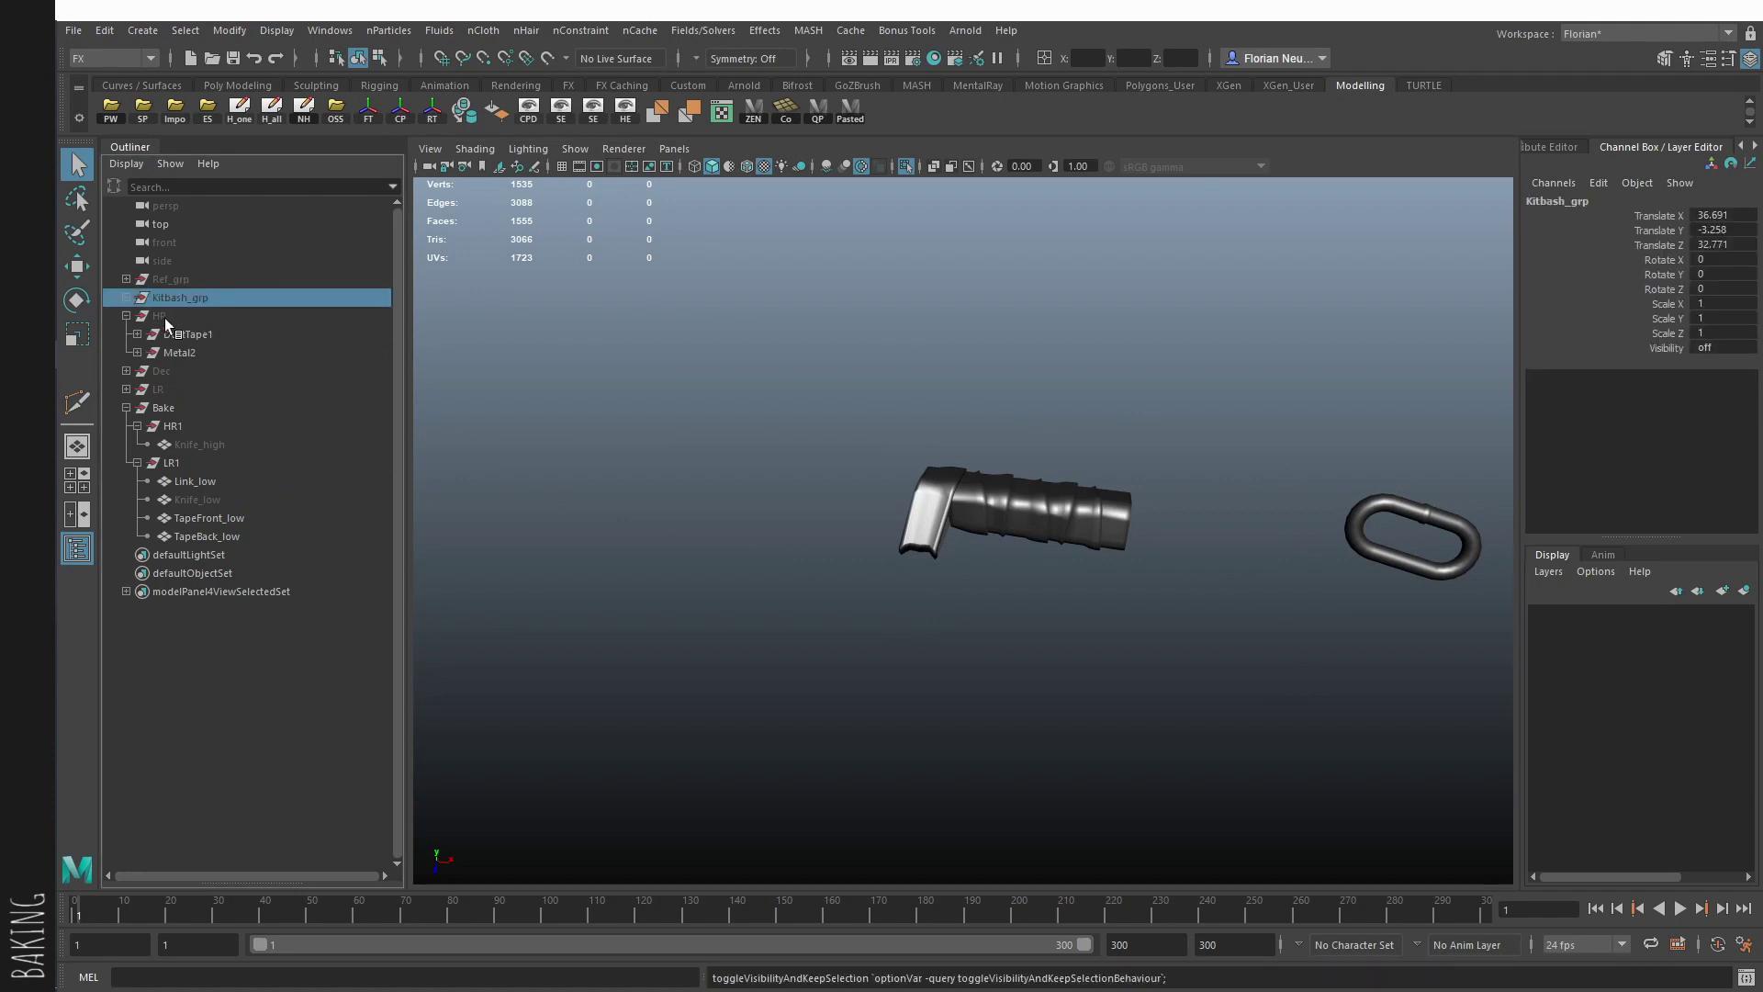
click(164, 318)
key(h)
click(1424, 520)
click(861, 316)
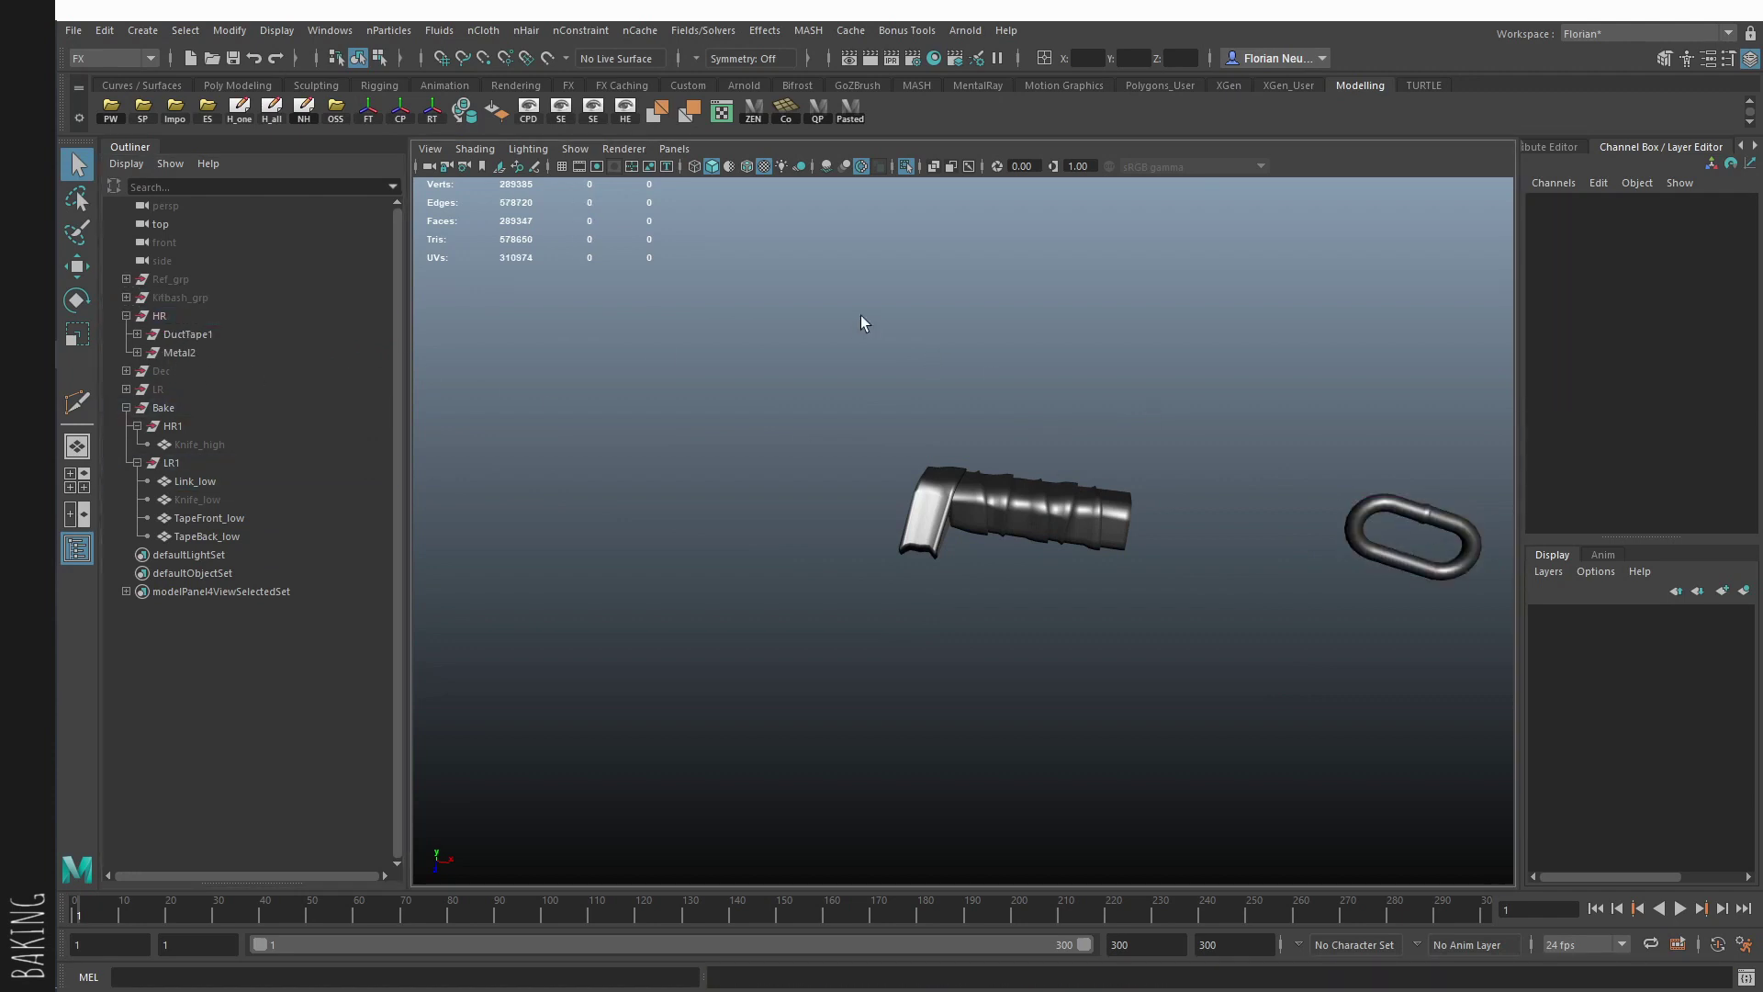
key(ctrl+1)
Step: Duplicate the high-res outer chain link link2 from the Metal2 group and unparent the copy
click(1458, 556)
click(138, 353)
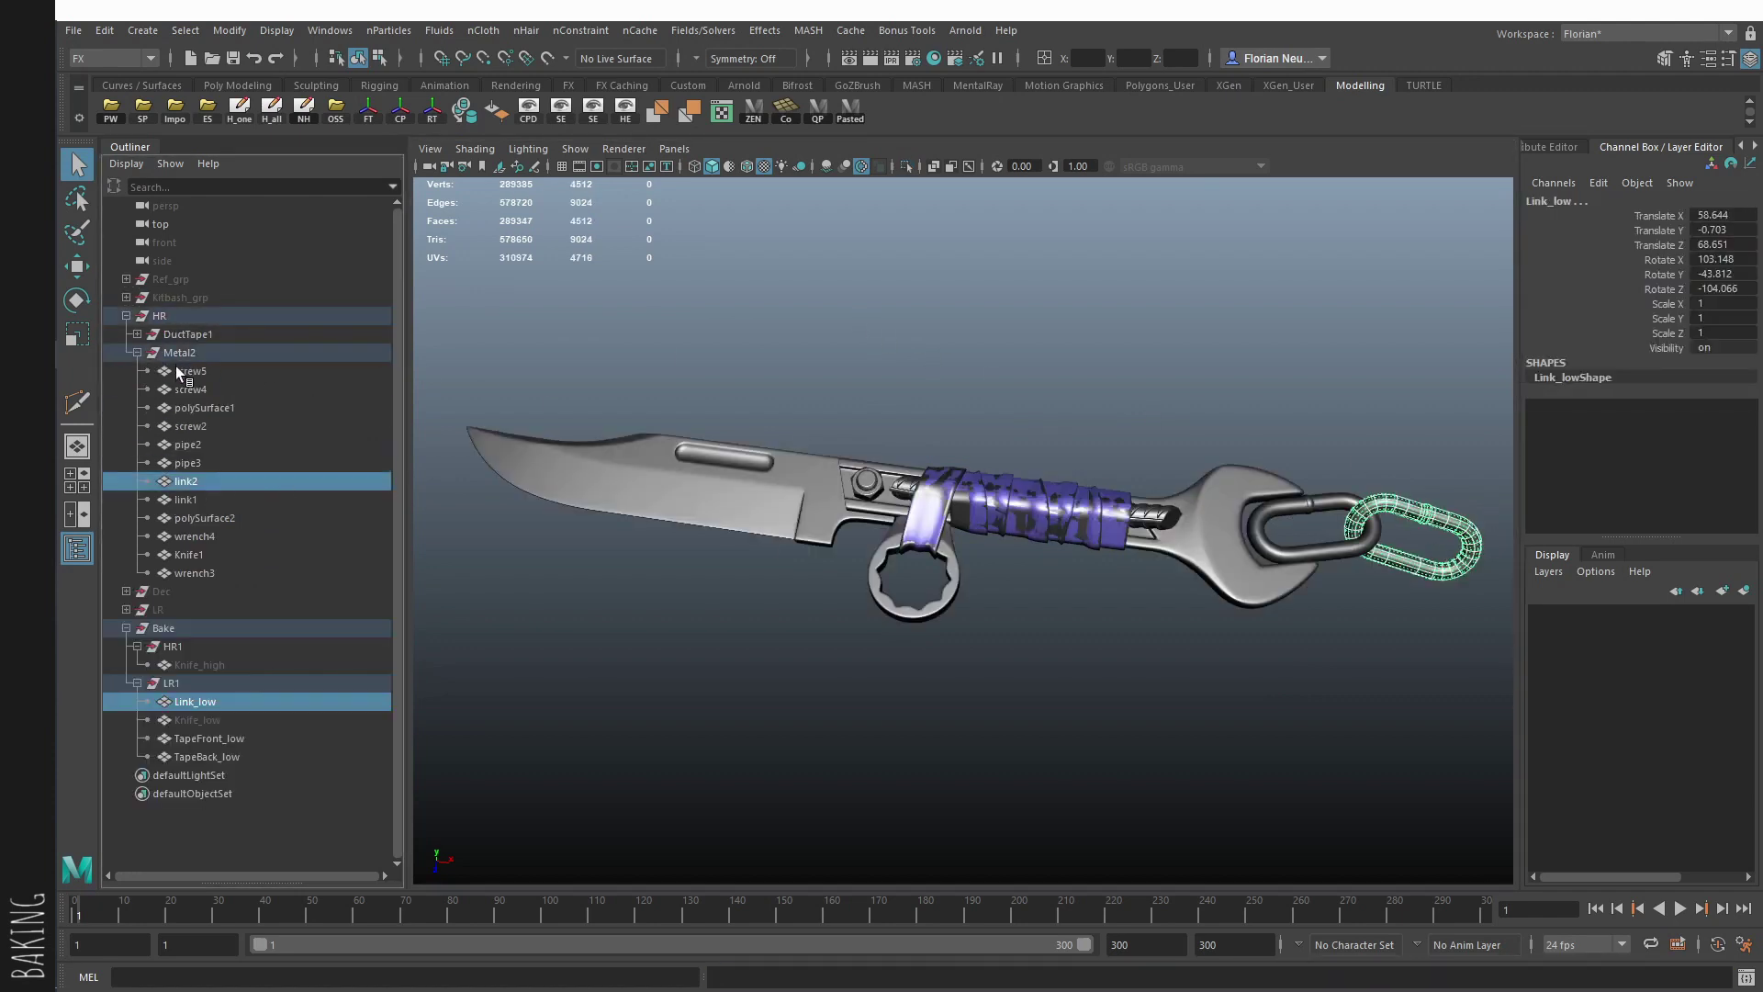
click(251, 482)
key(ctrl+d)
key(shift+p)
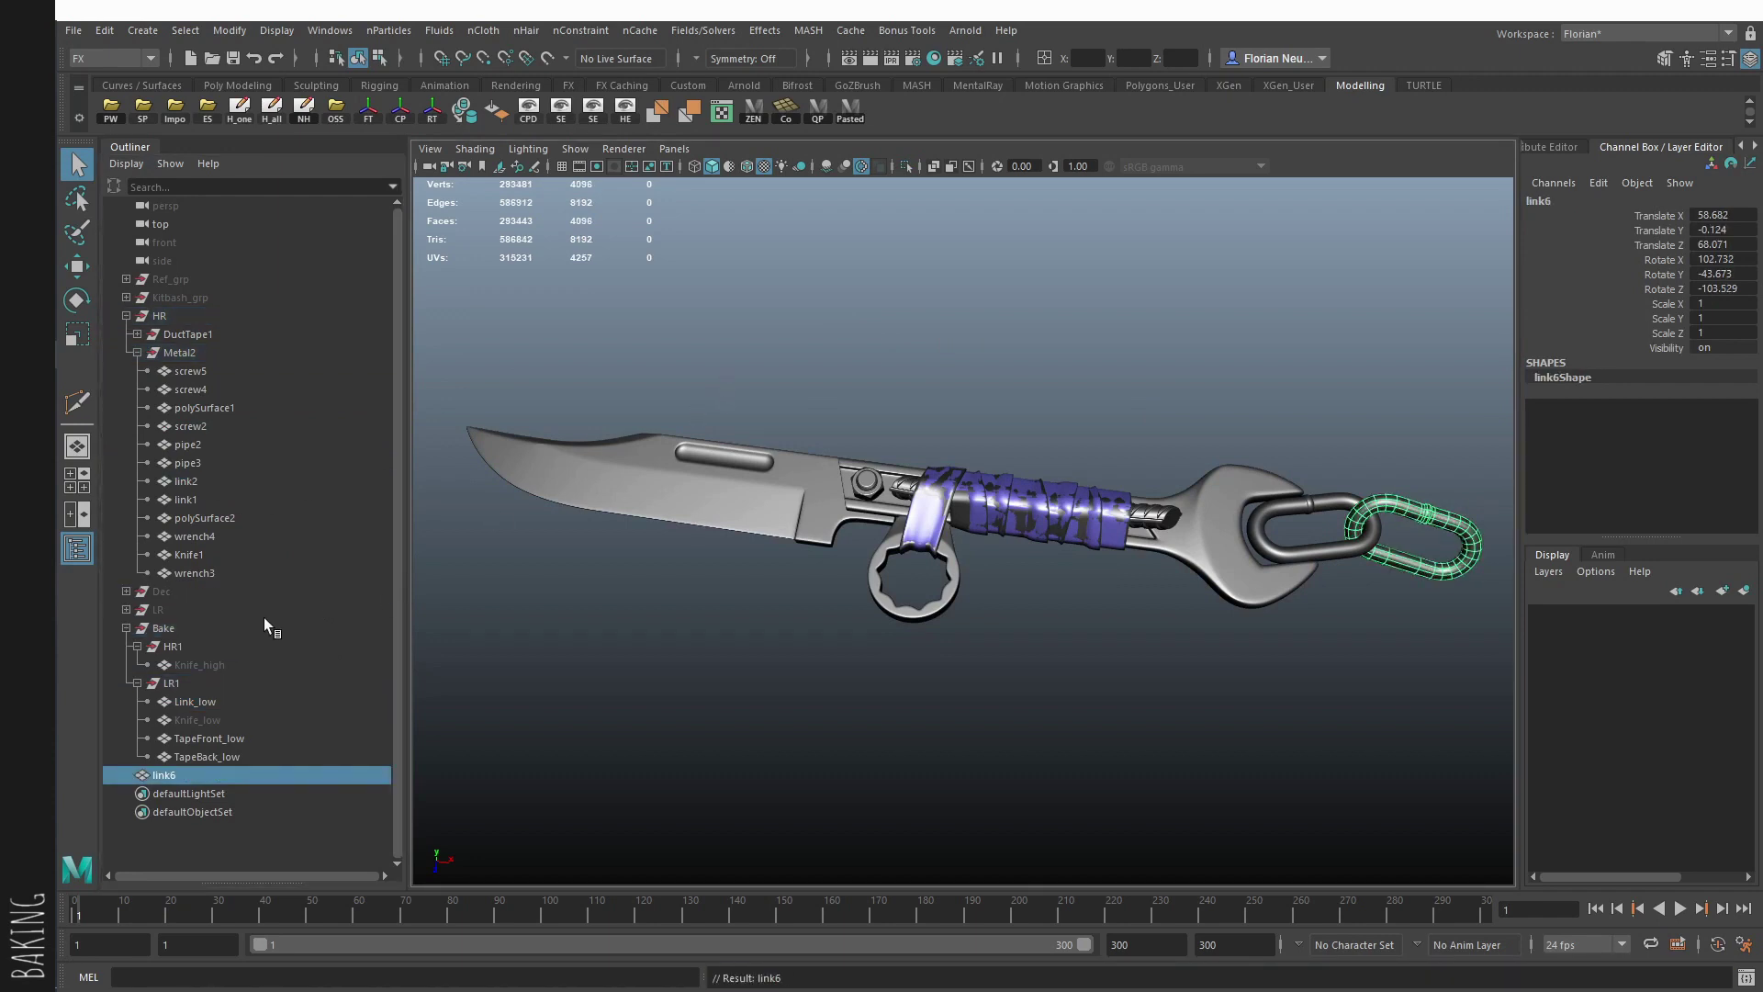
Step: Rename the duplicated chain link Link_high, based on the name Link_low, and move it into the HR1 group
double_click(203, 701)
key(ctrl+c)
double_click(184, 775)
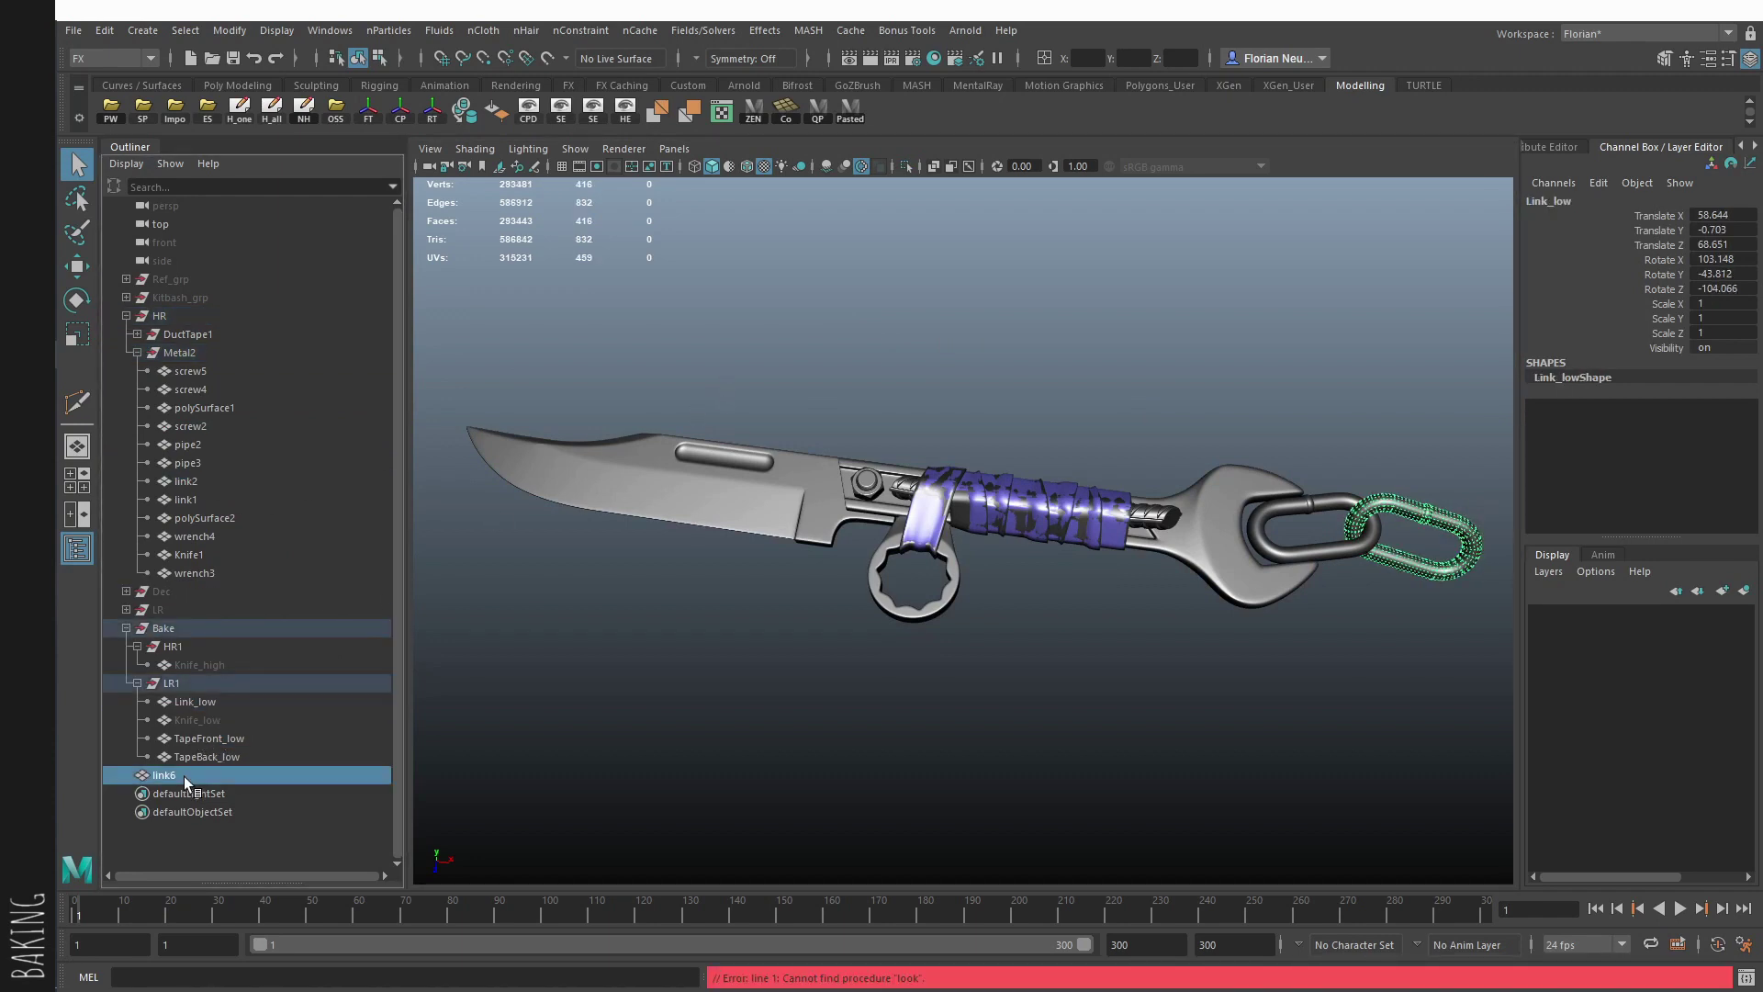
key(ctrl+v)
key(shift+Left)
key(shift+Left)
text(high)
key(Return)
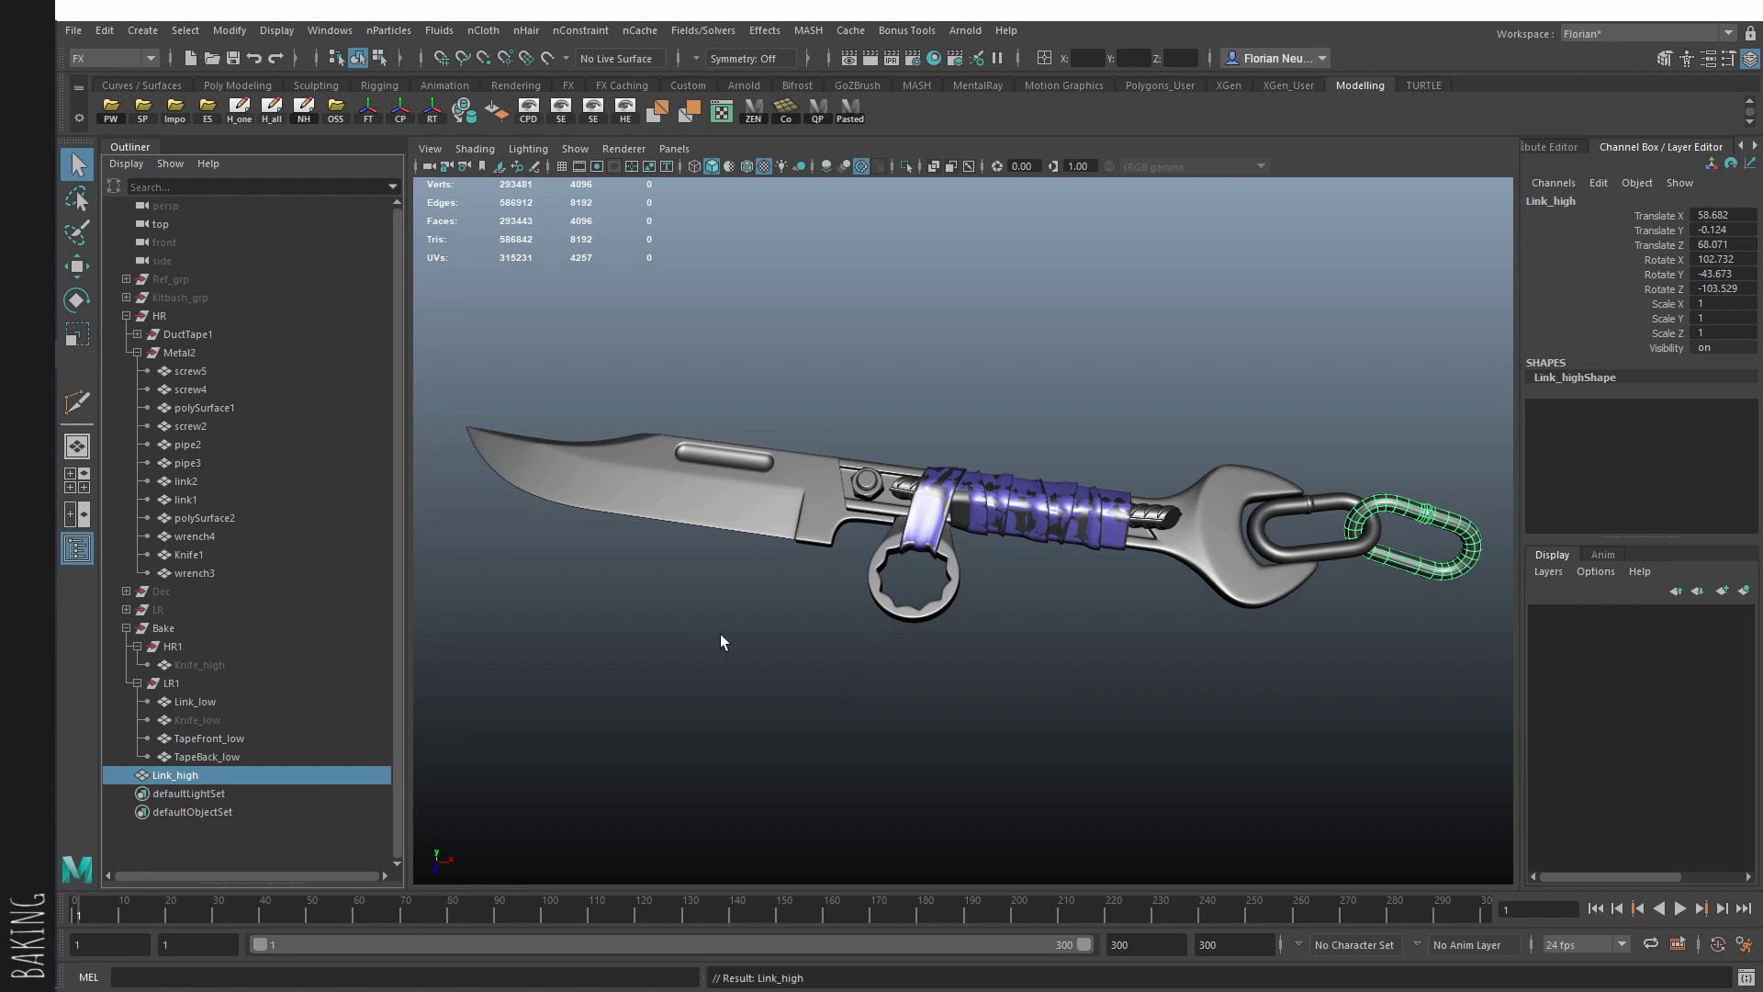
middle_drag(179, 774, 191, 654)
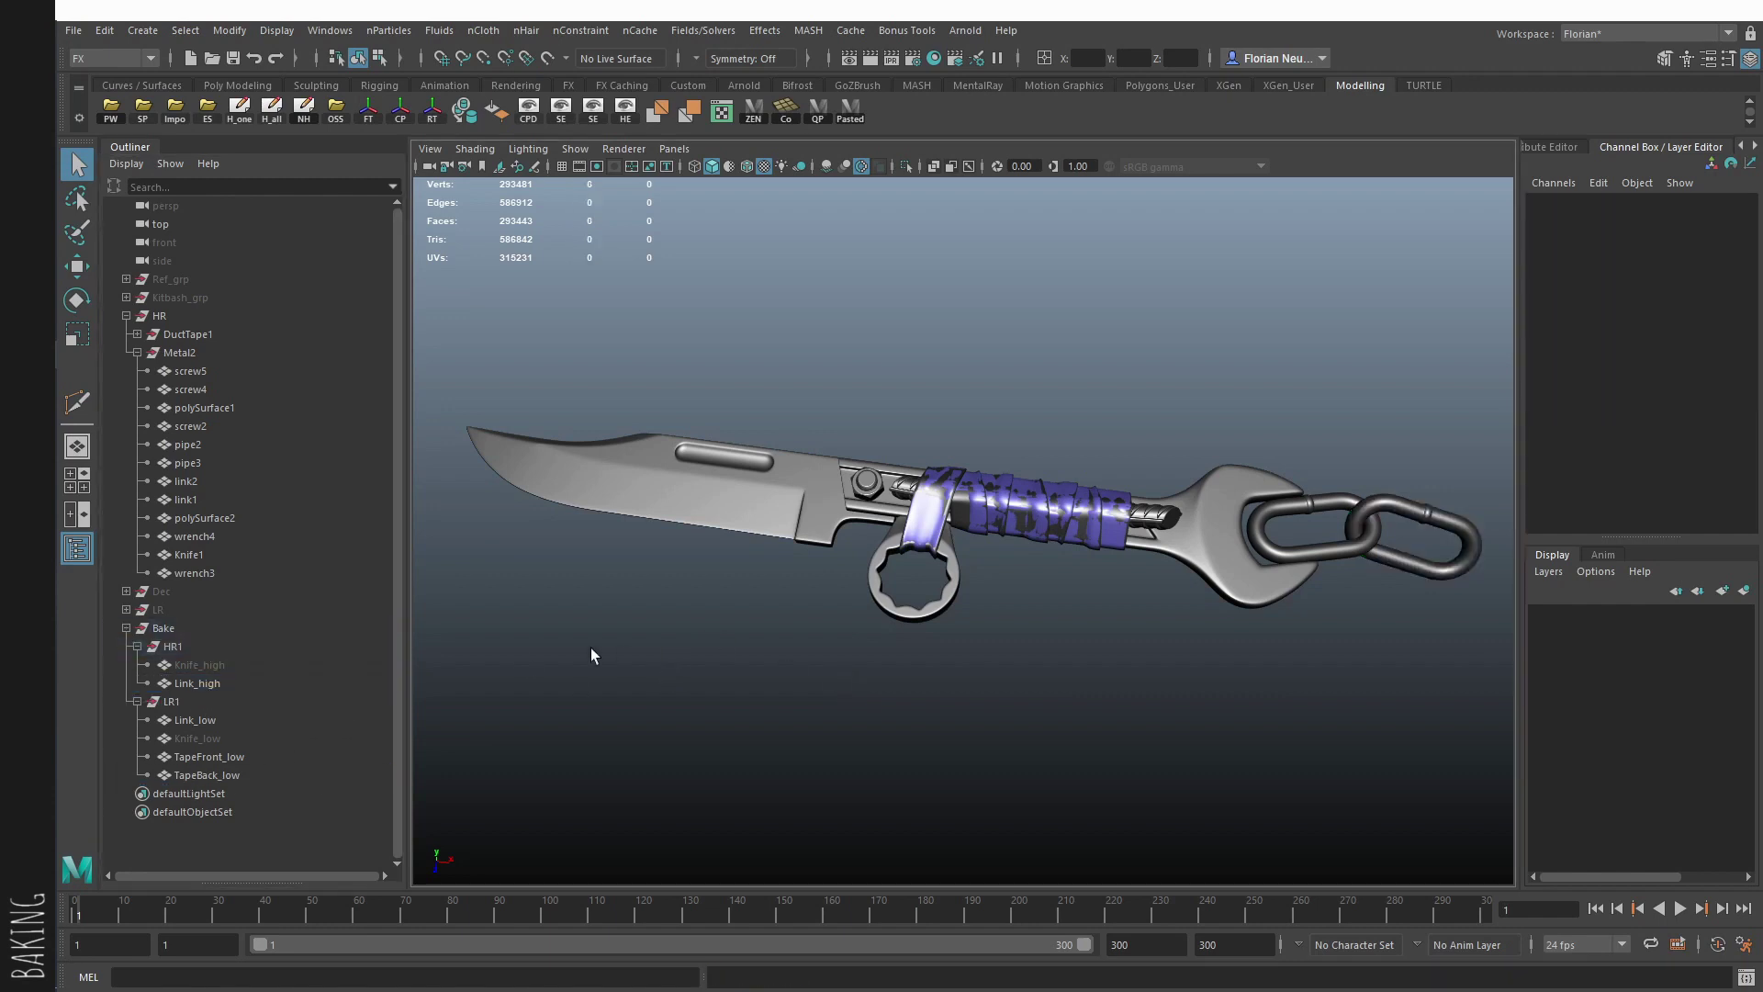
Step: Hide Link_high and the whole Metal2 group under HR
key(ctrl+h)
drag(1104, 497, 1060, 537)
drag(239, 448, 279, 457)
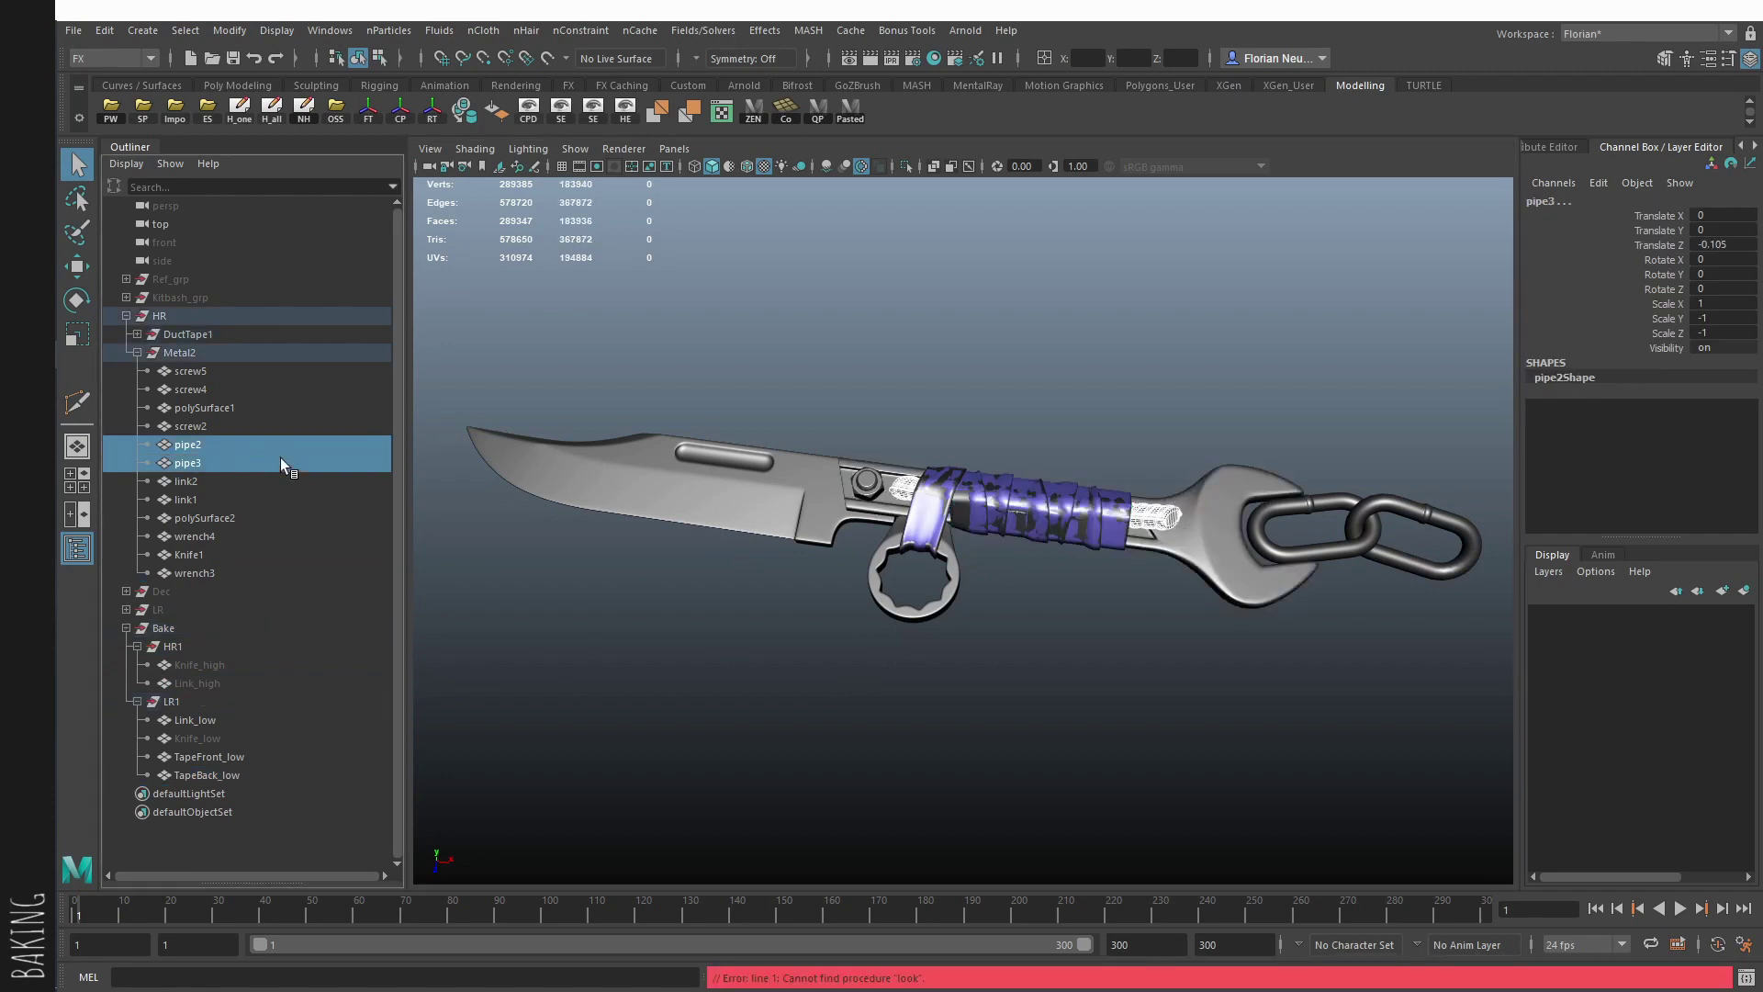
click(136, 353)
click(191, 352)
key(h)
Step: Expand the DuctTape1 group, duplicate its front tape piece pCylinder53, and unparent the copy
click(136, 334)
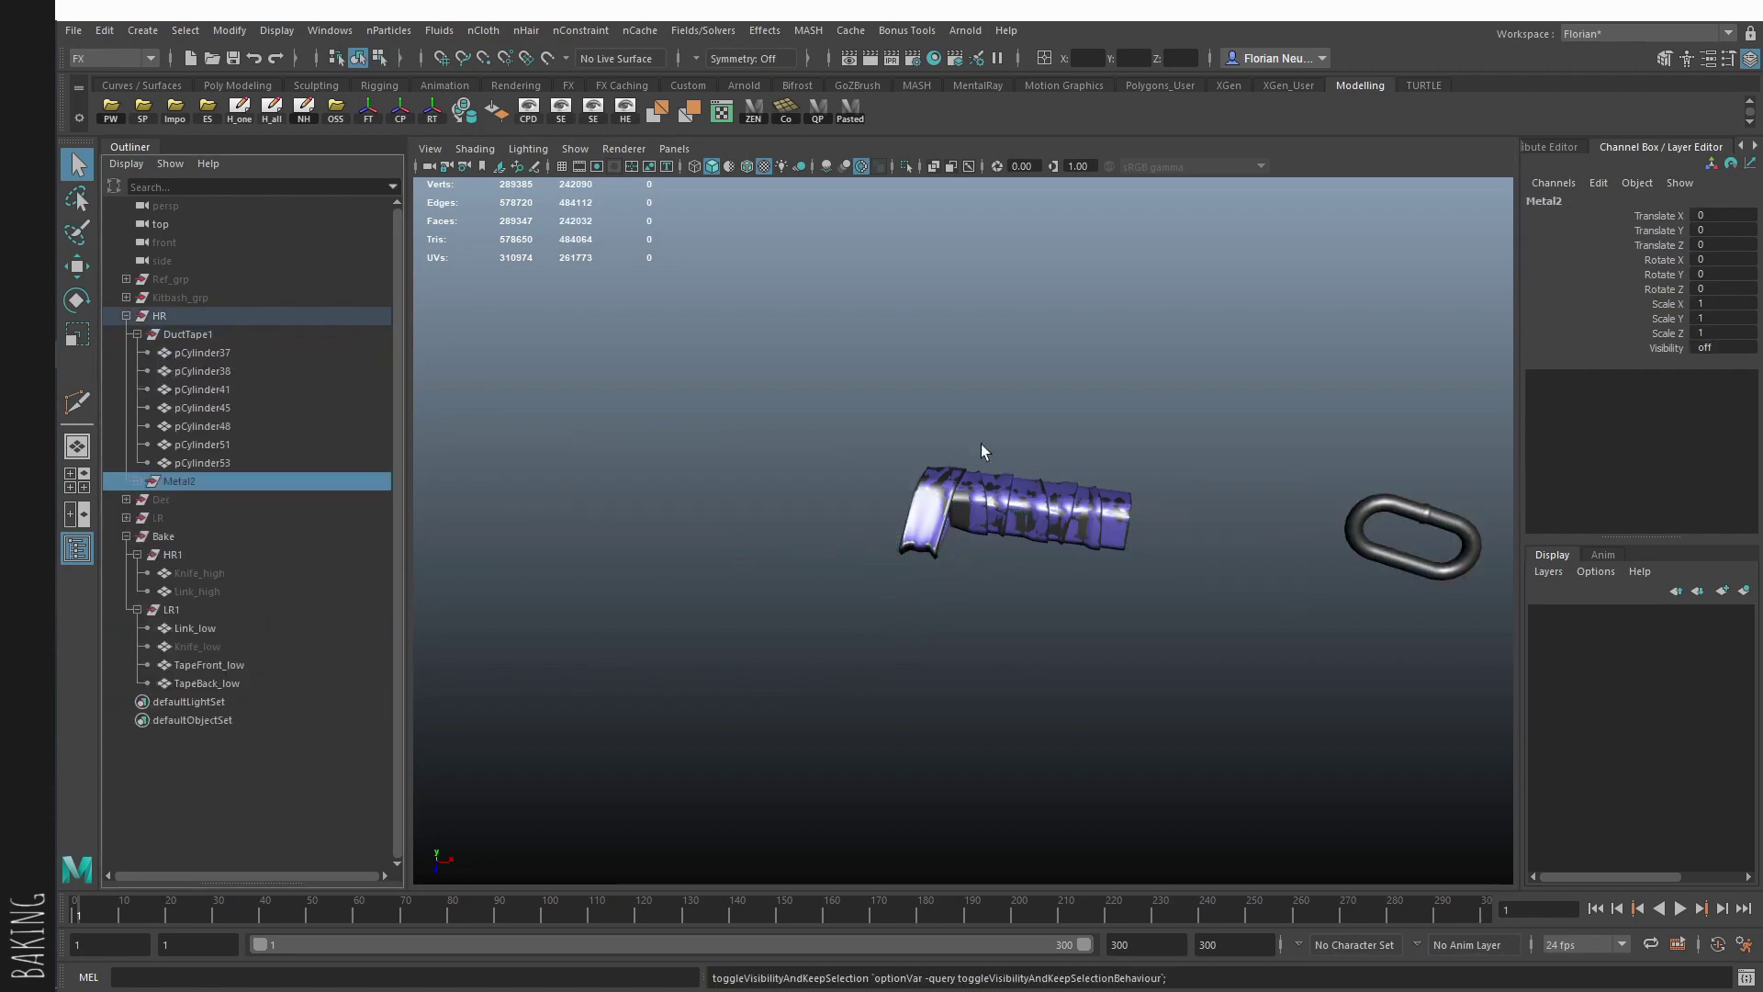
click(1069, 497)
drag(934, 525, 879, 587)
click(261, 465)
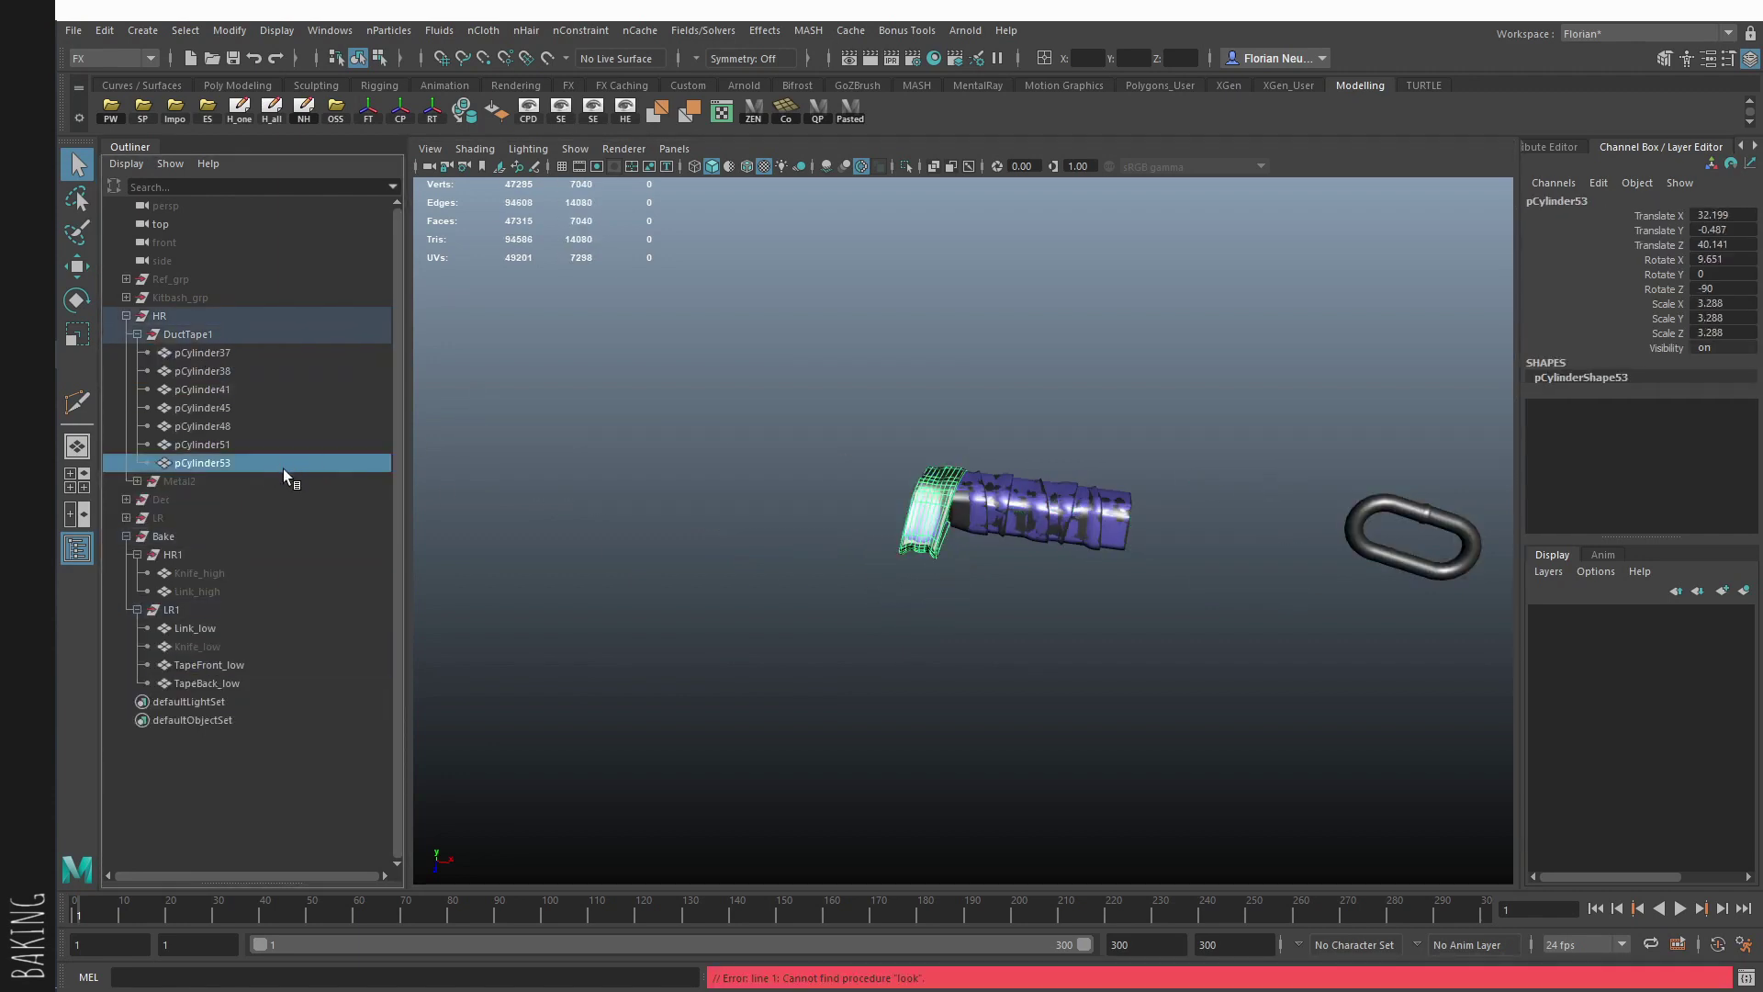
key(ctrl+d)
key(shift+p)
Step: Rename the duplicated tape piece TapeFront_high, based on the name TapeFront_low, move it into the HR1 group, and hide it
double_click(228, 665)
key(ctrl+c)
double_click(206, 703)
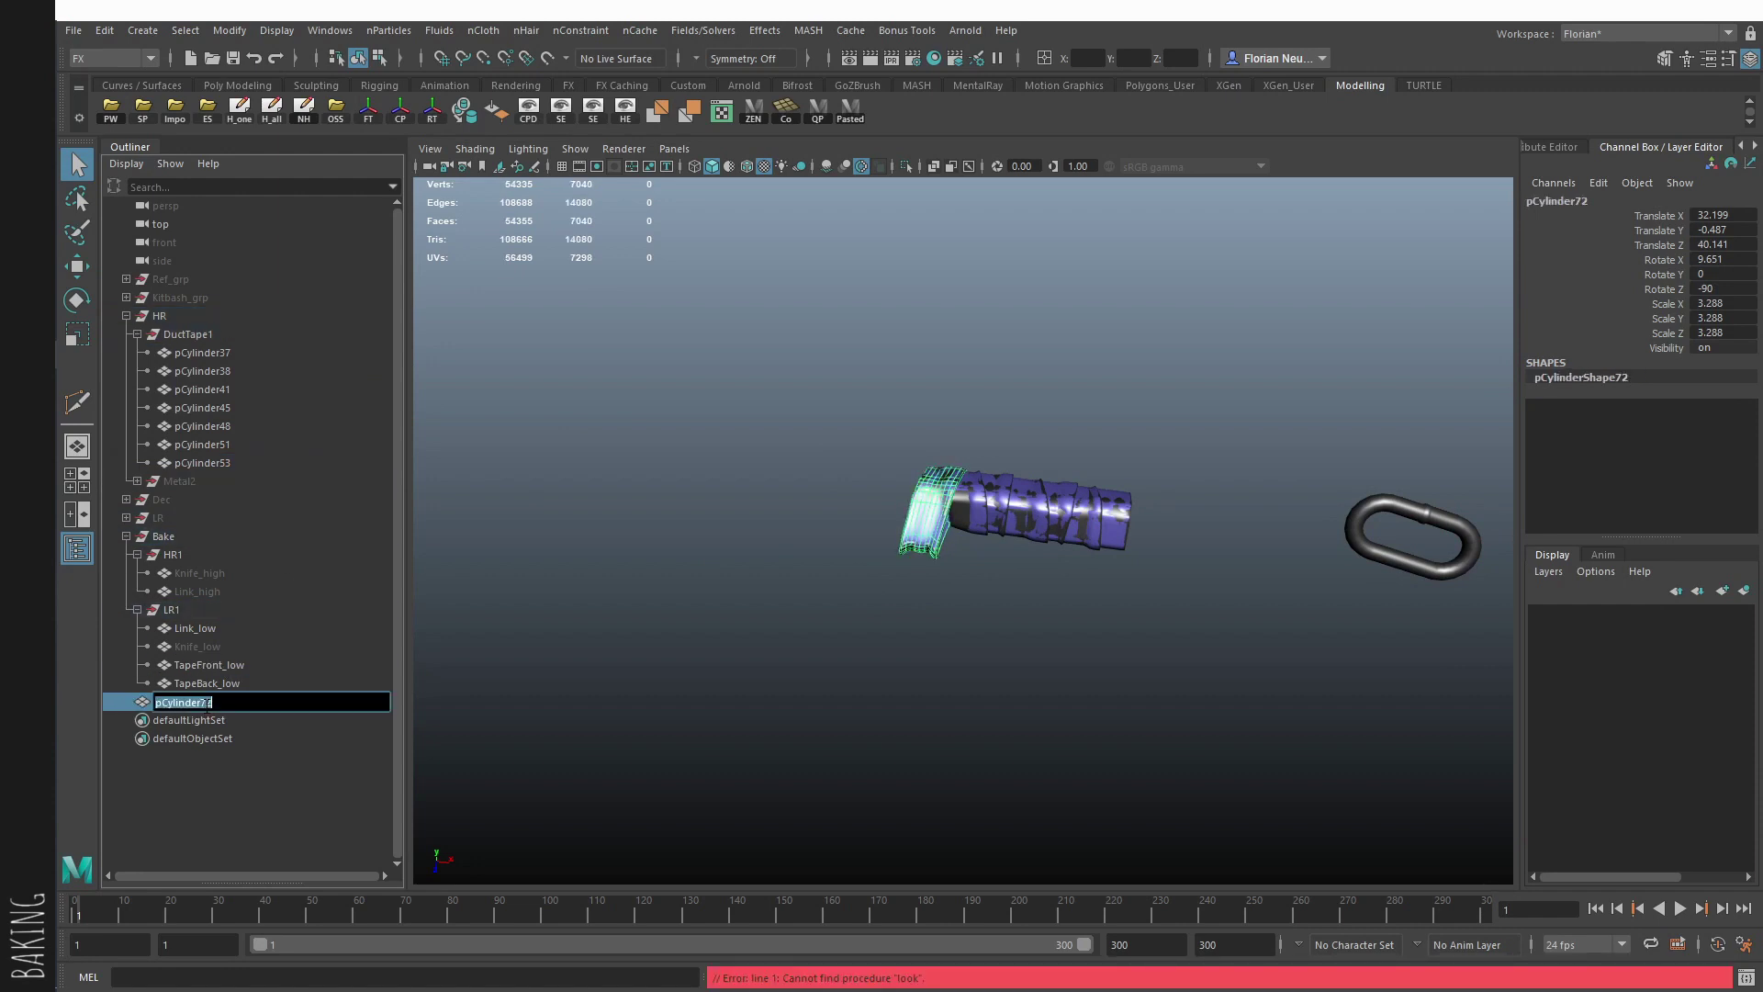
key(ctrl+v)
drag(208, 702, 582, 654)
text(high)
key(Return)
drag(219, 710, 241, 601)
key(ctrl+h)
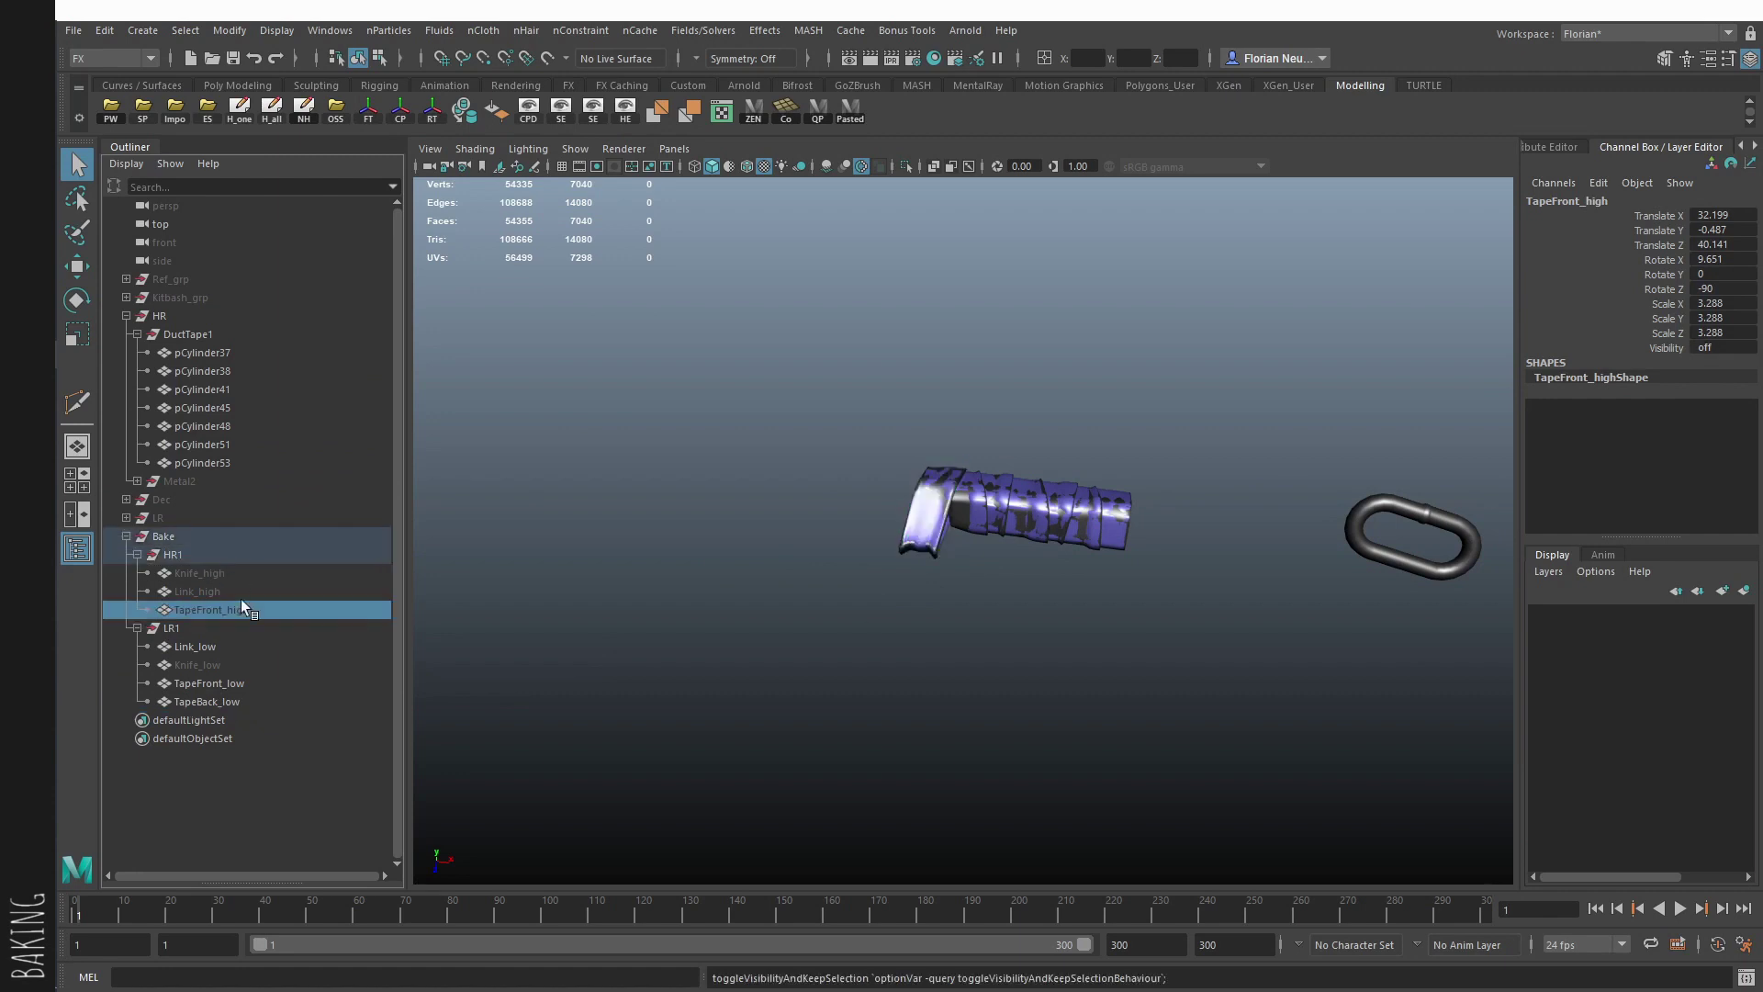
Step: Hide TapeFront_low and Link_low in the LR1 group
click(240, 683)
key(h)
click(226, 648)
key(h)
Step: Duplicate the six handle tape pieces pCylinder37 to pCylinder51, combine the copies into one mesh, and clear its history and leftover empty groups
click(579, 705)
drag(826, 404, 1162, 603)
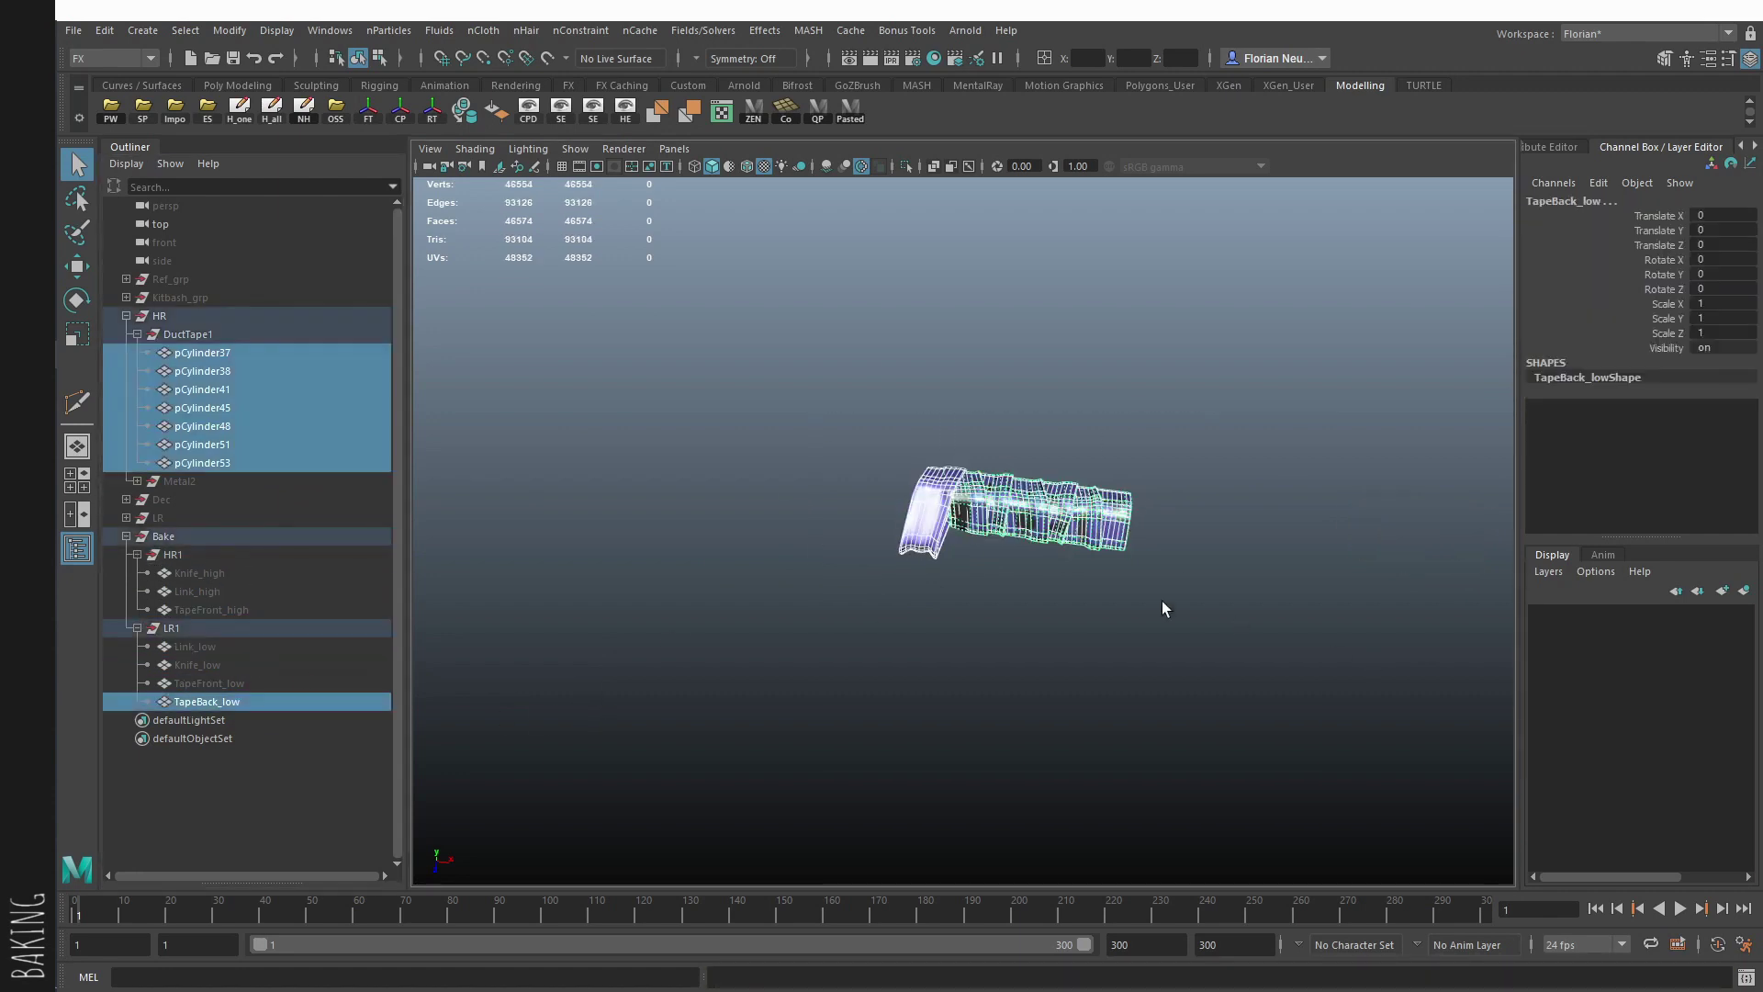
shift+click(234, 442)
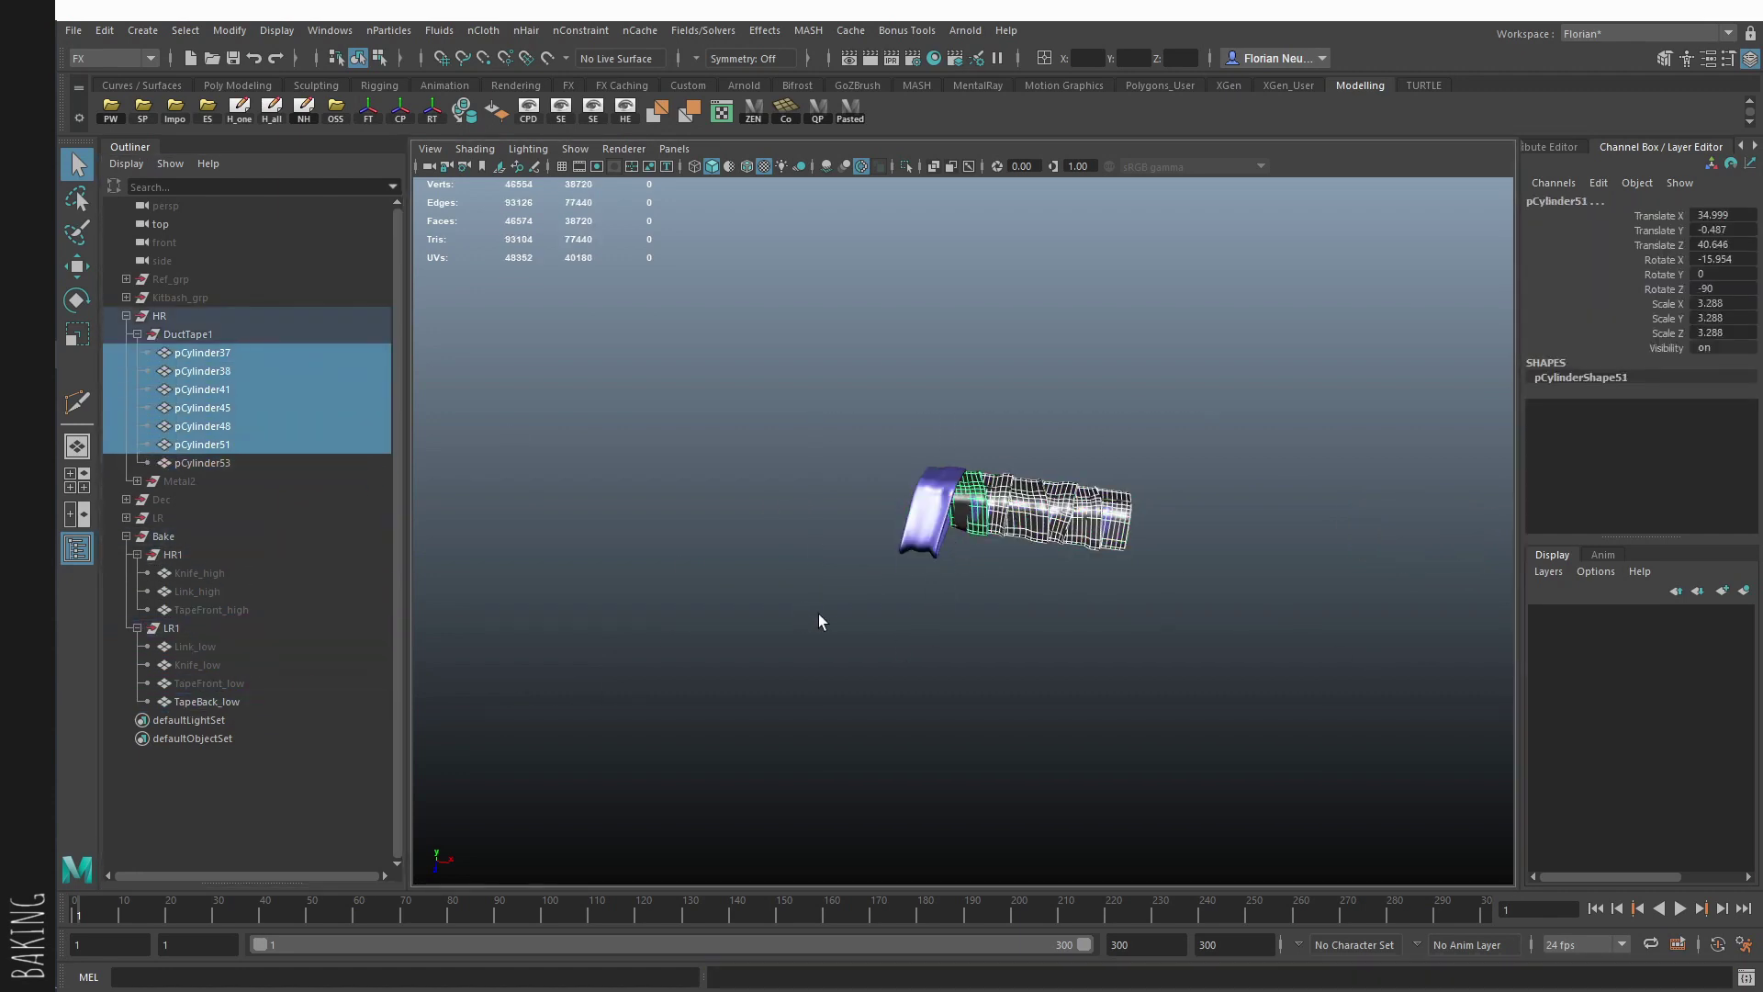
key(ctrl+d)
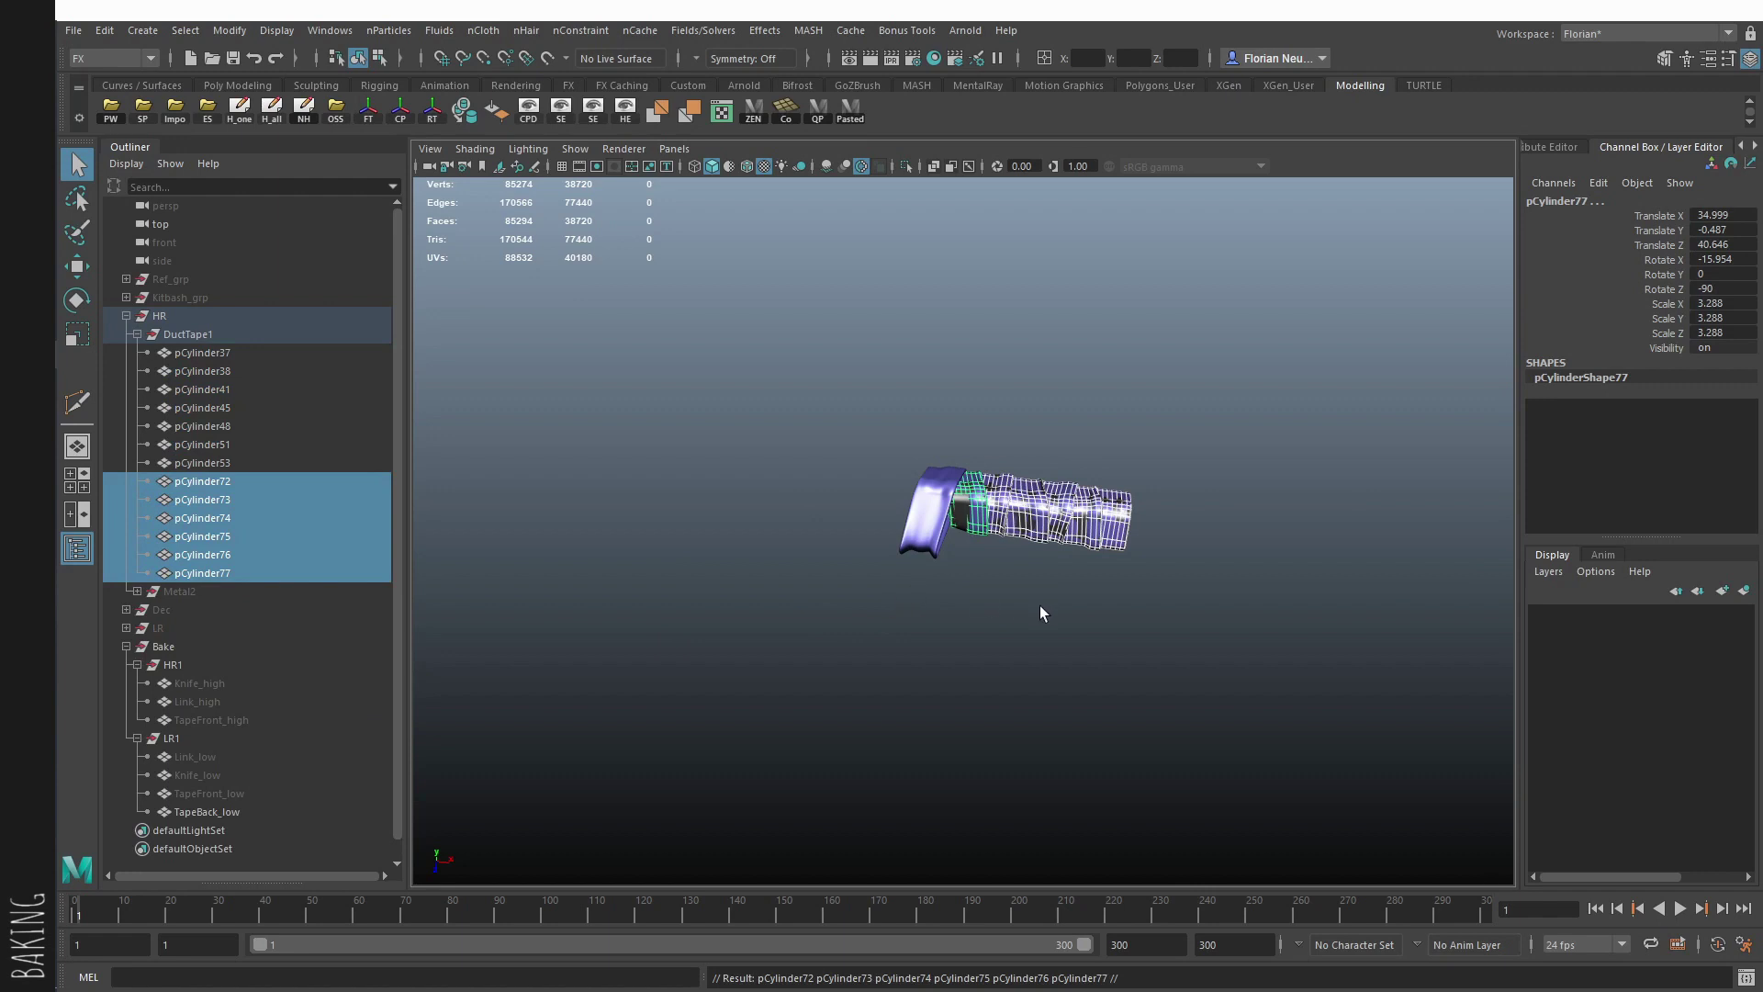
shift+right_drag(918, 638, 747, 624)
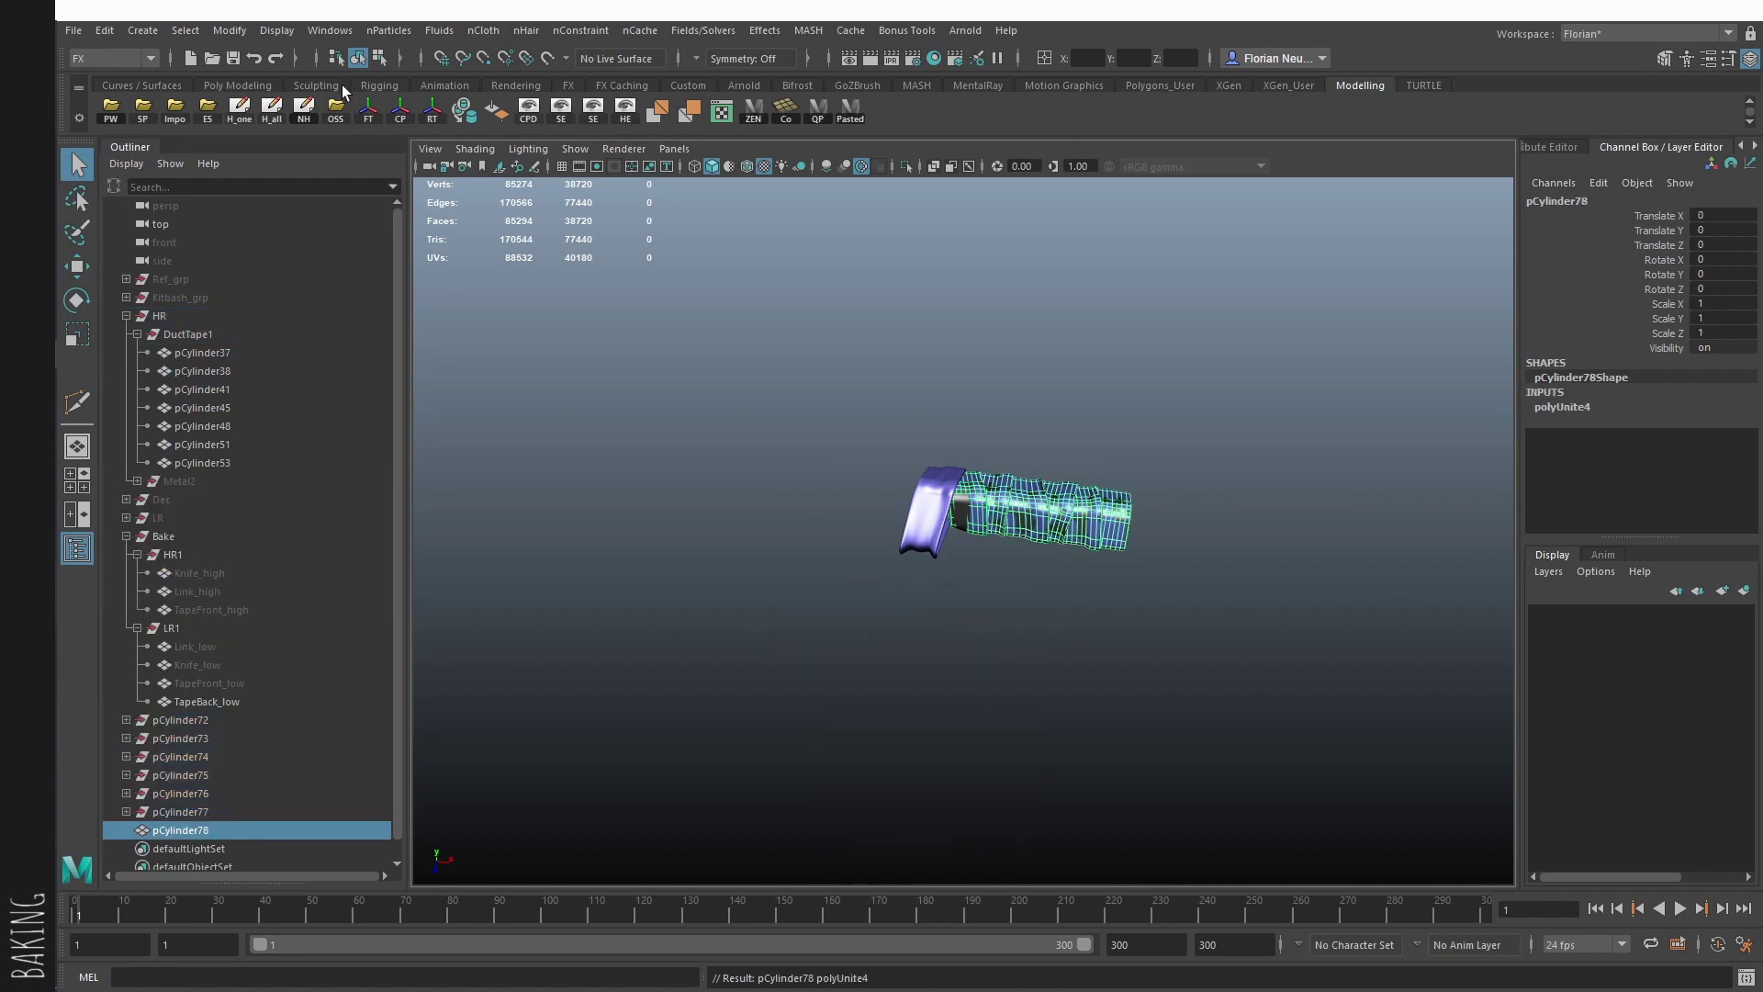
click(266, 117)
click(333, 115)
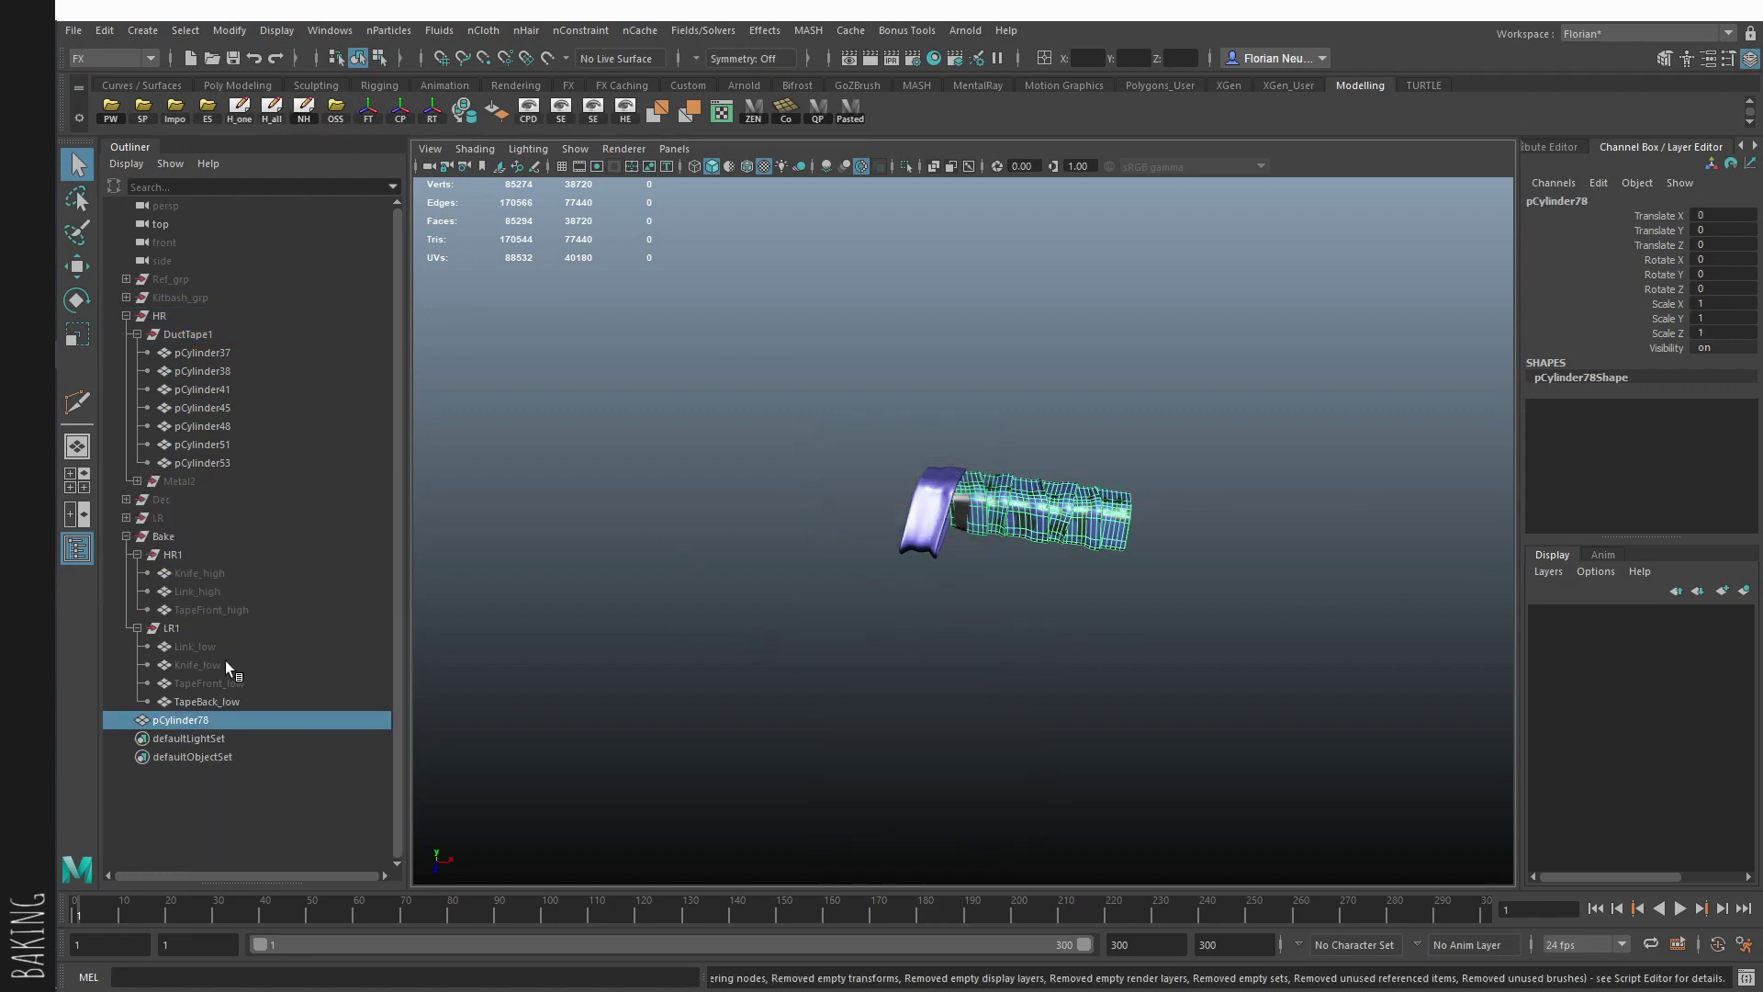
Step: Rename the combined tape mesh TapeBack_high and move it into the HR1 group
double_click(202, 720)
text(TapeBack_)
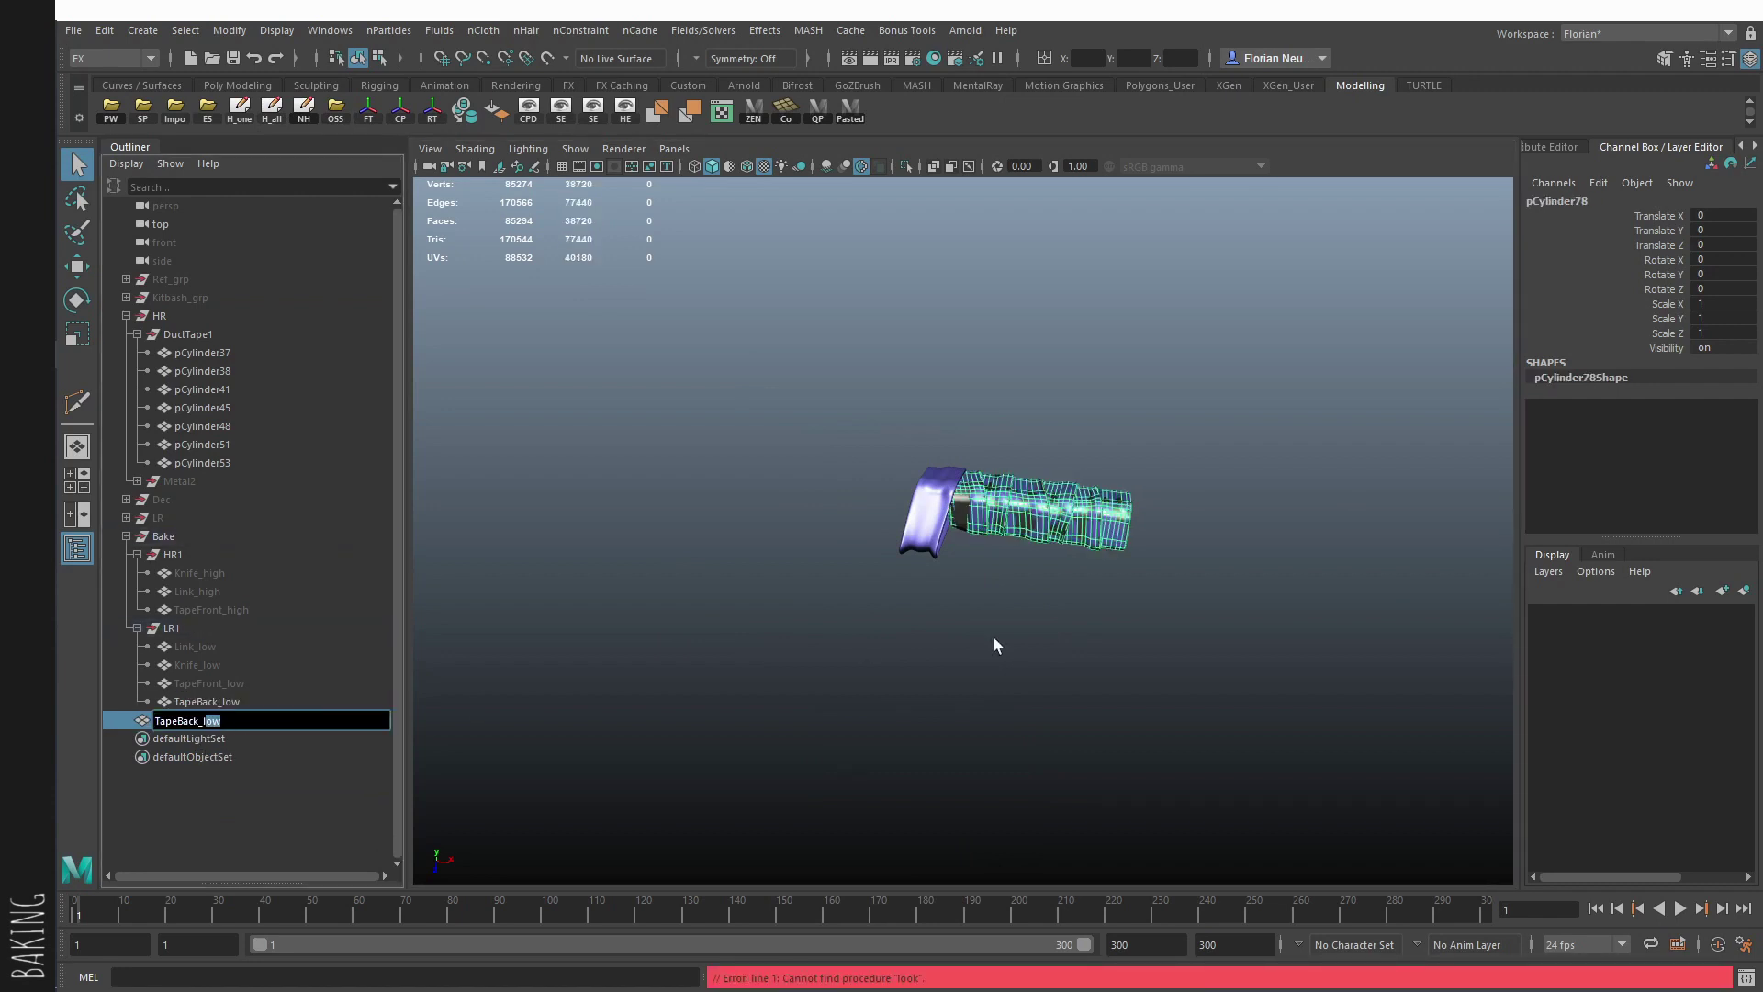
text(high)
key(Return)
drag(226, 725, 175, 554)
Step: Unhide Knife_high, Link_high and TapeFront_high in HR1, and Link_low, Knife_low and TapeFront_low in LR1
drag(231, 612, 234, 574)
key(h)
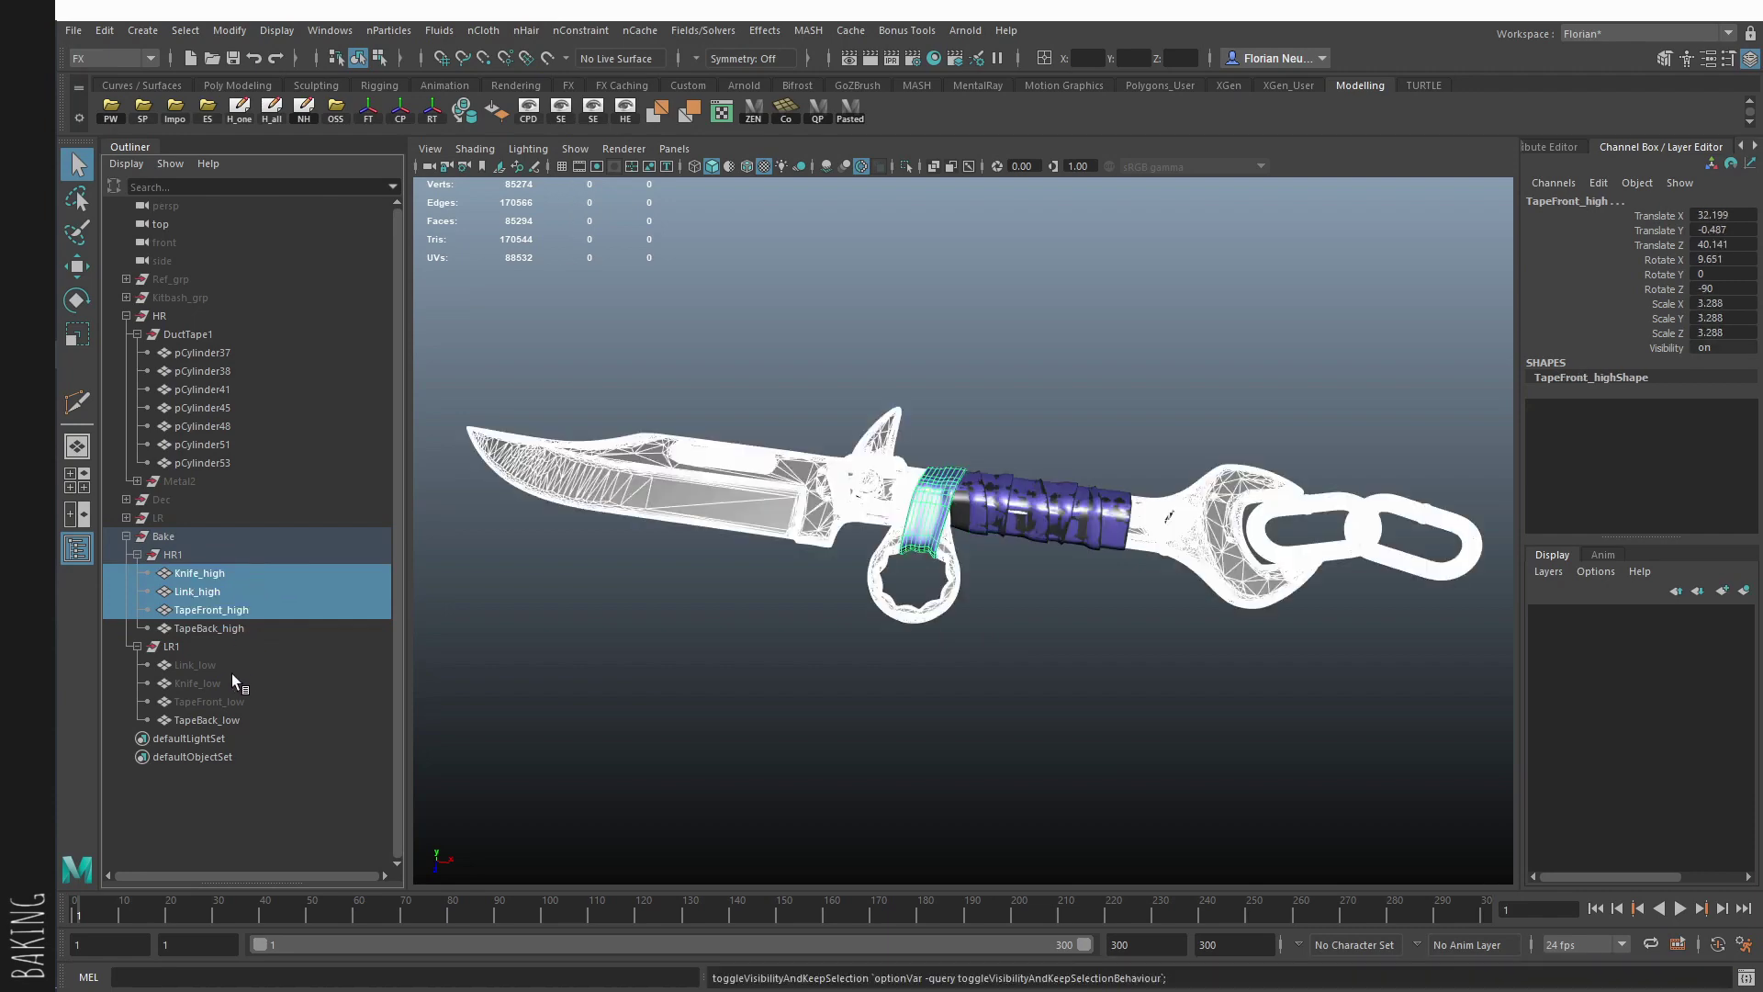
drag(231, 668, 226, 707)
key(h)
Step: Examine the whole knife with the high- and low-poly bake meshes overlaid
click(947, 261)
mouse_move(947, 262)
alt+mouse_down()
mouse_move(980, 263)
mouse_move(959, 276)
alt+mouse_up()
scroll(1035, 376, down, 7)
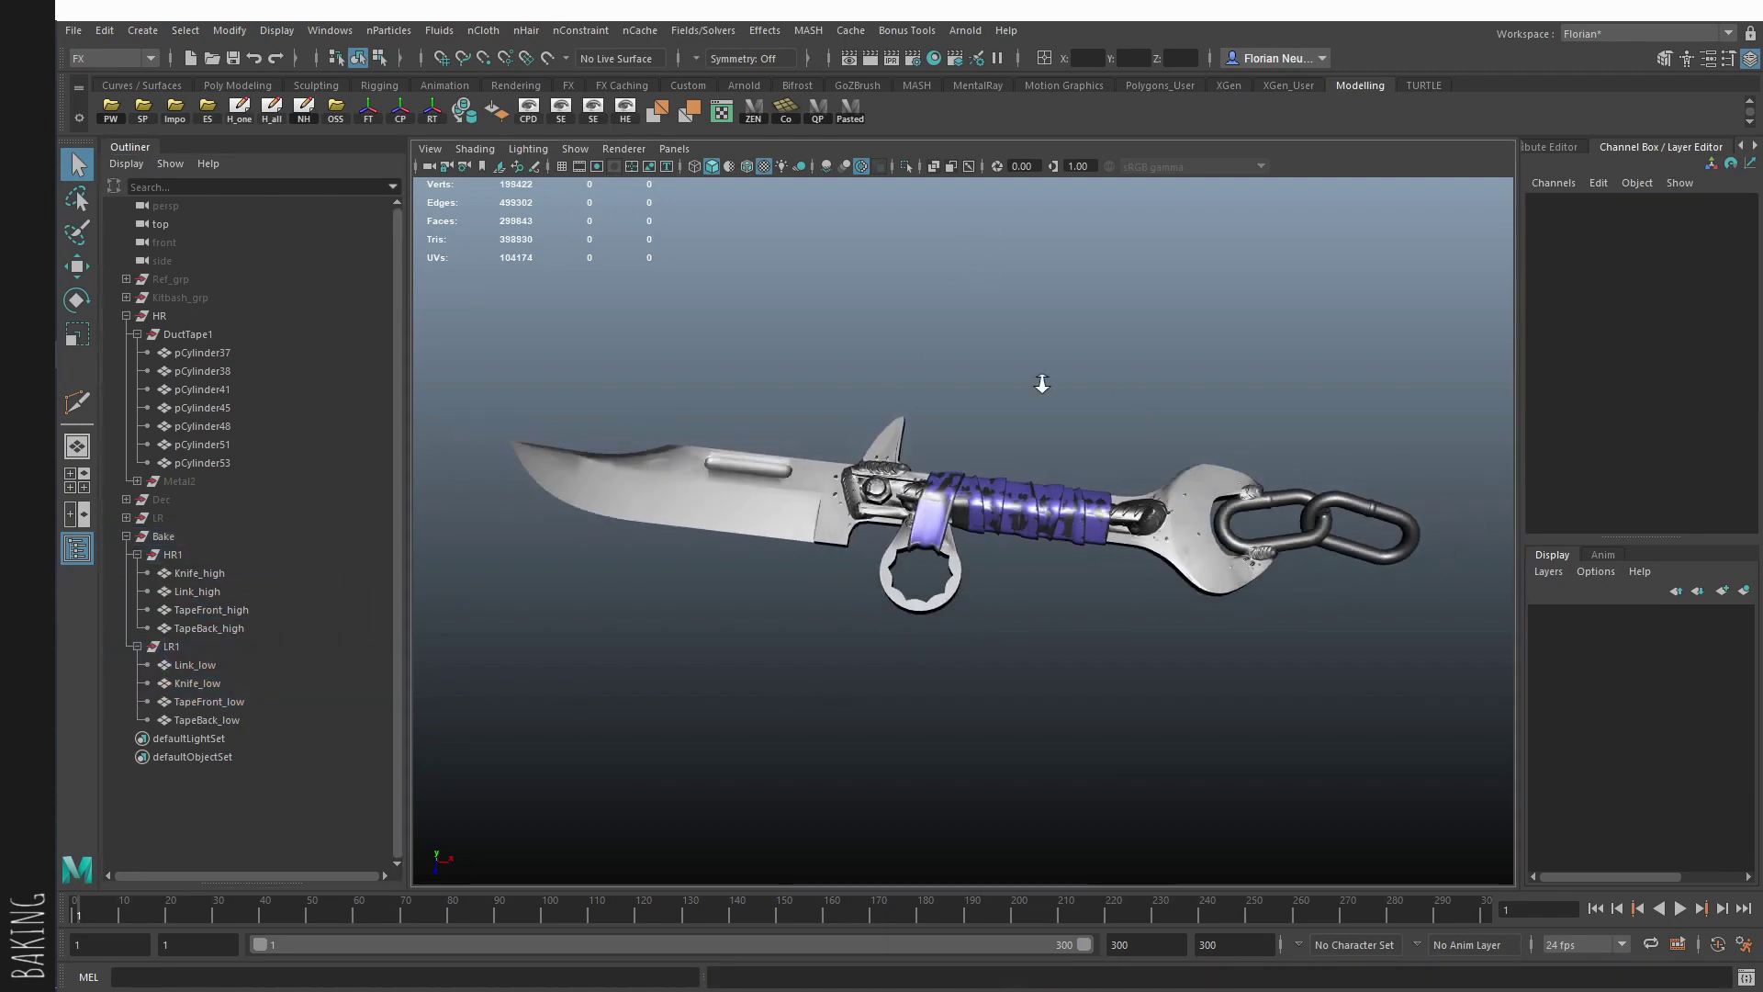
drag(886, 395, 1115, 663)
click(1222, 714)
scroll(1222, 714, up, 8)
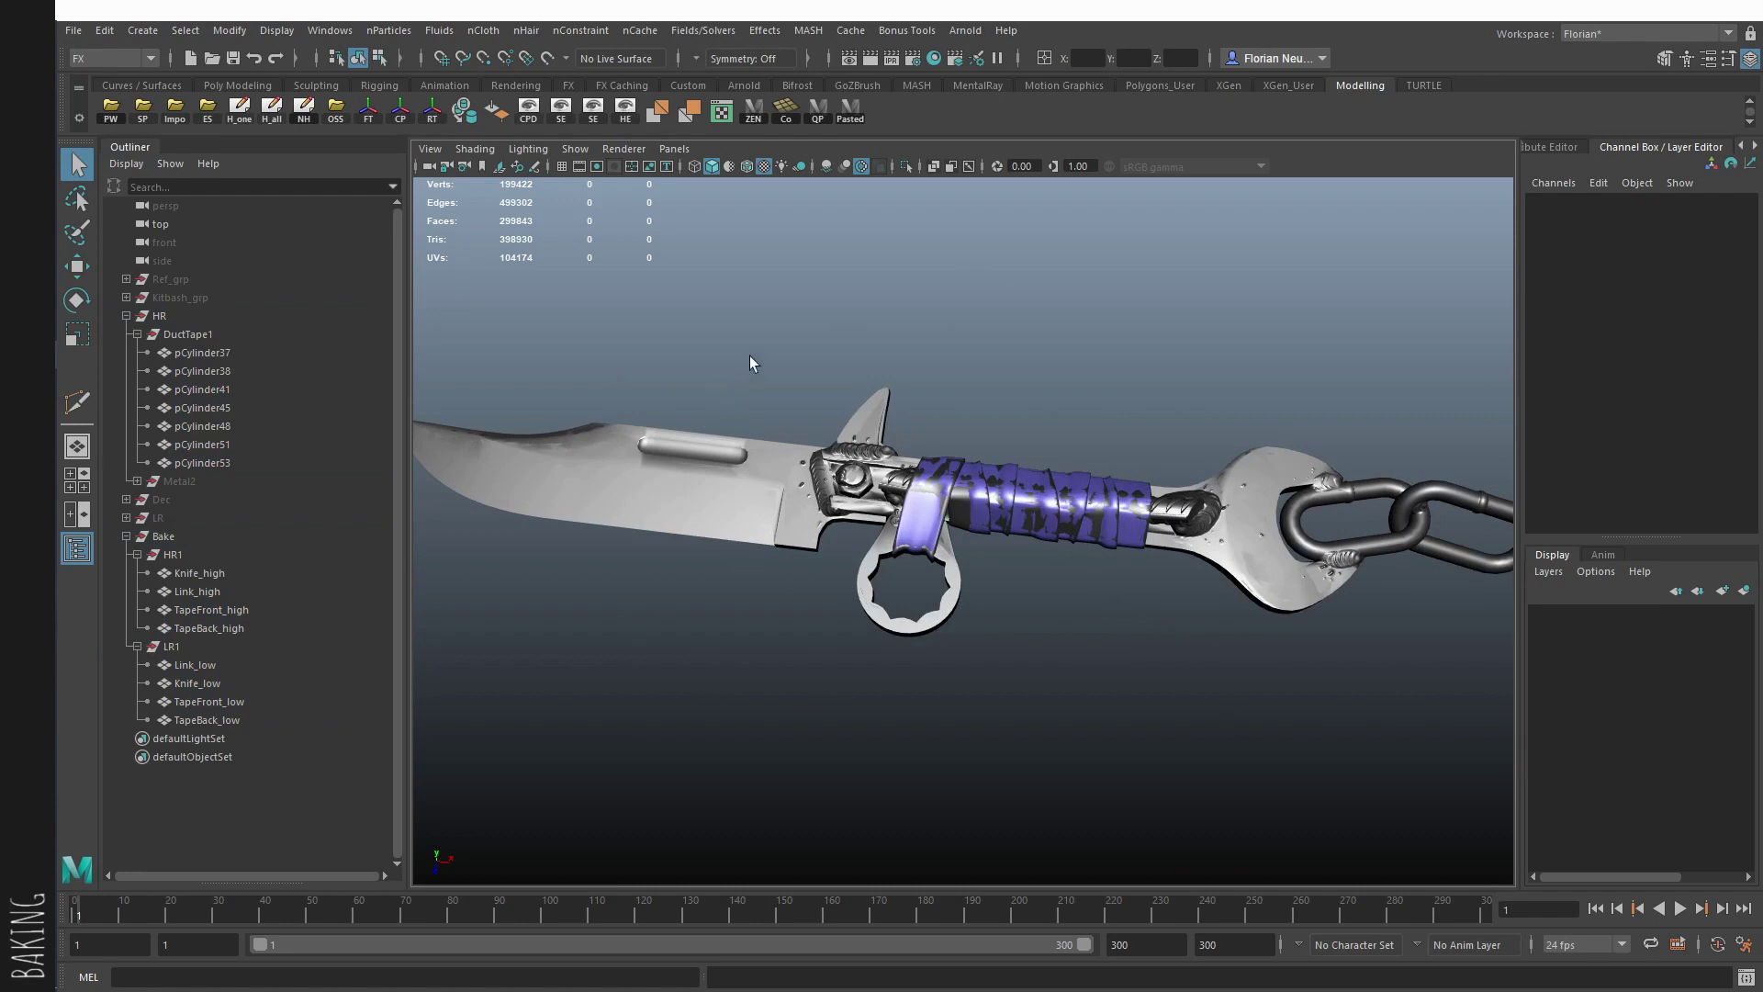
Step: Inspect how Knife_high, Link_low and Knife_low overlap at the two interlocking chain links and their welds
alt+middle_drag(1131, 454, 749, 430)
scroll(812, 422, up, 4)
drag(815, 418, 976, 588)
click(1065, 563)
scroll(1065, 563, up, 6)
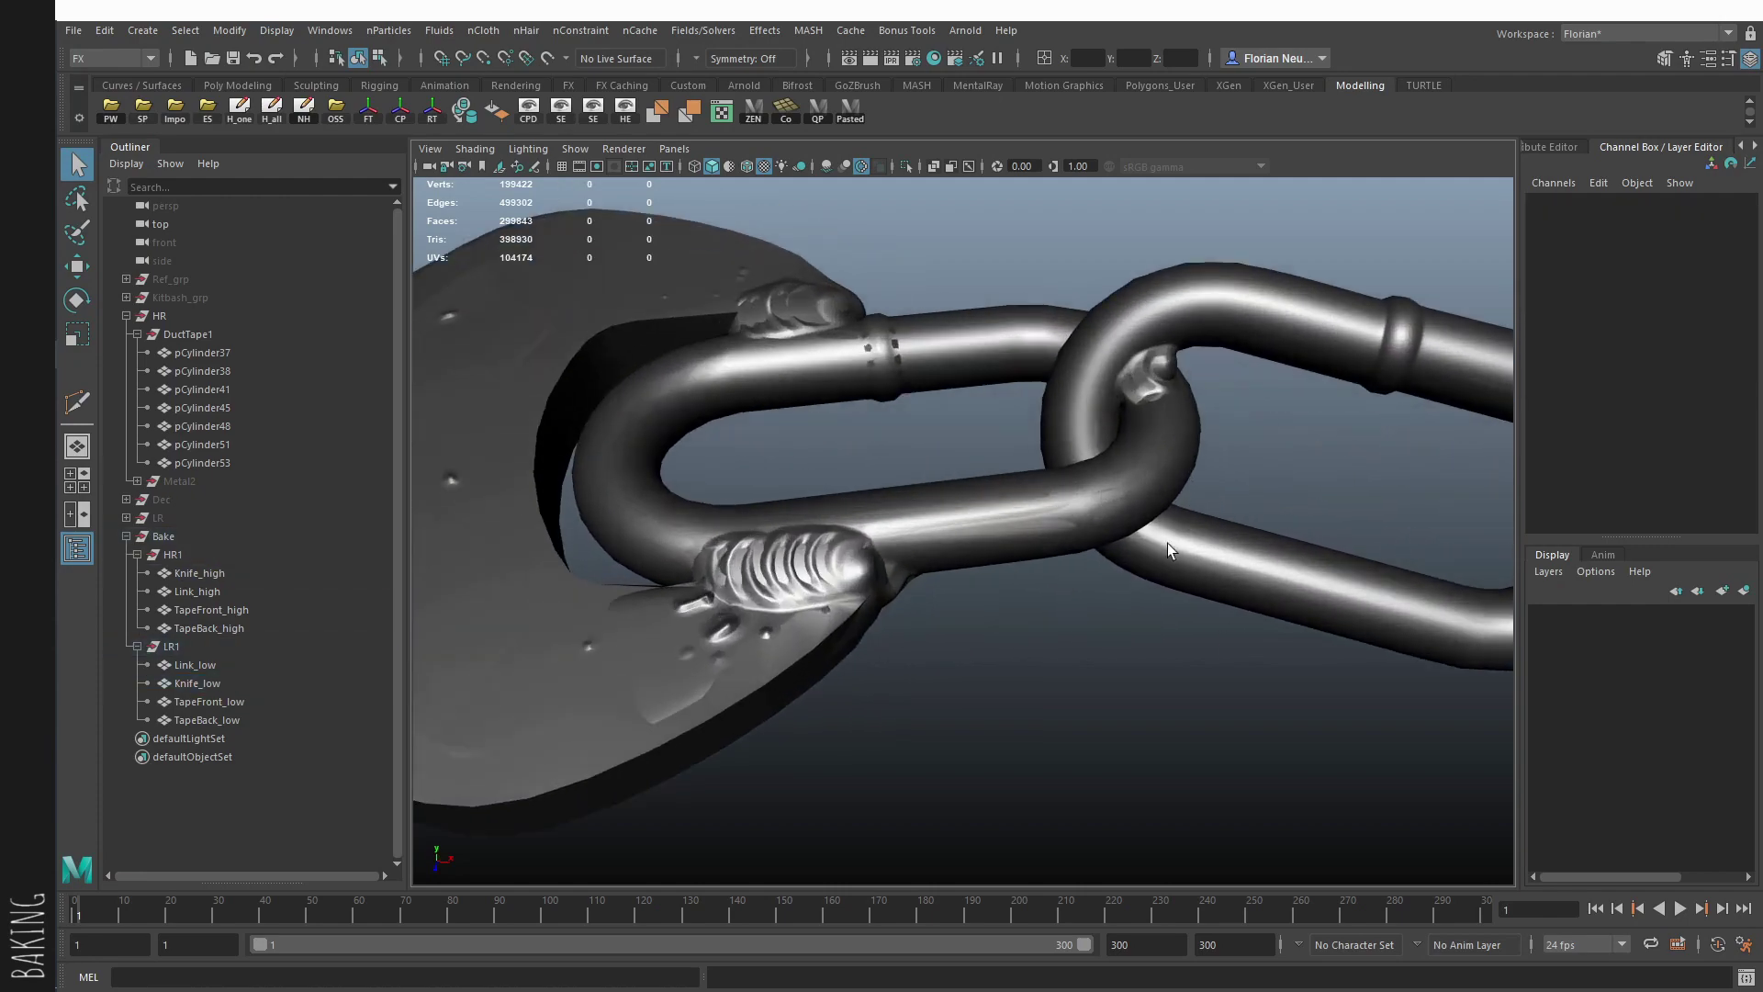
click(1194, 468)
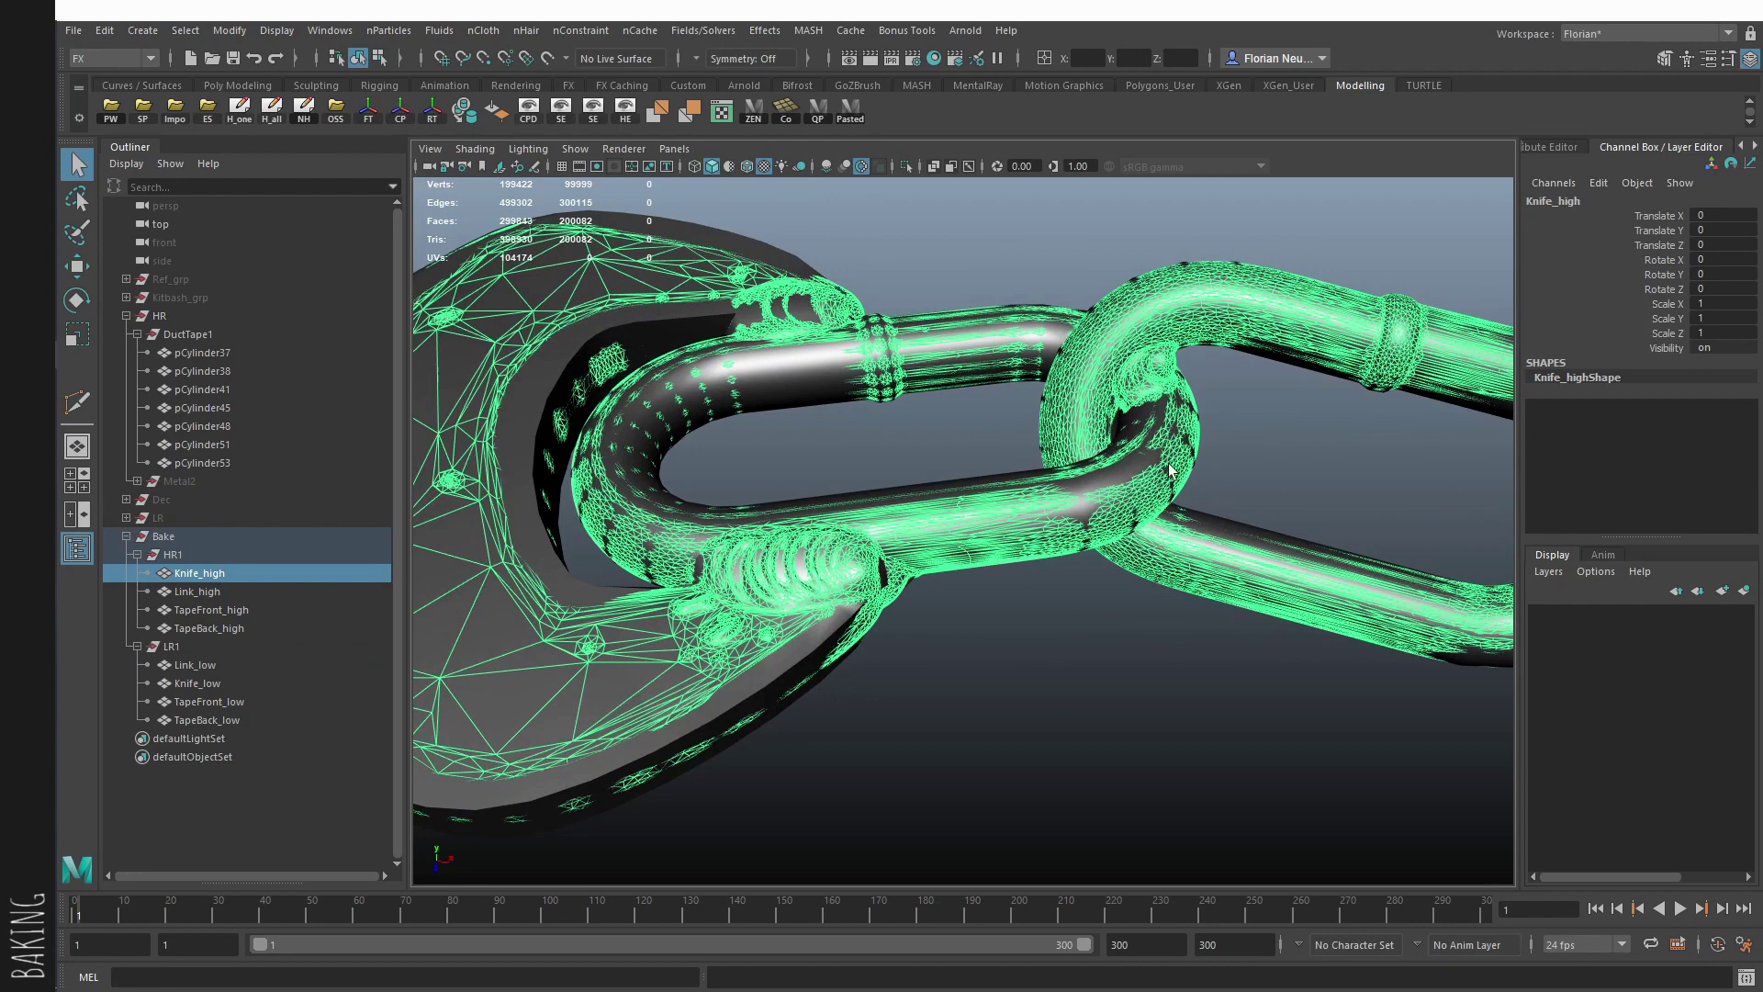
click(1336, 406)
scroll(1335, 406, down, 1)
alt+middle_drag(1336, 406, 1090, 429)
click(1155, 404)
click(1366, 437)
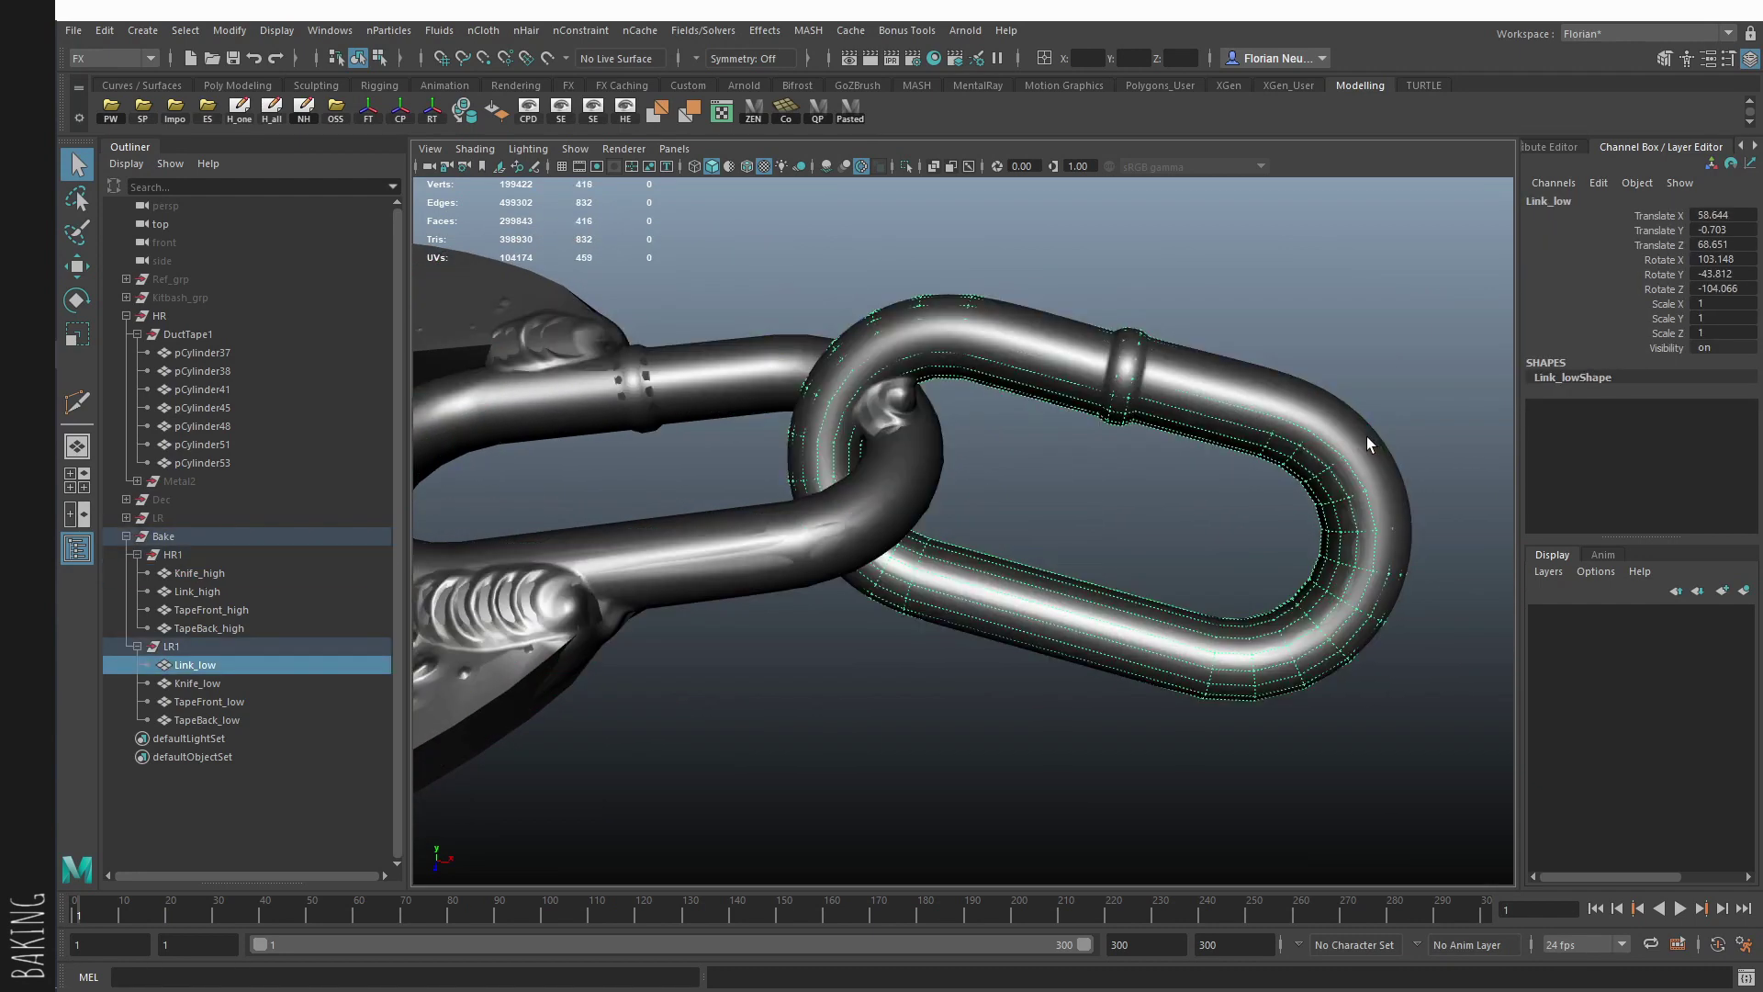
alt+middle_drag(1366, 437, 1291, 598)
click(1109, 500)
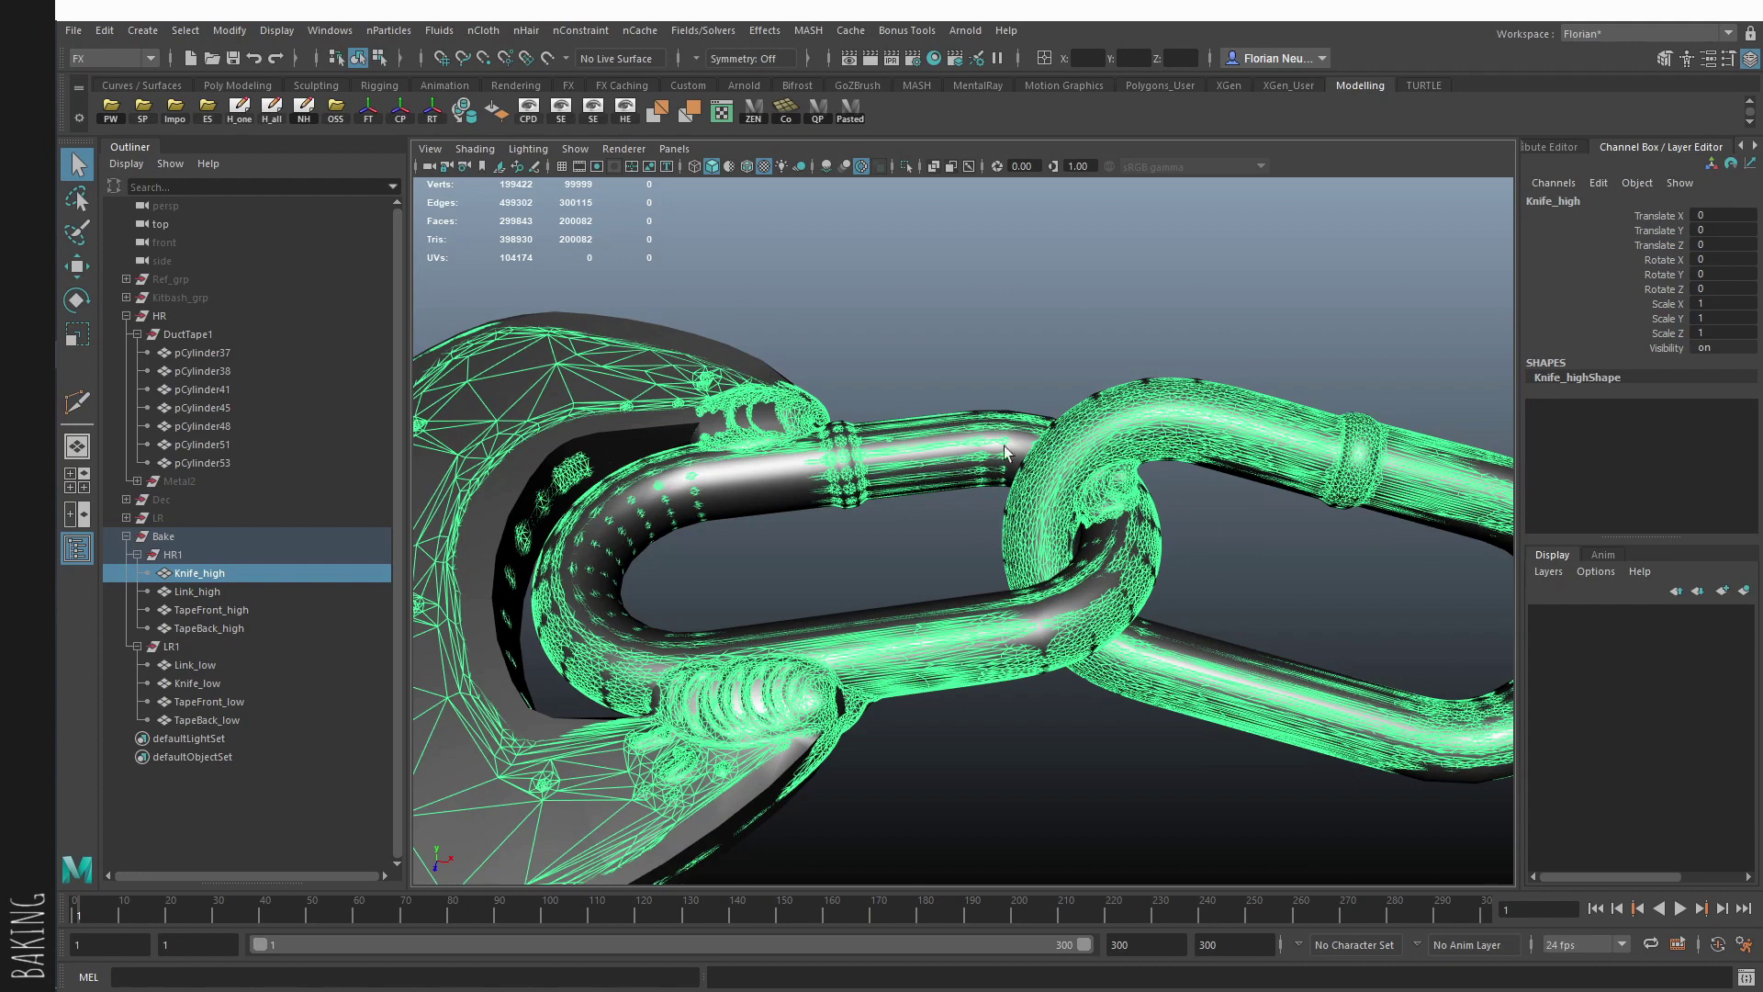
click(1079, 601)
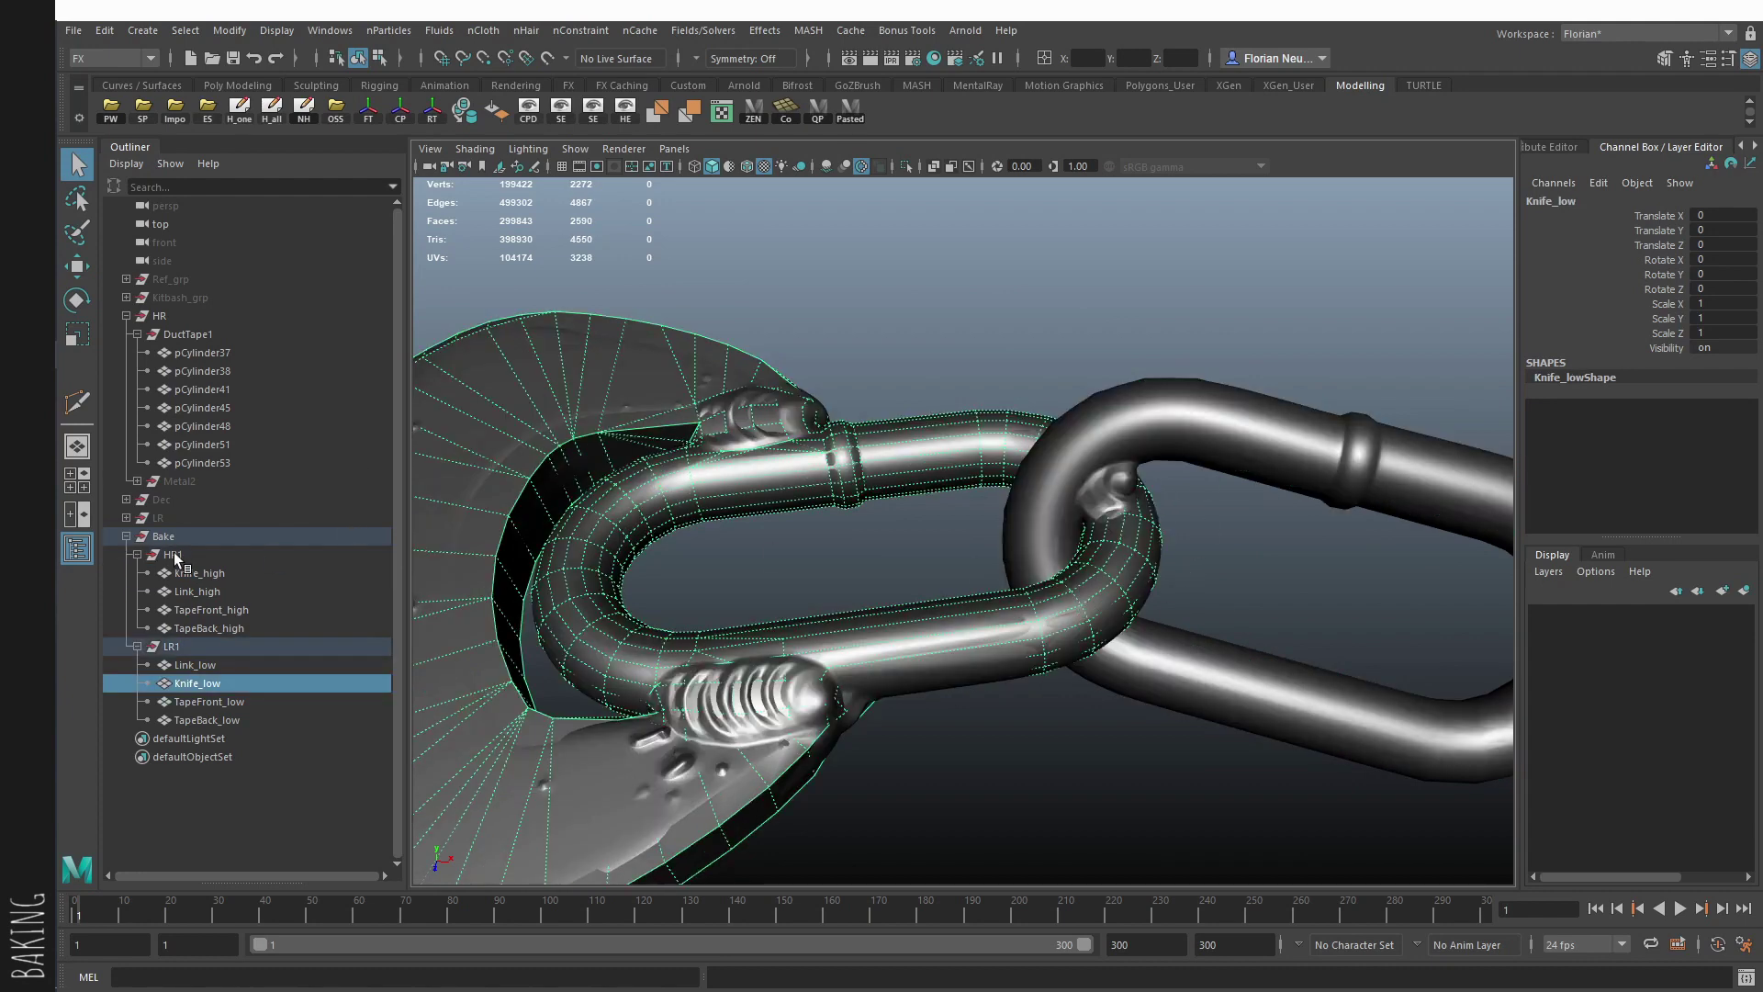
Step: Collapse and hide the Bake group, collapse and hide DuctTape1, and unhide the Metal2 group
click(126, 536)
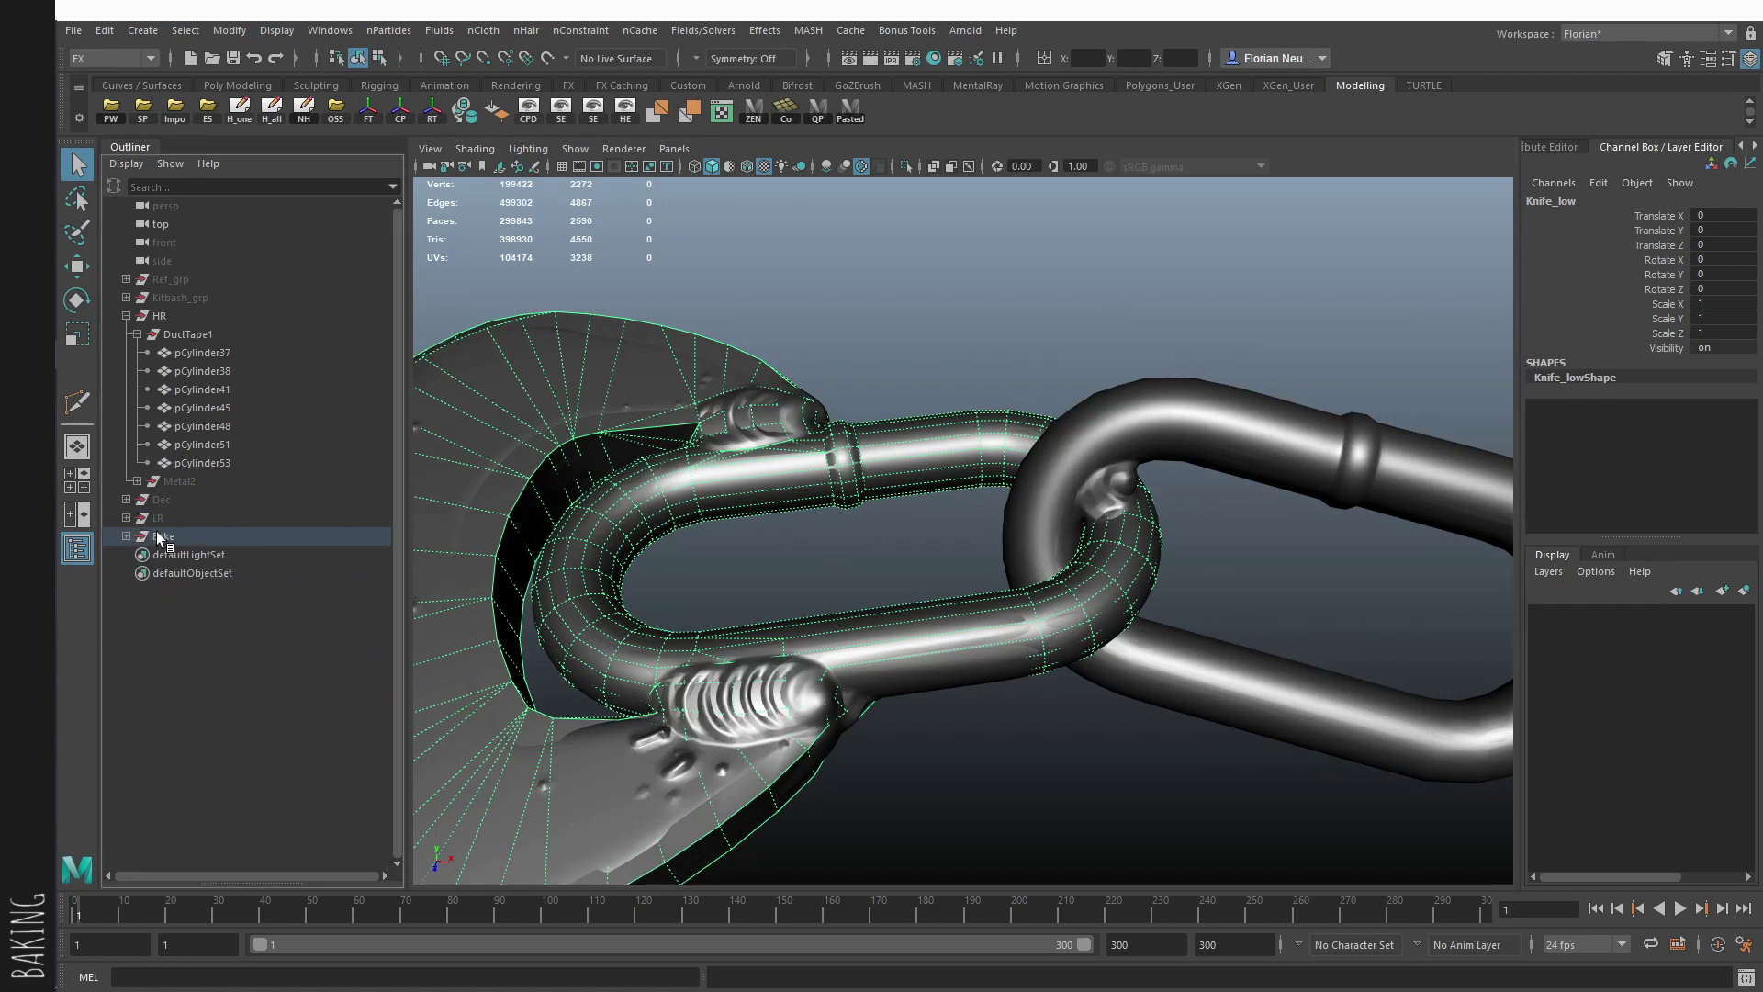
click(163, 536)
key(ctrl+h)
click(136, 334)
click(192, 350)
key(ctrl+h)
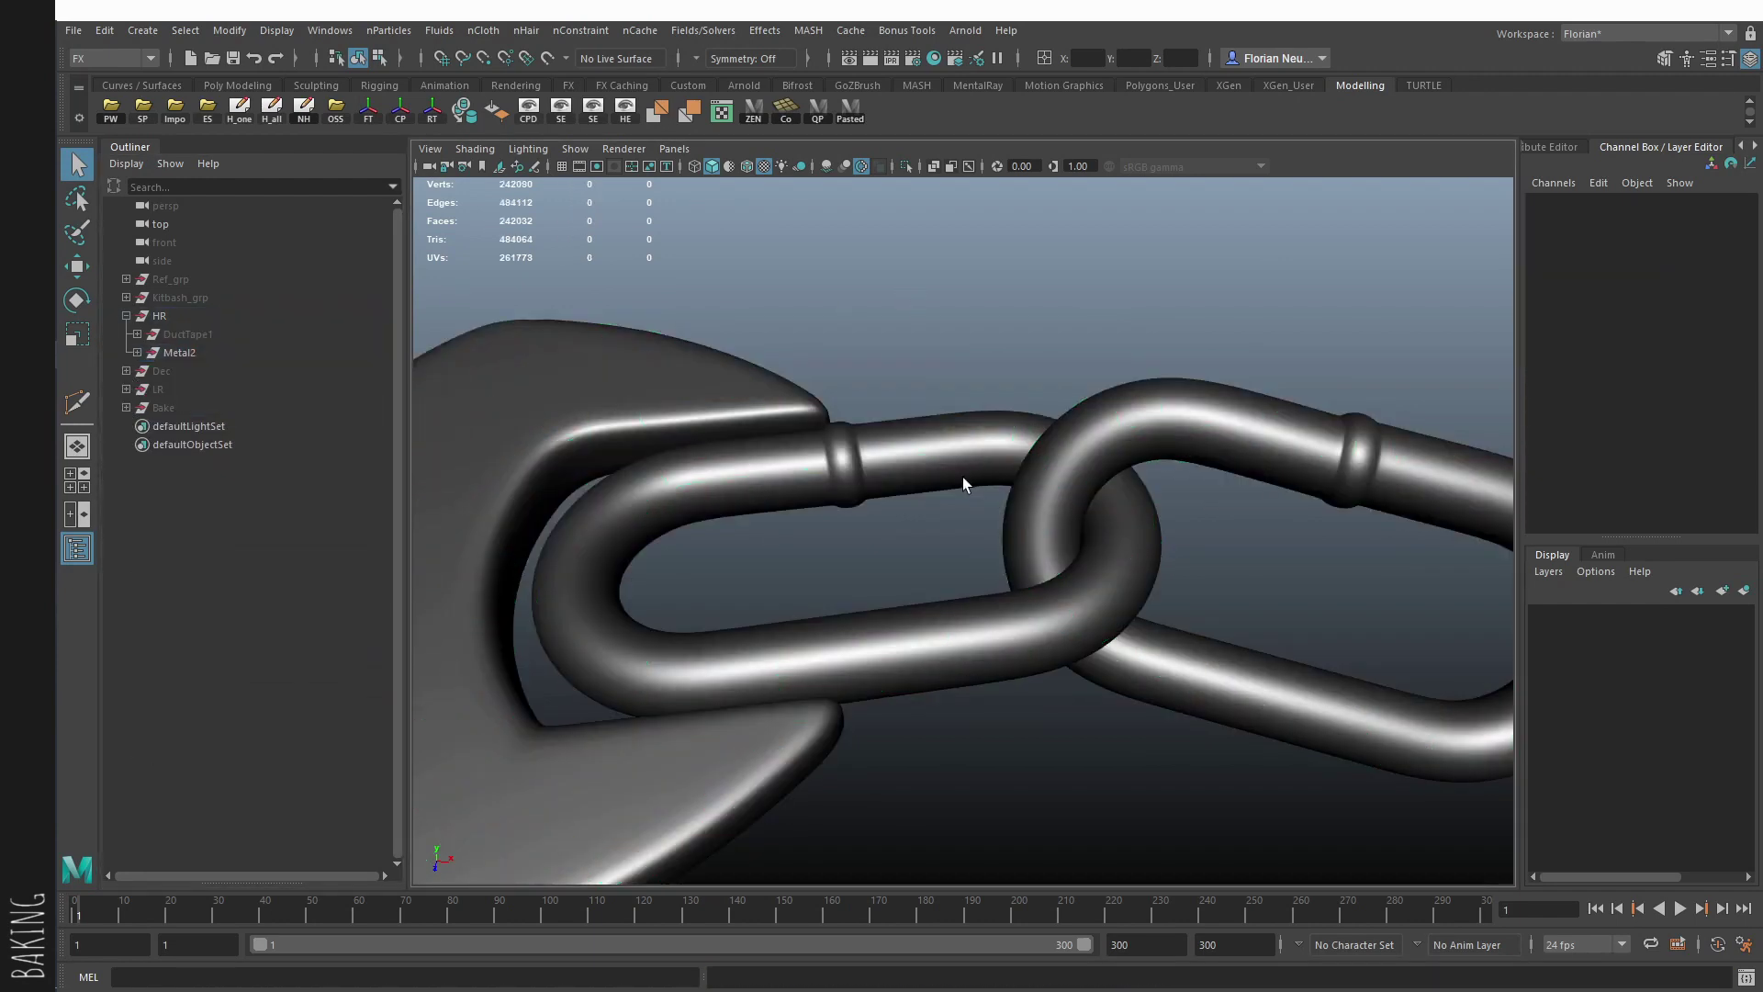
Step: Duplicate the high-res inner chain link from Metal2, unparent the copy, and expand the Bake group
click(962, 477)
key(shift+p)
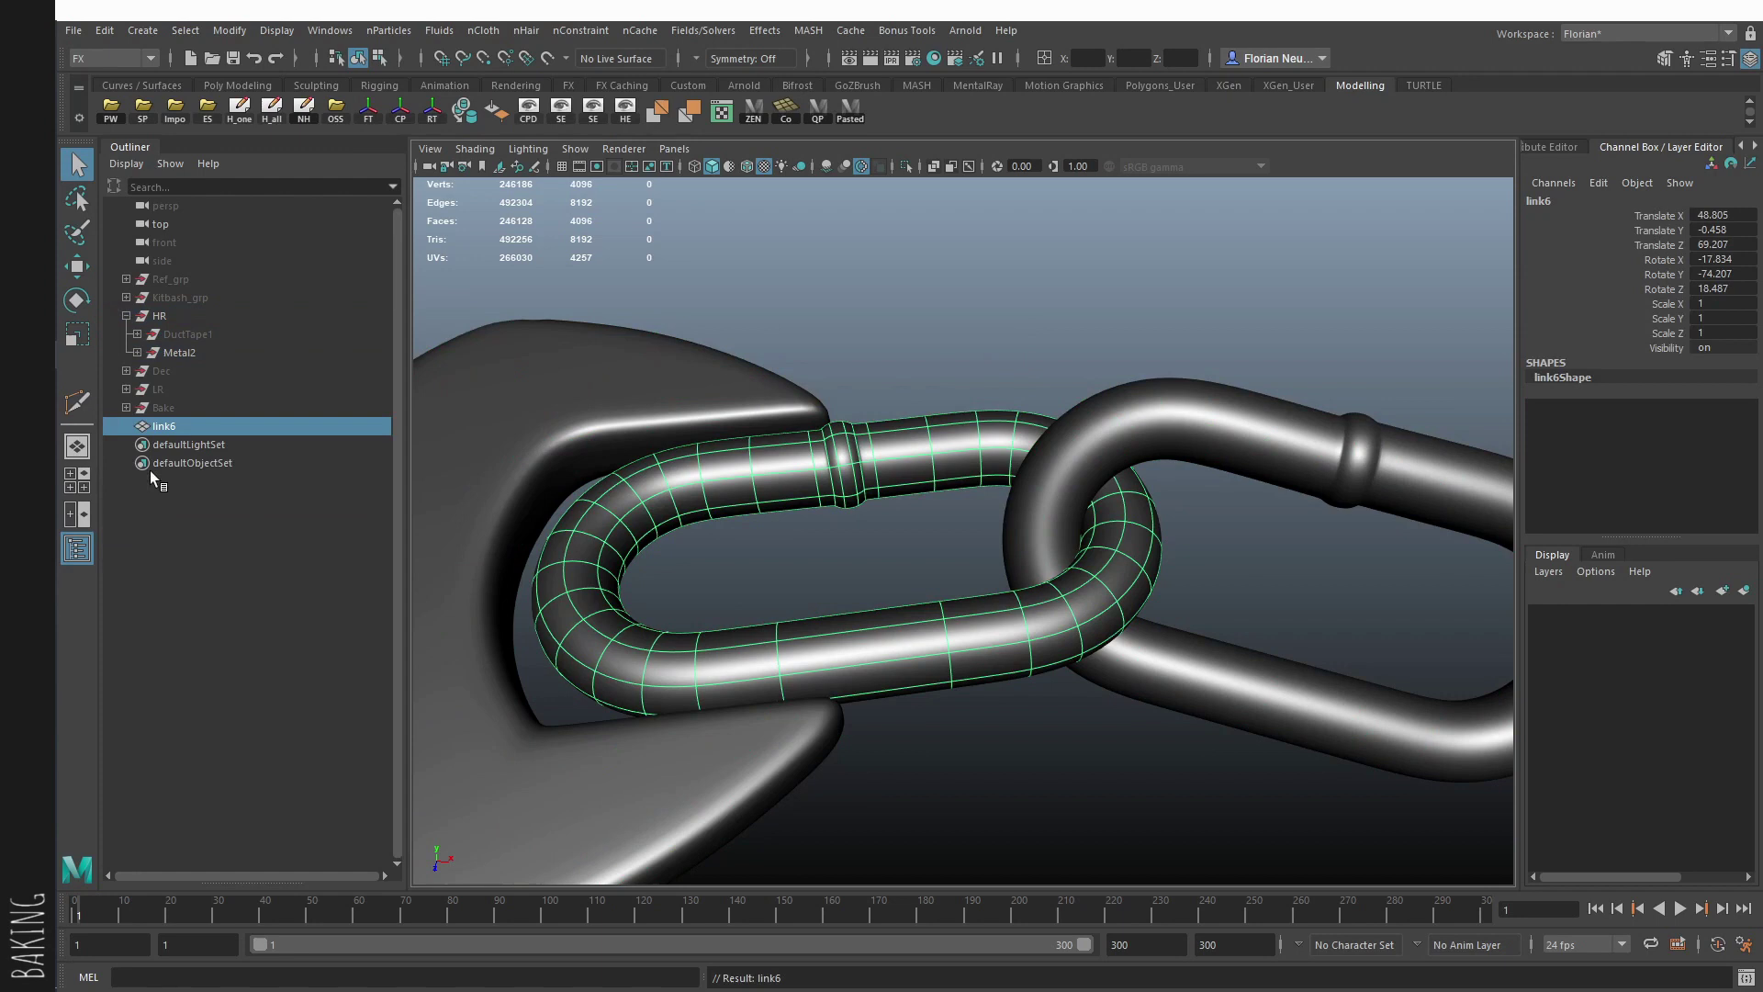
click(126, 408)
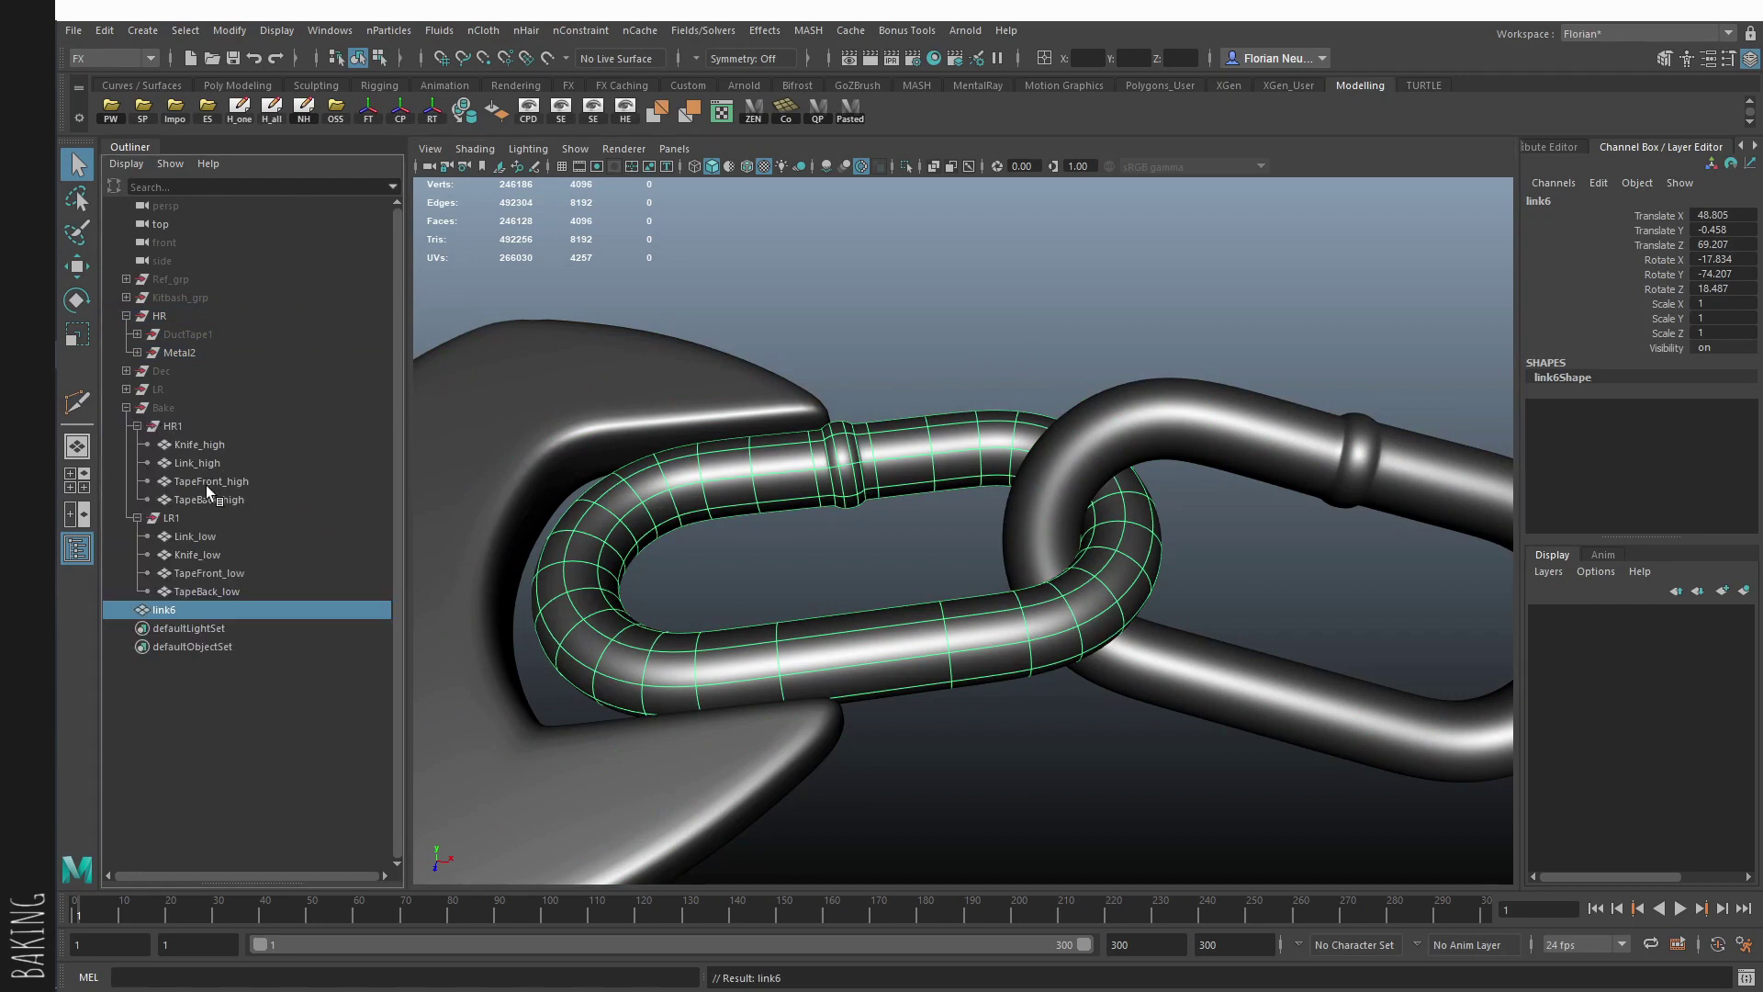
Step: Rename the duplicated inner link Knife_high_add, based on the name Knife_high, and move it into the HR1 group
click(205, 465)
double_click(165, 610)
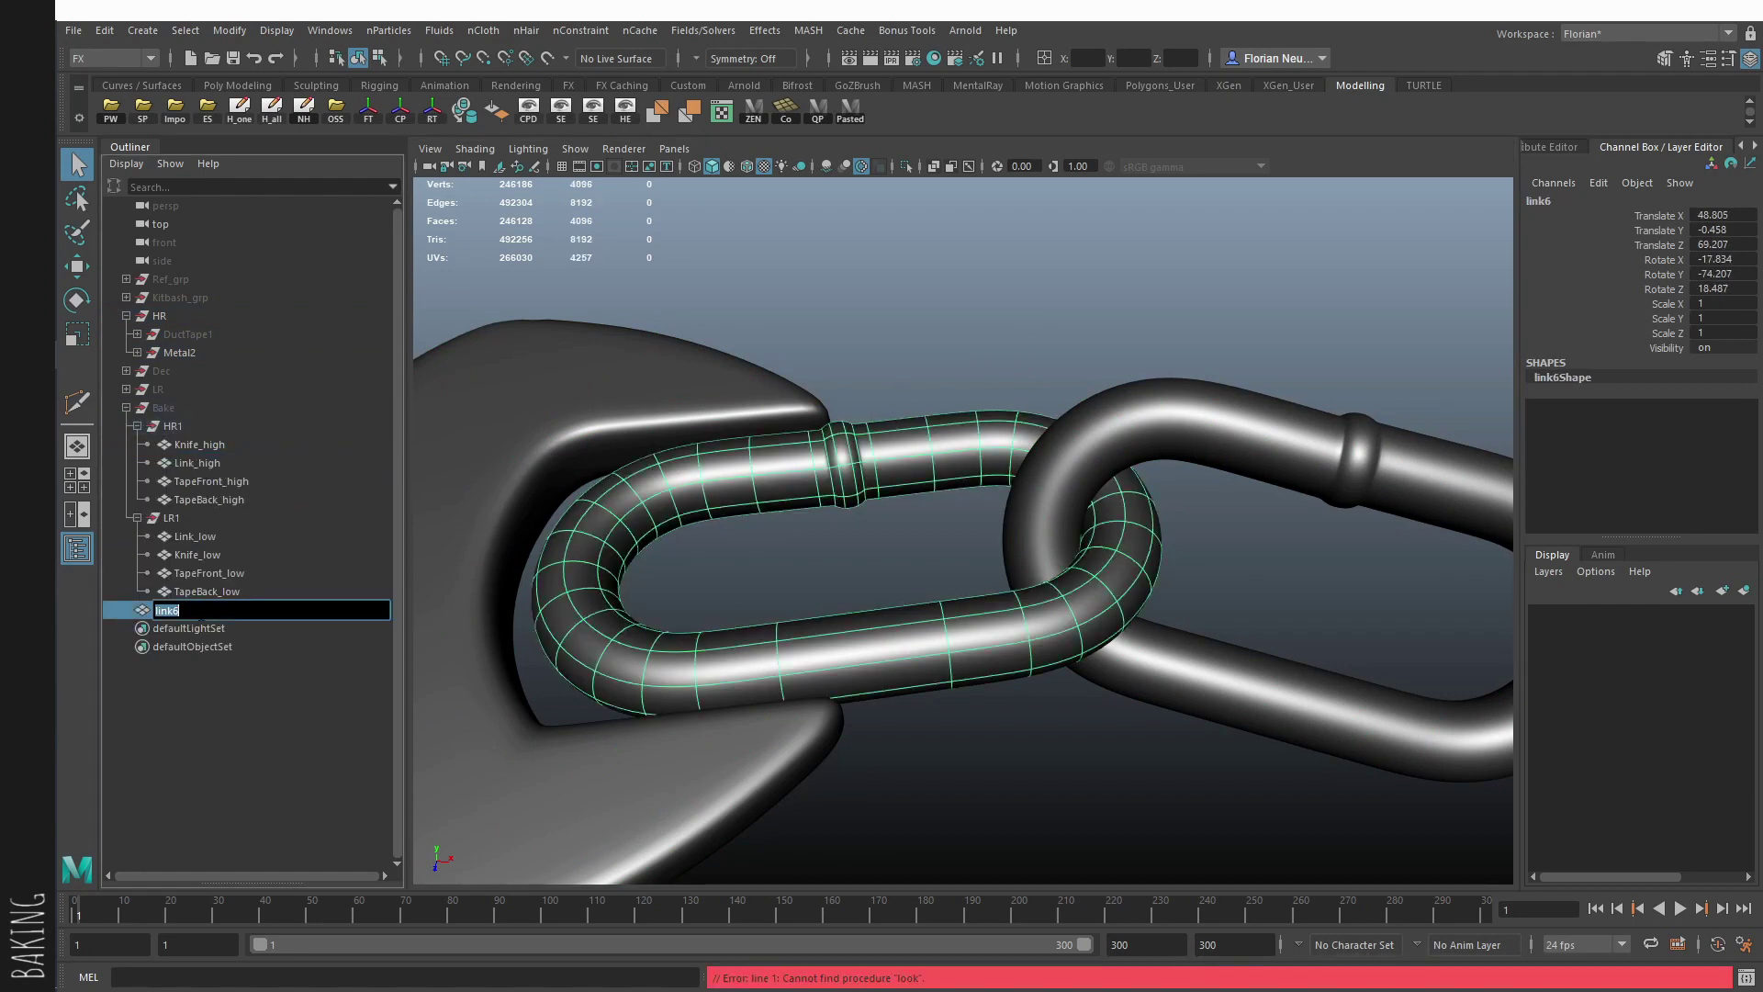
double_click(218, 446)
key(ctrl+c)
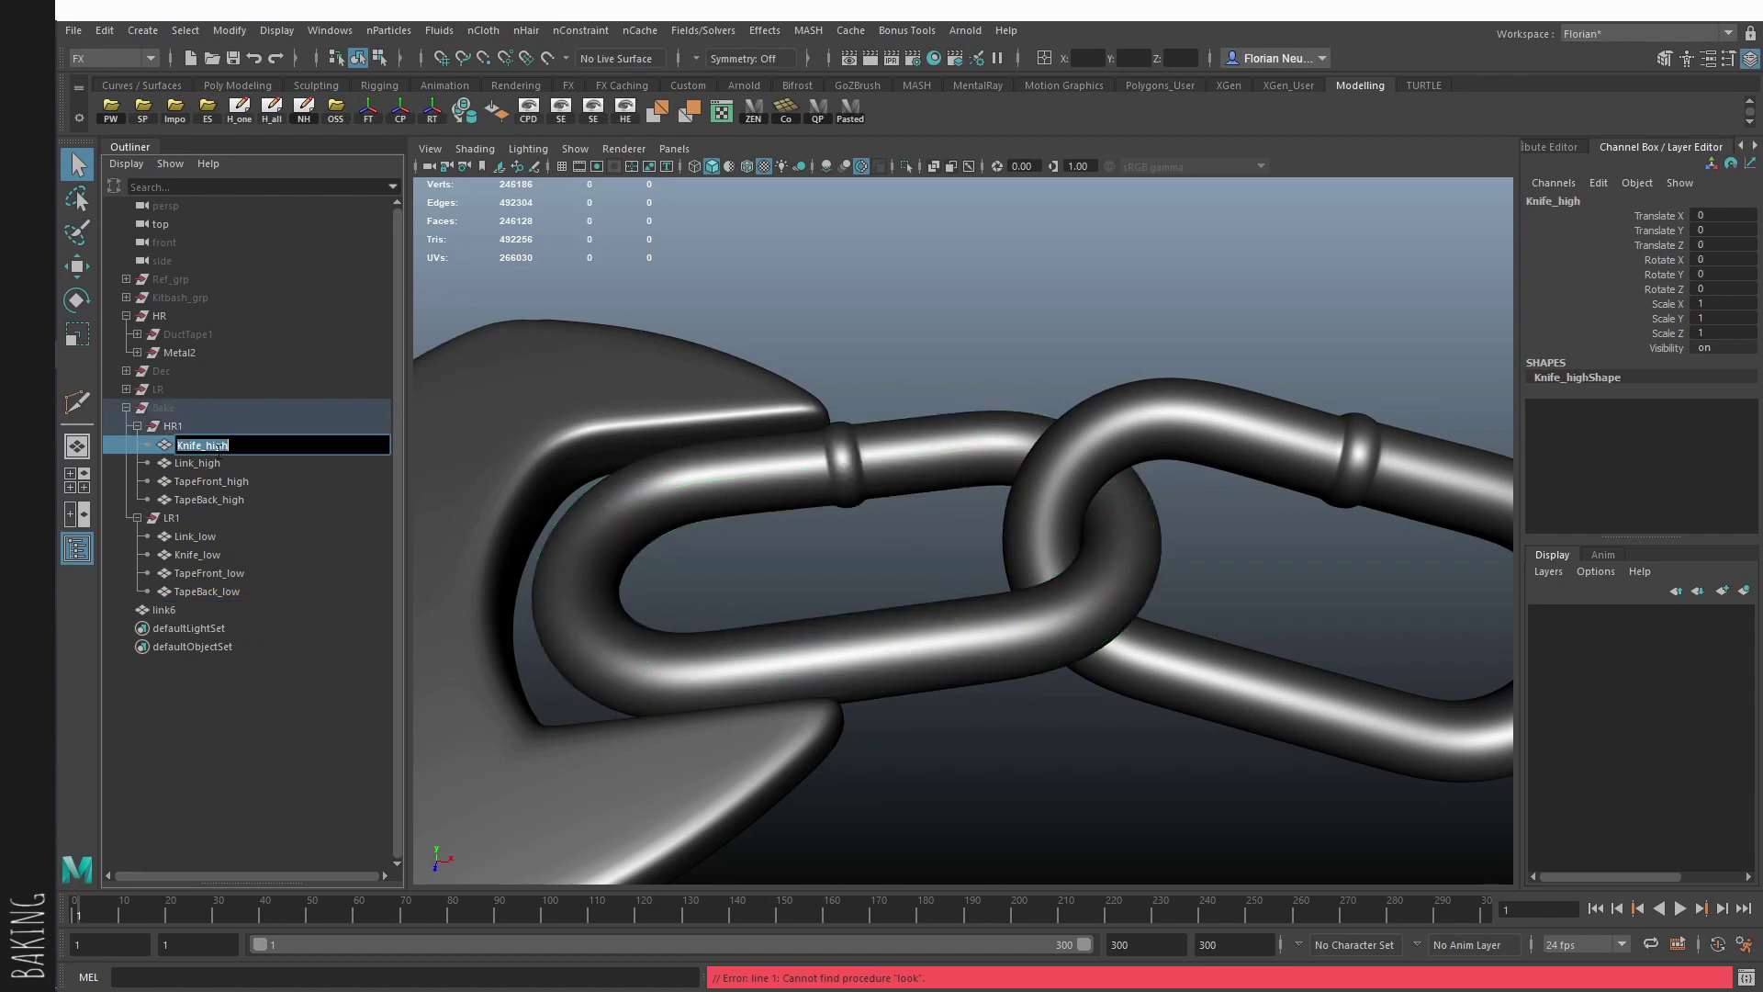
double_click(165, 609)
key(ctrl+v)
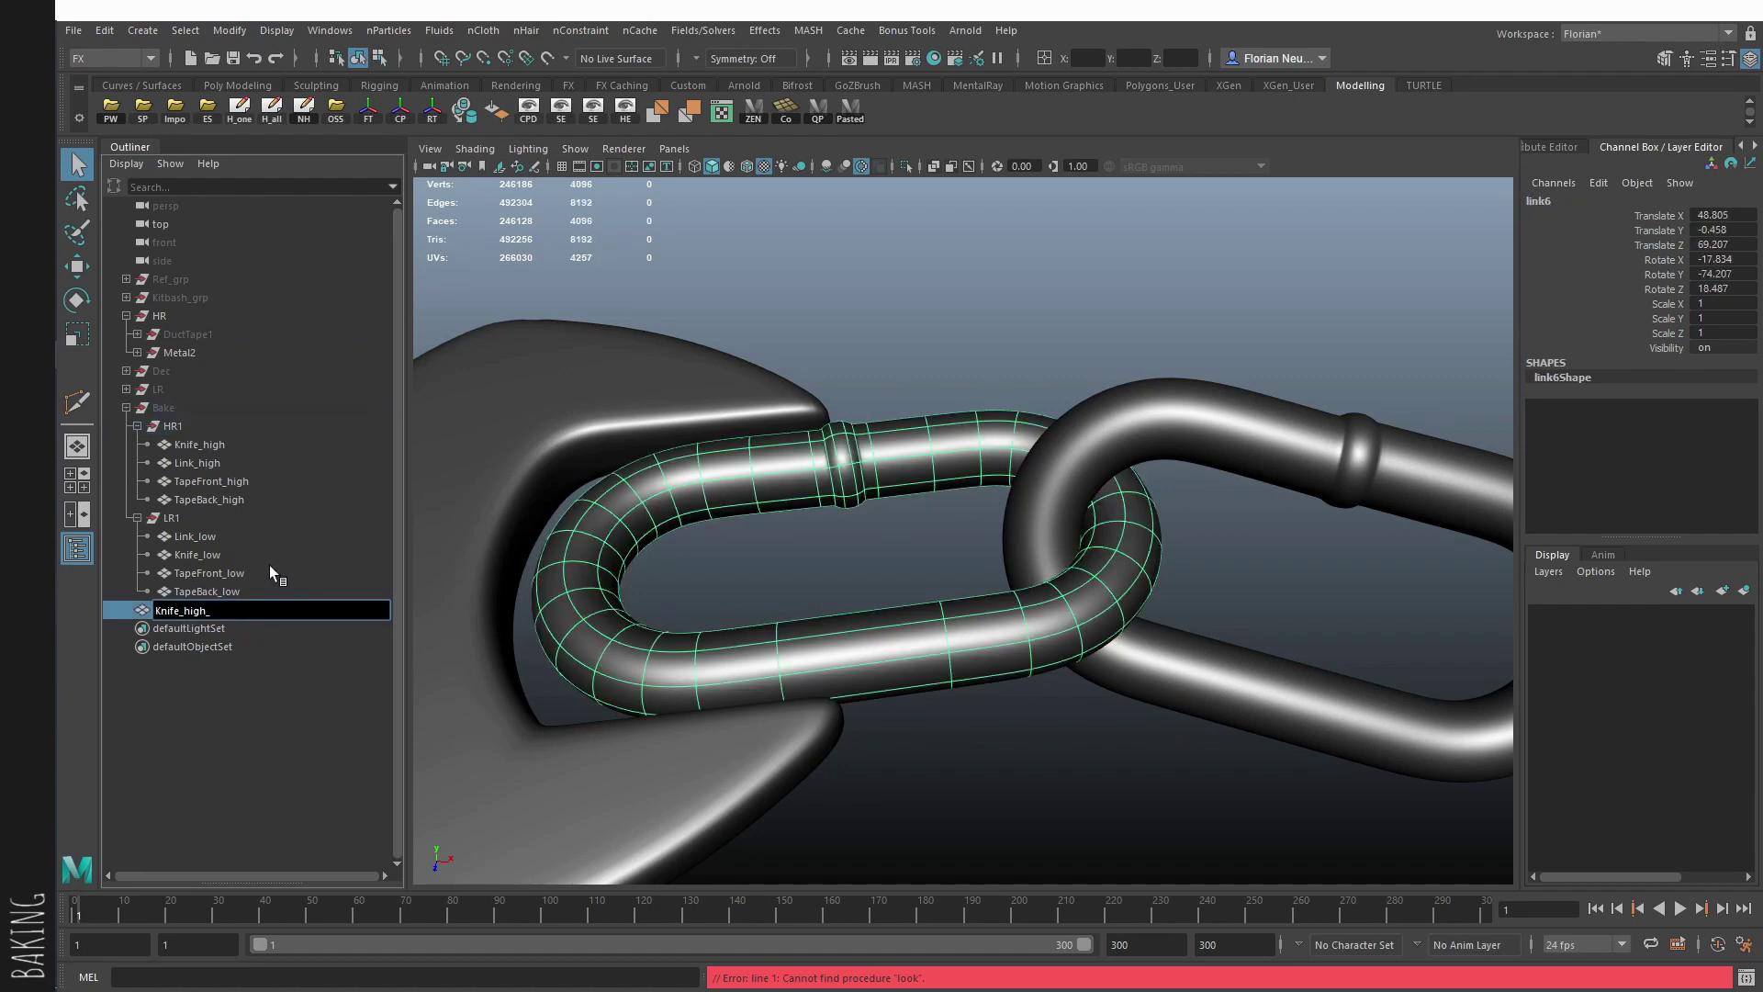
text(_add)
key(Return)
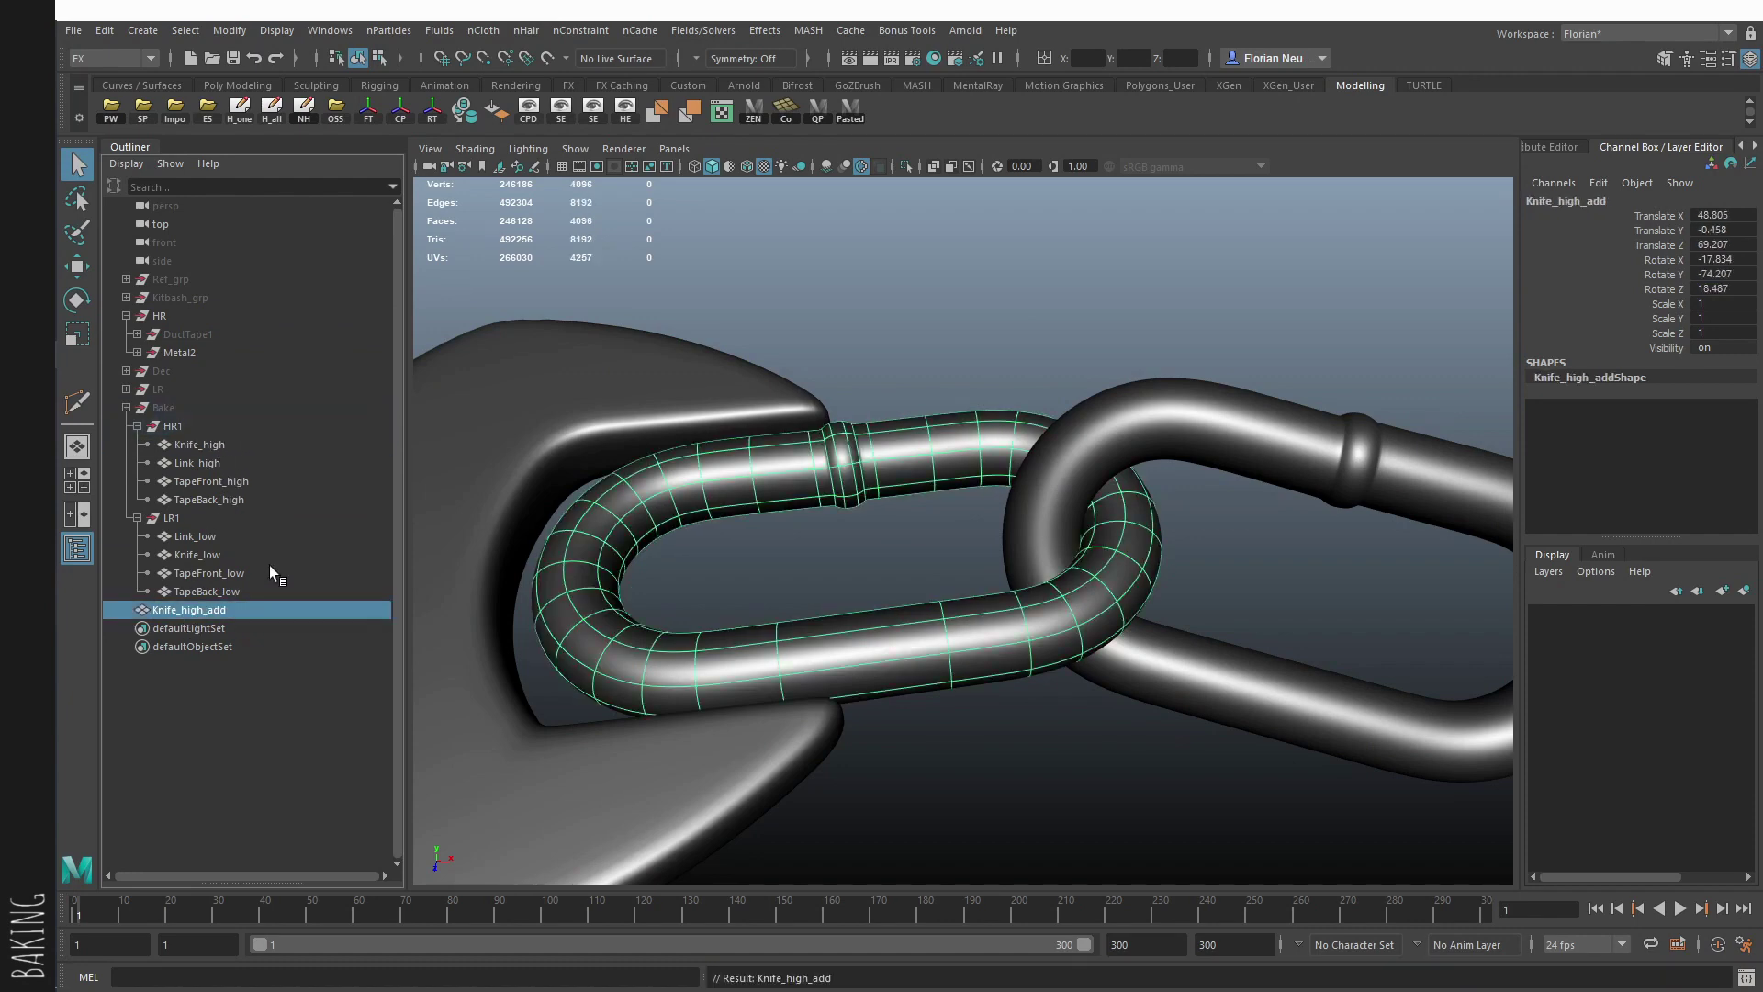
drag(190, 608, 193, 435)
middle_drag(193, 435, 190, 426)
Step: Examine the high-res wrench and inner chain link, and select the blade mesh Knife1
alt+right_drag(757, 403, 413, 460)
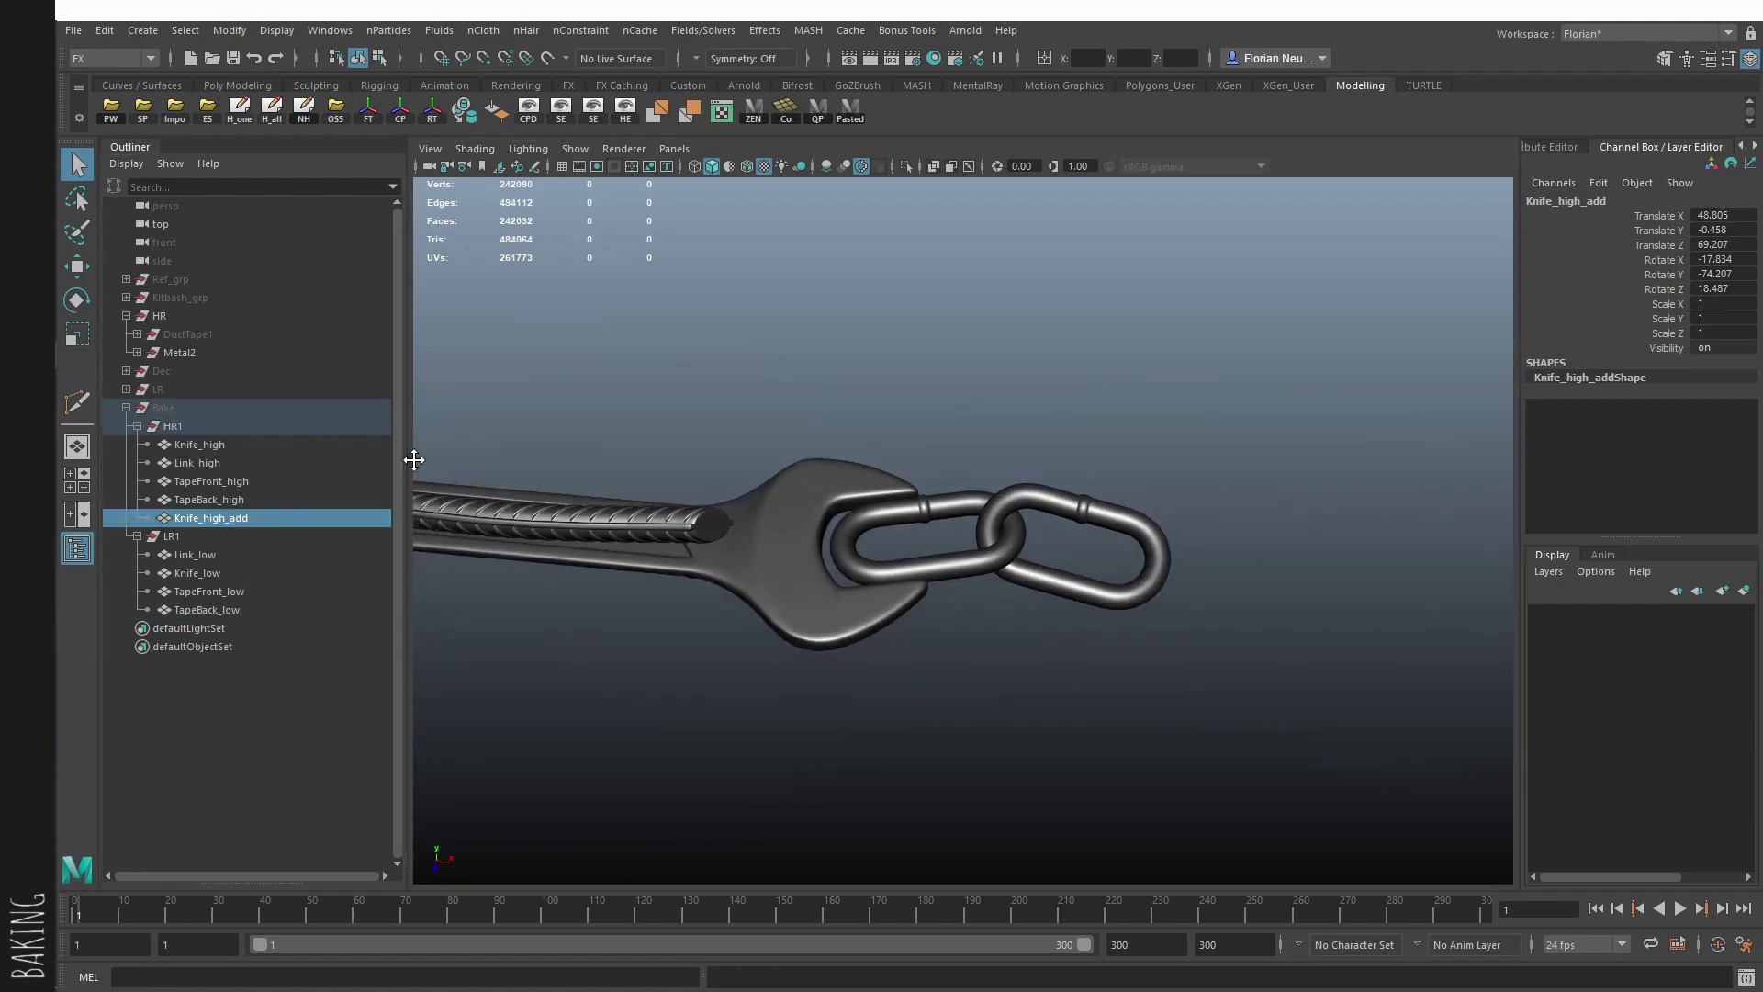
alt+middle_drag(856, 437, 1082, 453)
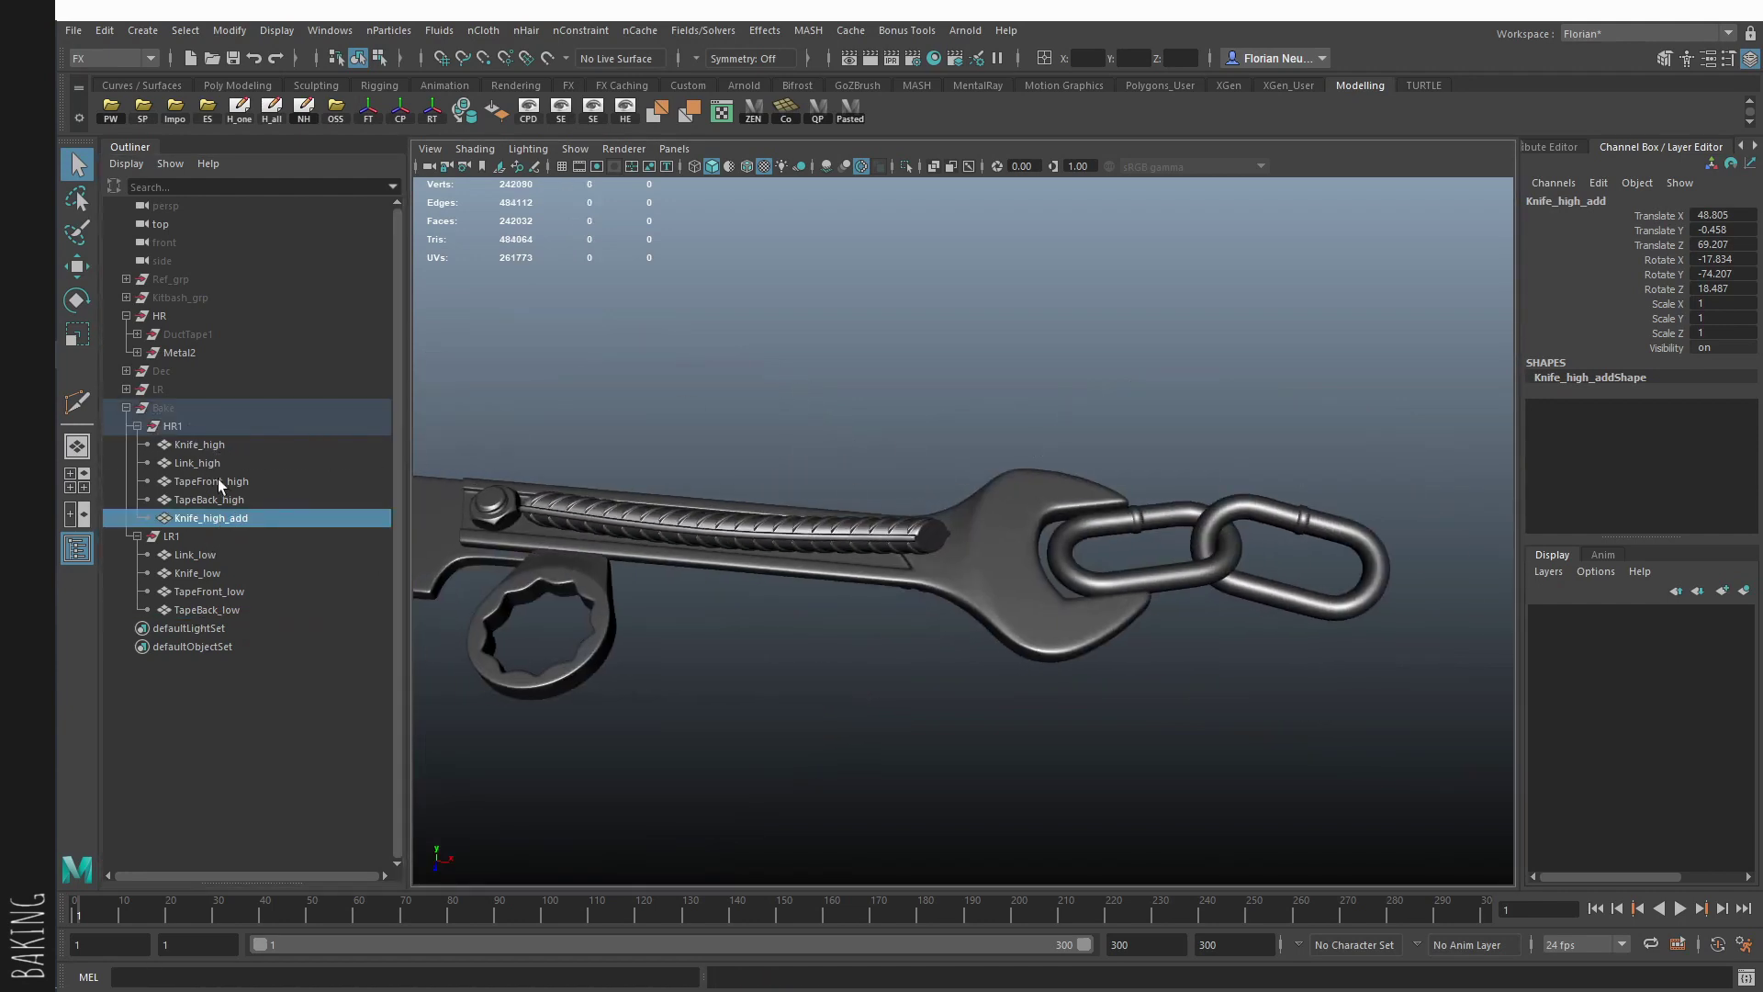
click(924, 824)
alt+drag(936, 705, 965, 700)
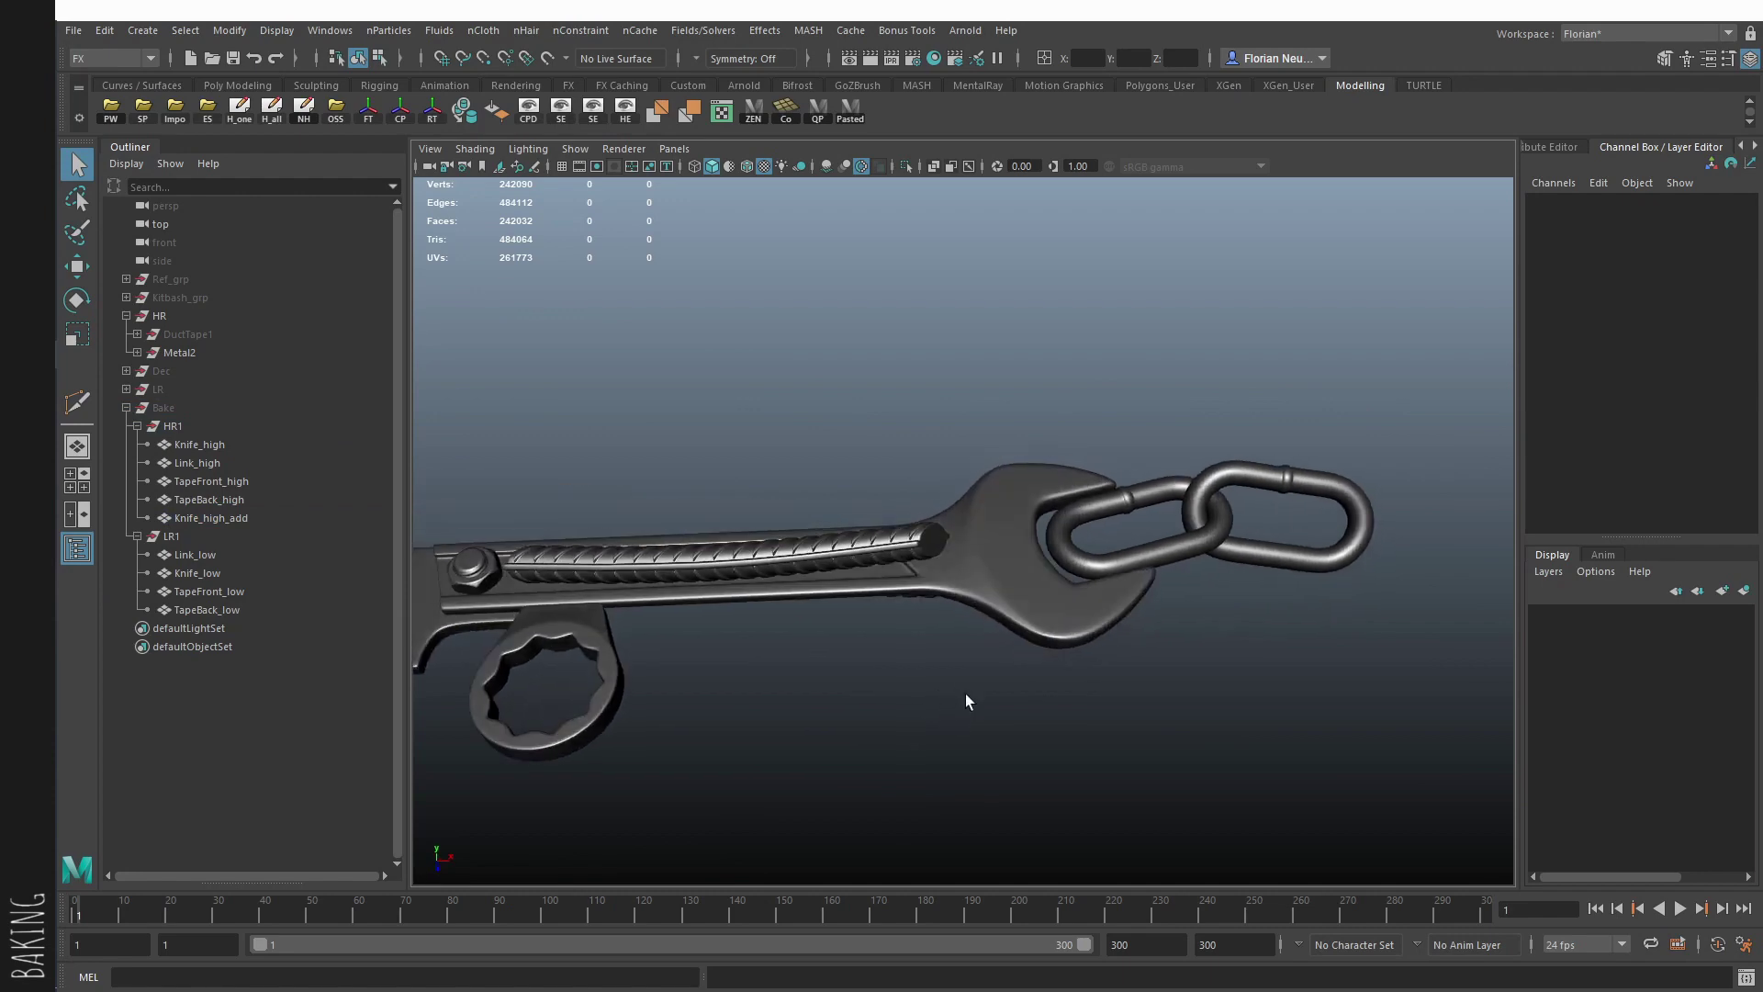
click(1172, 549)
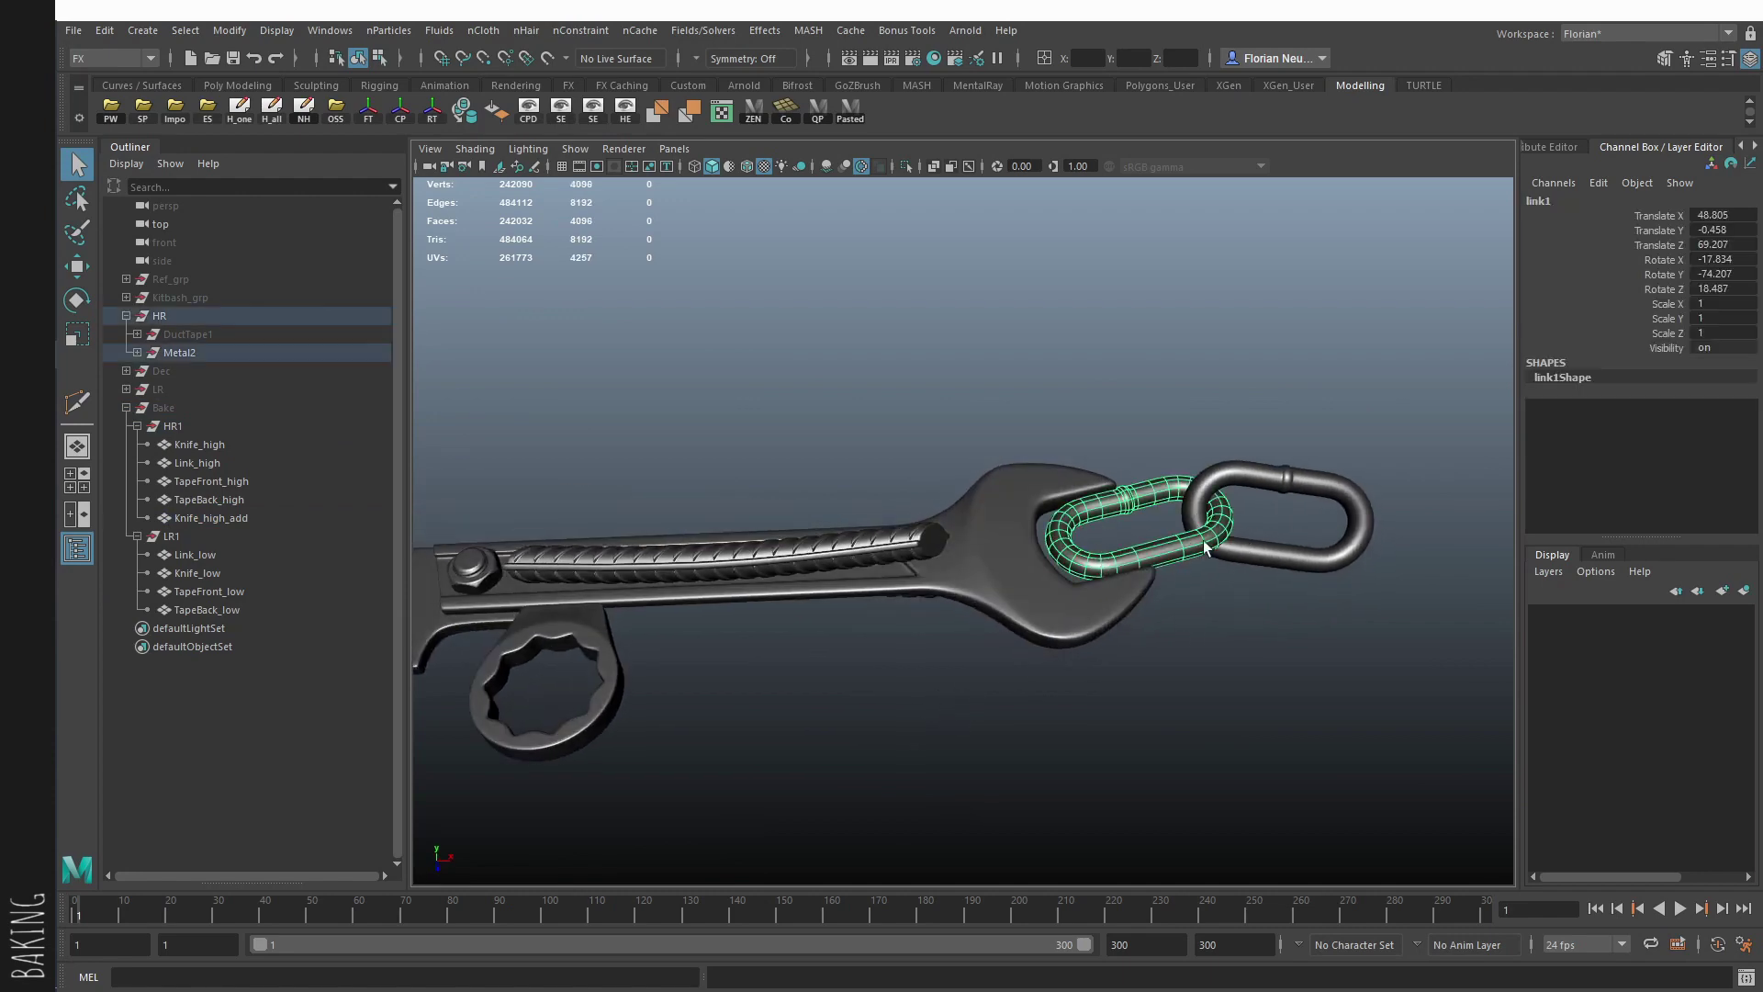
alt+middle_drag(1187, 613, 1423, 350)
click(1126, 463)
alt+right_drag(1126, 464, 1378, 629)
click(1089, 578)
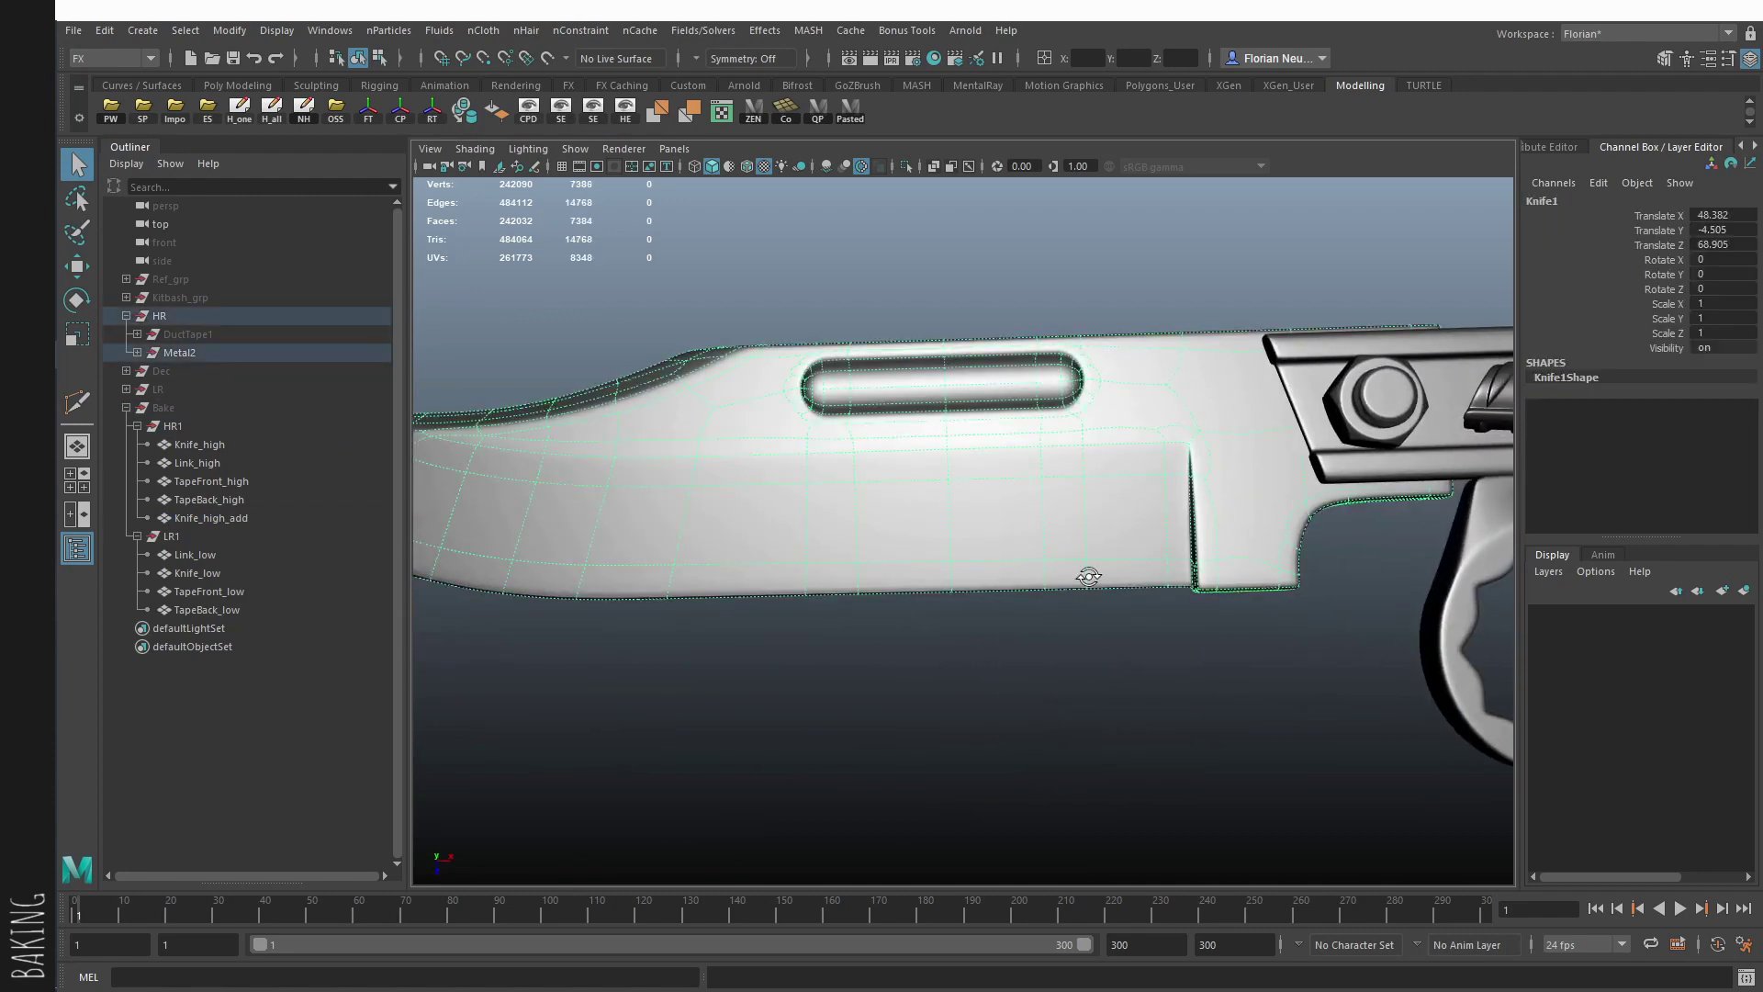
Step: Examine the blade's edge and notch from several angles, comparing it with smooth preview off and on
key(1)
alt+drag(1093, 524, 1158, 610)
alt+right_drag(1159, 610, 1219, 633)
key(3)
click(1197, 674)
alt+drag(1231, 634, 955, 634)
click(1190, 553)
click(955, 641)
alt+middle_drag(955, 641, 838, 654)
alt+drag(838, 654, 1059, 669)
alt+right_drag(1058, 669, 1125, 610)
click(1136, 609)
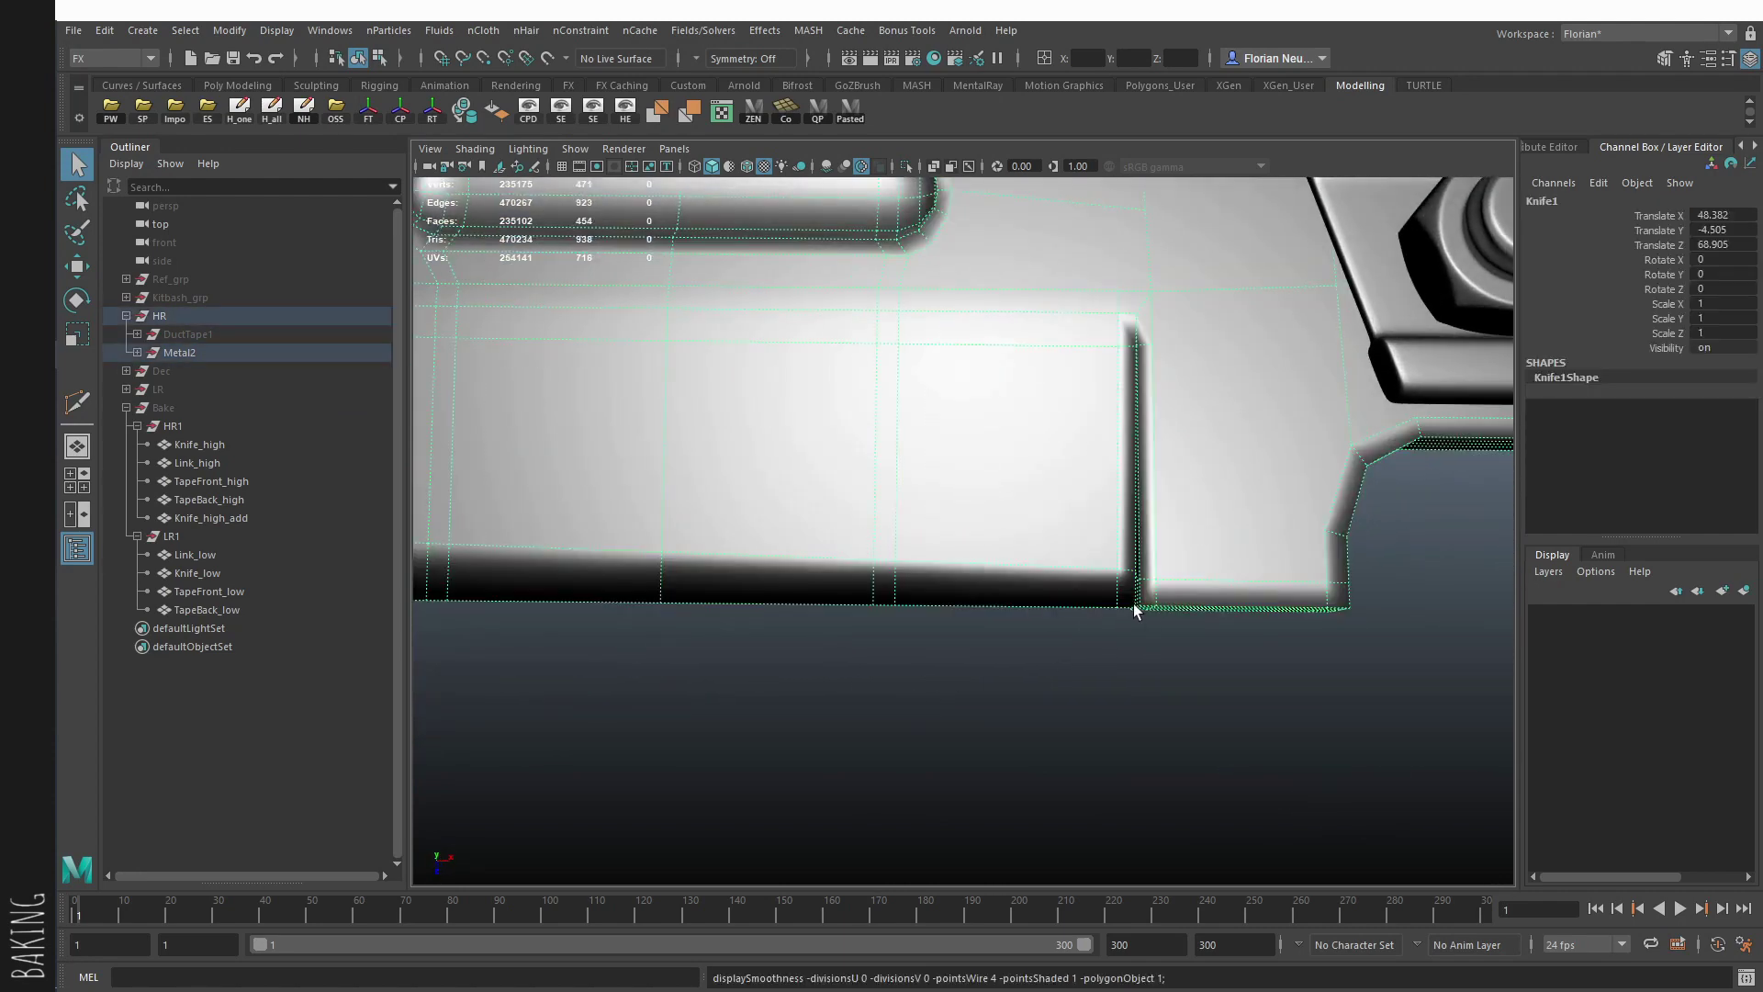
click(1069, 667)
alt+drag(1069, 666, 1019, 657)
alt+right_drag(1019, 658, 813, 630)
alt+middle_drag(812, 630, 1083, 569)
alt+drag(1084, 570, 1116, 615)
Step: Unhide the LR group and compare the low-poly blade outline with the high-res blade
click(158, 390)
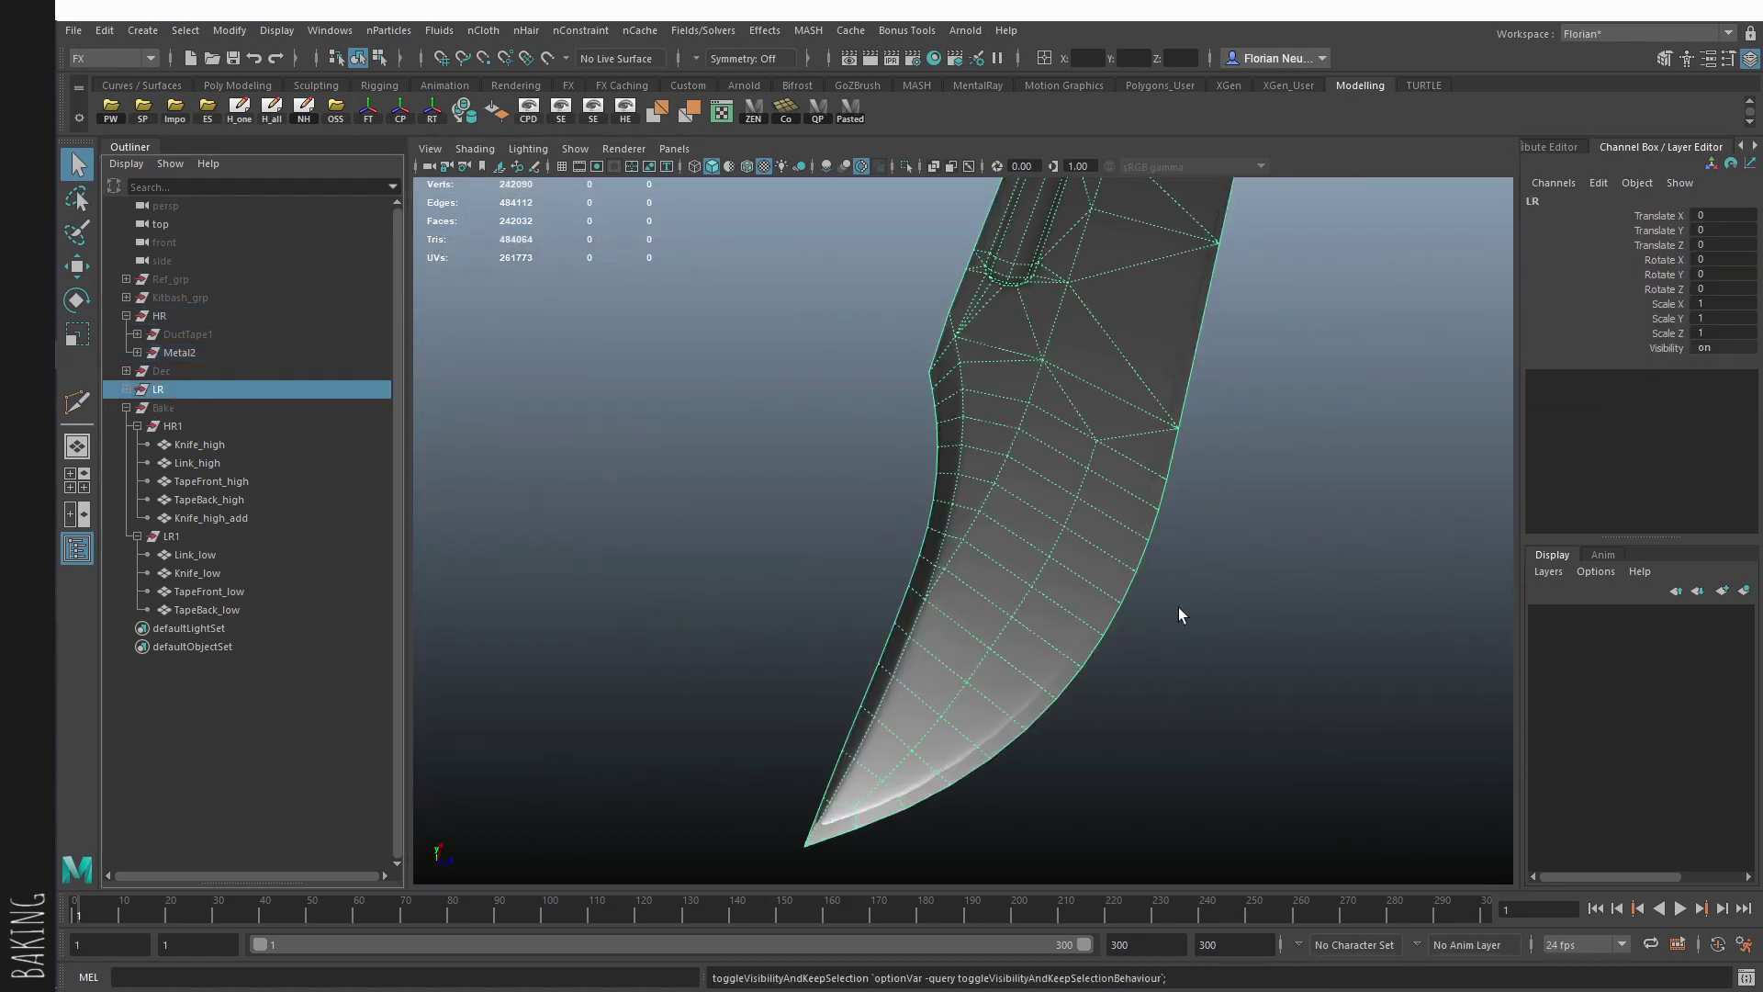
alt+right_drag(1177, 607, 768, 603)
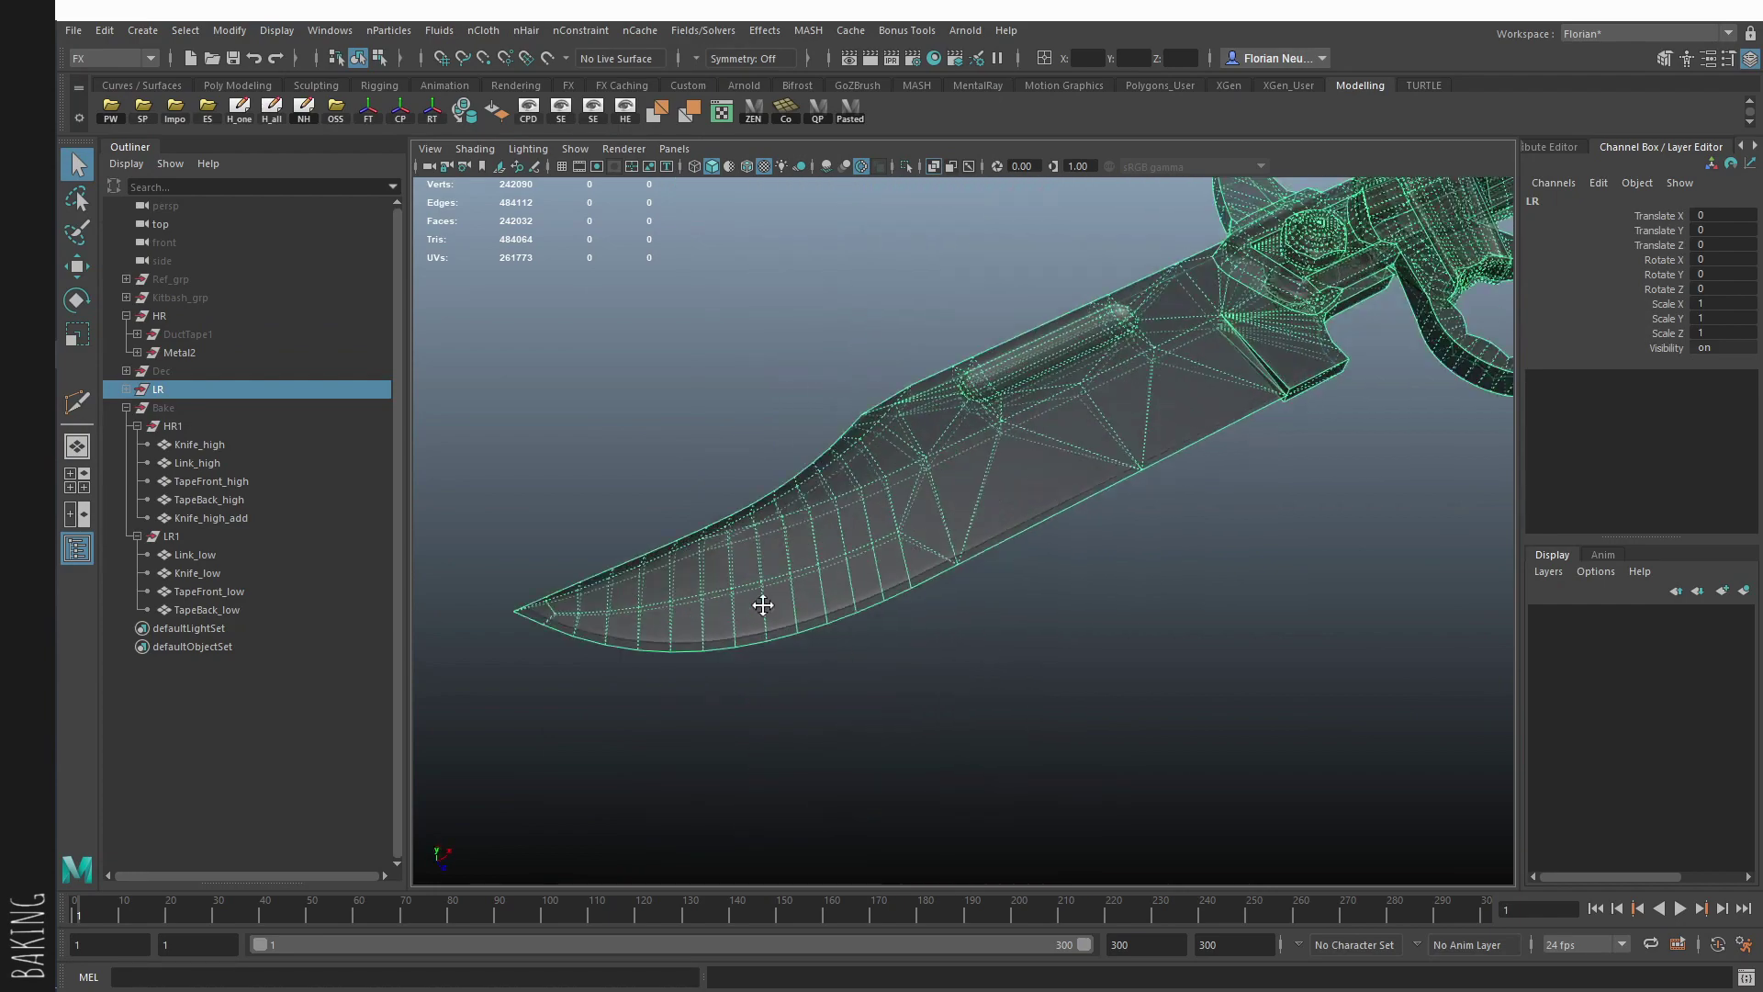
alt+middle_drag(767, 602, 662, 672)
alt+middle_drag(567, 549, 755, 575)
alt+right_drag(431, 555, 493, 567)
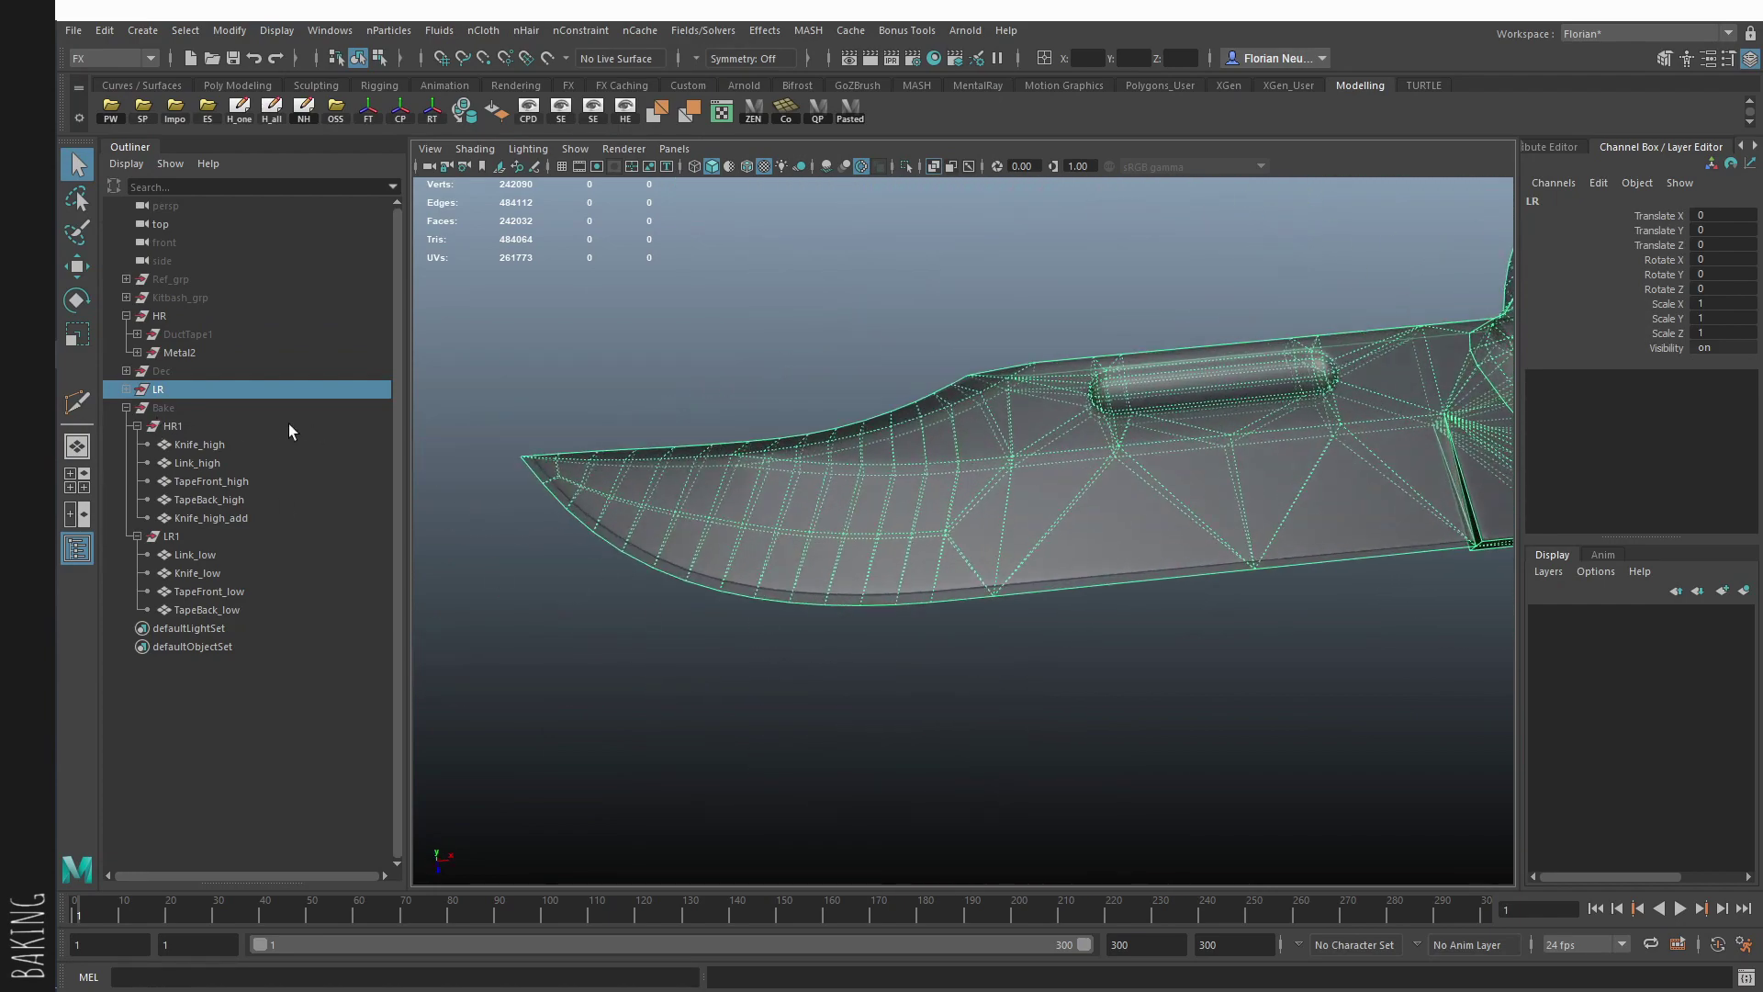
Step: Hide the LR group, duplicate the high-res blade mesh out of its group, and isolate the copy without smooth preview
key(ctrl+h)
alt+drag(801, 544, 908, 565)
click(907, 564)
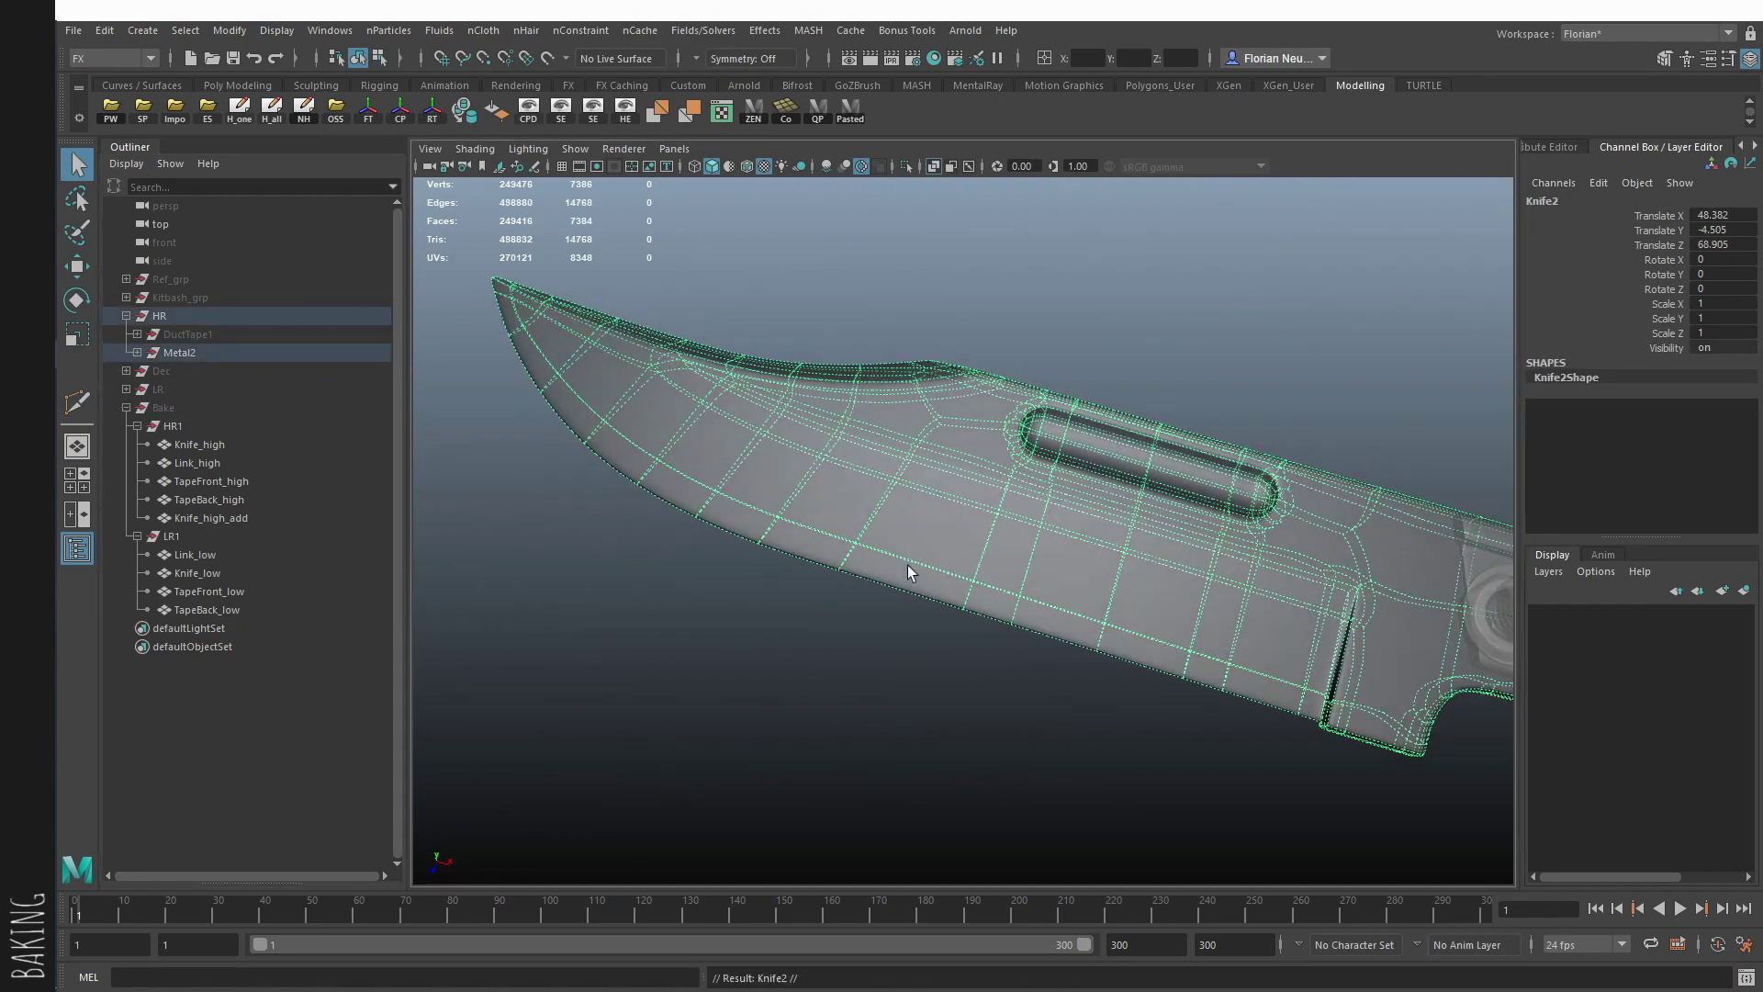
key(ctrl+1)
alt+right_drag(954, 582, 1011, 520)
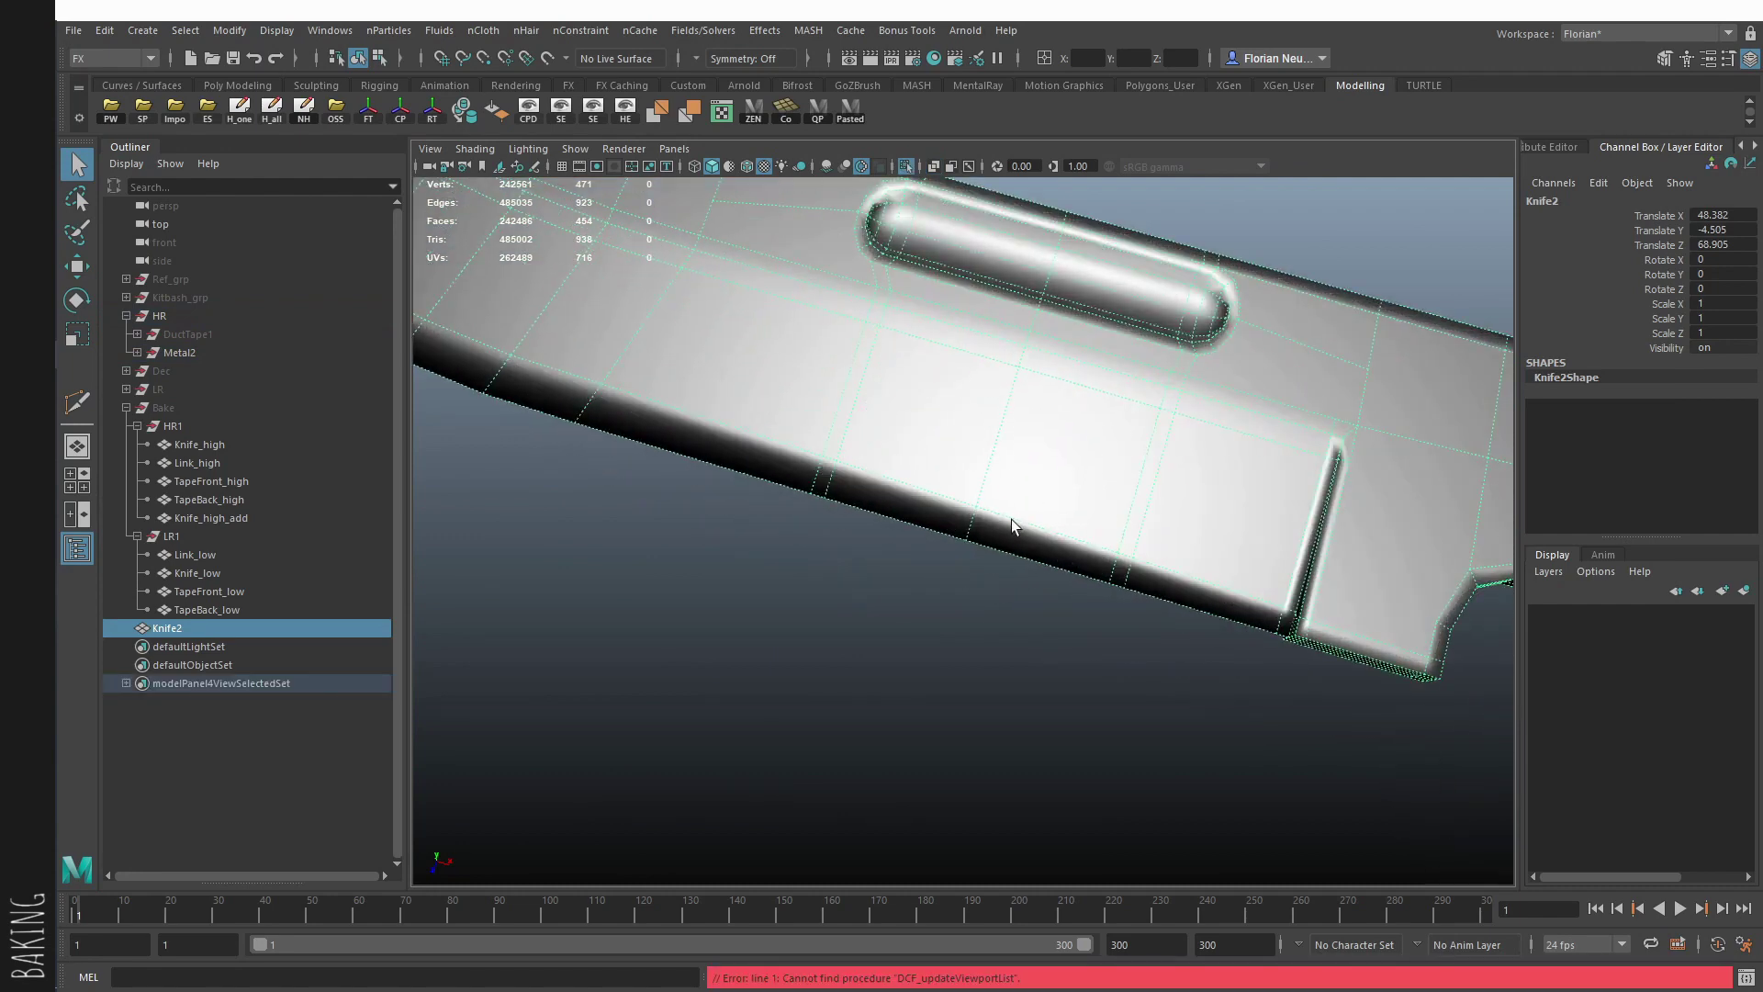
Step: Insert two edge loops on the isolated blade copy close to its cutting edge to sharpen it
alt+middle_drag(1011, 519, 908, 496)
alt+right_drag(907, 496, 1006, 569)
key(ctrl+shift+x)
ctrl+click(1075, 592)
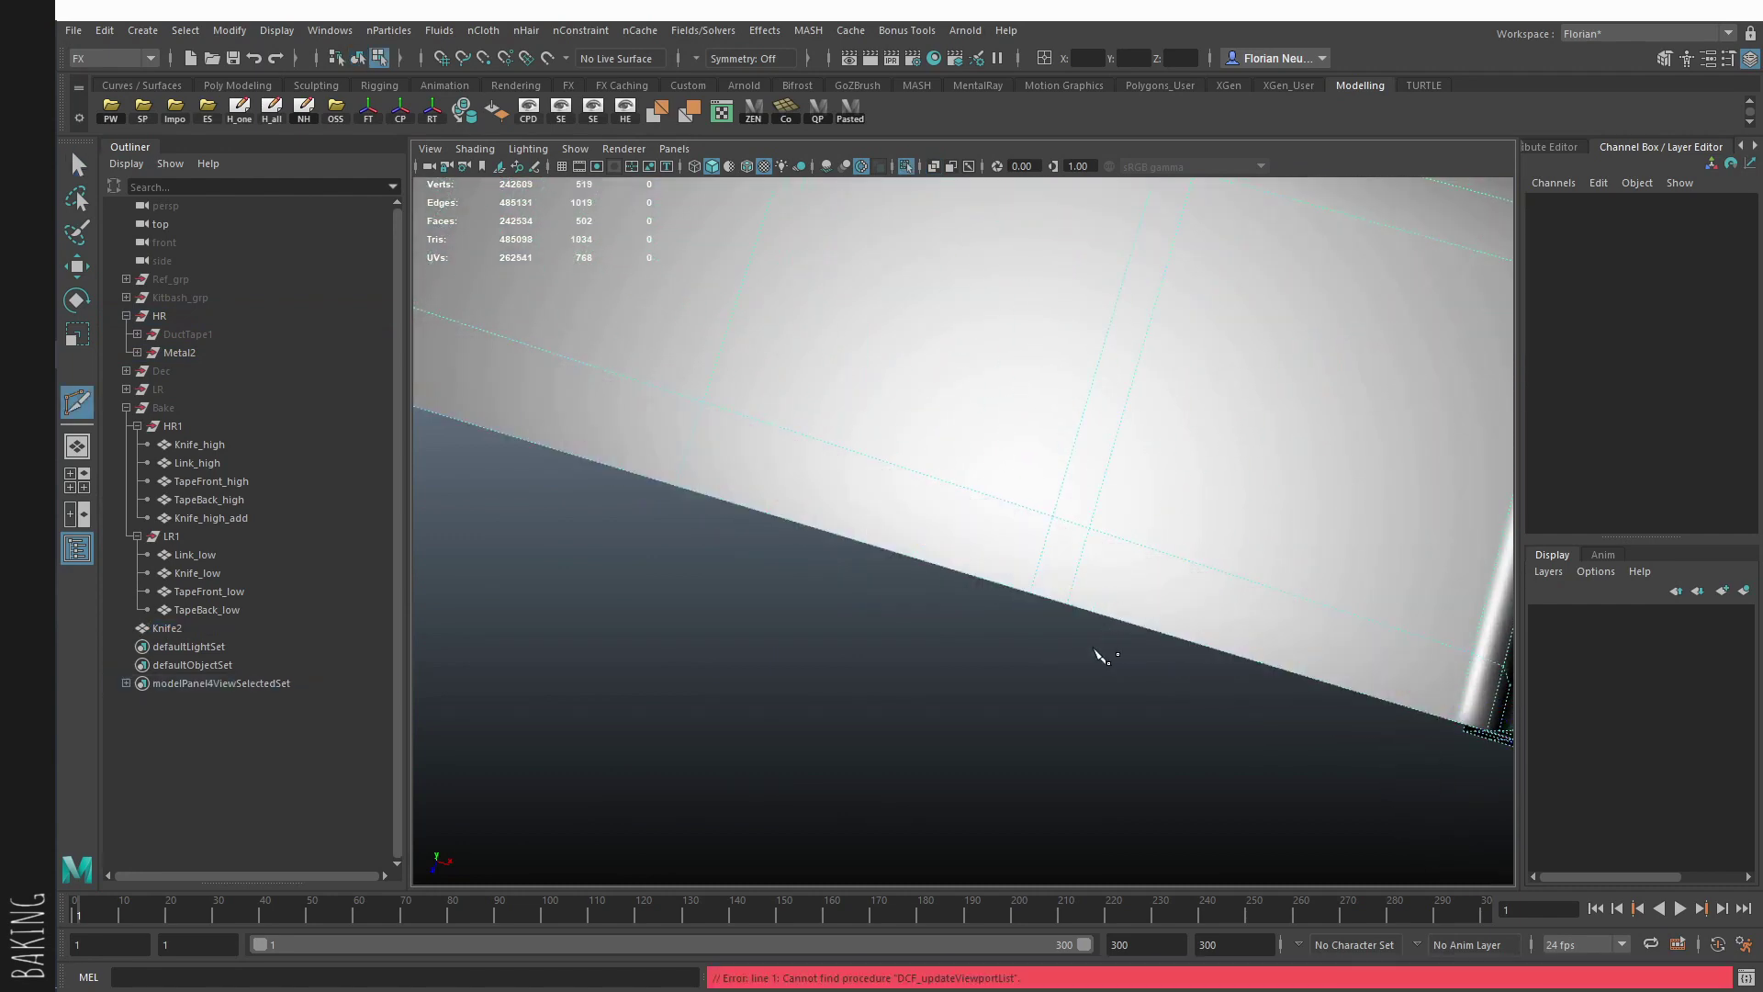
mouse_move(1095, 651)
alt+mouse_down()
mouse_move(1113, 578)
mouse_move(1080, 624)
alt+mouse_up()
ctrl+click(1082, 578)
alt+right_drag(1081, 578, 799, 542)
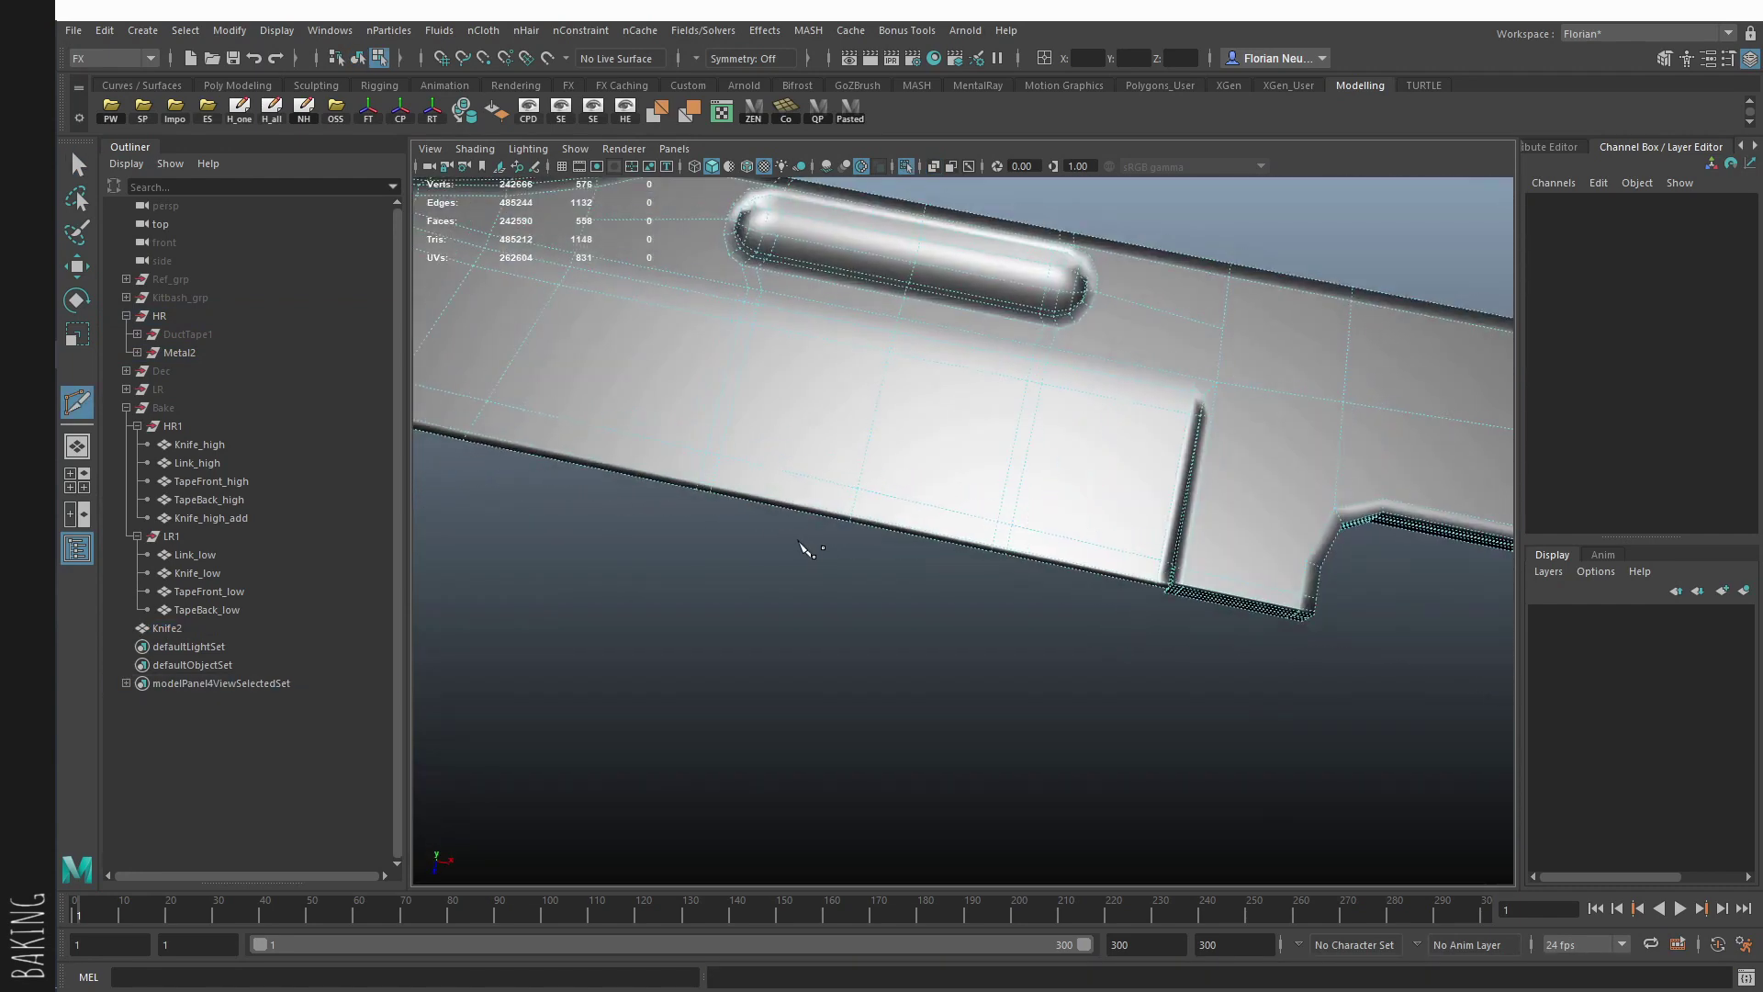
Step: Turn on smooth preview for the blade copy in object mode and examine its sharpened cutting edge
key(3)
key(w)
key(F8)
click(917, 665)
alt+right_drag(917, 664, 740, 590)
alt+drag(740, 590, 907, 555)
click(927, 534)
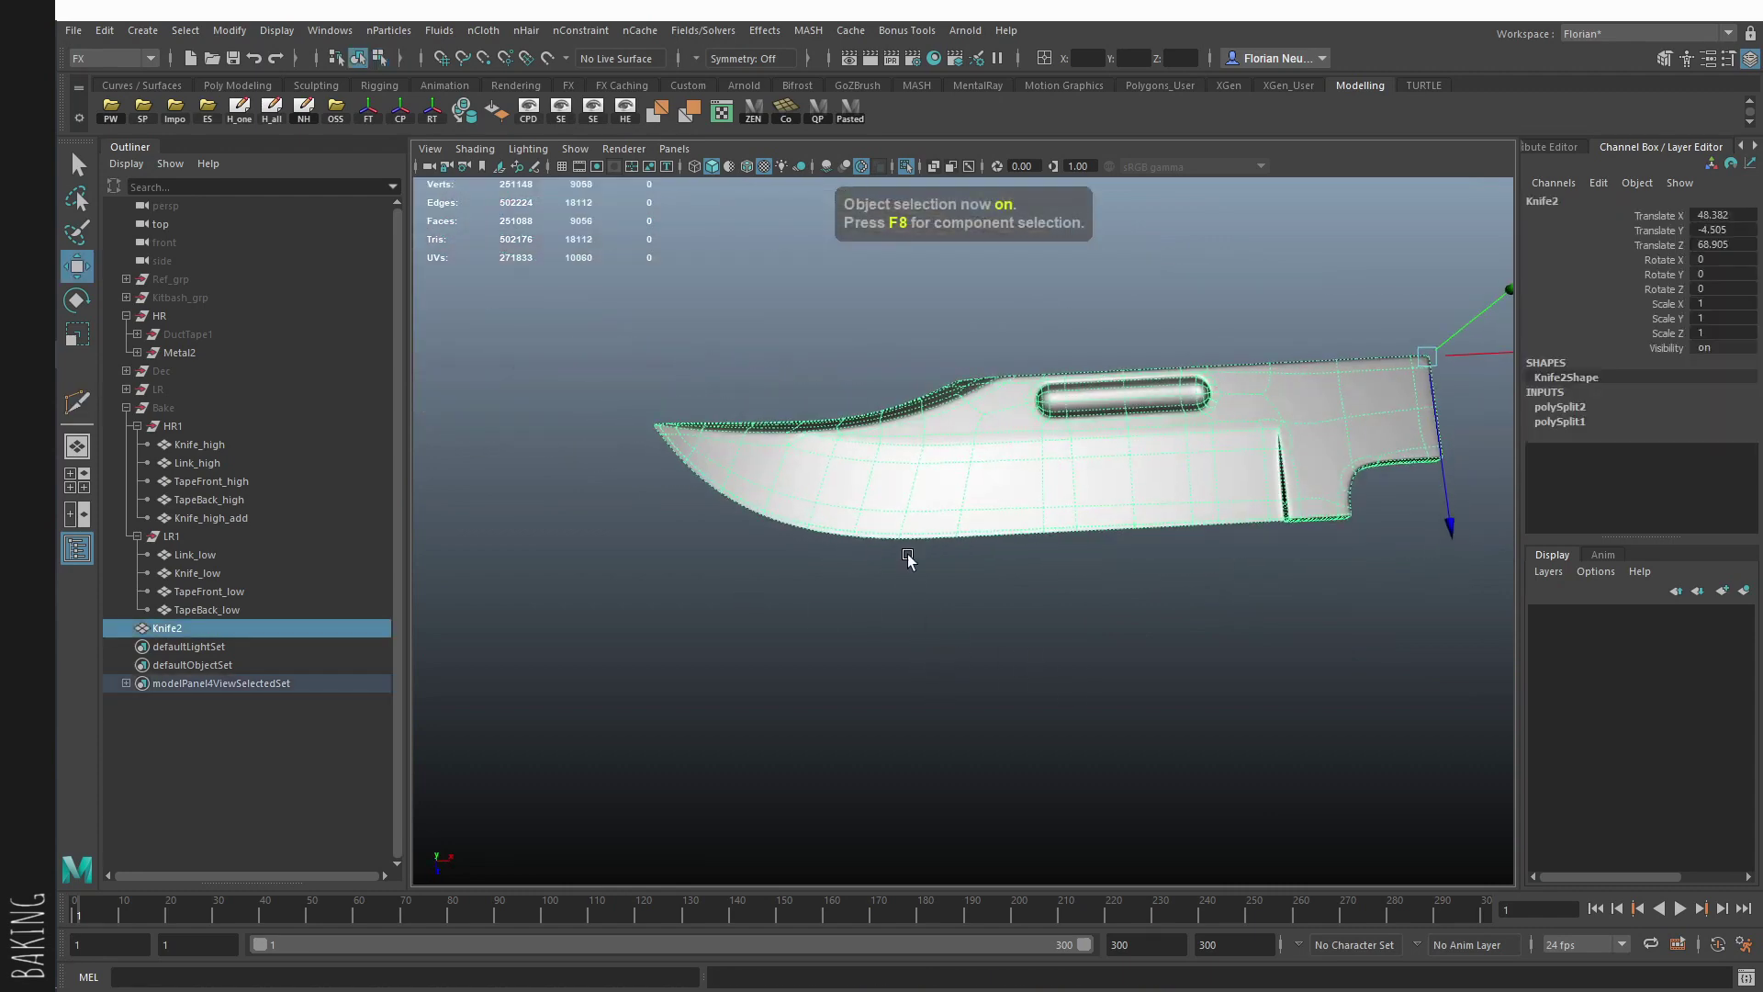
alt+middle_drag(907, 555, 791, 559)
alt+right_drag(790, 559, 1019, 654)
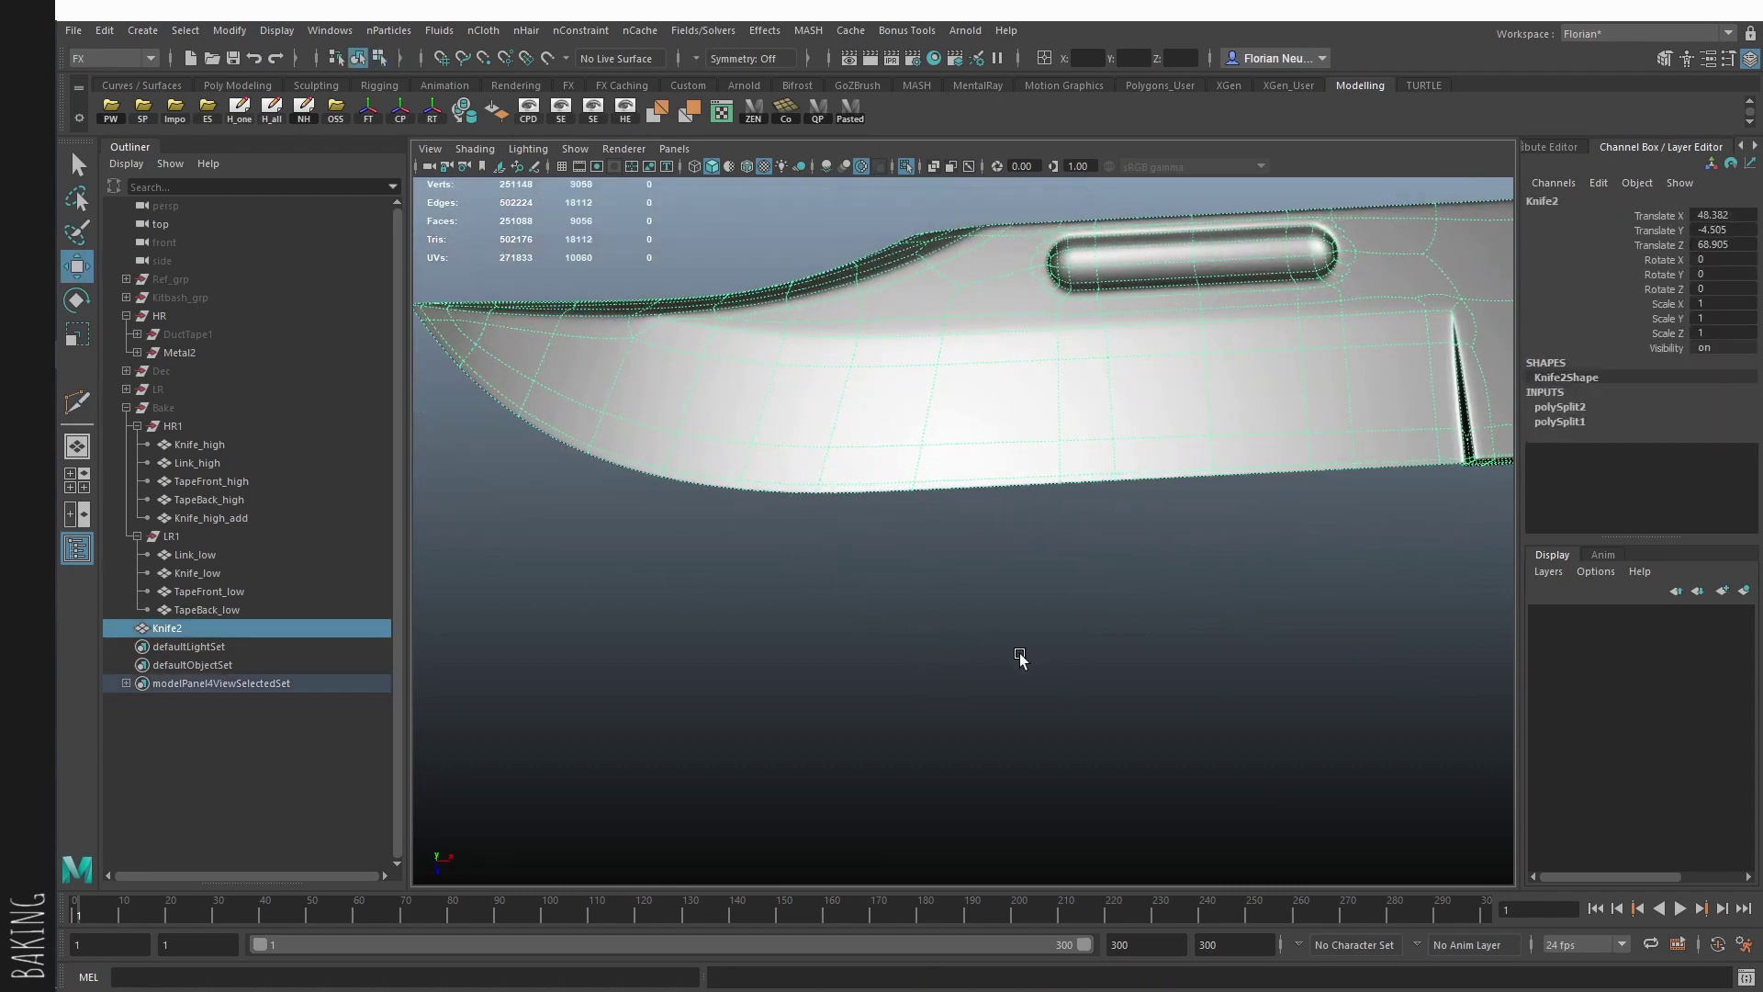
alt+middle_drag(937, 578, 725, 760)
alt+drag(883, 728, 869, 701)
alt+right_drag(869, 701, 760, 691)
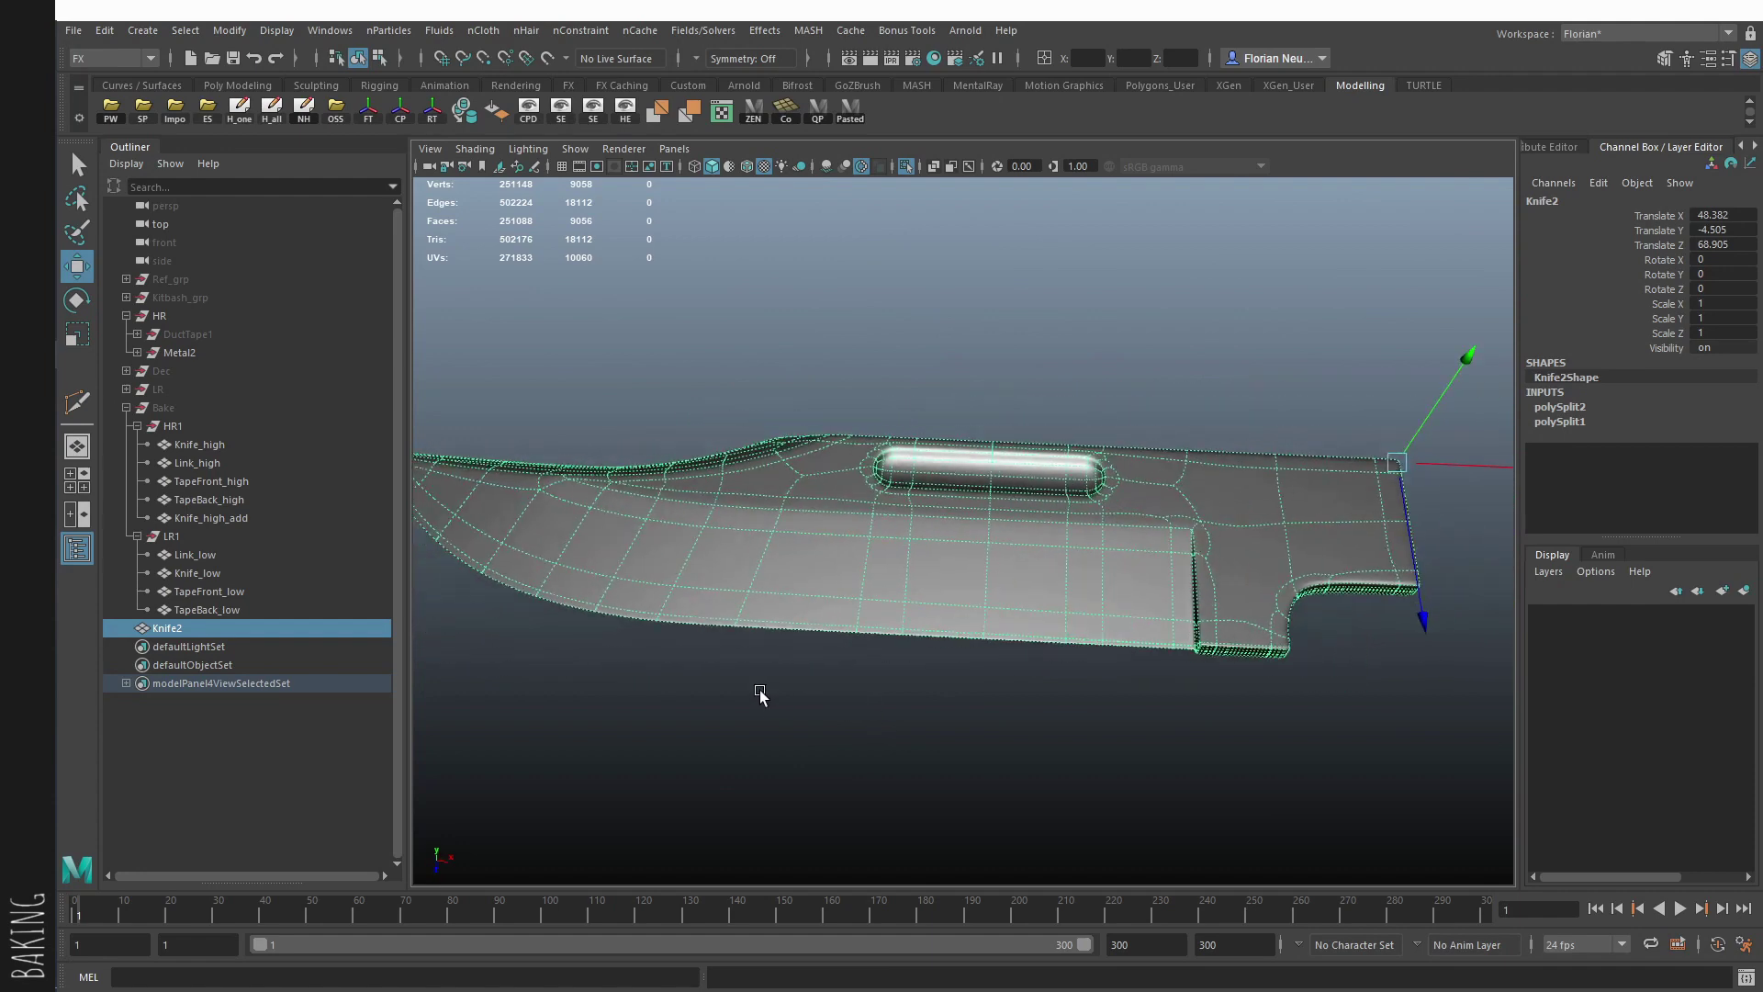
alt+drag(760, 695, 768, 704)
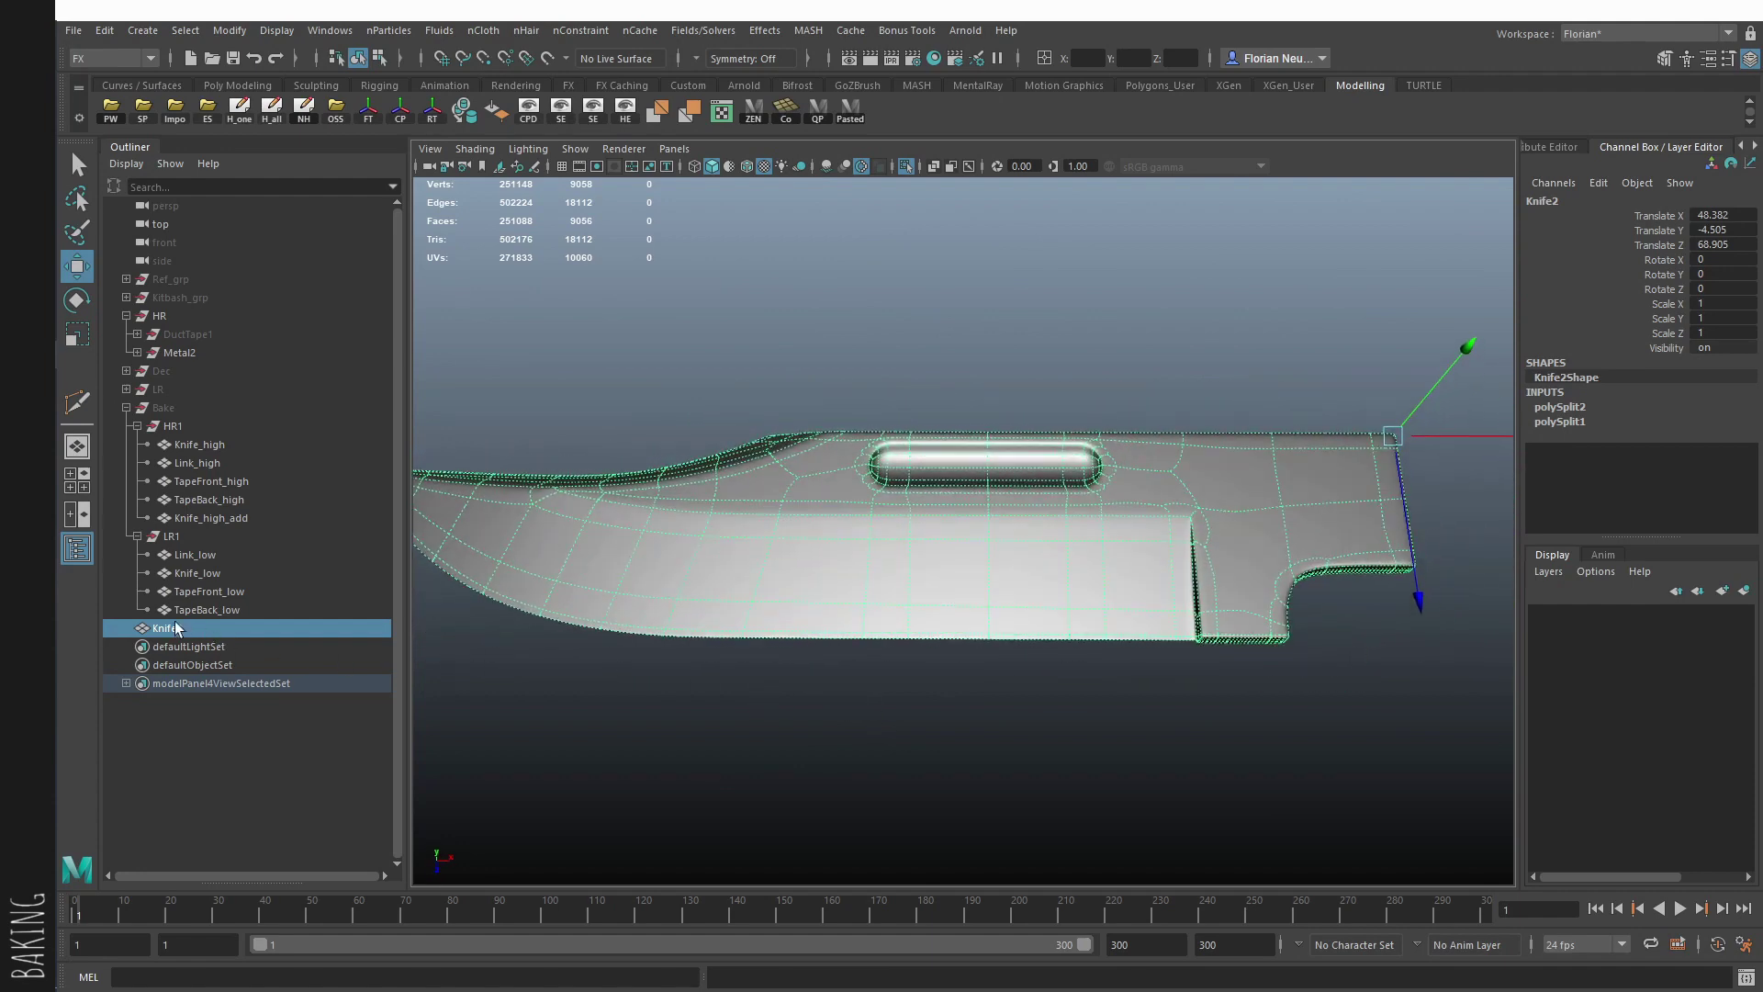
Step: Rename the duplicated blade Knife_high_add02, based on the name Knife_high, and move it into the HR1 group
click(242, 442)
click(209, 632)
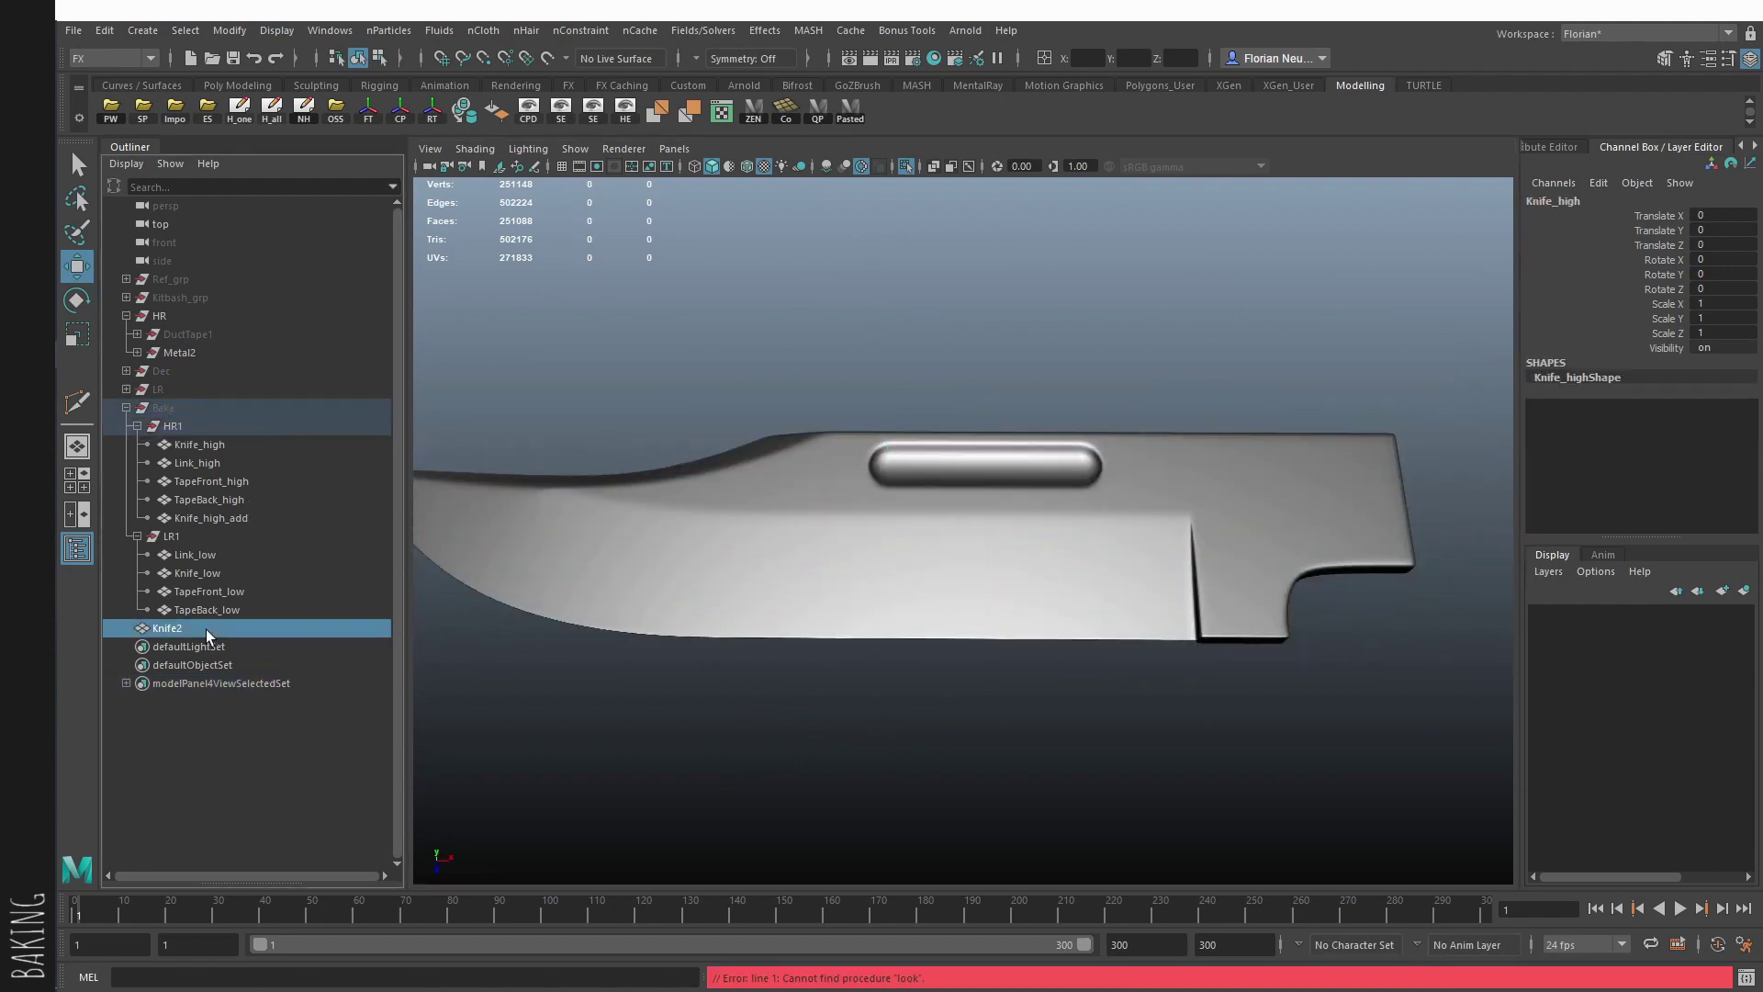
double_click(209, 632)
key(ctrl+v)
text(_add)
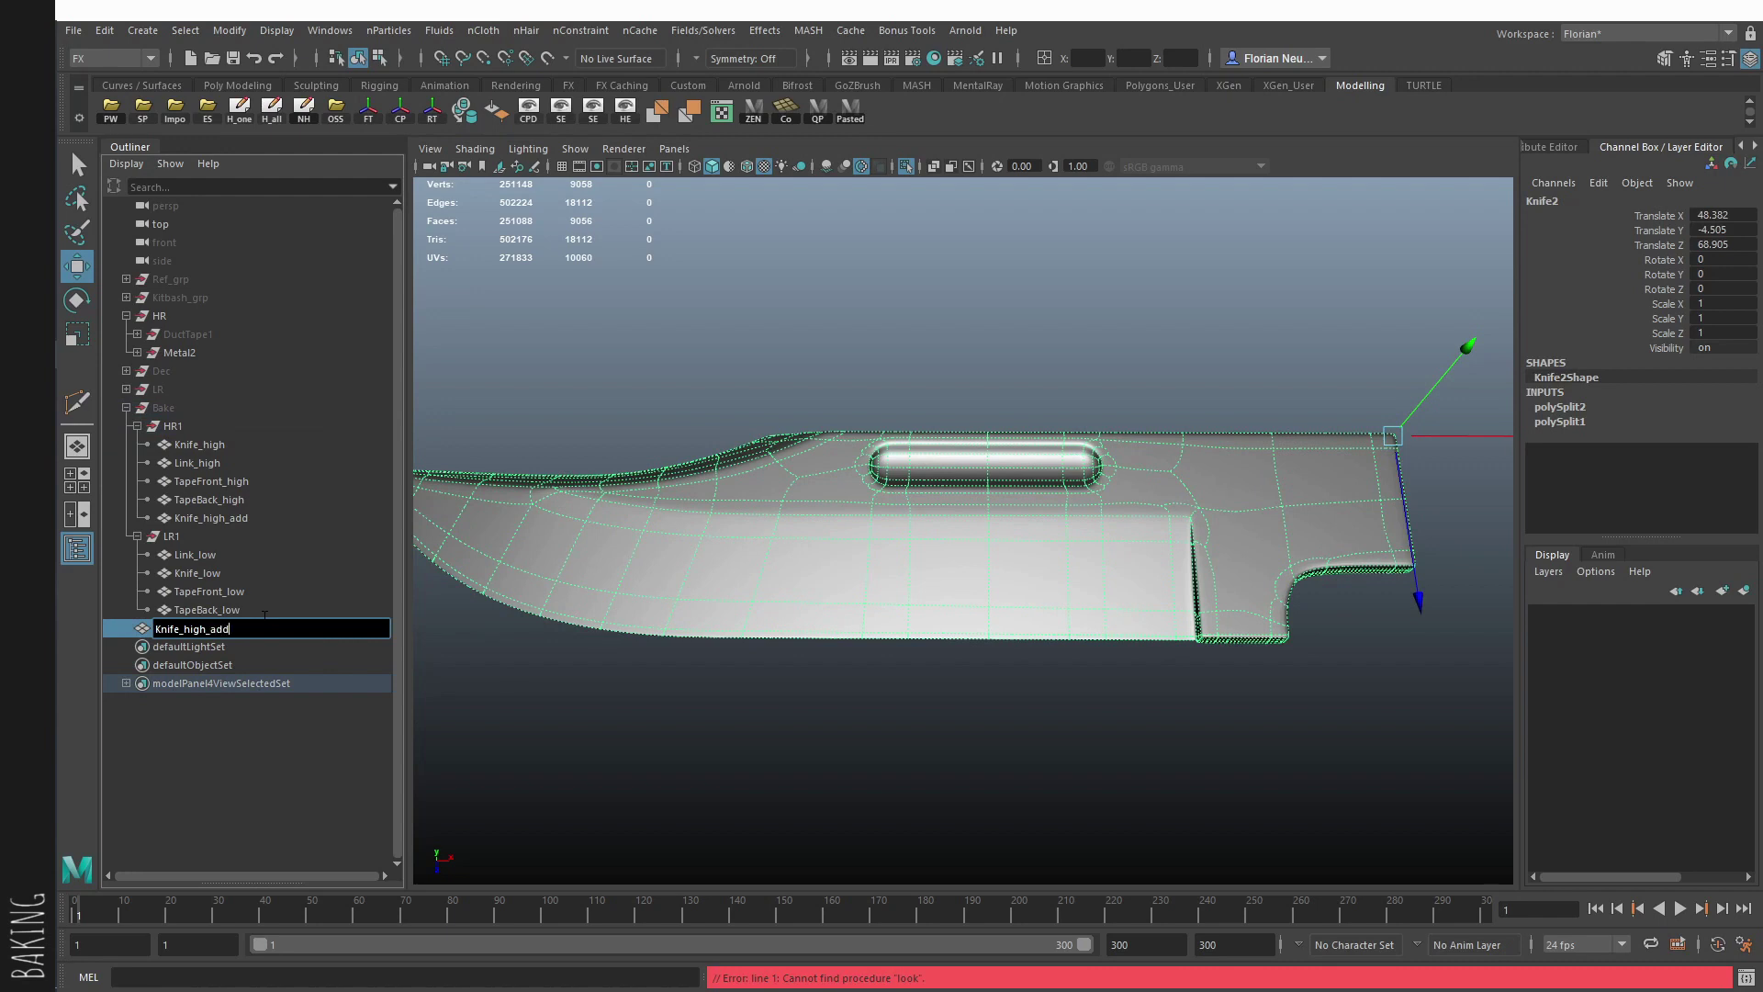
text(02)
key(Return)
middle_drag(183, 432, 183, 431)
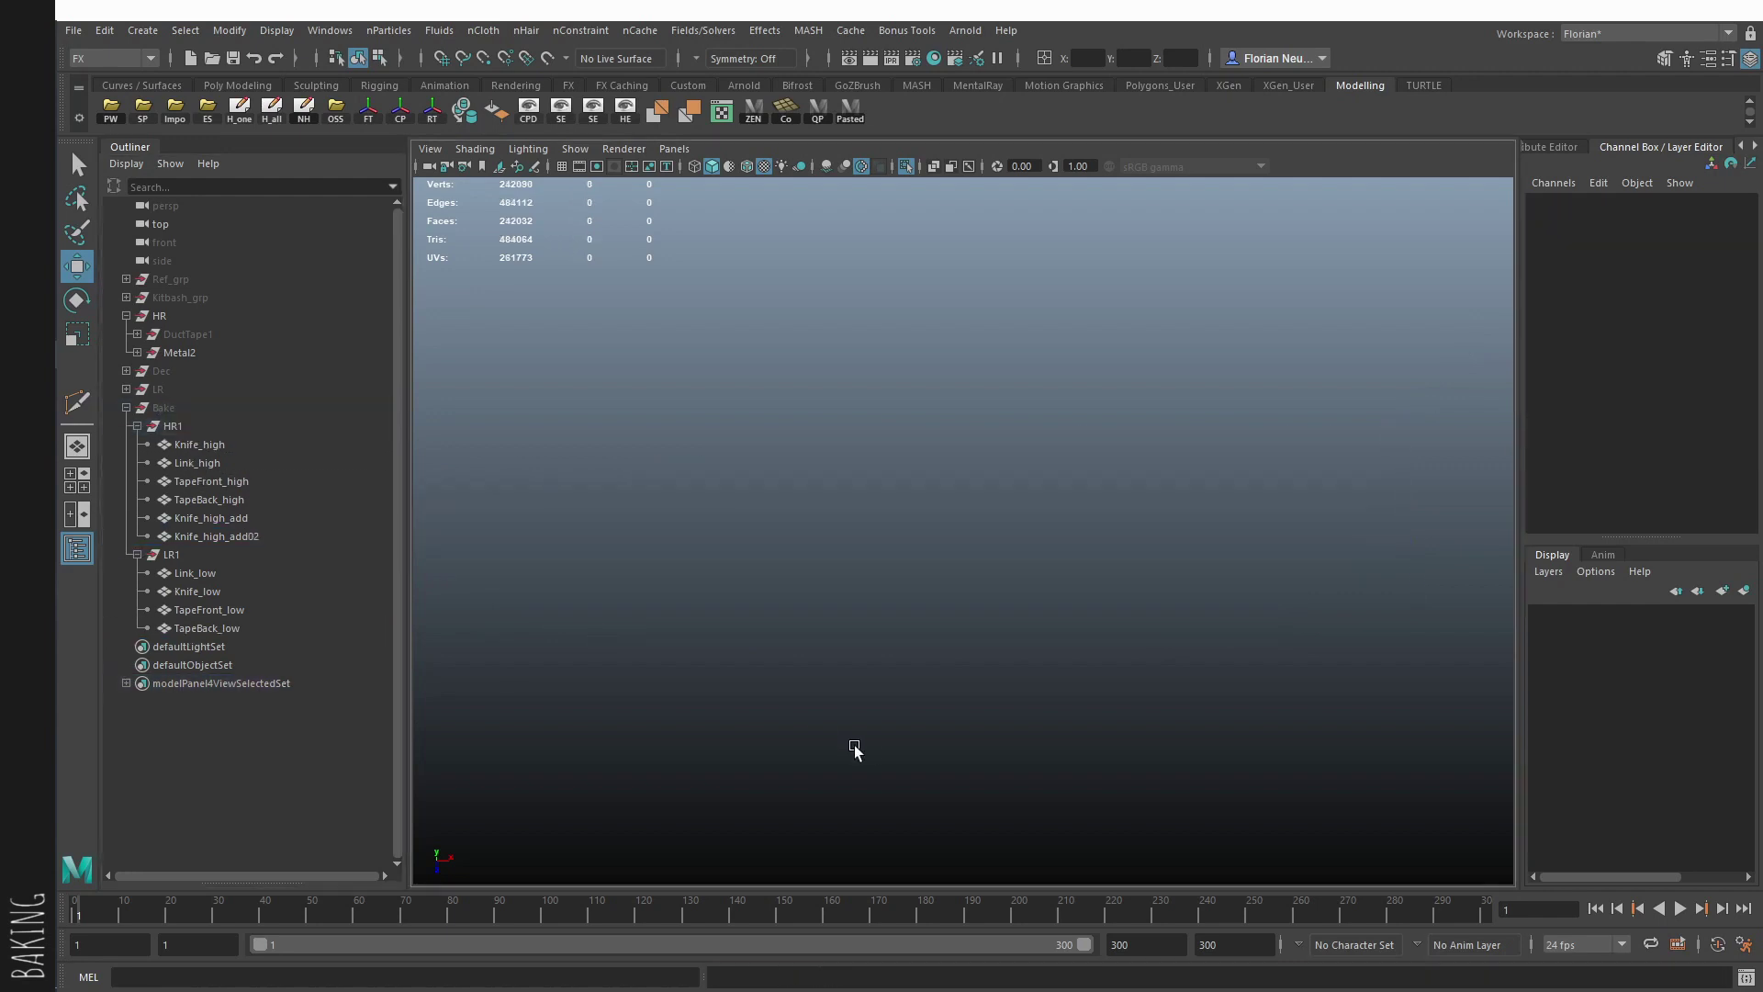
Step: Hide the HR group and unhide the Bake group to show the whole knife
click(126, 316)
click(159, 316)
key(h)
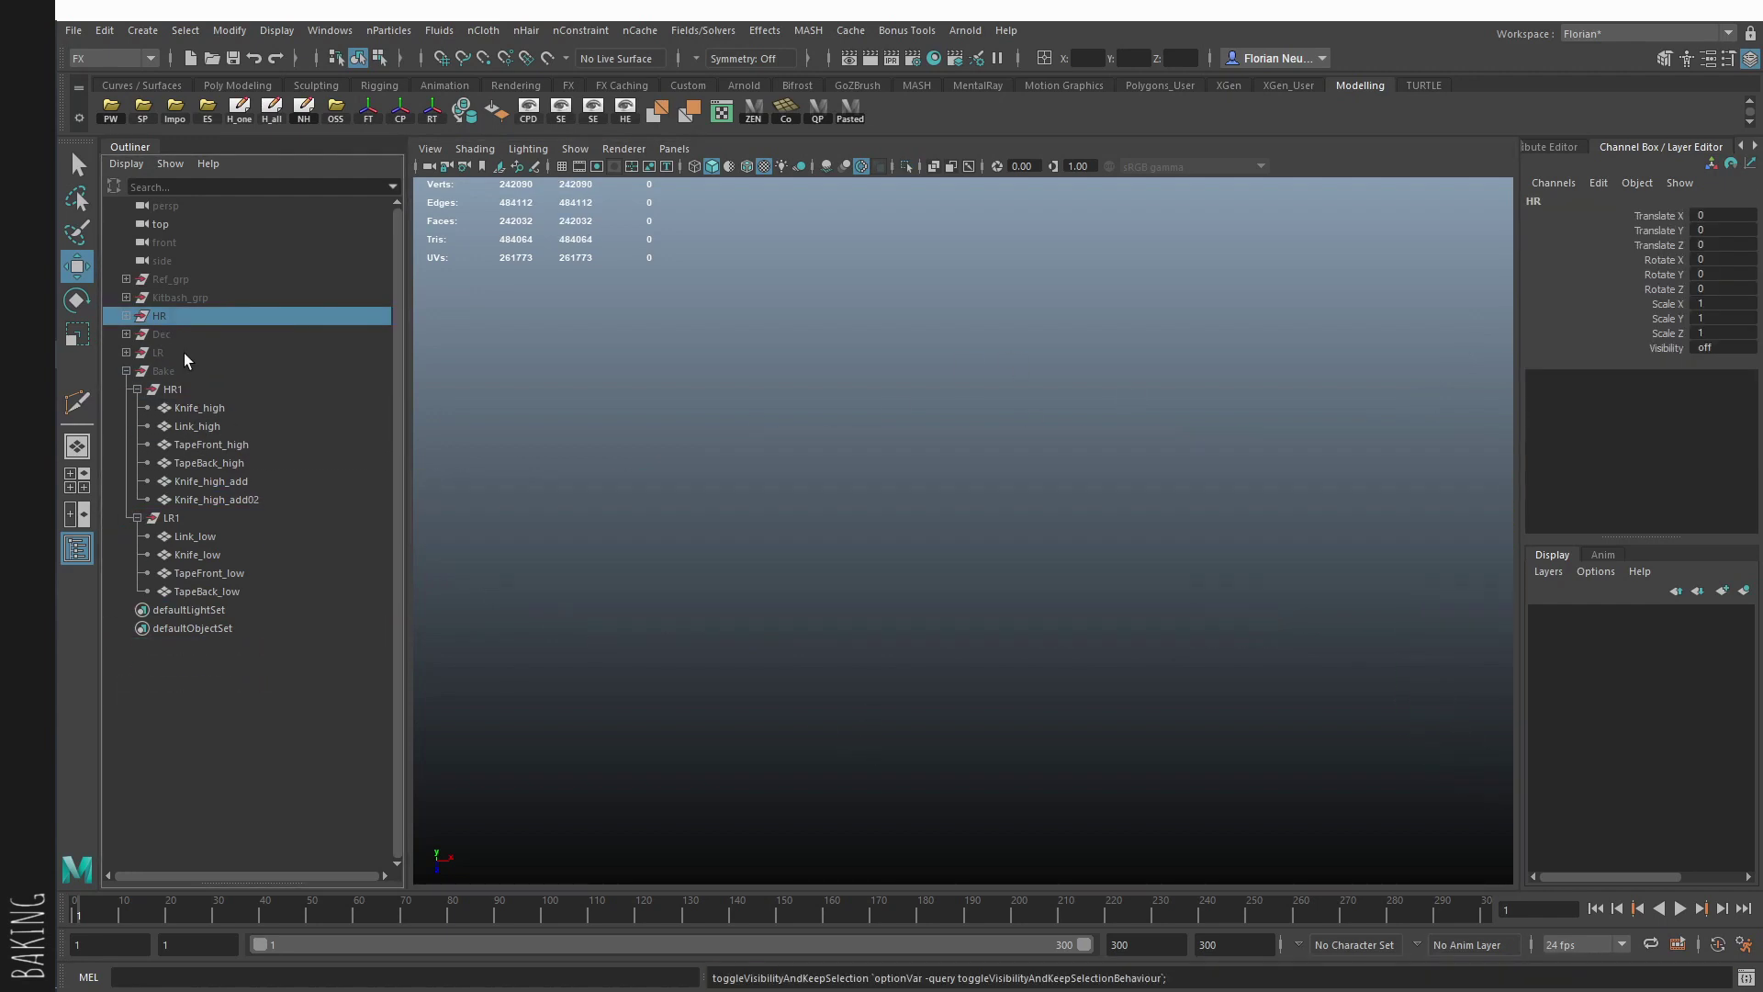
click(179, 370)
key(h)
click(907, 344)
scroll(955, 427, down, 5)
alt+middle_drag(963, 440, 712, 447)
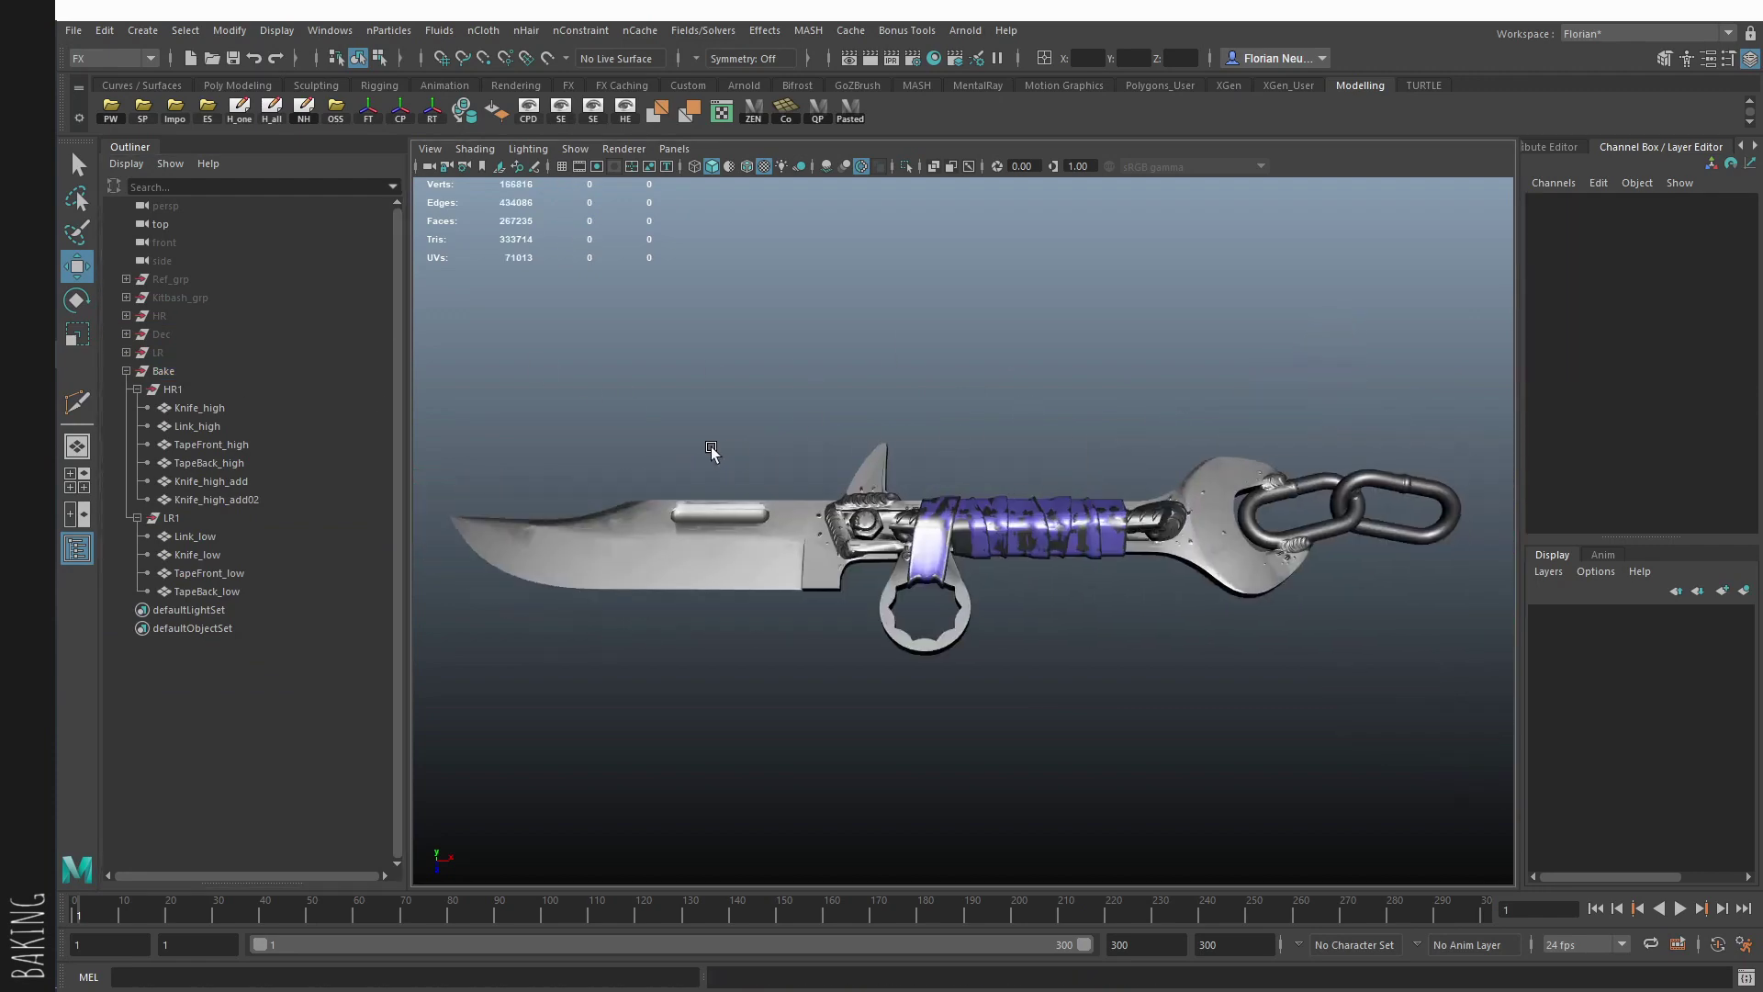
Step: Export the Bake group with its HR1 and LR1 subgroups as Bake.fbx into the project's BAKE folder
click(137, 518)
click(137, 390)
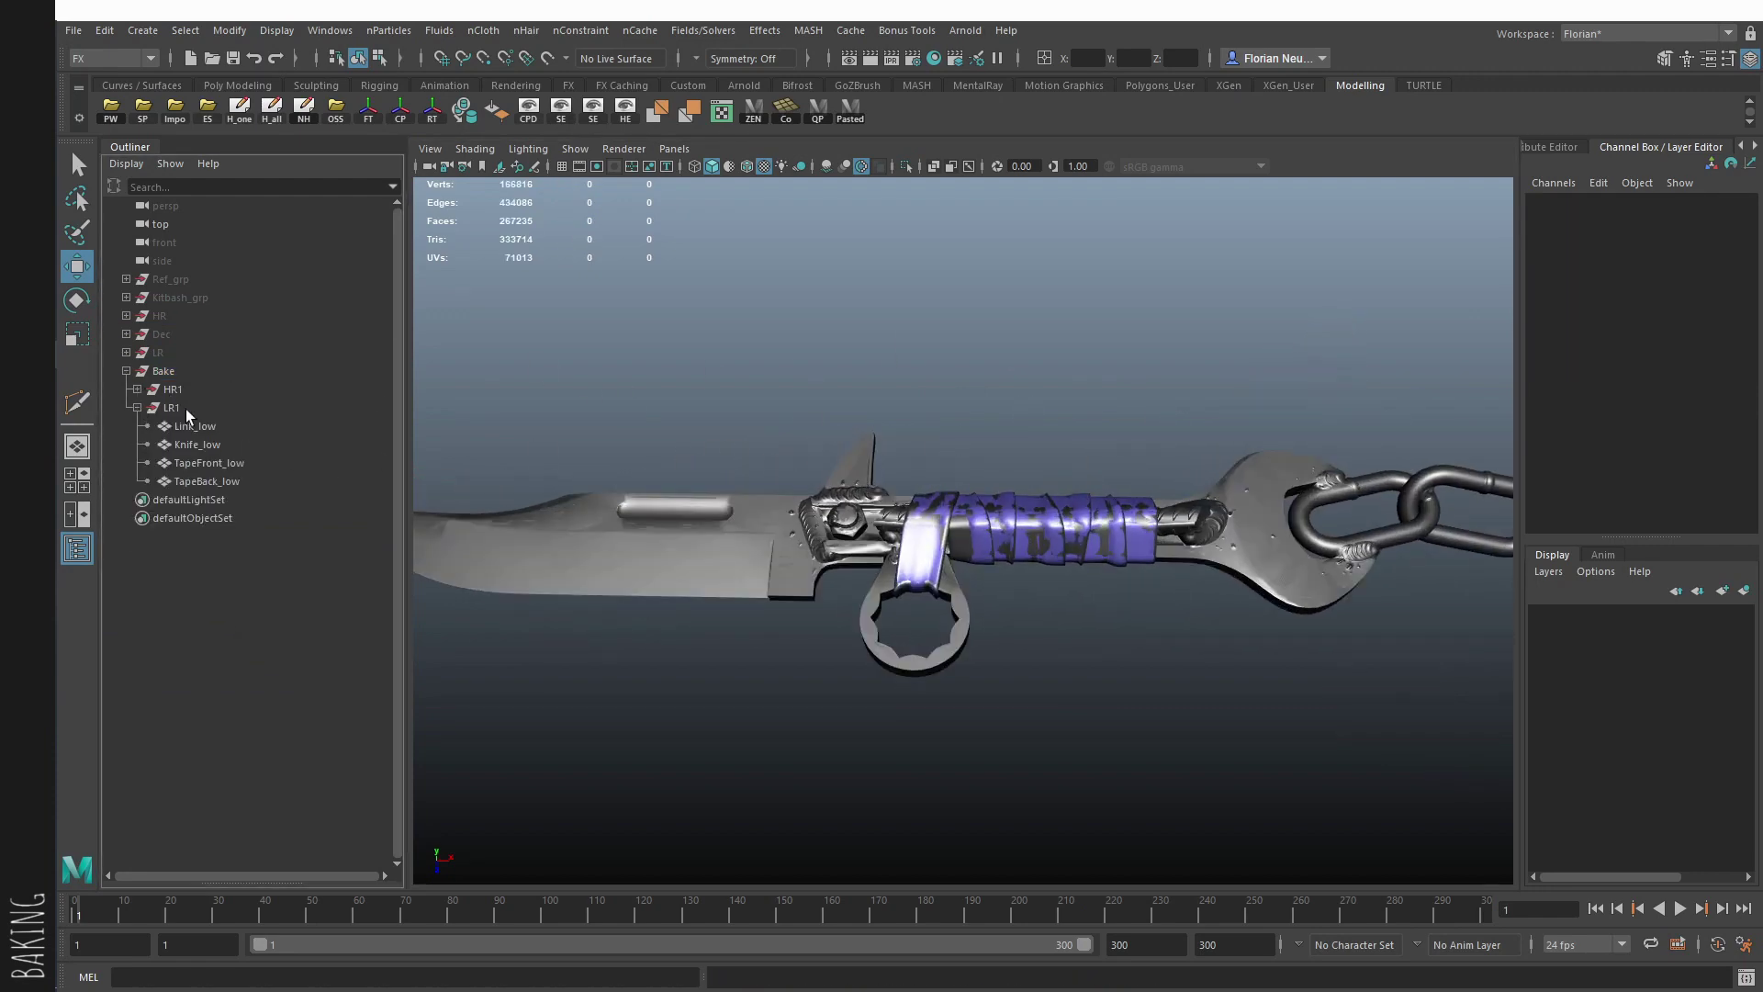
click(163, 371)
alt+middle_drag(1046, 393, 830, 382)
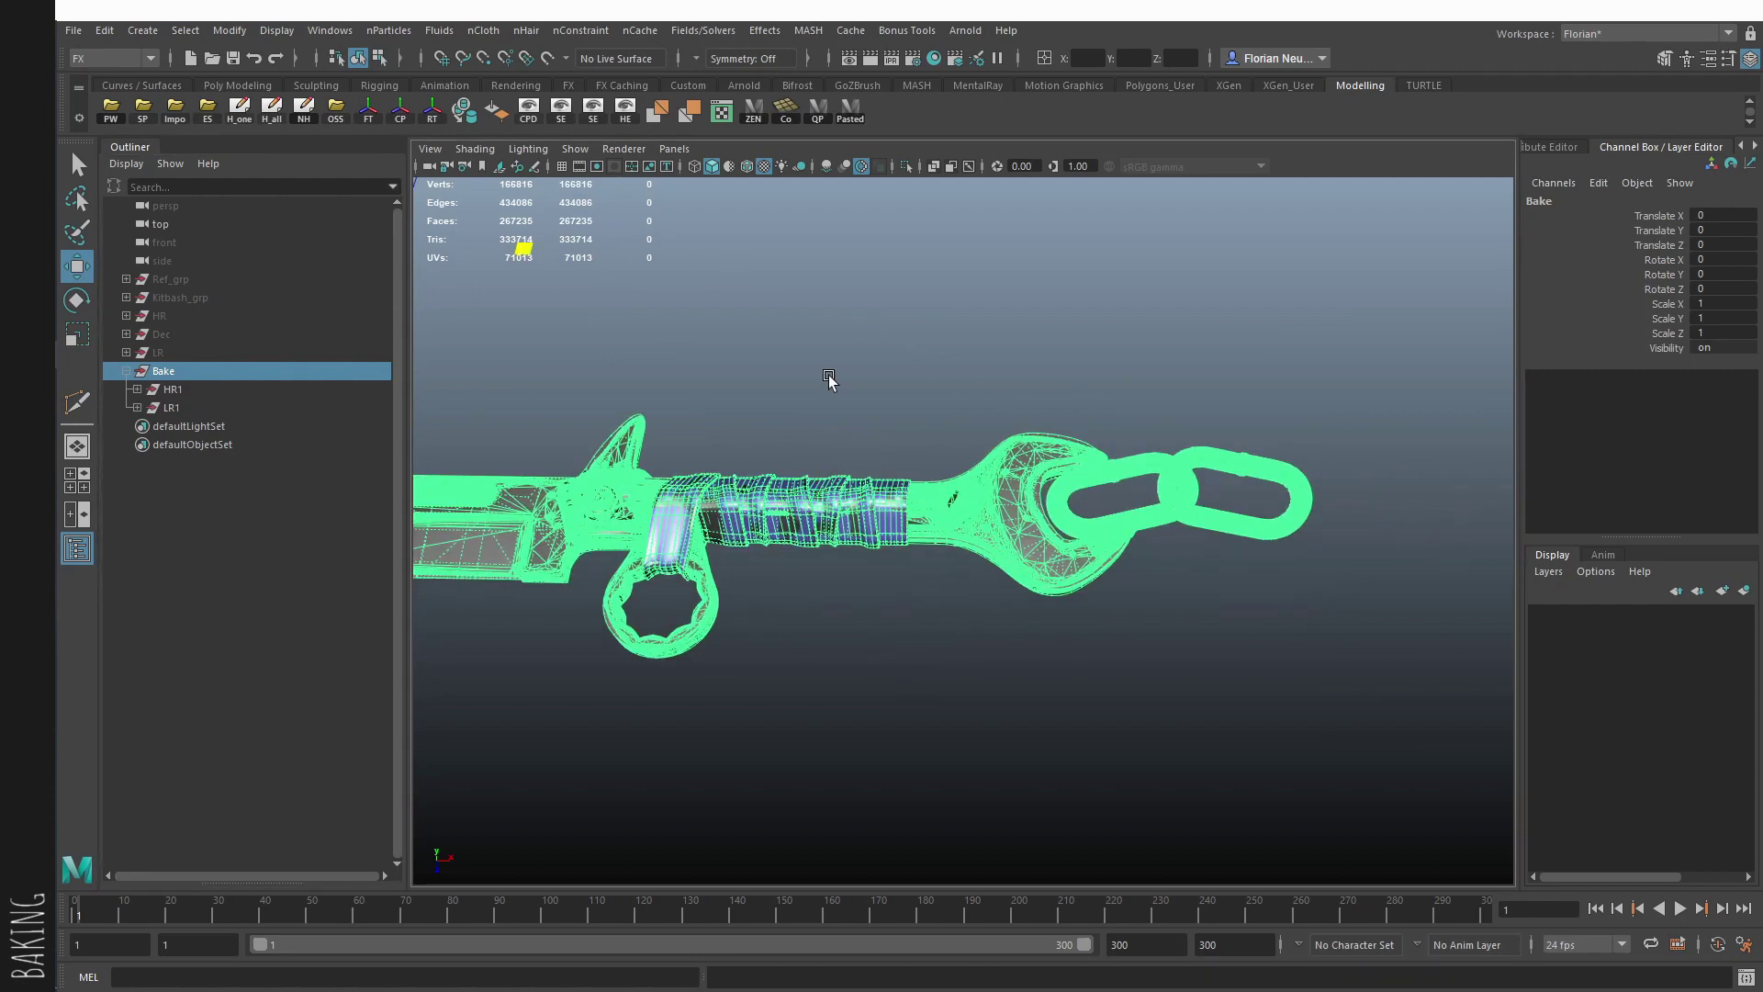
alt+drag(830, 382, 776, 375)
click(204, 117)
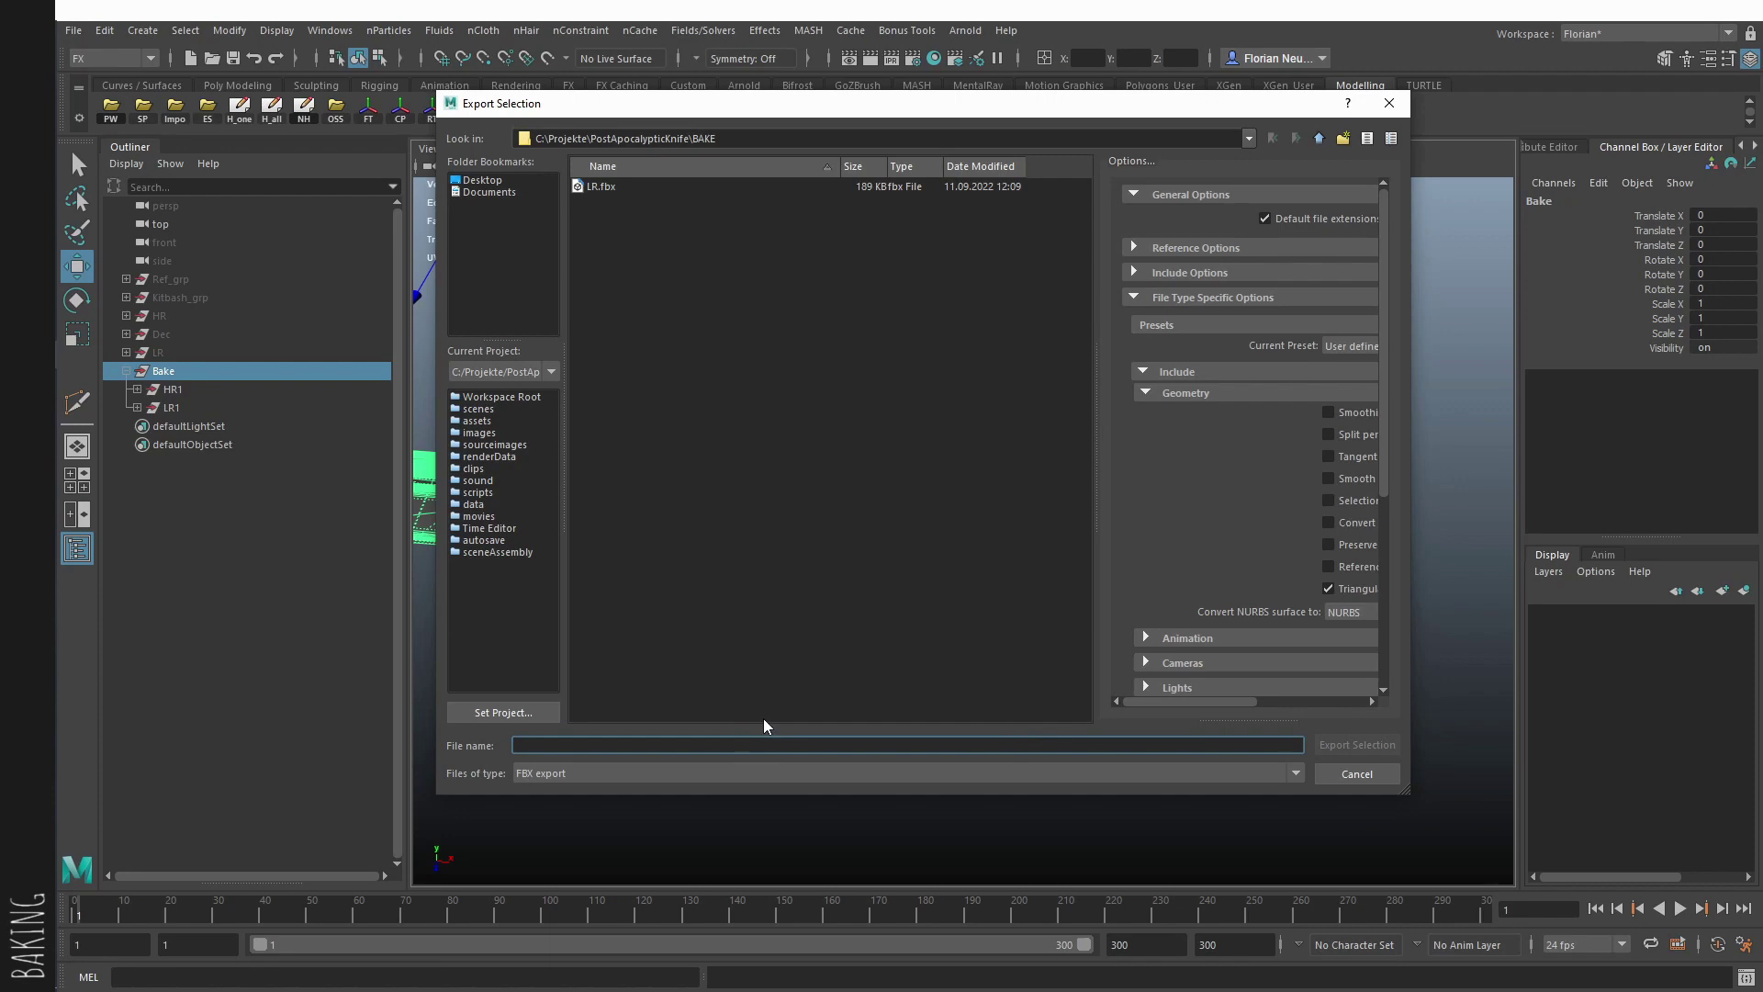
key(Escape)
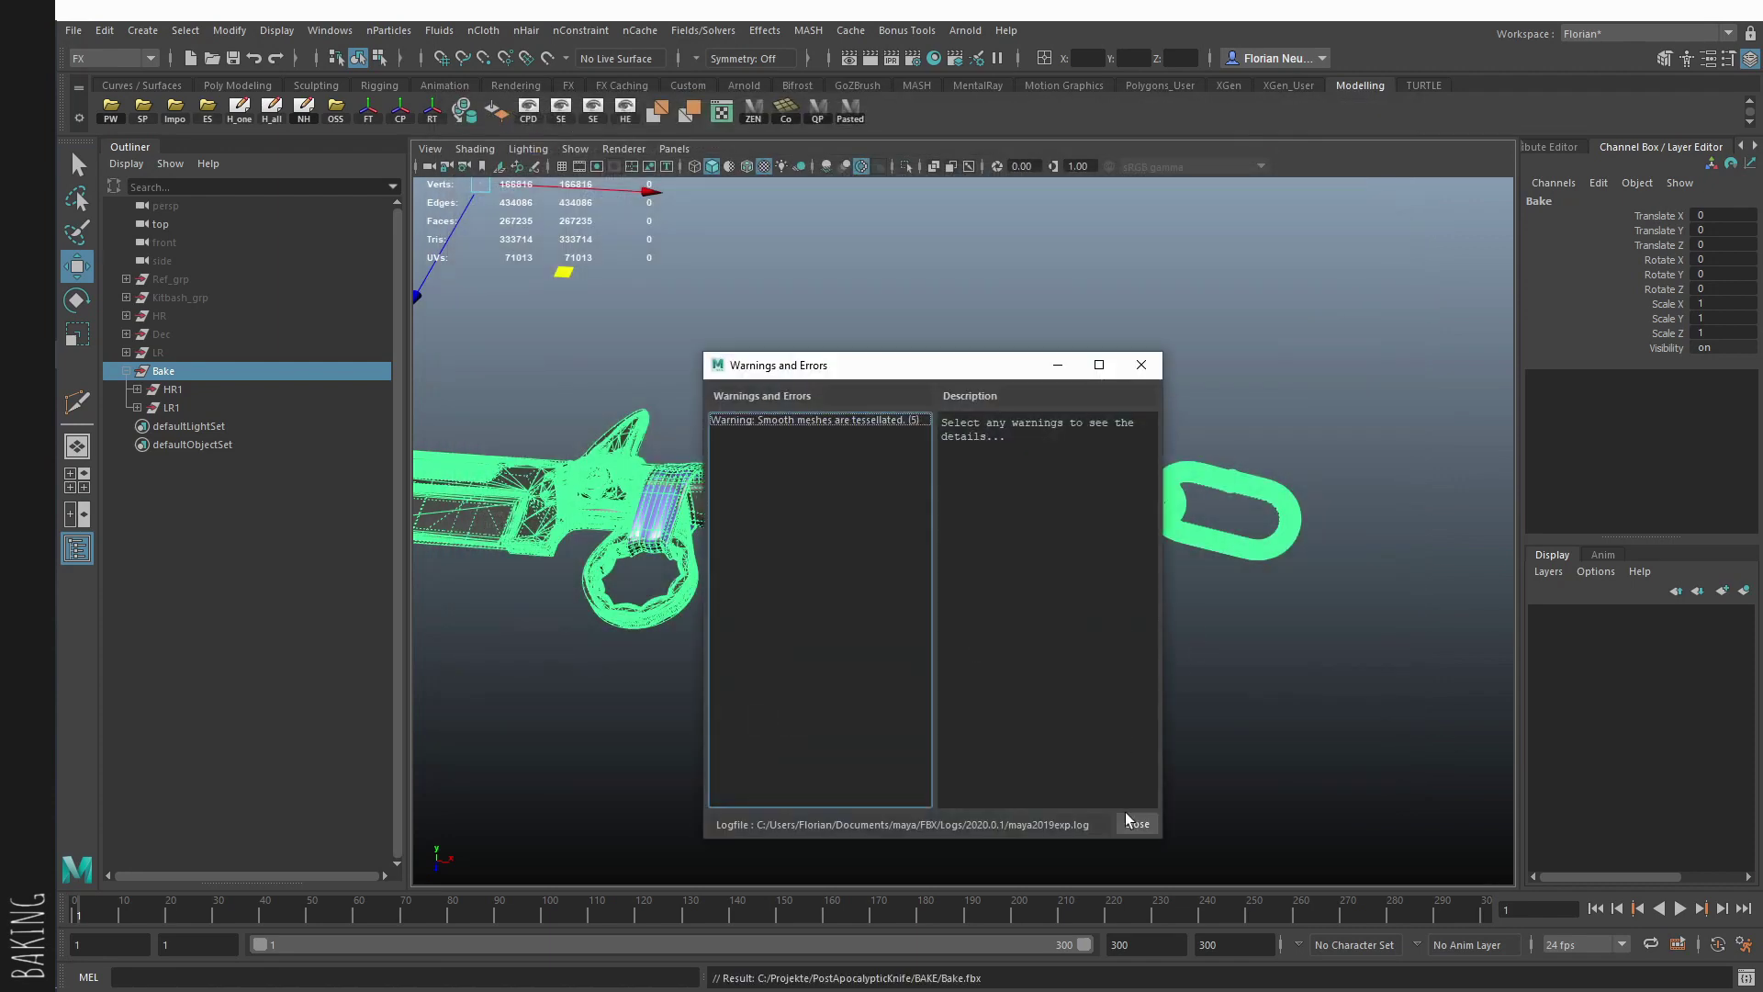
click(1131, 823)
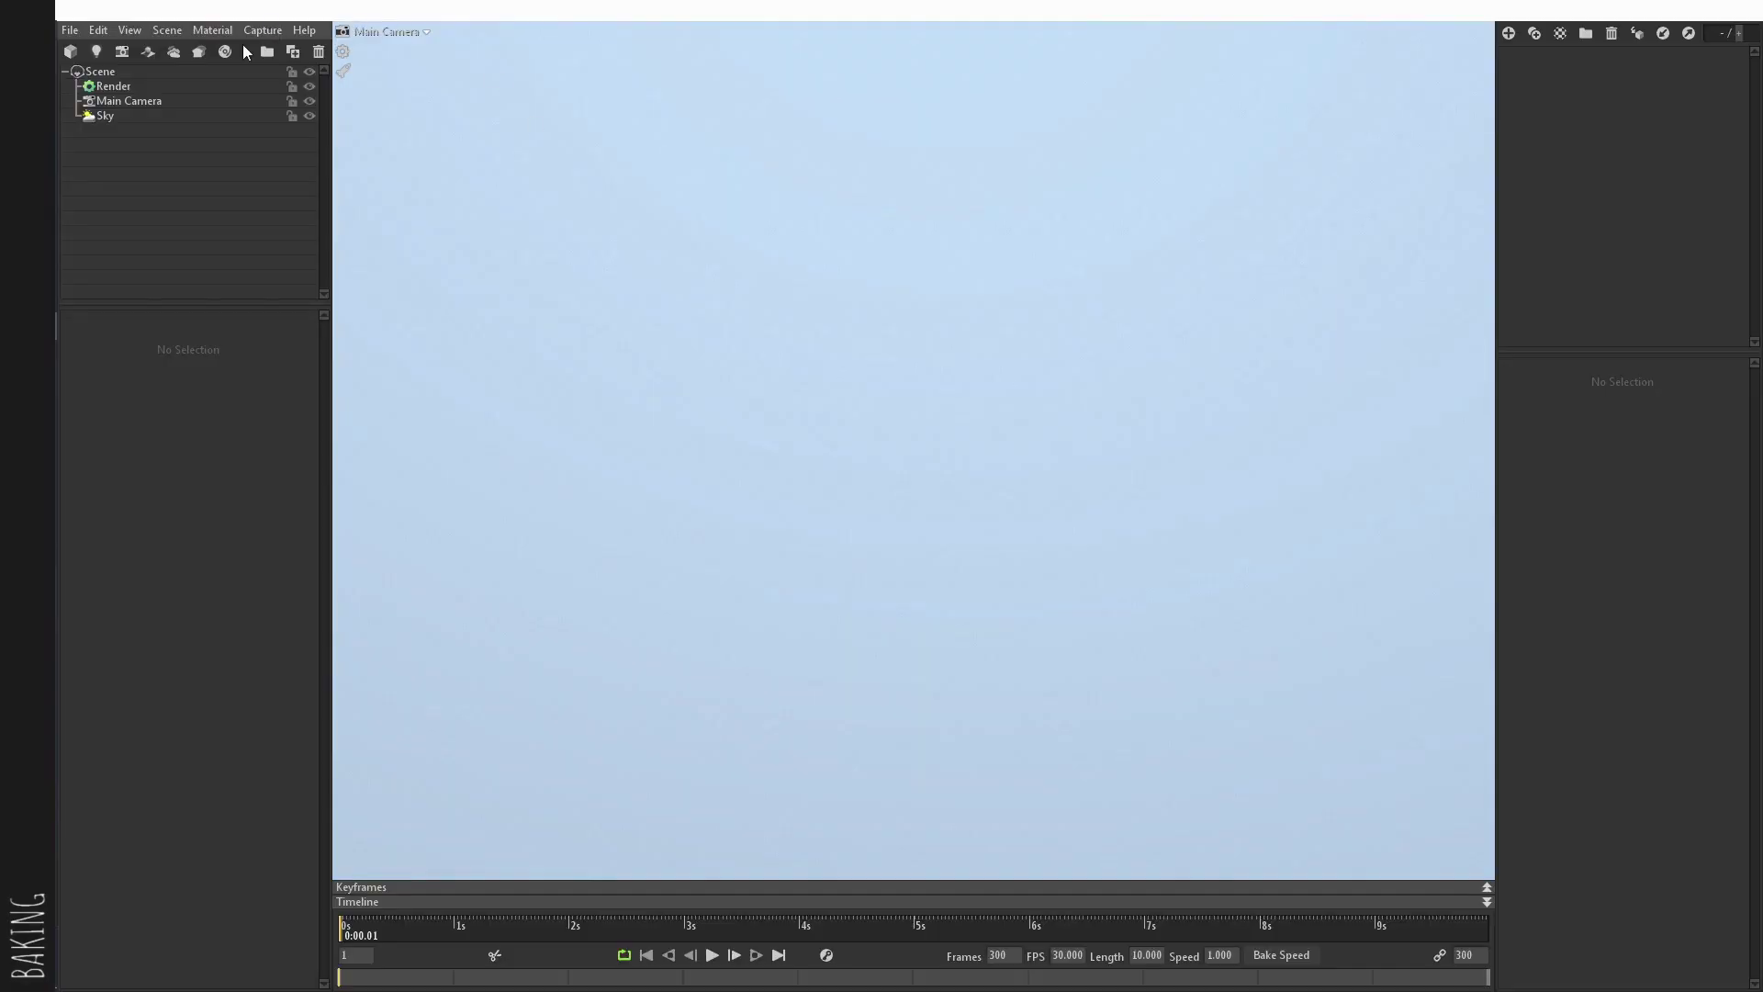
Step: Switch to Marmoset Toolbag, add a baker to the scene and load Bake.fbx with its quick loader
click(204, 57)
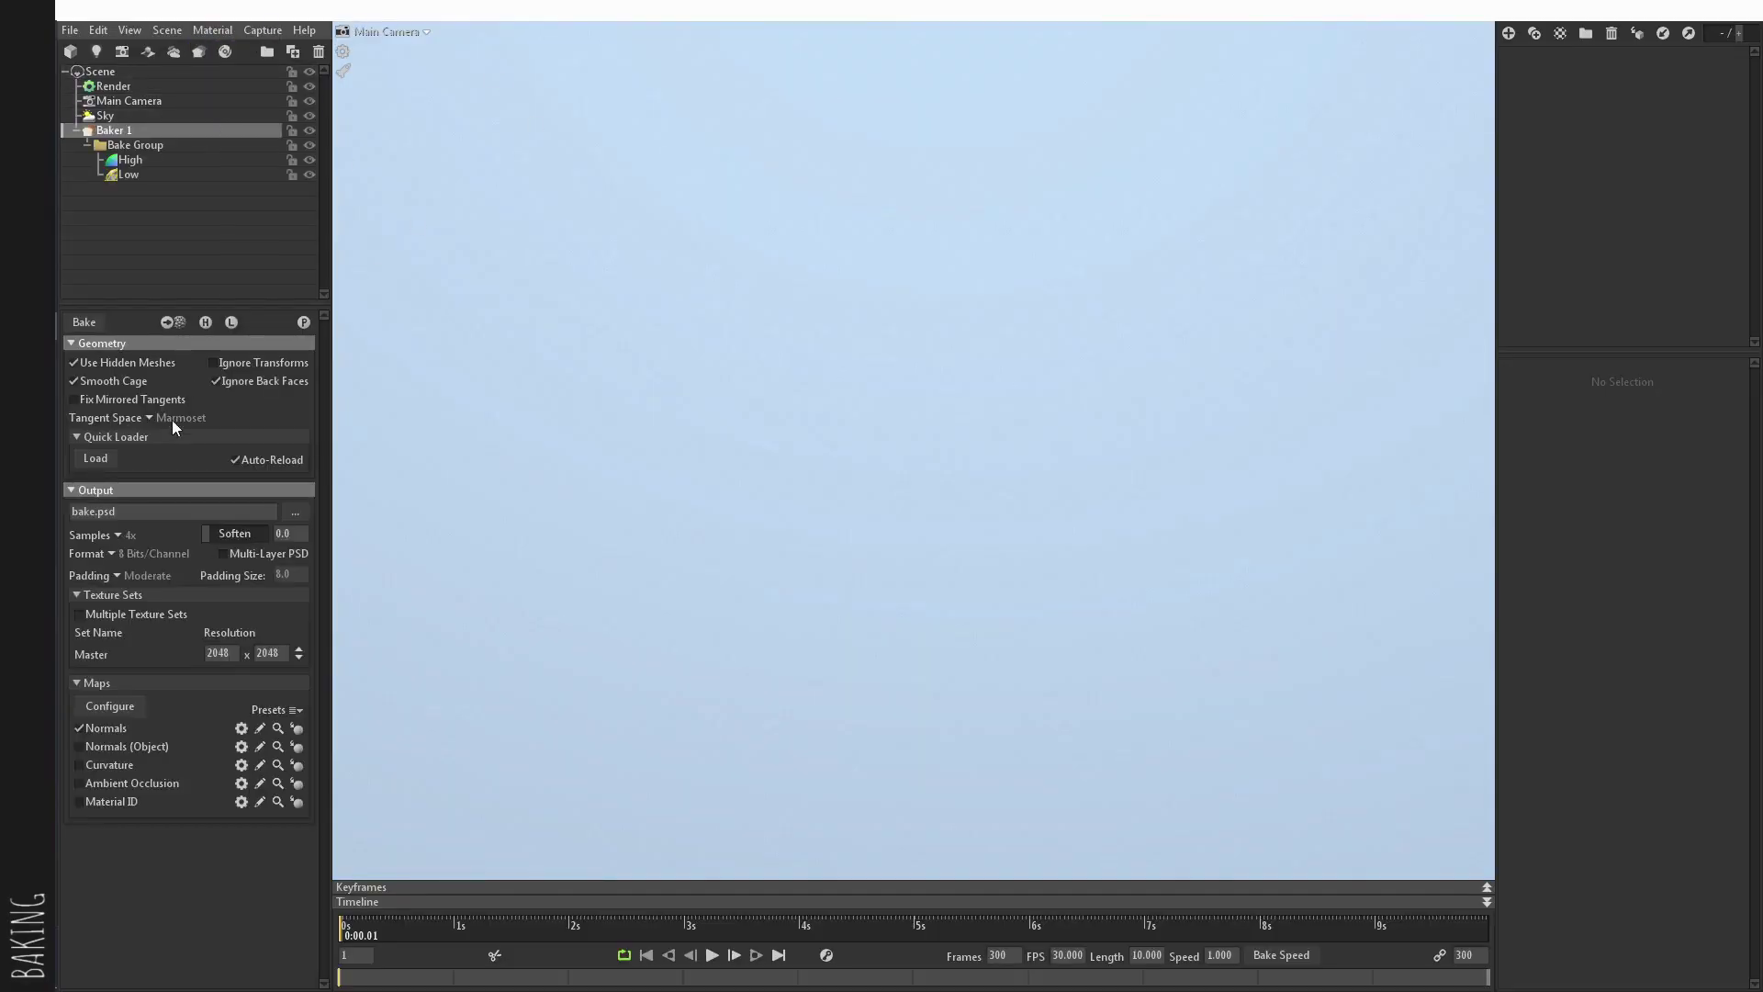
click(80, 460)
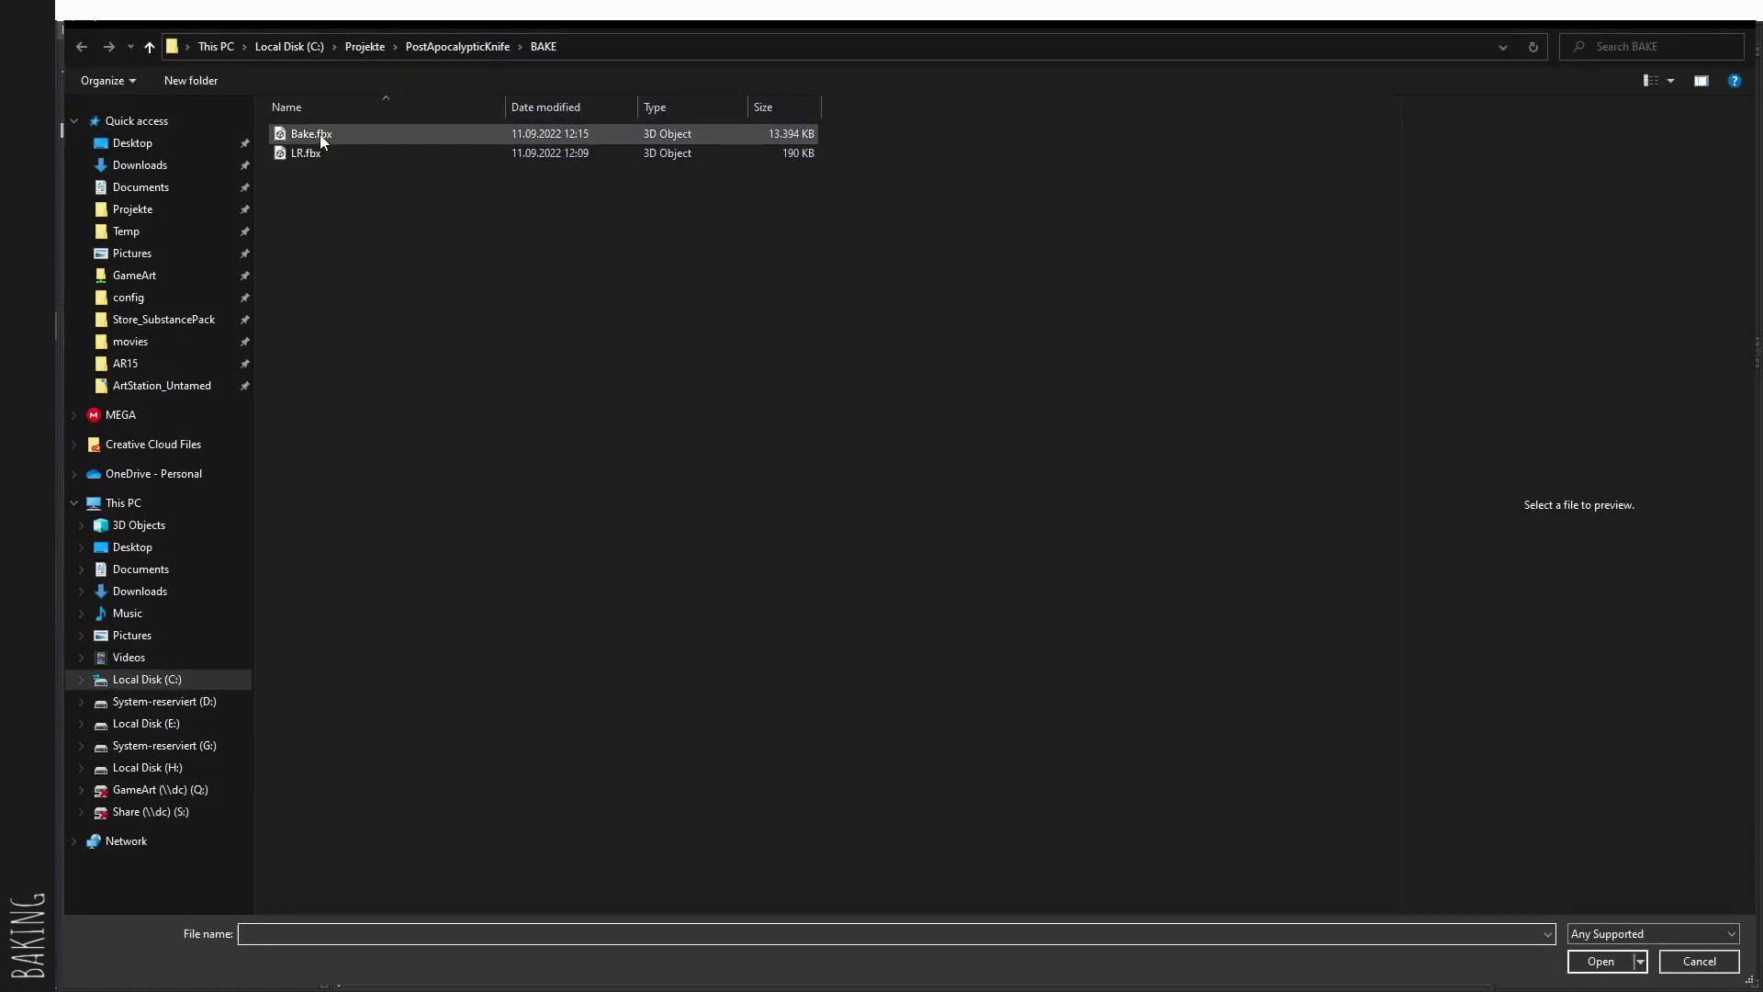
double_click(320, 134)
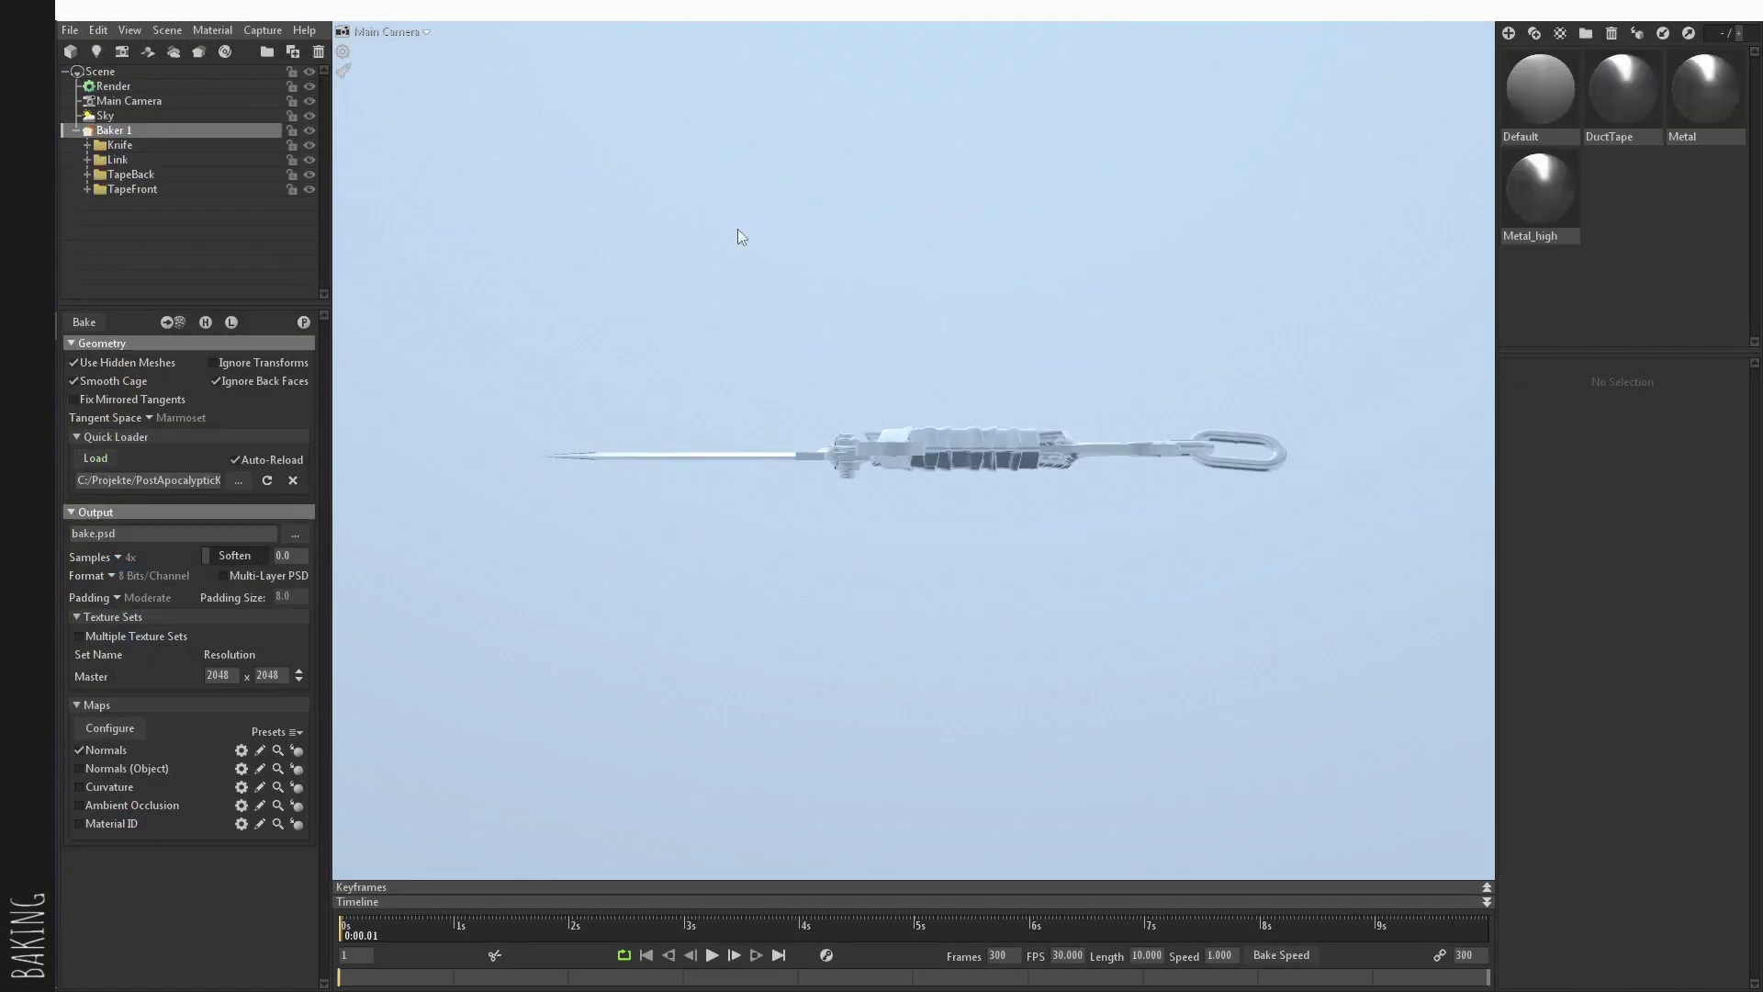
drag(738, 230, 764, 384)
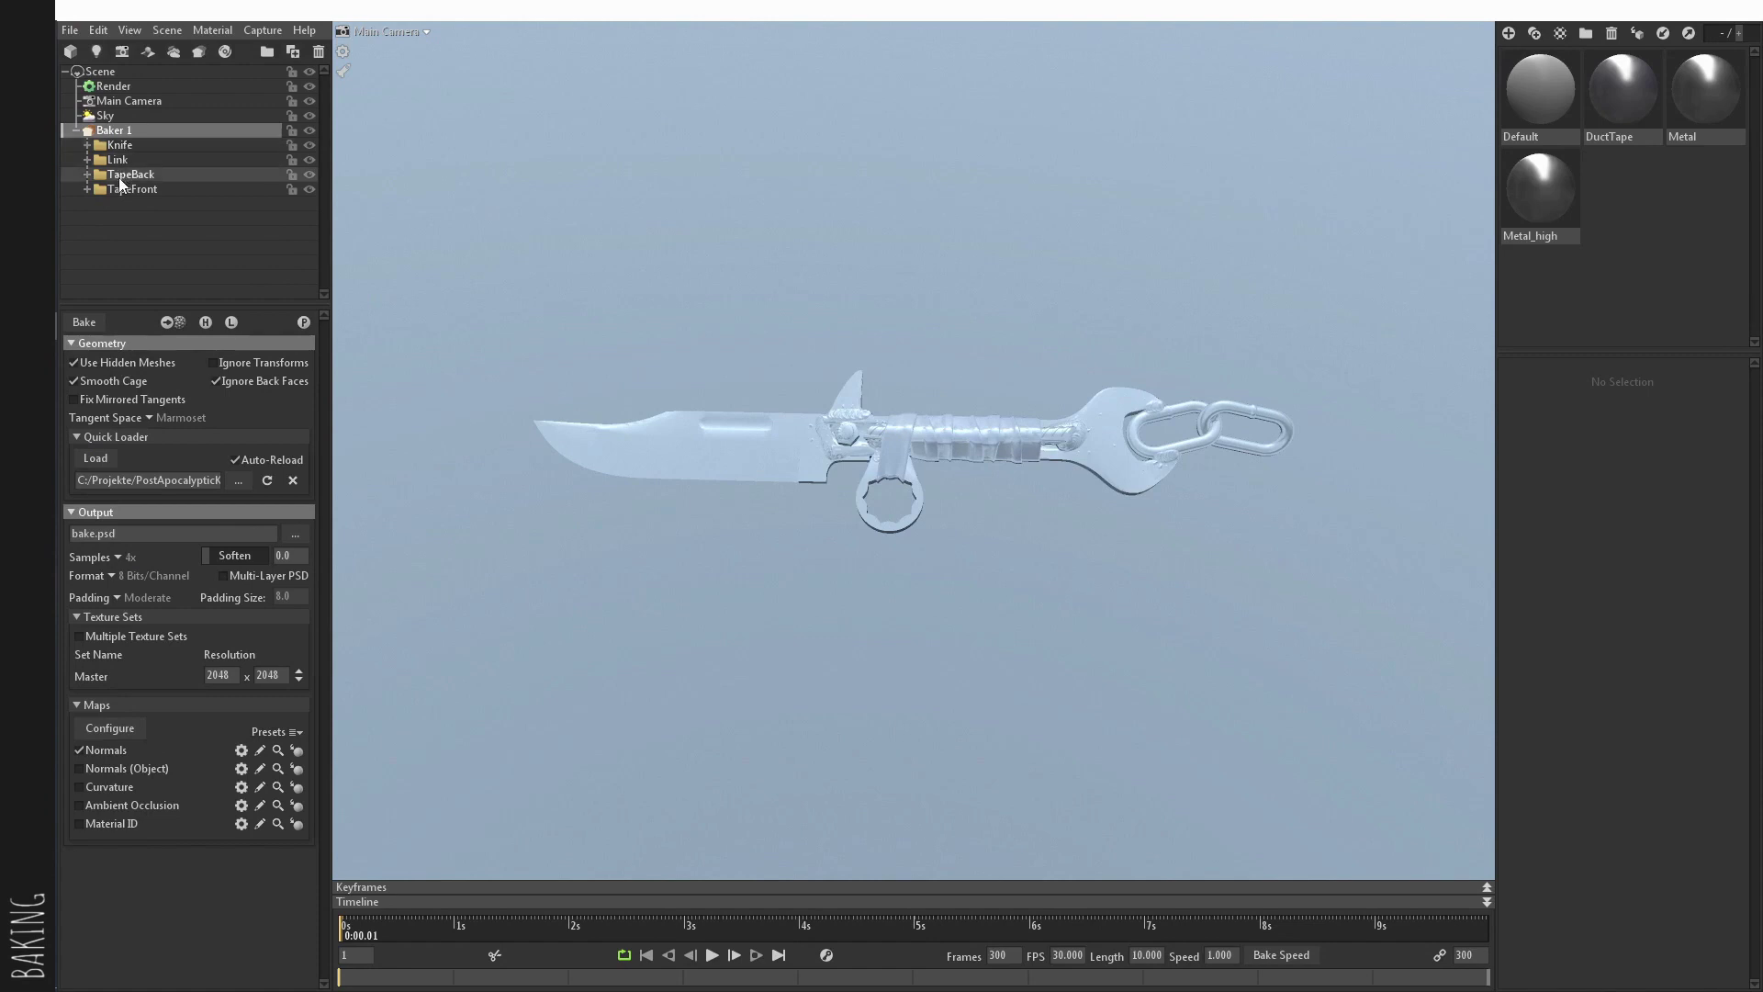
scroll(943, 341, up, 5)
drag(944, 342, 881, 303)
Step: Change the scene's sky light to the Desert Road preset
click(119, 115)
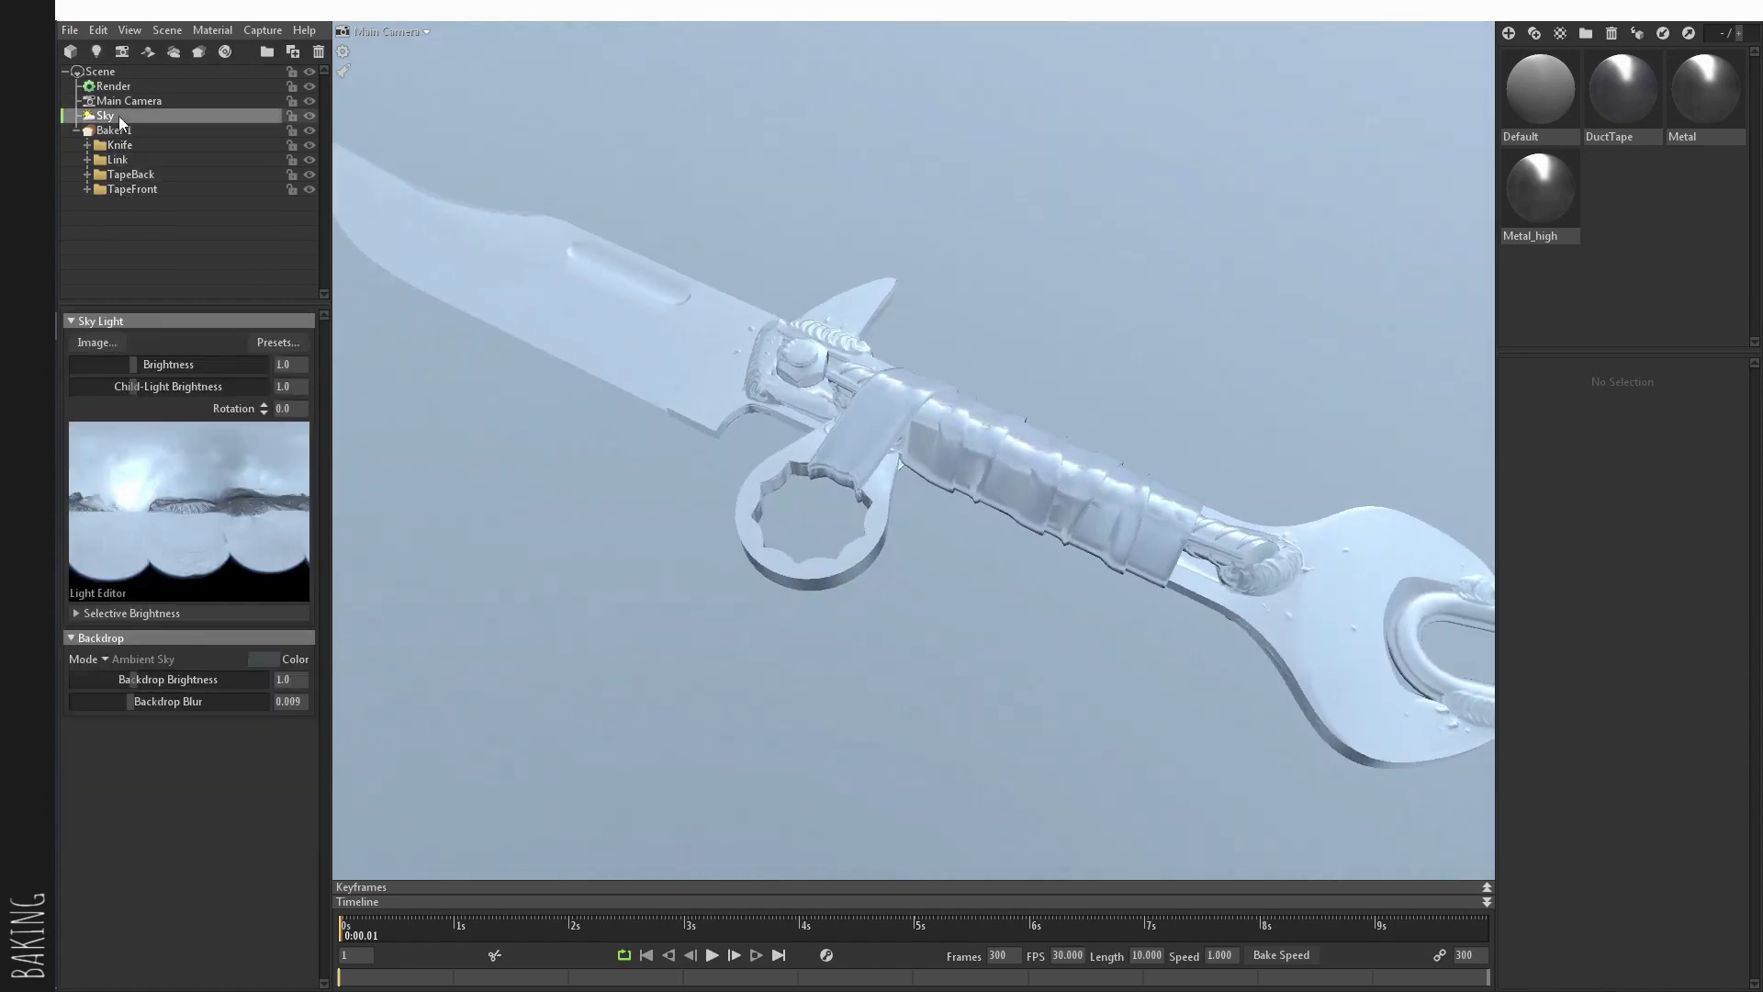
click(303, 341)
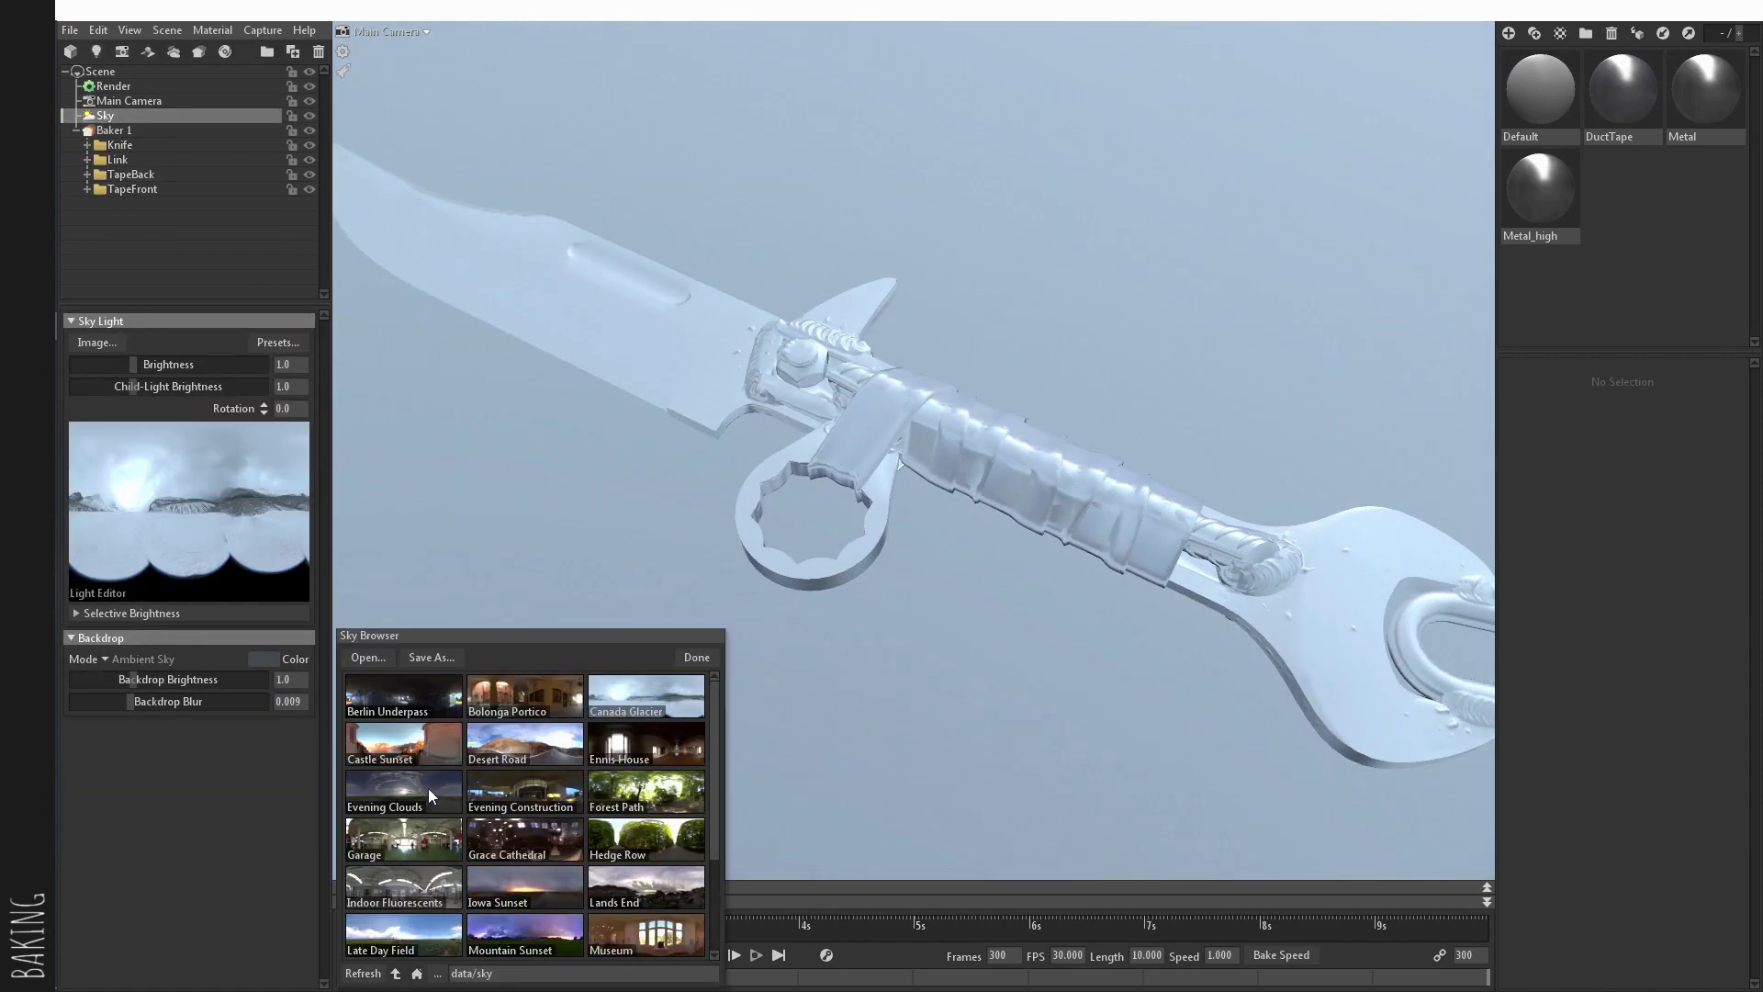
click(528, 743)
click(830, 634)
drag(830, 634, 589, 466)
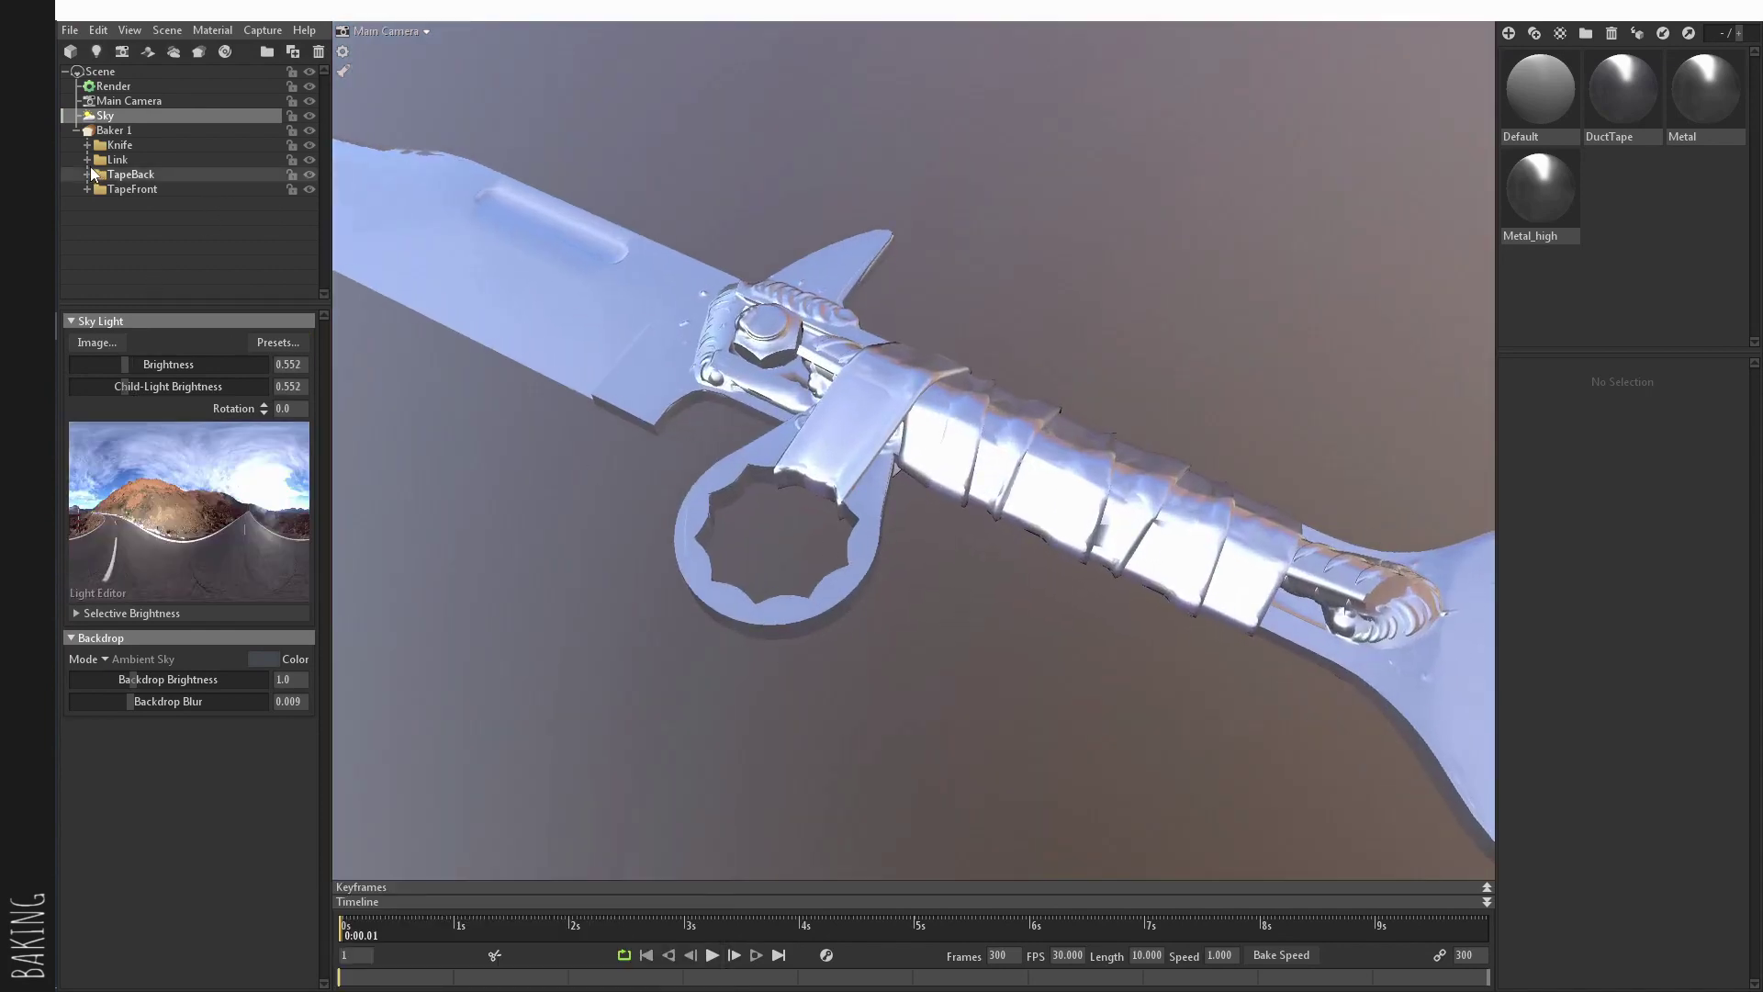
Step: Set the baker's output file to Knife as a PSD in the BAKE folder and bake the normal map for preview
click(114, 129)
scroll(657, 189, up, 2)
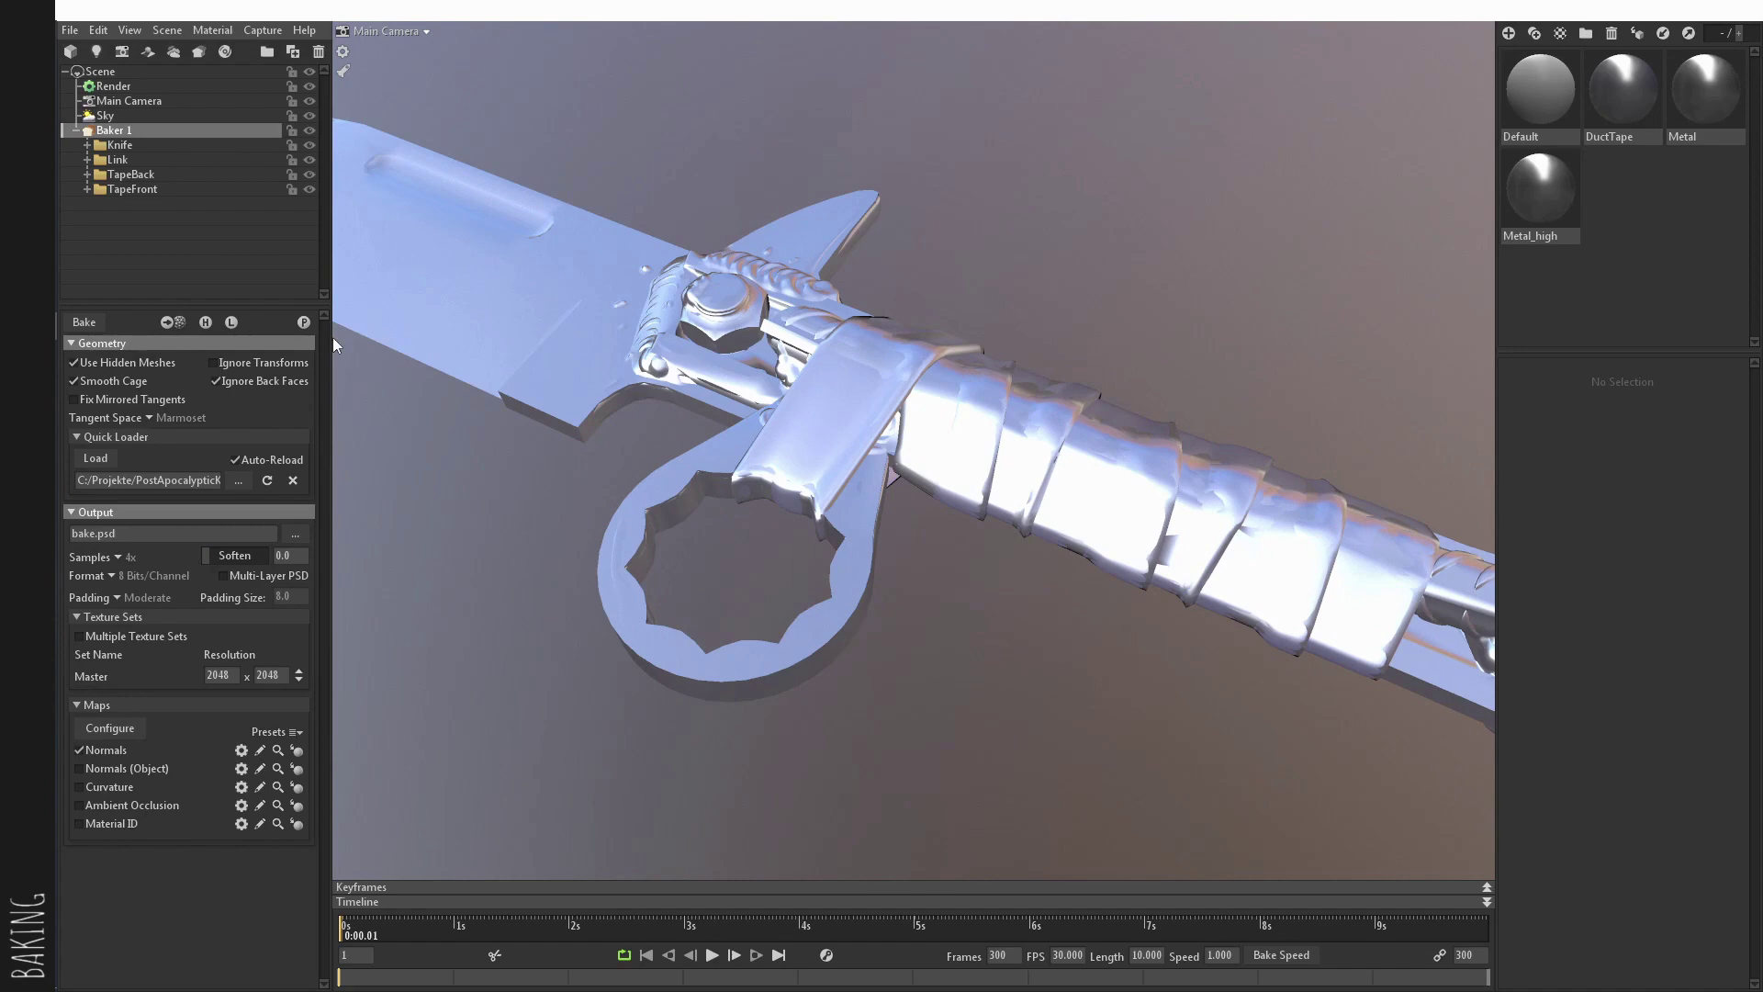
click(295, 534)
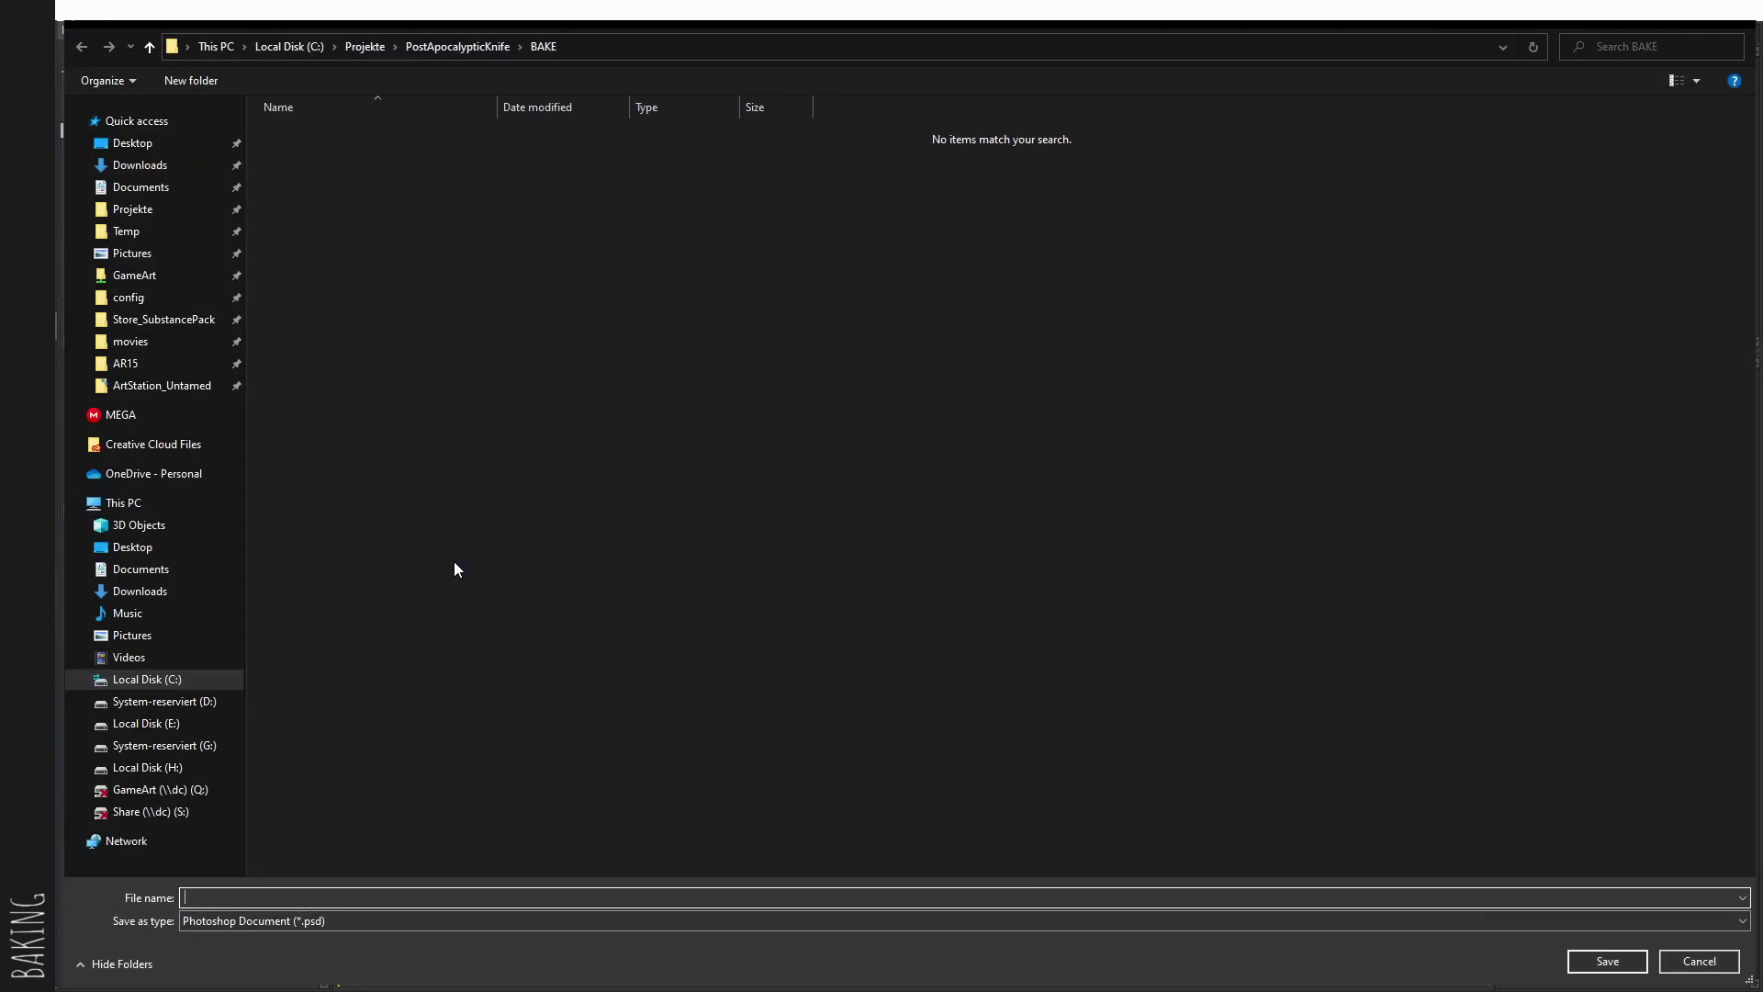
text(Knife)
key(Return)
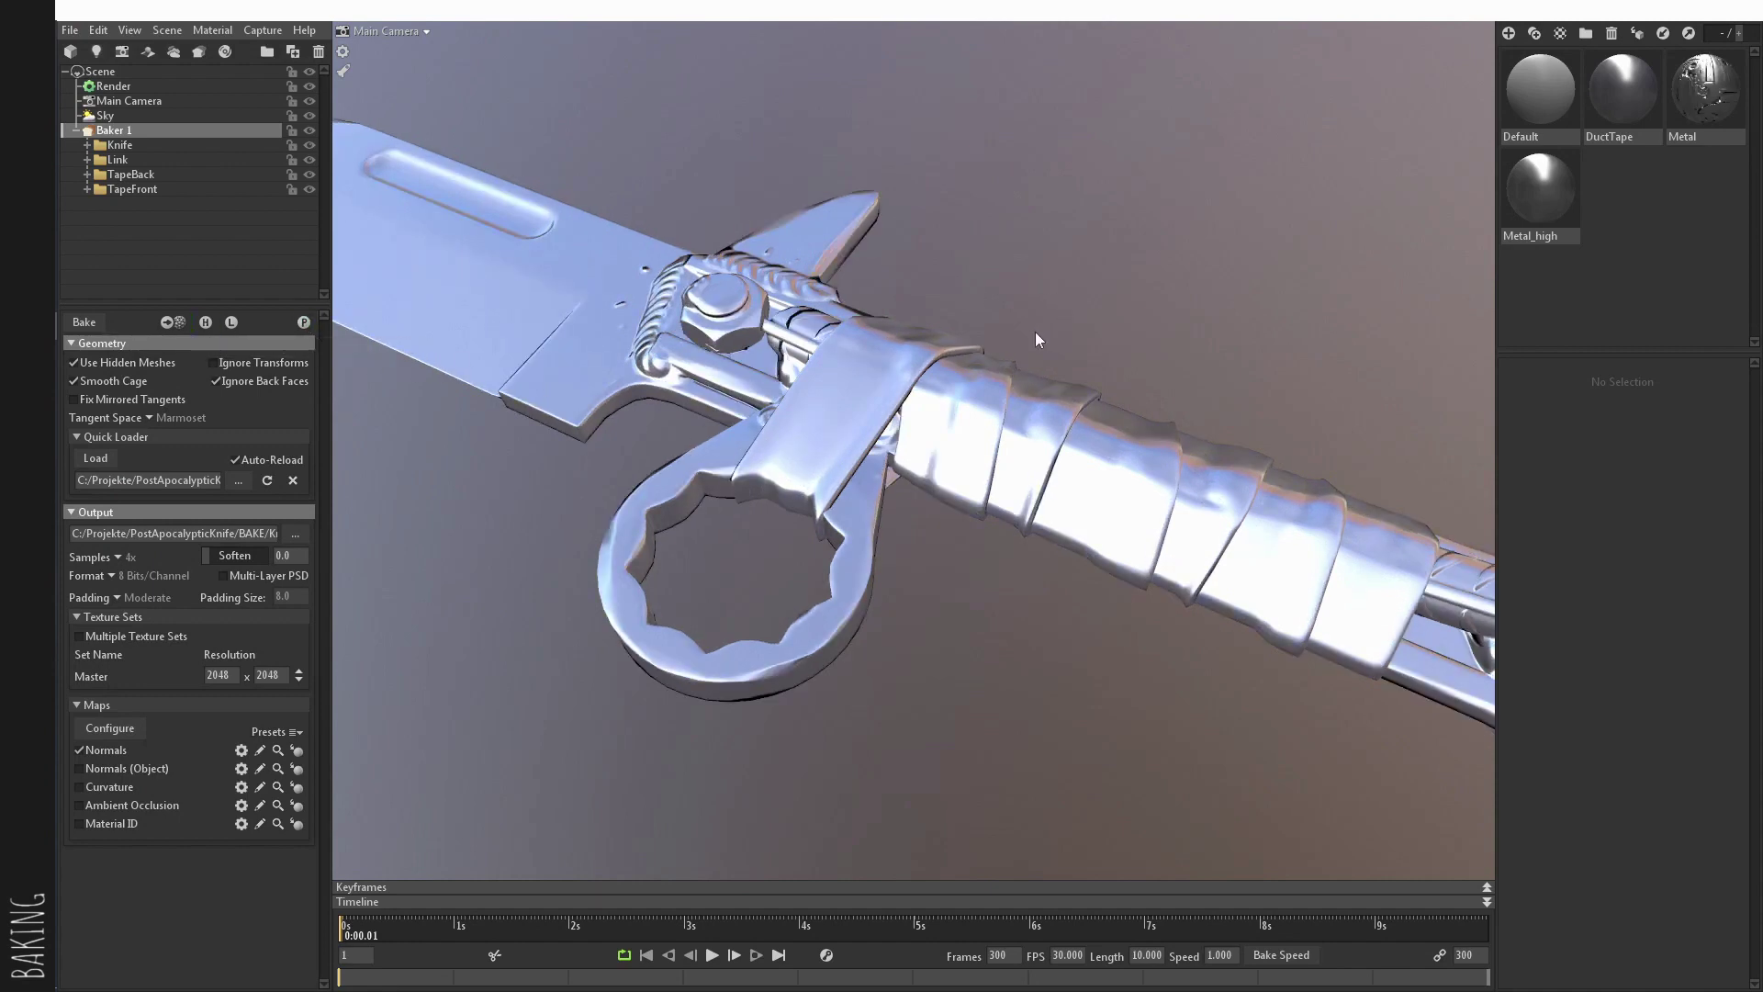
Step: Set the Metal material's reflectivity to Metalness and raise its gloss to 1.0
drag(824, 357, 854, 423)
click(1706, 92)
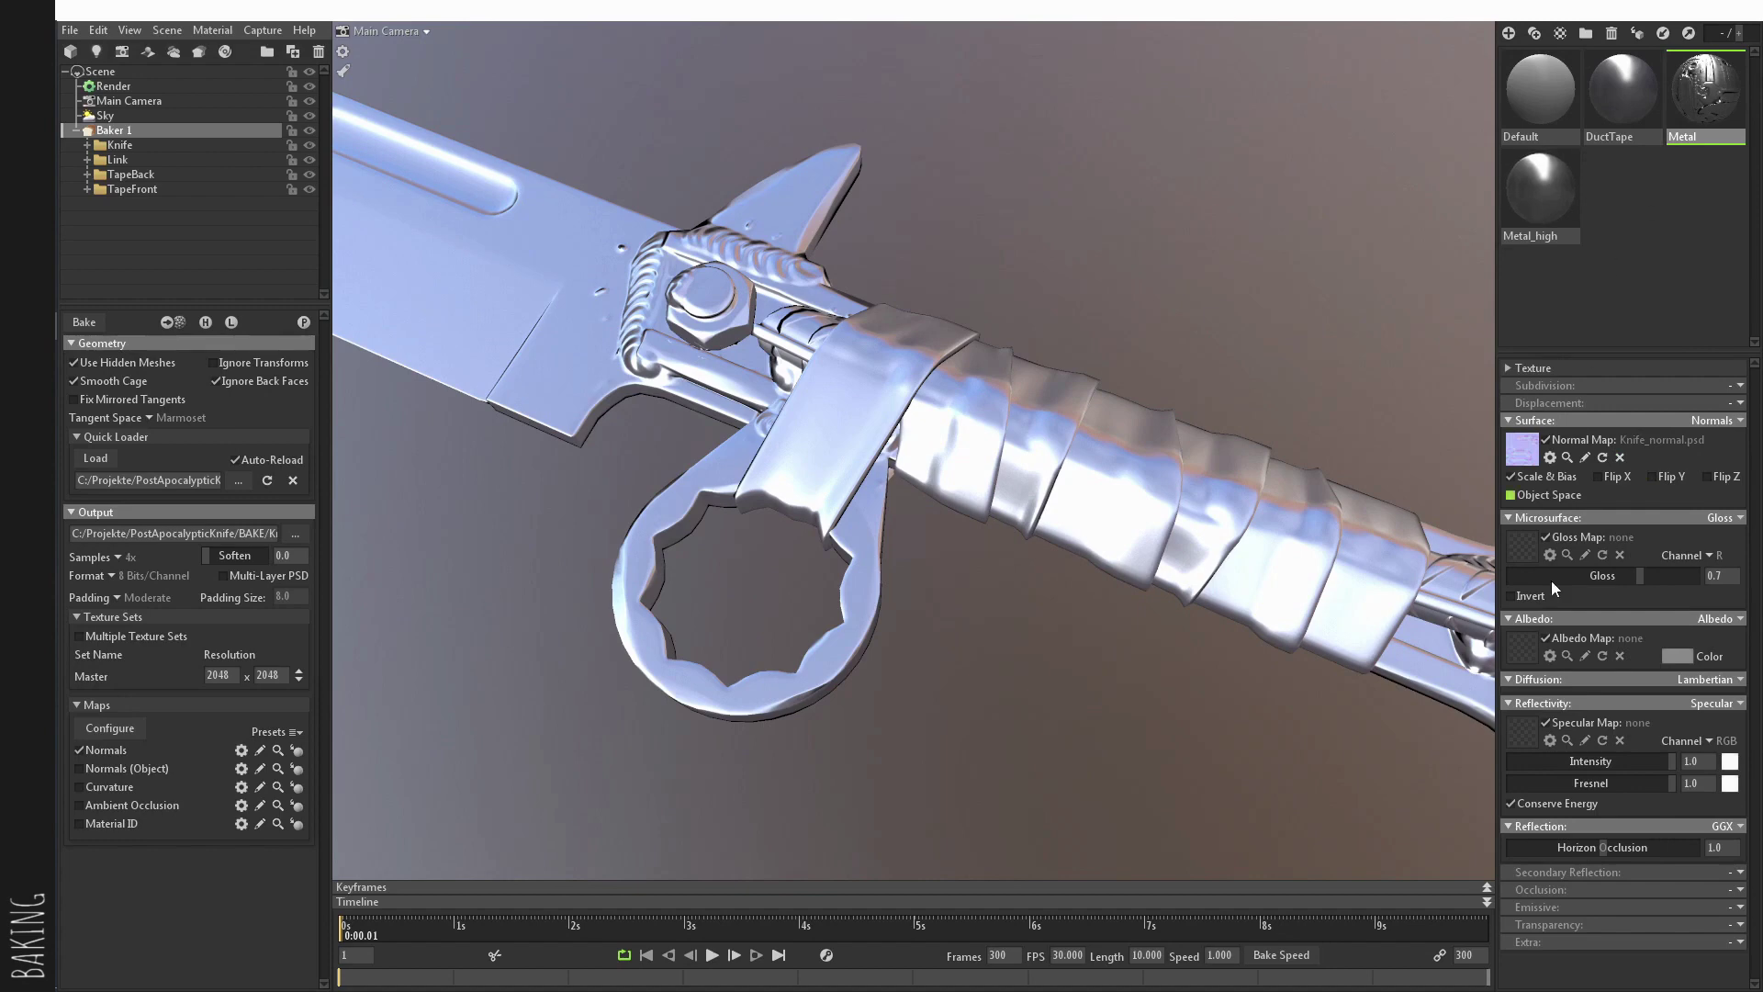
click(1715, 703)
click(1677, 733)
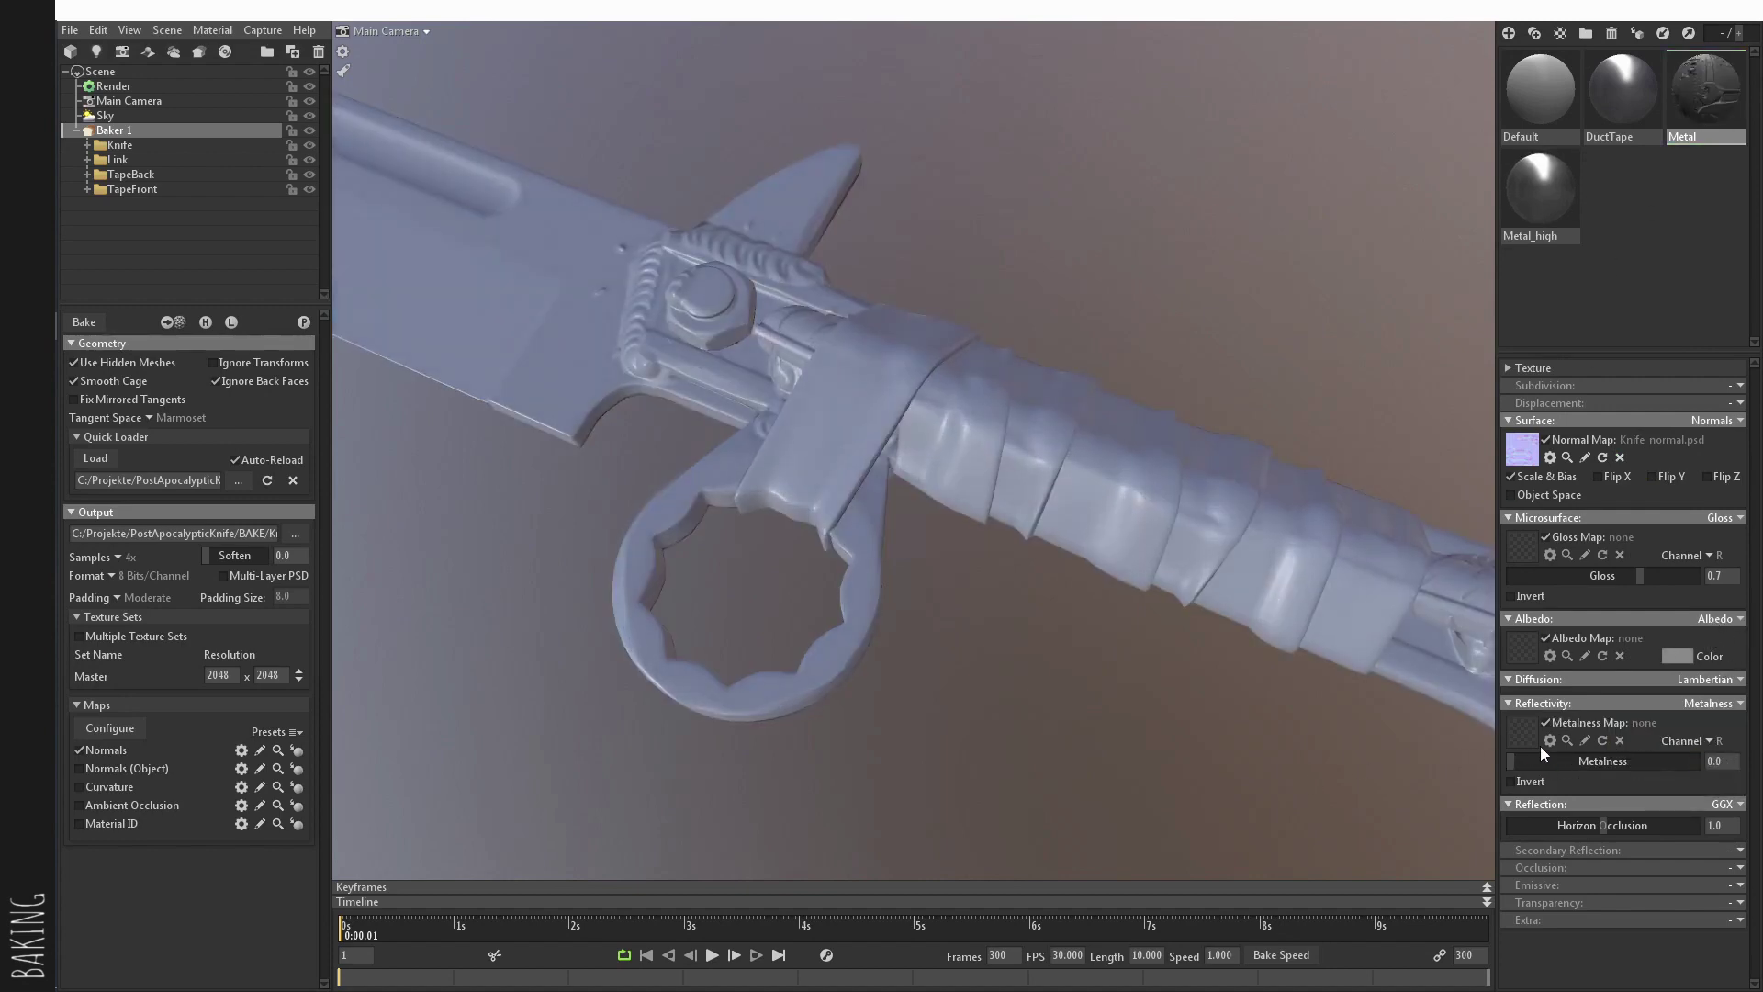
drag(1658, 579, 1700, 577)
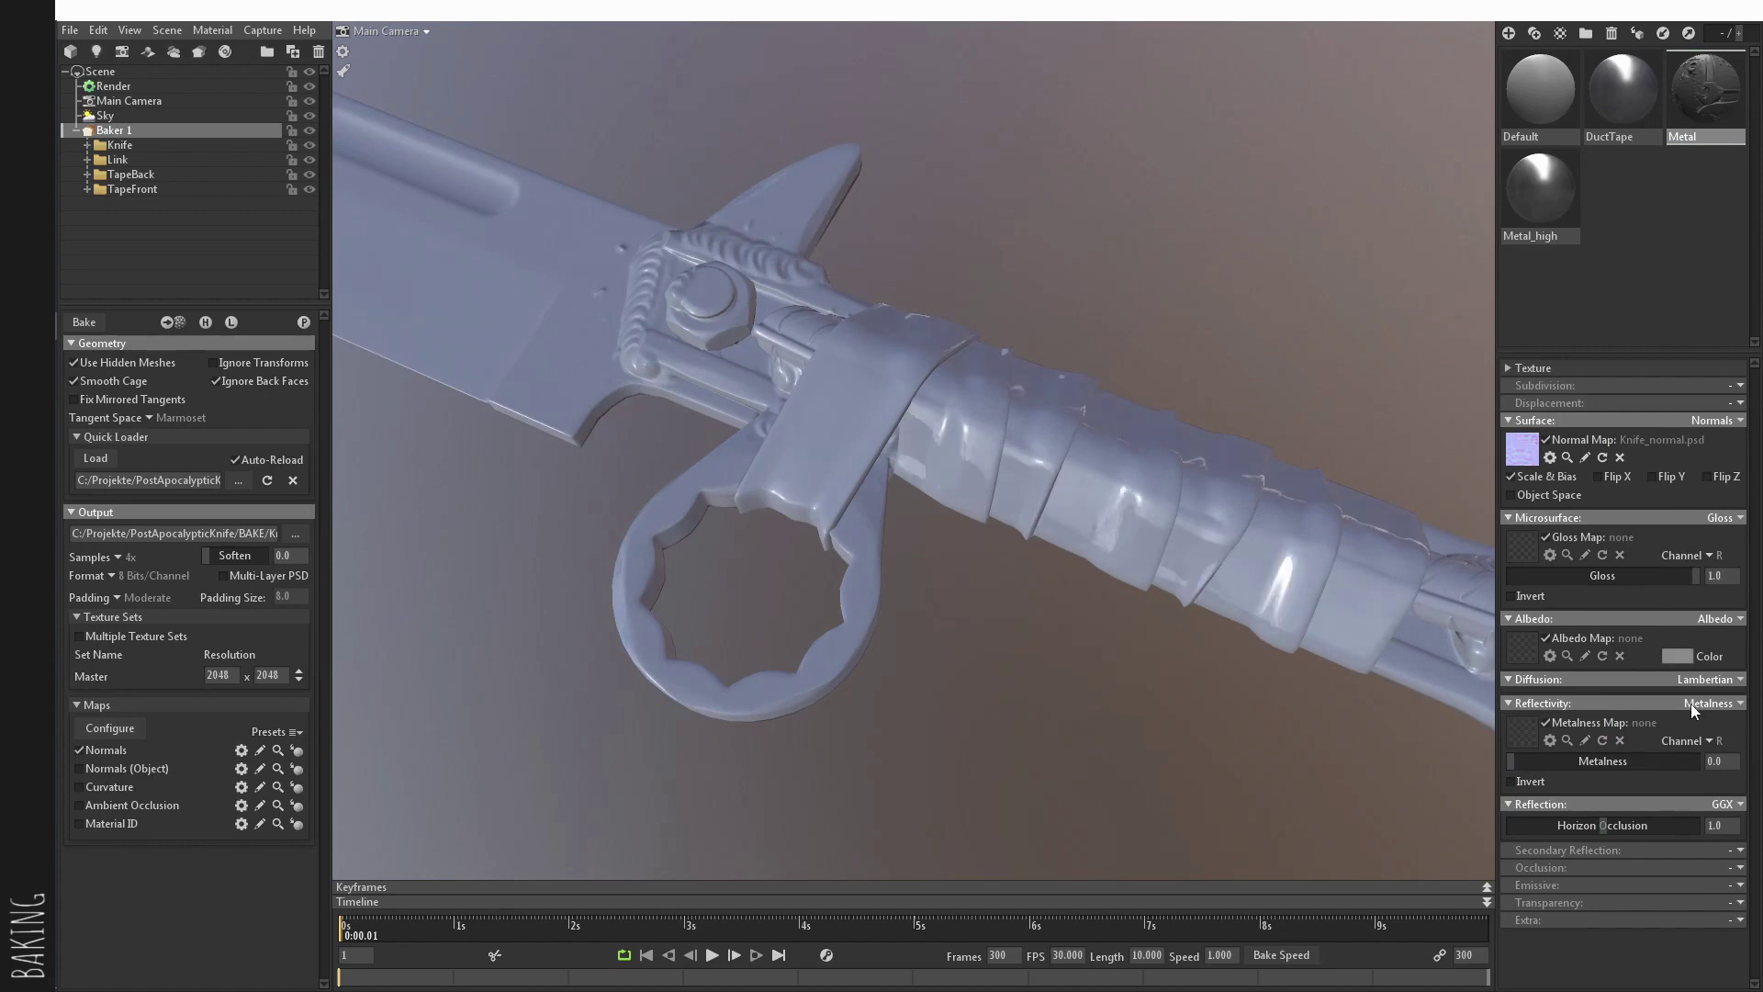
Step: Set the Metal material's albedo color to the light grey aaaaaa
click(1677, 655)
drag(353, 847, 323, 821)
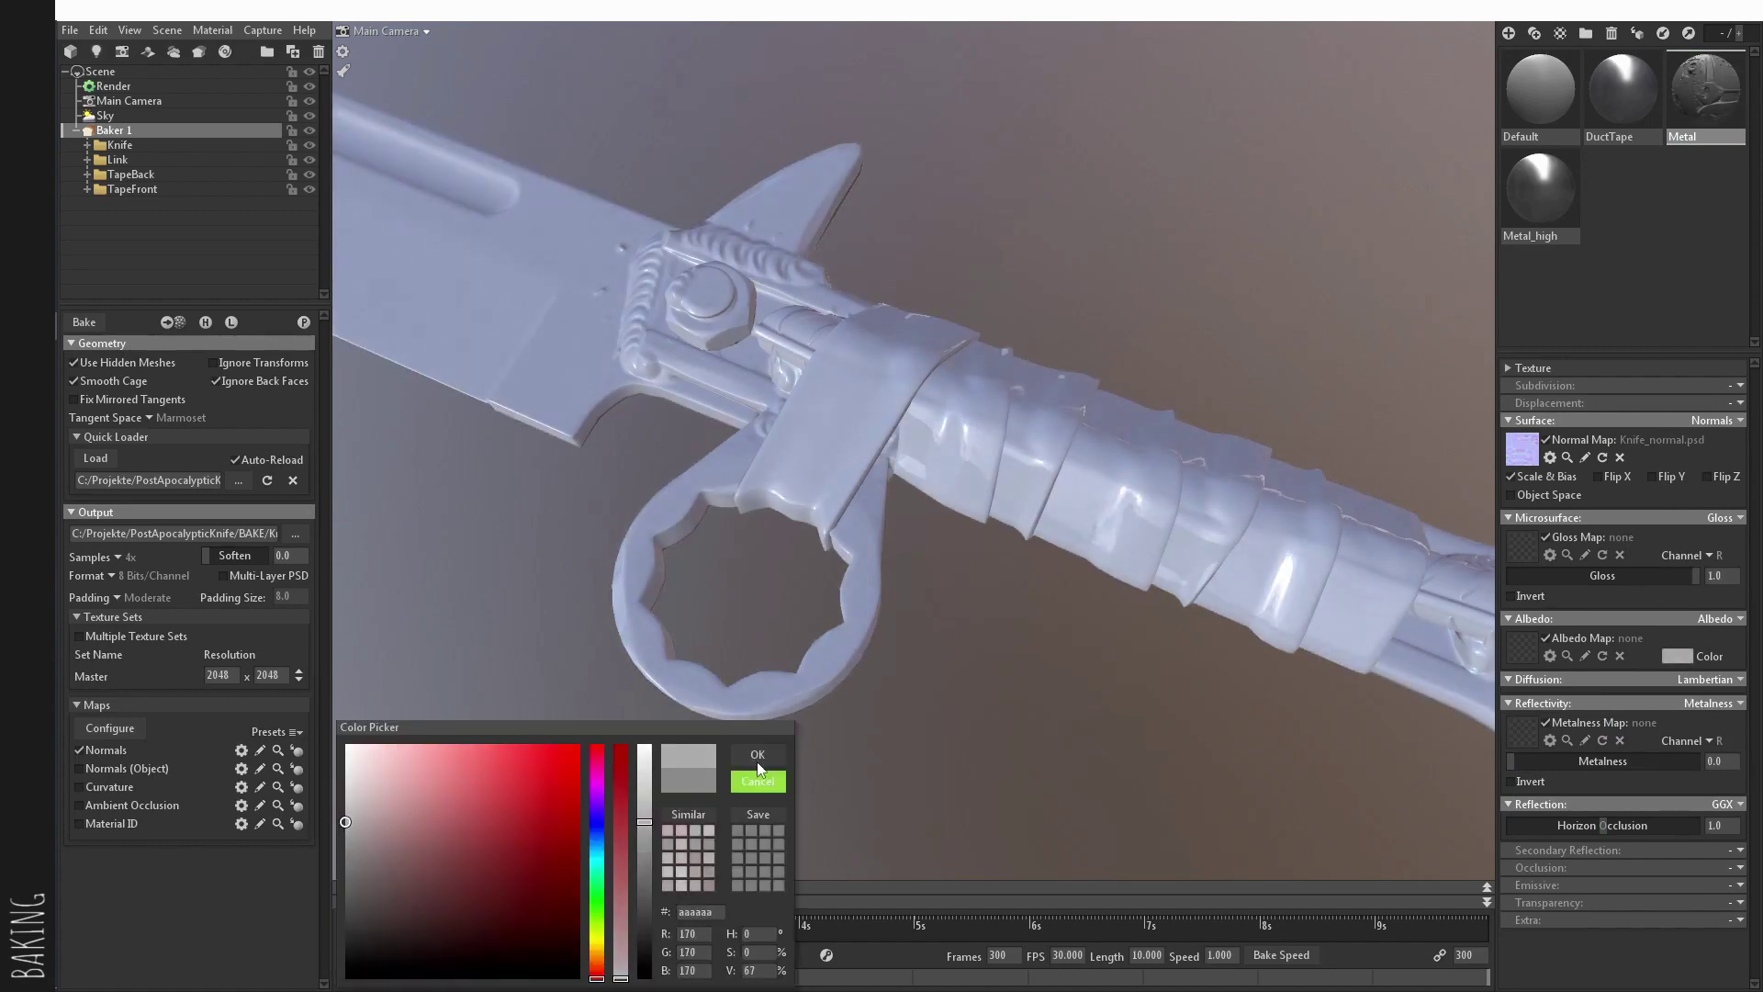
click(757, 756)
Step: Examine the baked normals on the handle, wrench head, welds and chain links from several angles
middle_drag(992, 720, 221, 491)
drag(1212, 689, 886, 573)
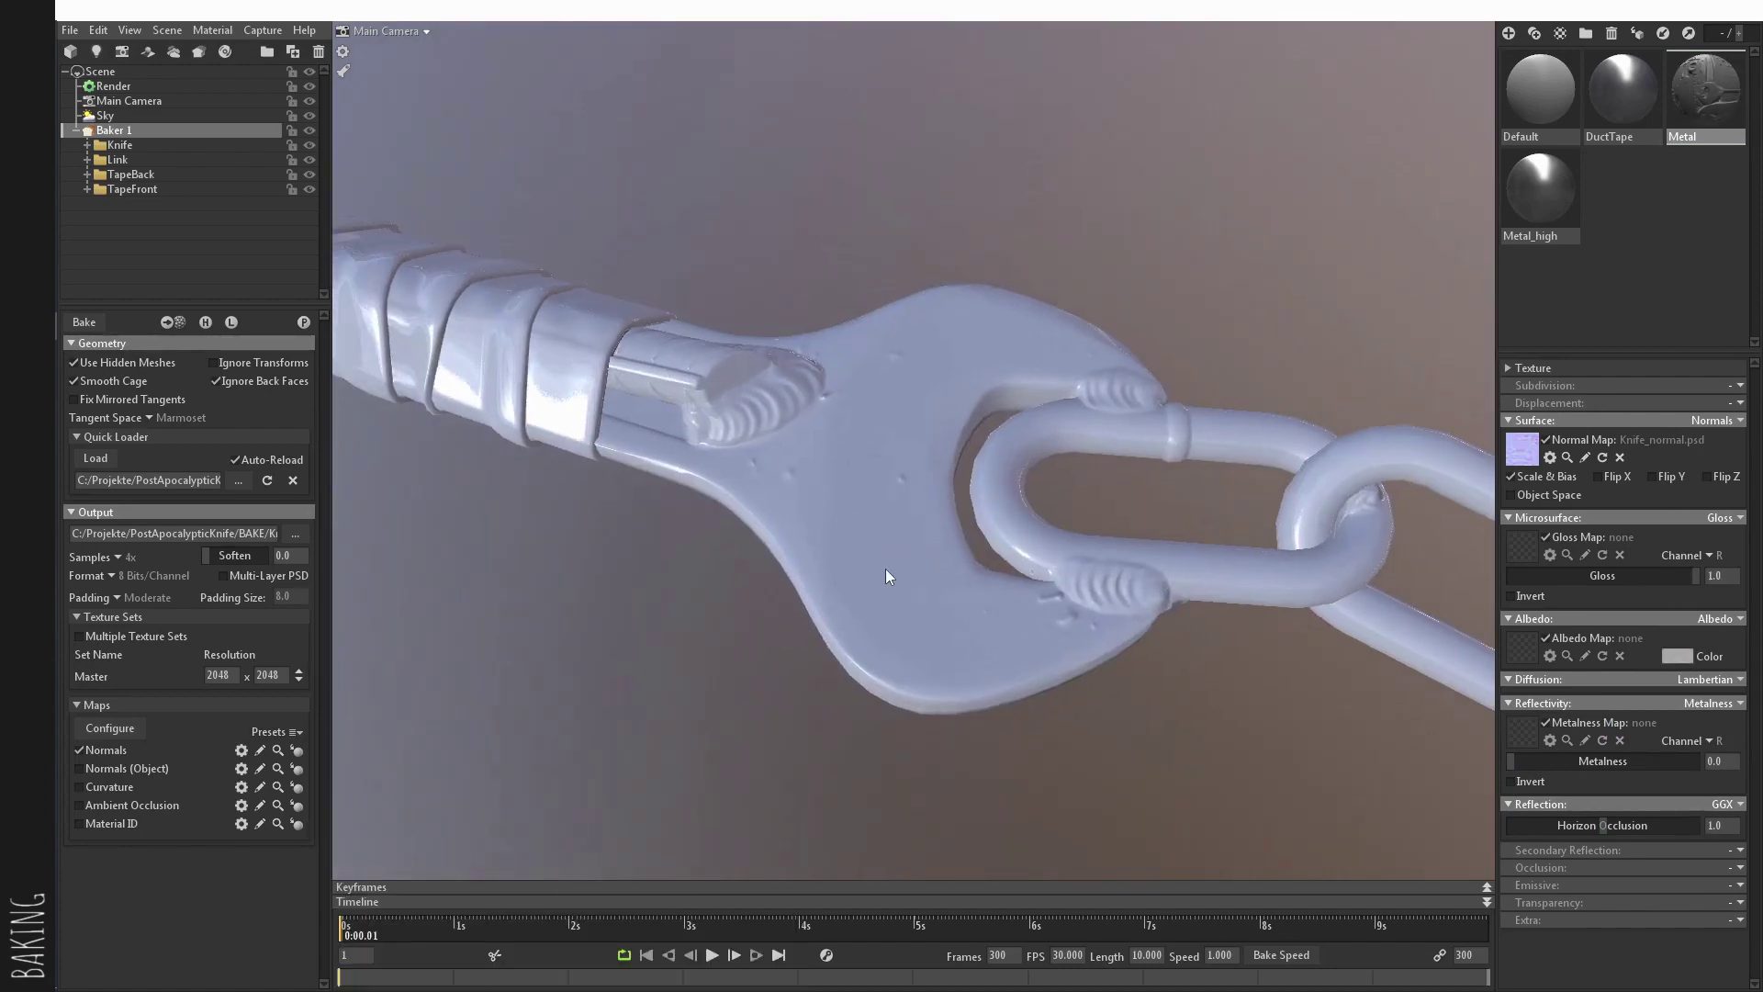
middle_drag(885, 569, 1286, 705)
drag(894, 560, 1102, 538)
middle_drag(1102, 538, 478, 542)
drag(551, 518, 706, 495)
middle_drag(706, 495, 1053, 554)
scroll(1053, 555, up, 3)
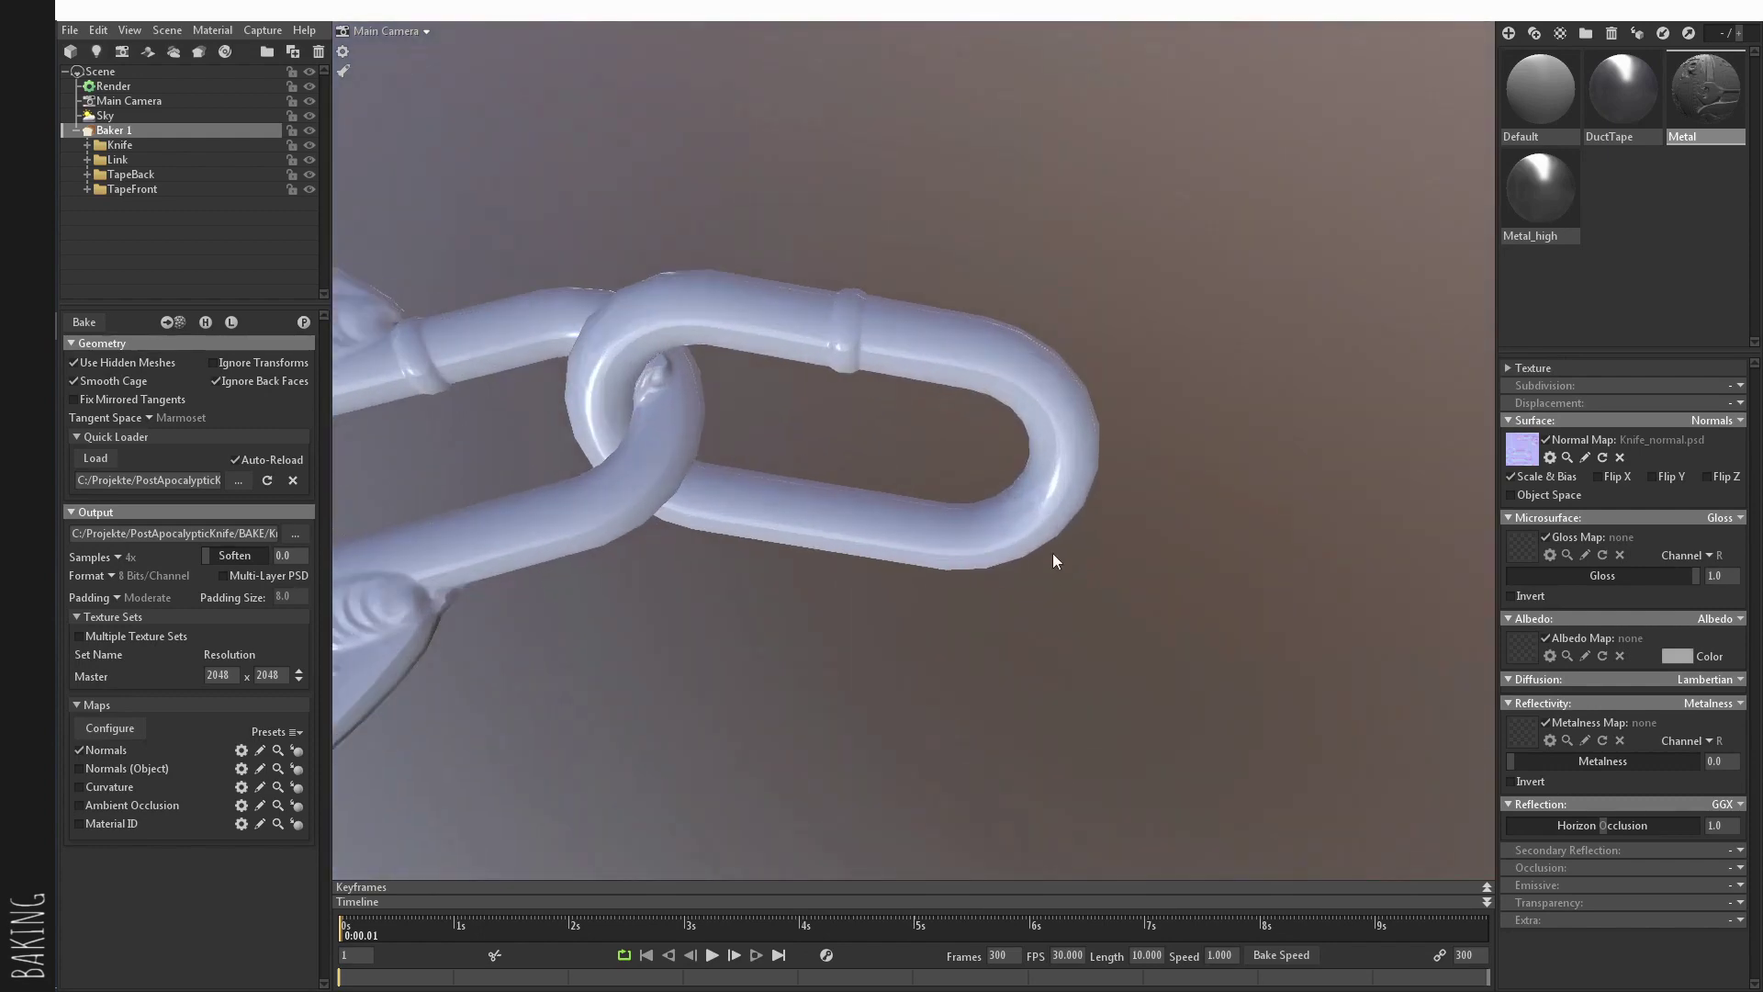
drag(1053, 553, 633, 523)
middle_drag(633, 523, 971, 542)
drag(971, 541, 917, 500)
scroll(917, 500, up, 2)
middle_drag(1184, 441, 790, 542)
drag(789, 542, 850, 483)
scroll(849, 465, up, 2)
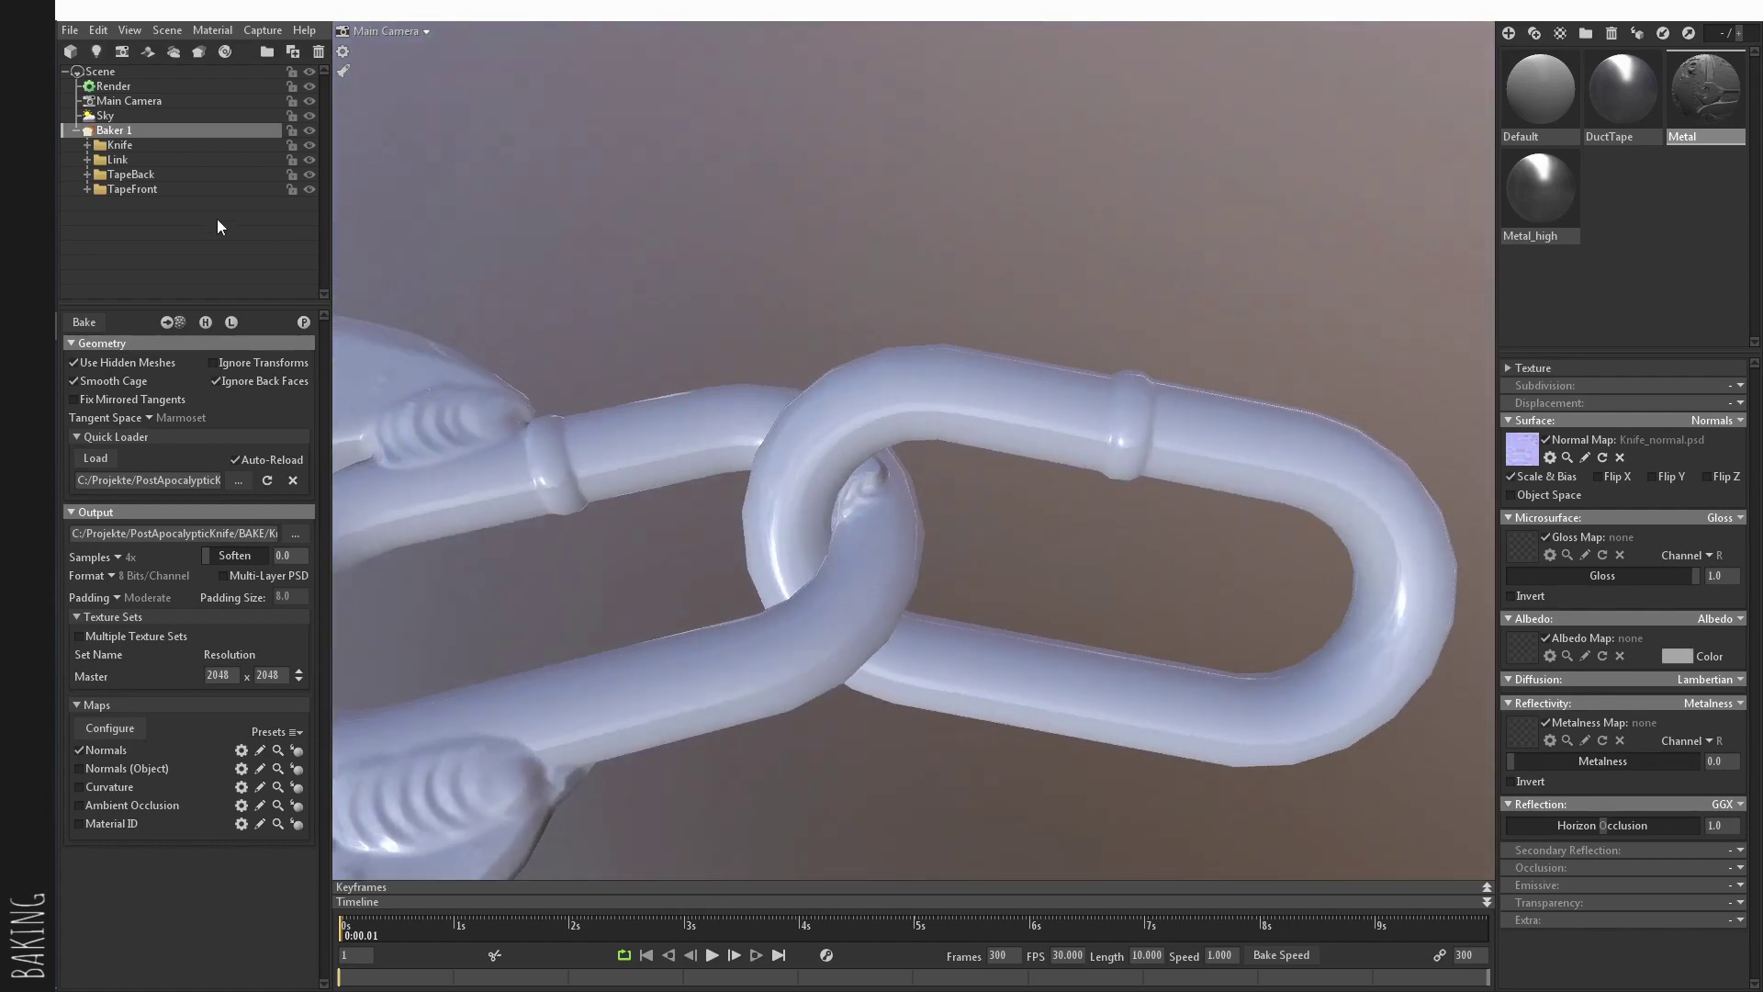
Step: Move Knife_high_add and Knife_high_add02 out of the baker's Knife group to the scene root and hide both meshes
drag(560, 275, 641, 271)
scroll(641, 272, down, 3)
middle_drag(641, 272, 767, 265)
drag(768, 264, 698, 316)
click(86, 144)
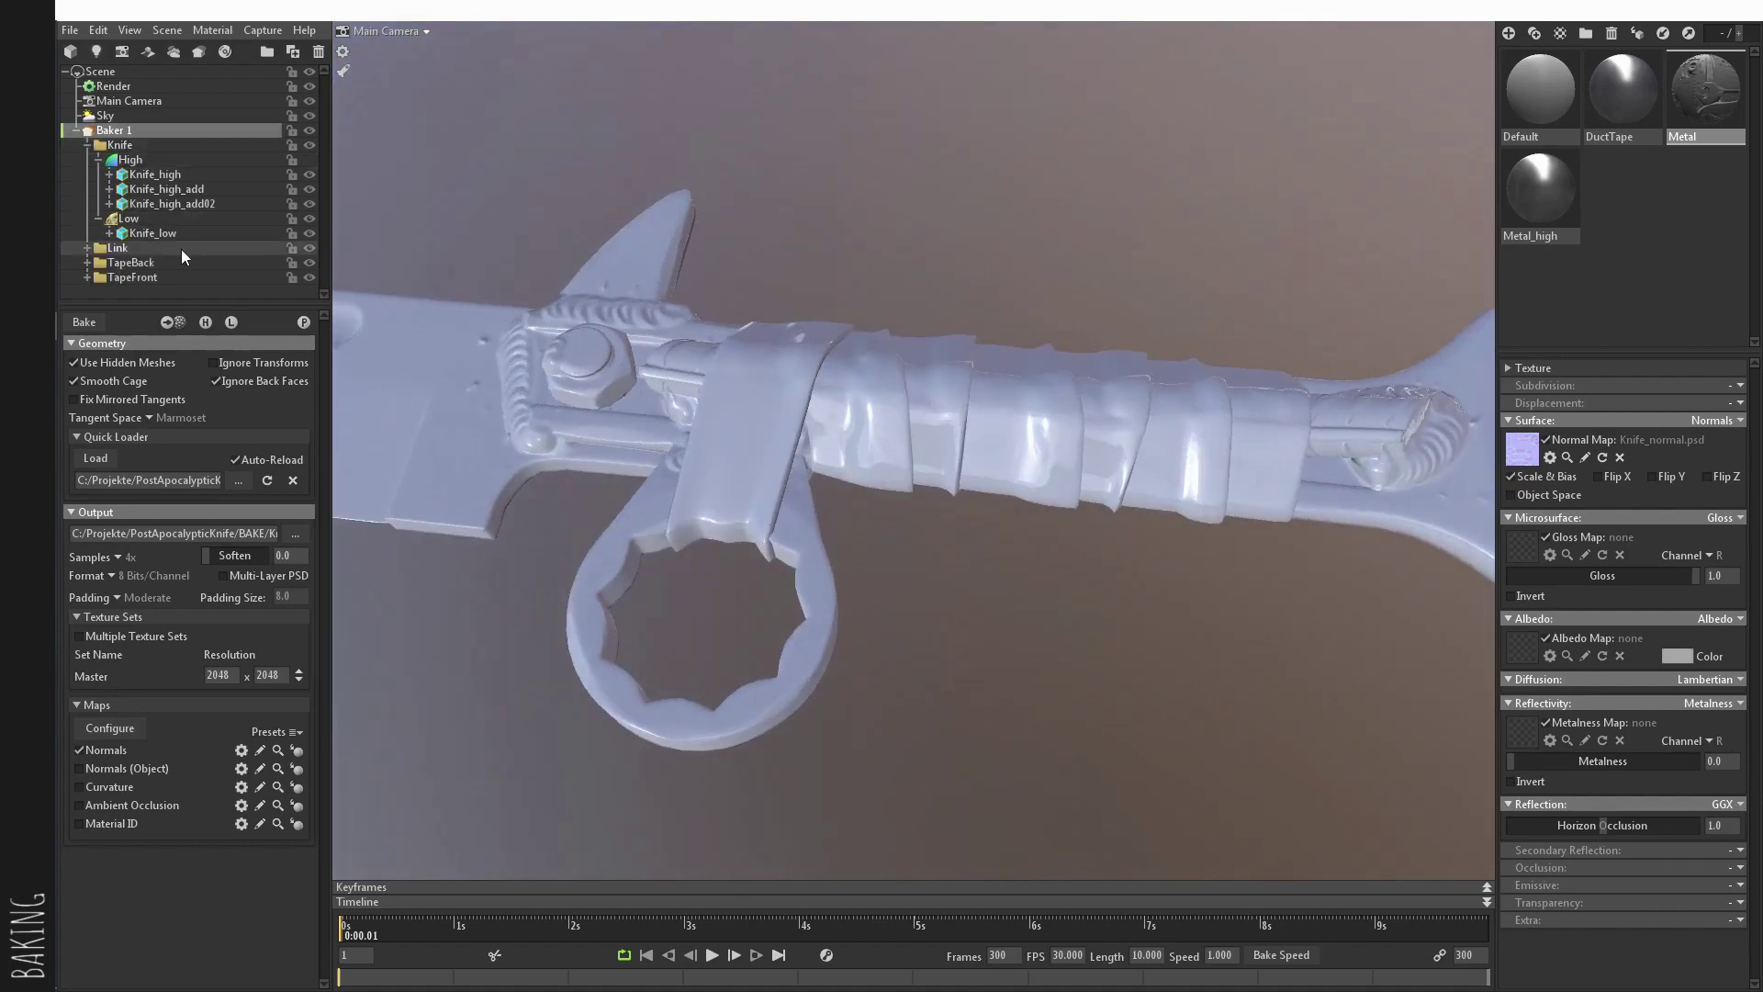
click(165, 188)
ctrl+click(204, 203)
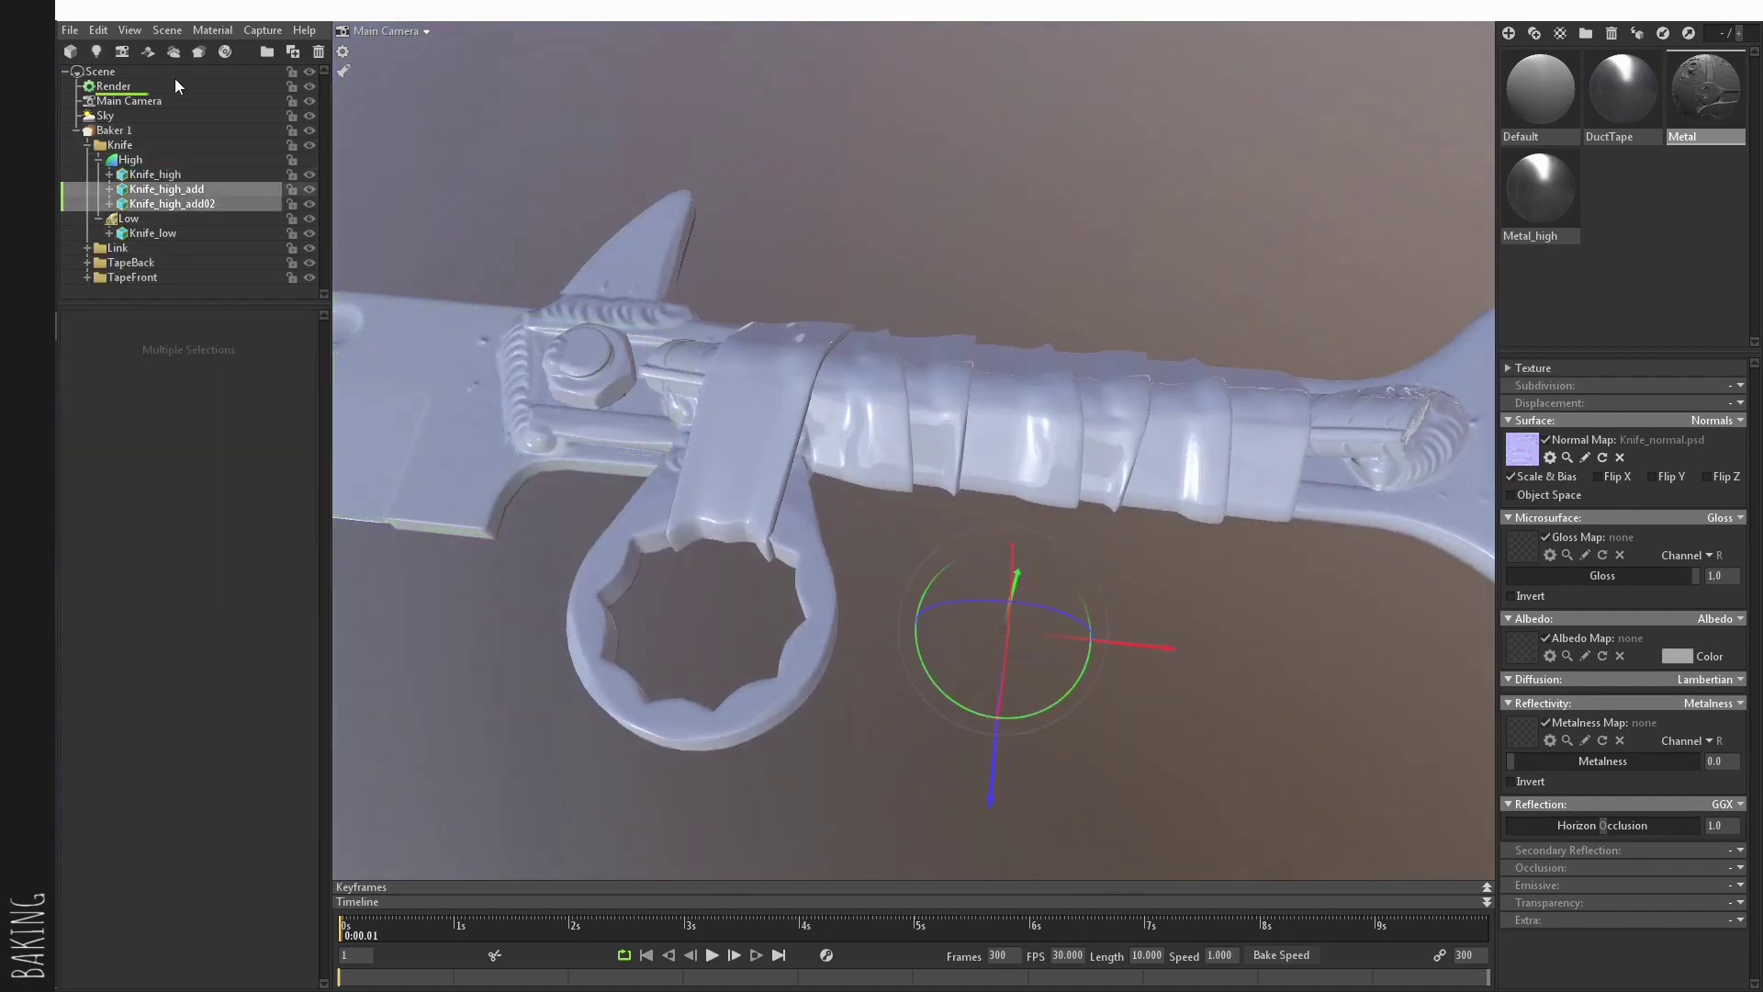
drag(175, 79, 174, 68)
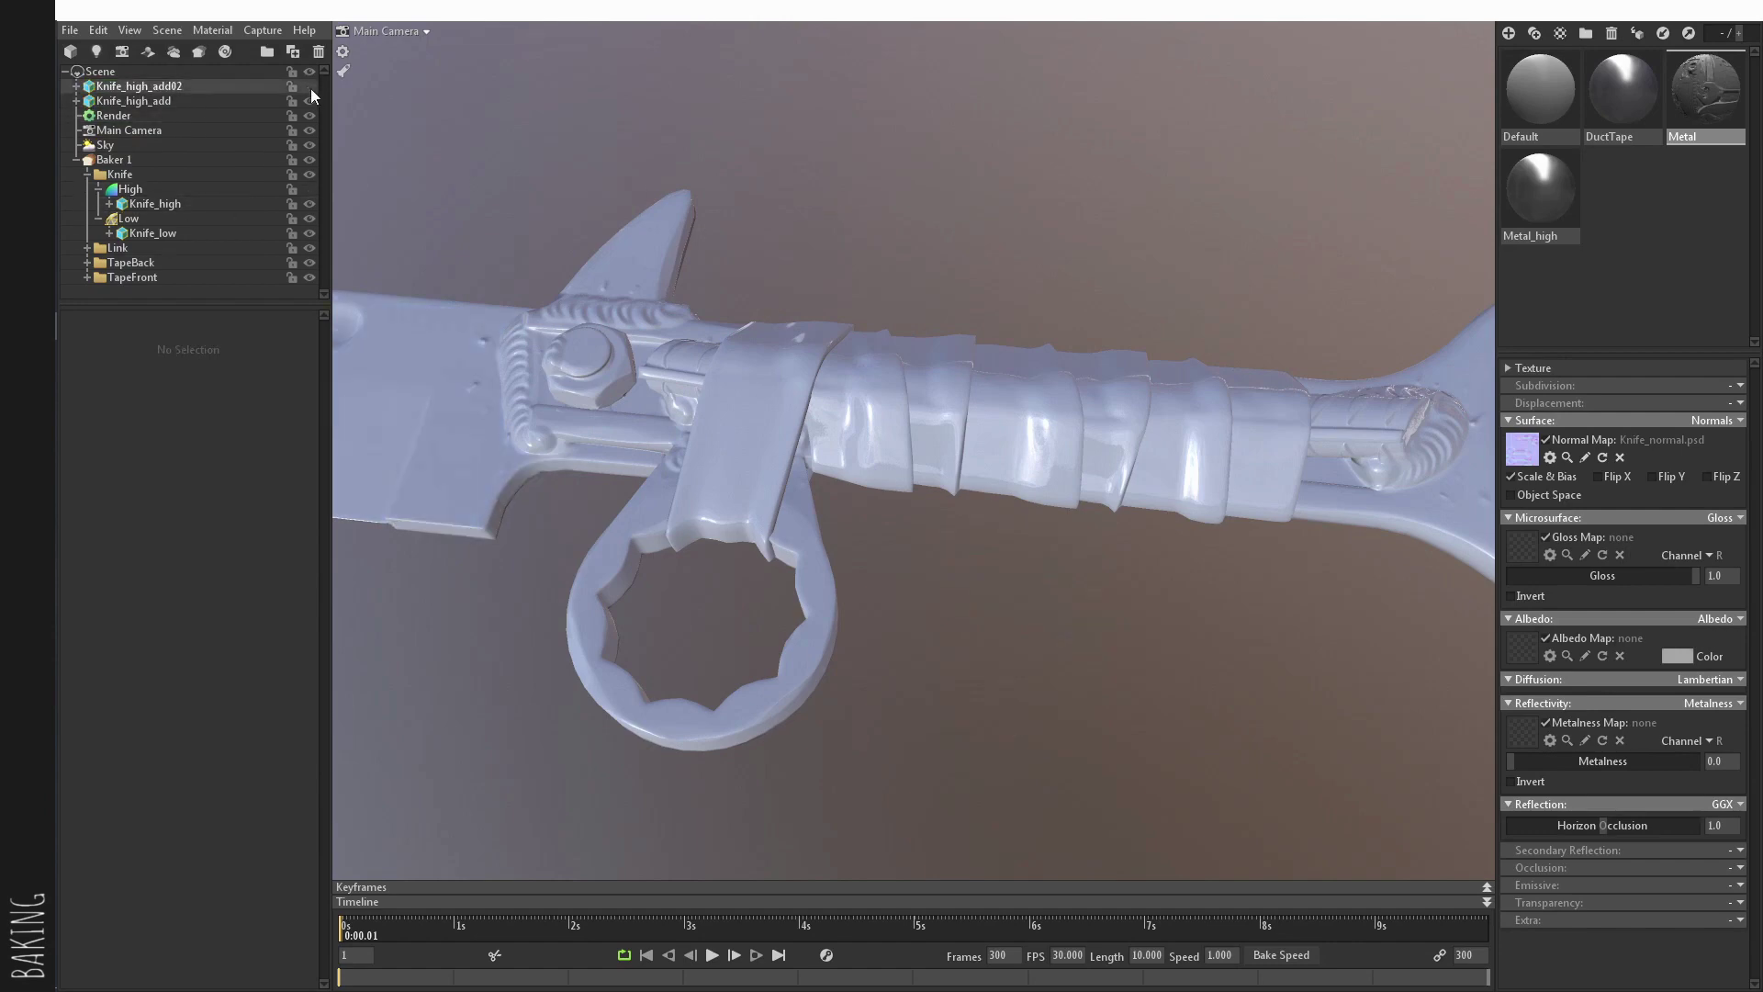
click(310, 101)
Step: Examine the baked normals on the blade, bolt, welds and chain links from several angles
drag(755, 318, 669, 362)
click(76, 160)
click(119, 161)
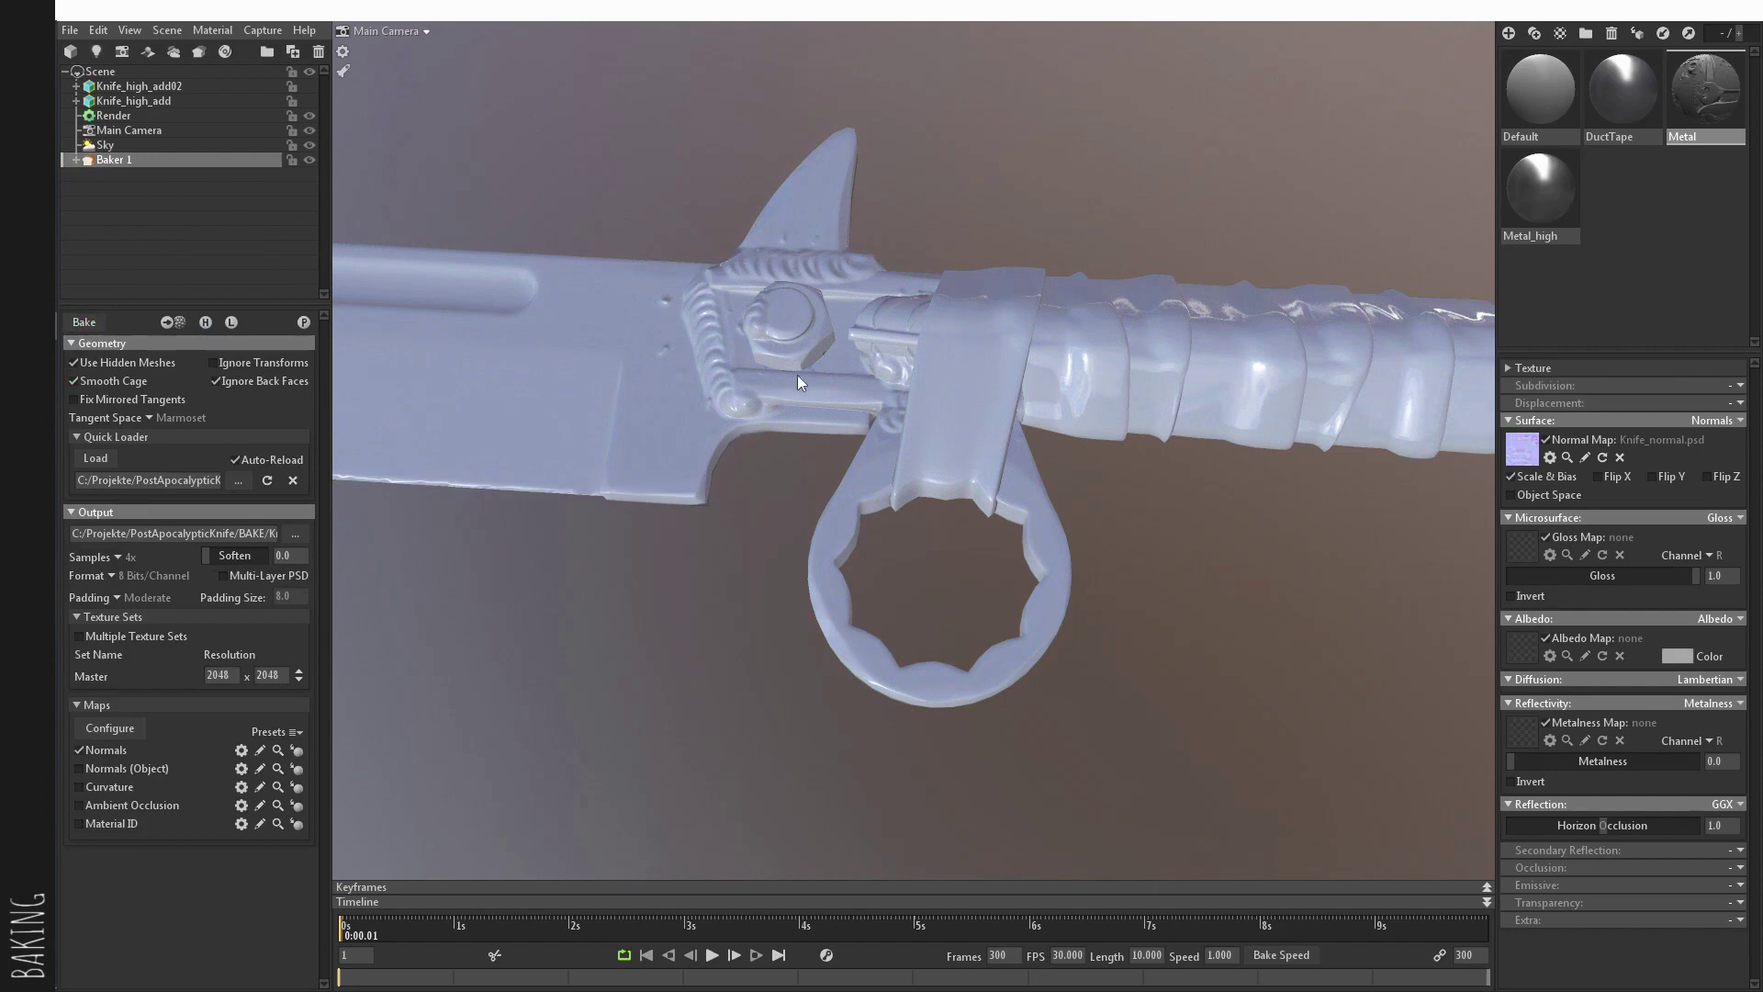
drag(797, 375, 705, 467)
right_drag(705, 467, 858, 566)
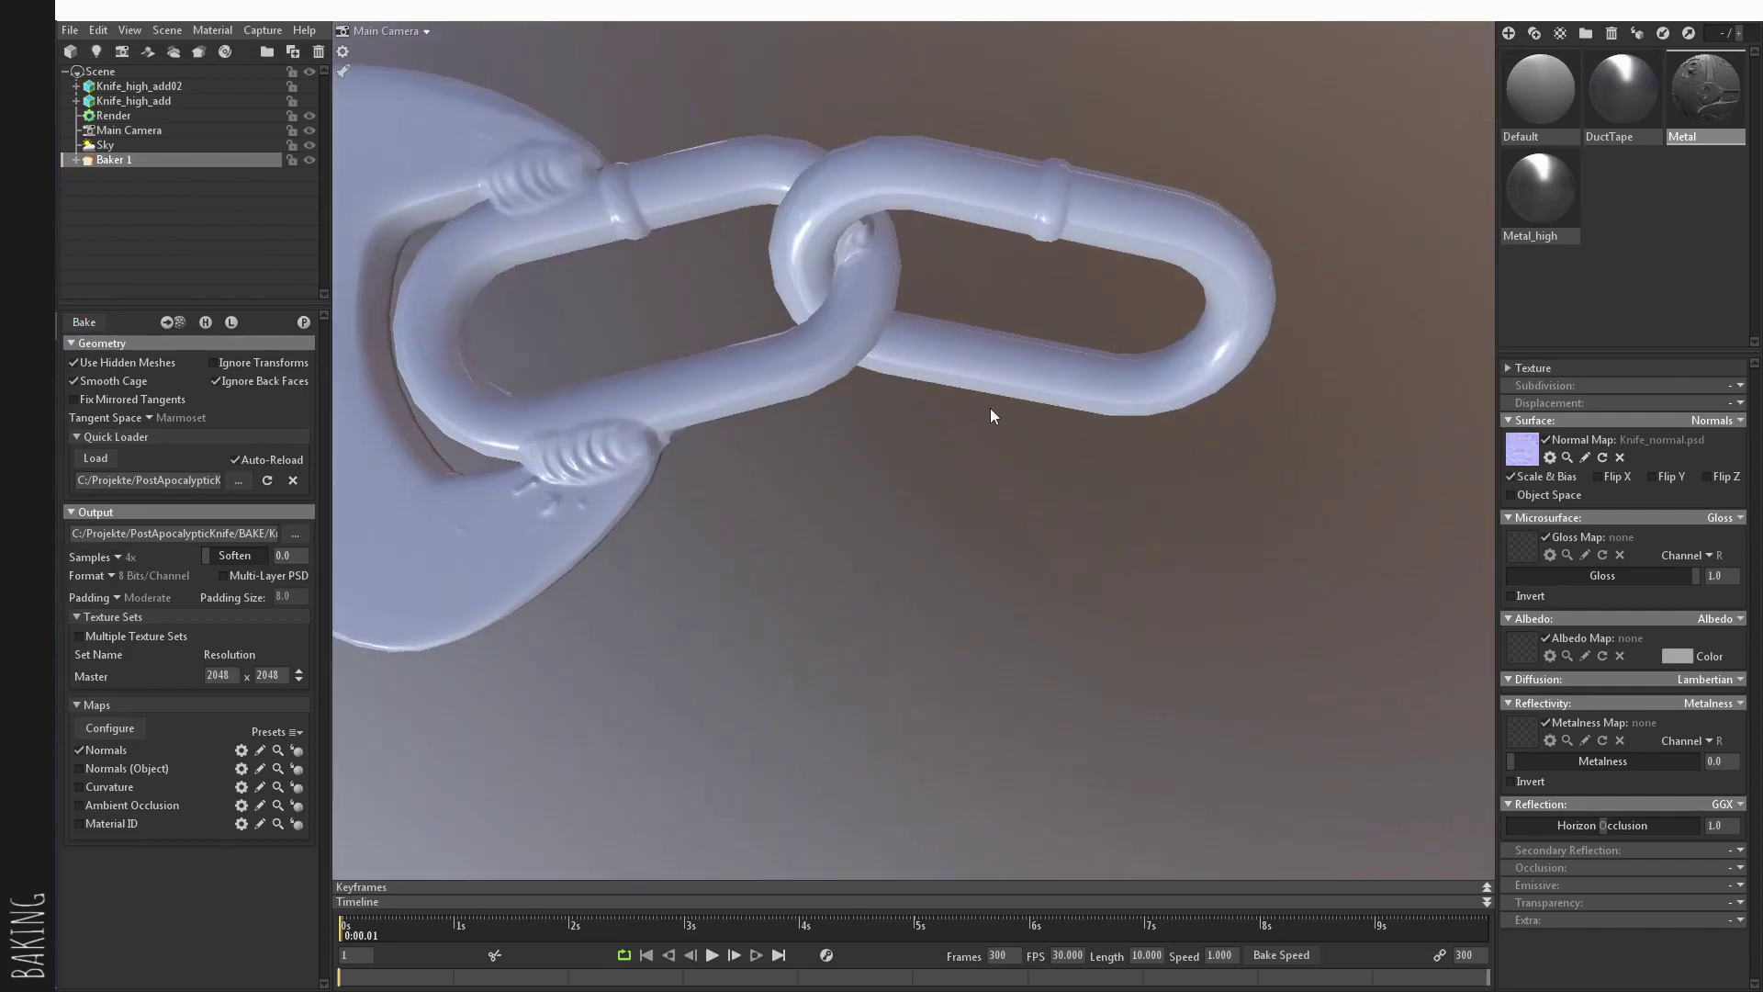
drag(990, 408, 847, 257)
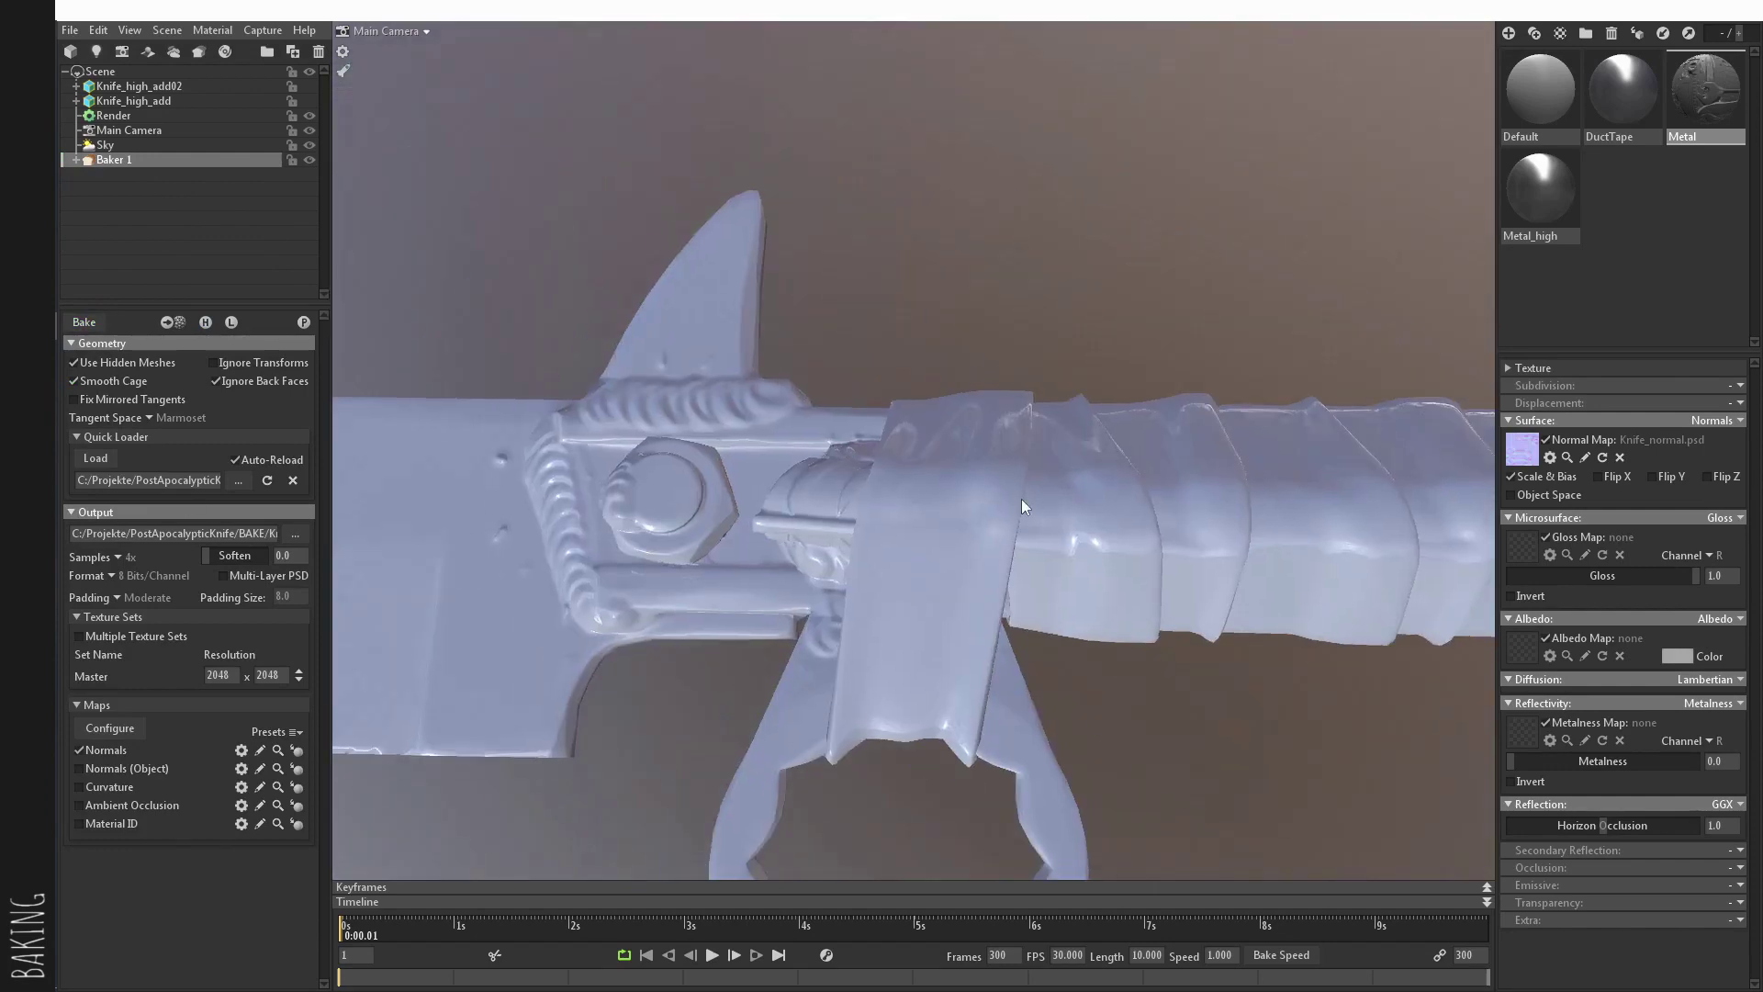
drag(1021, 498, 1002, 483)
middle_drag(1002, 483, 994, 587)
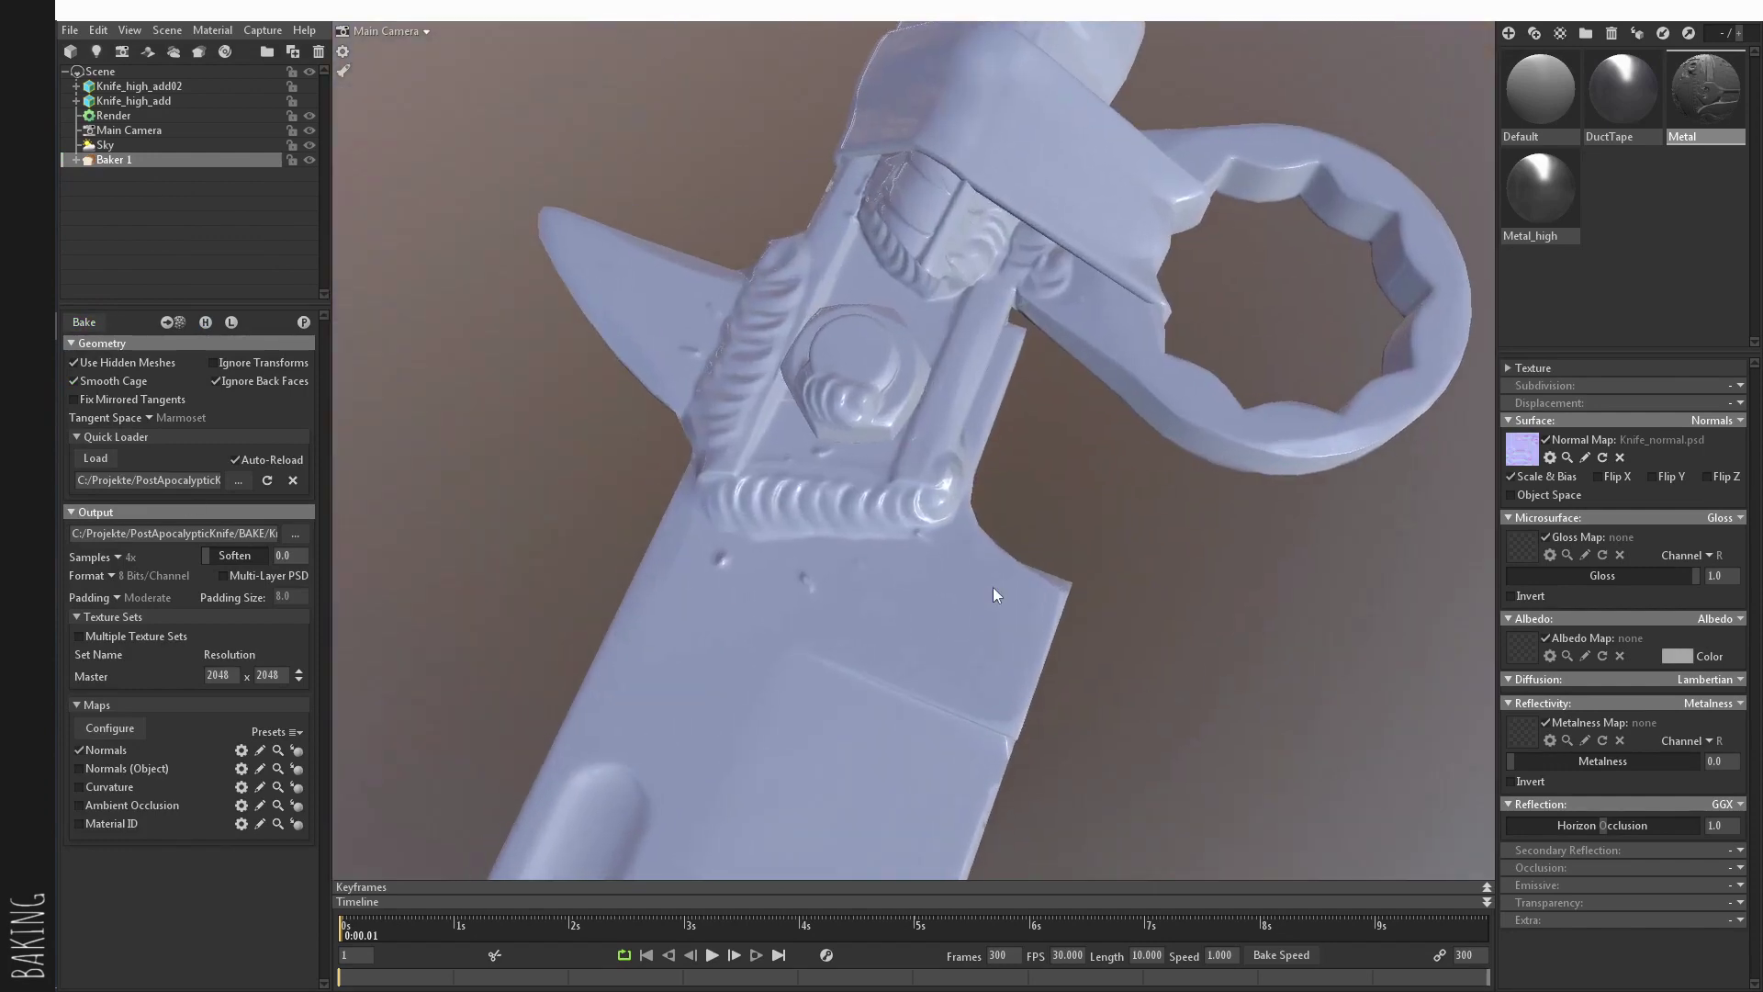
right_drag(993, 587, 987, 675)
drag(477, 349, 435, 244)
Step: Set the cage max offset of the Knife group's low-poly mesh to 1.058
click(77, 160)
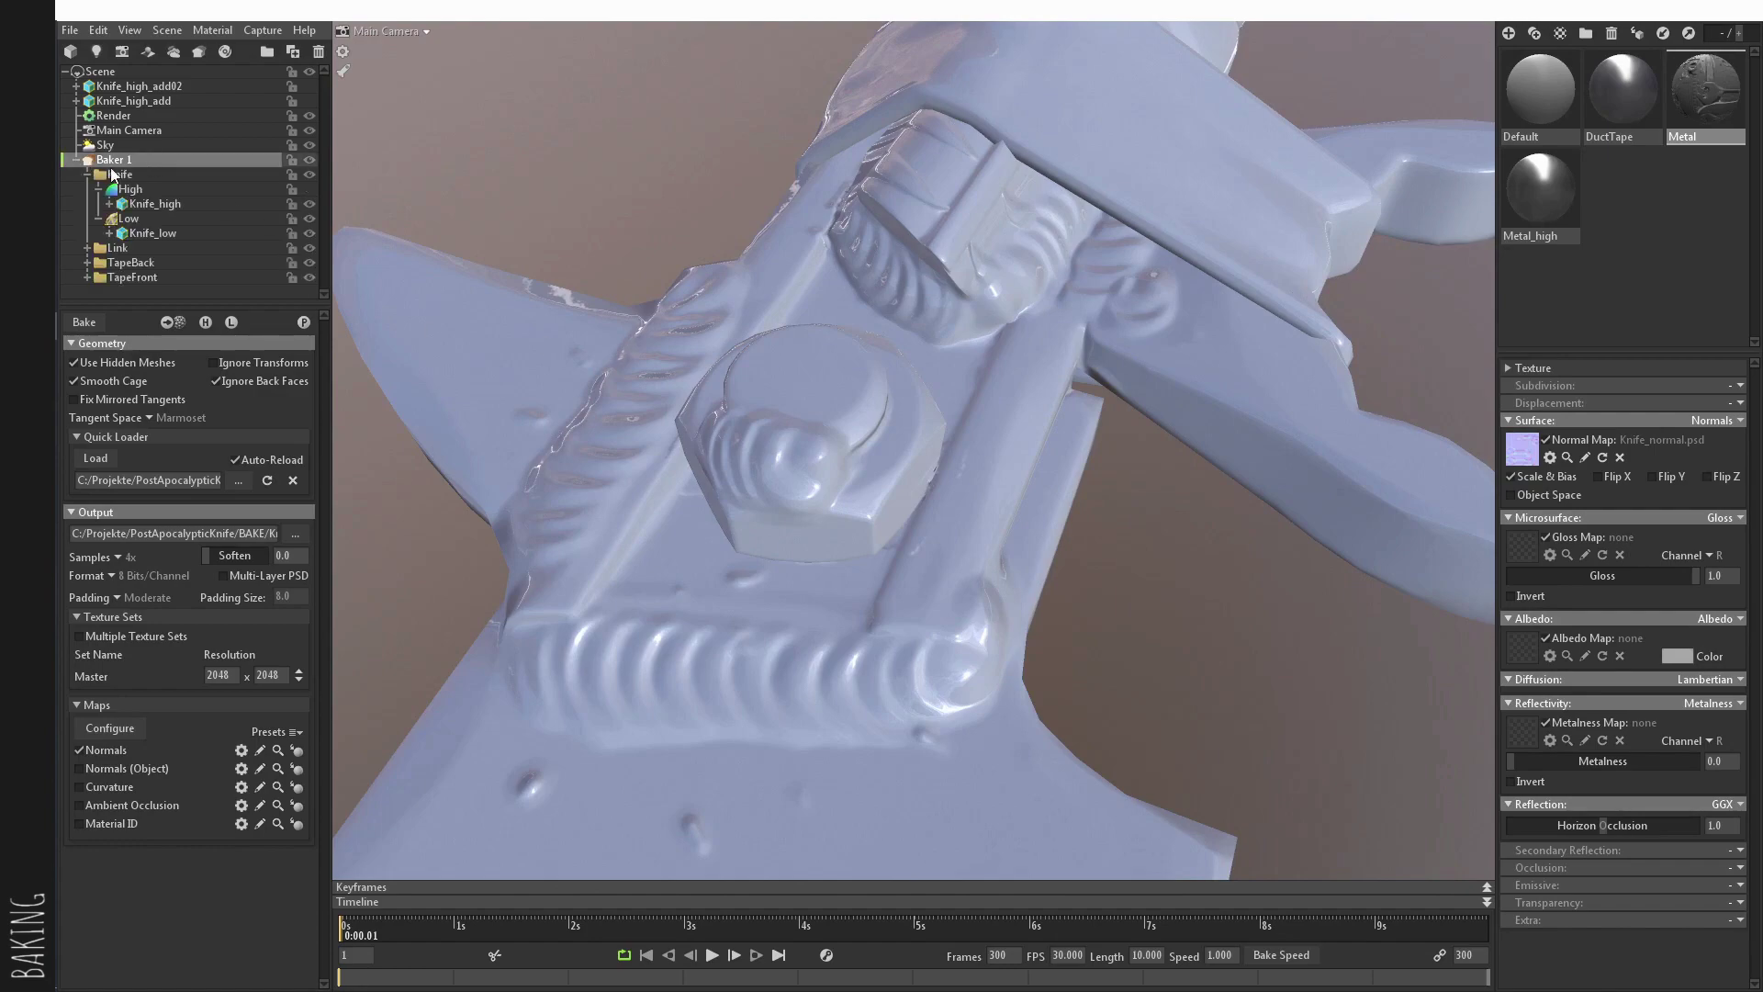
click(110, 175)
click(87, 174)
click(126, 218)
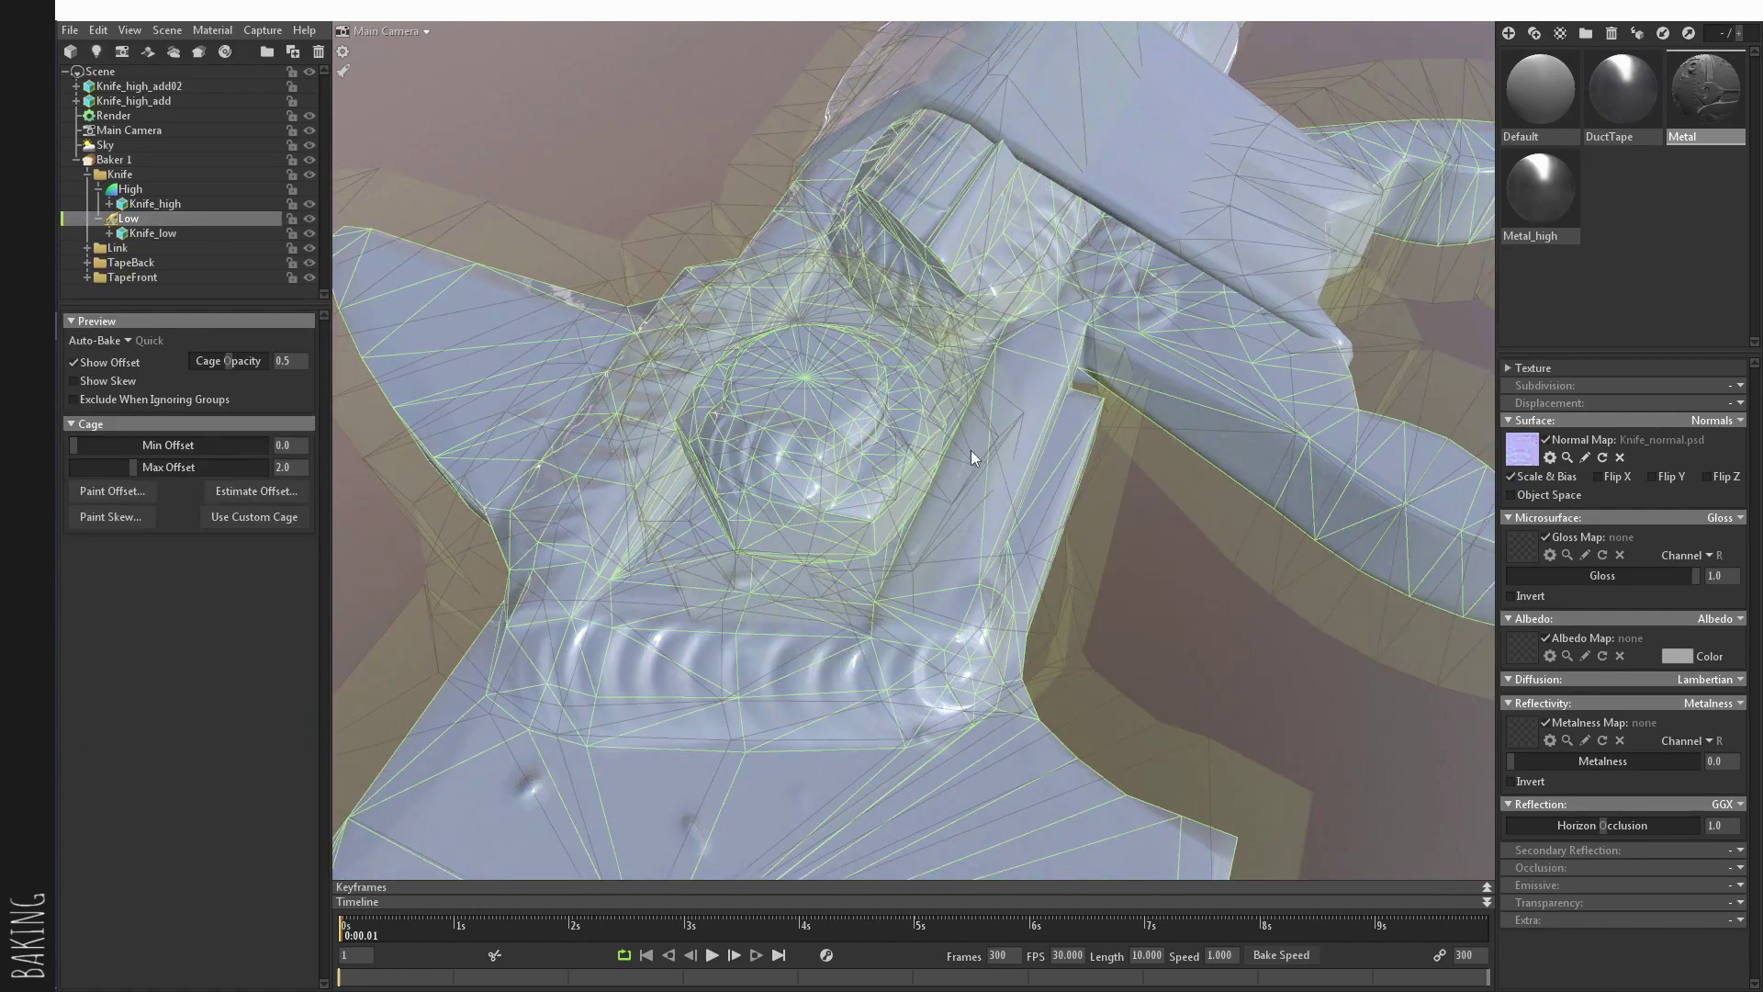
drag(971, 450, 785, 456)
mouse_move(129, 466)
mouse_down()
mouse_move(91, 466)
mouse_move(122, 474)
mouse_up()
drag(827, 395, 1164, 609)
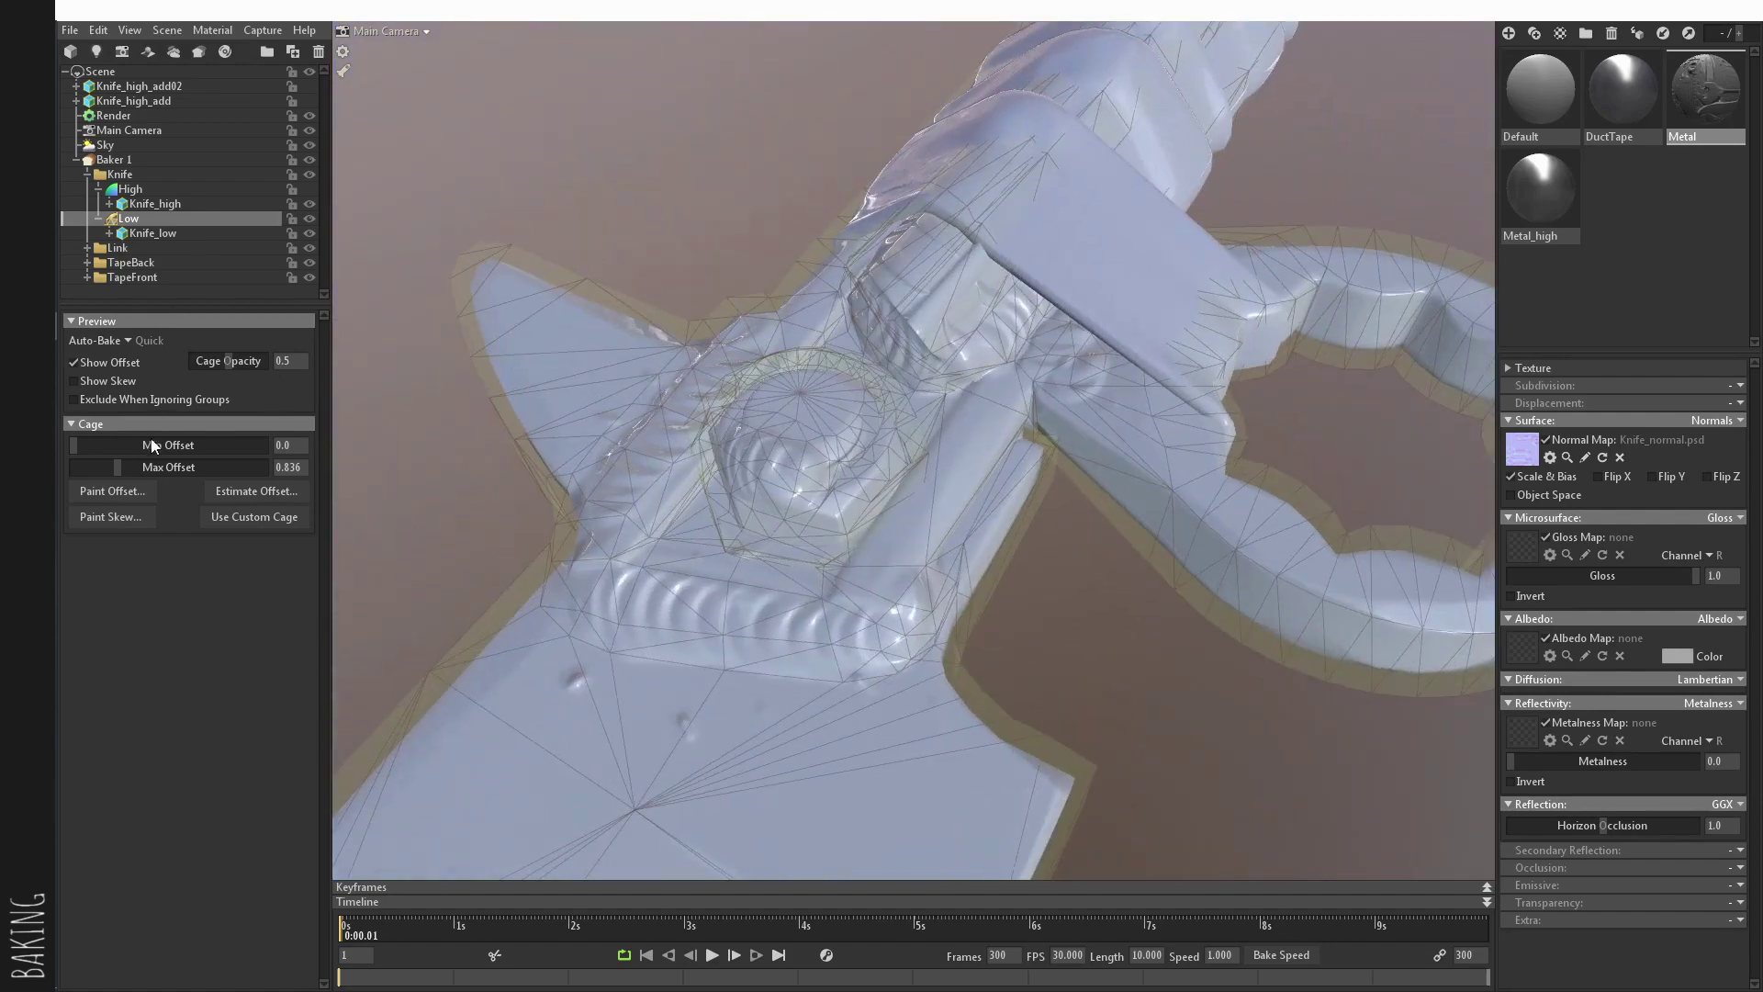
drag(182, 469, 120, 470)
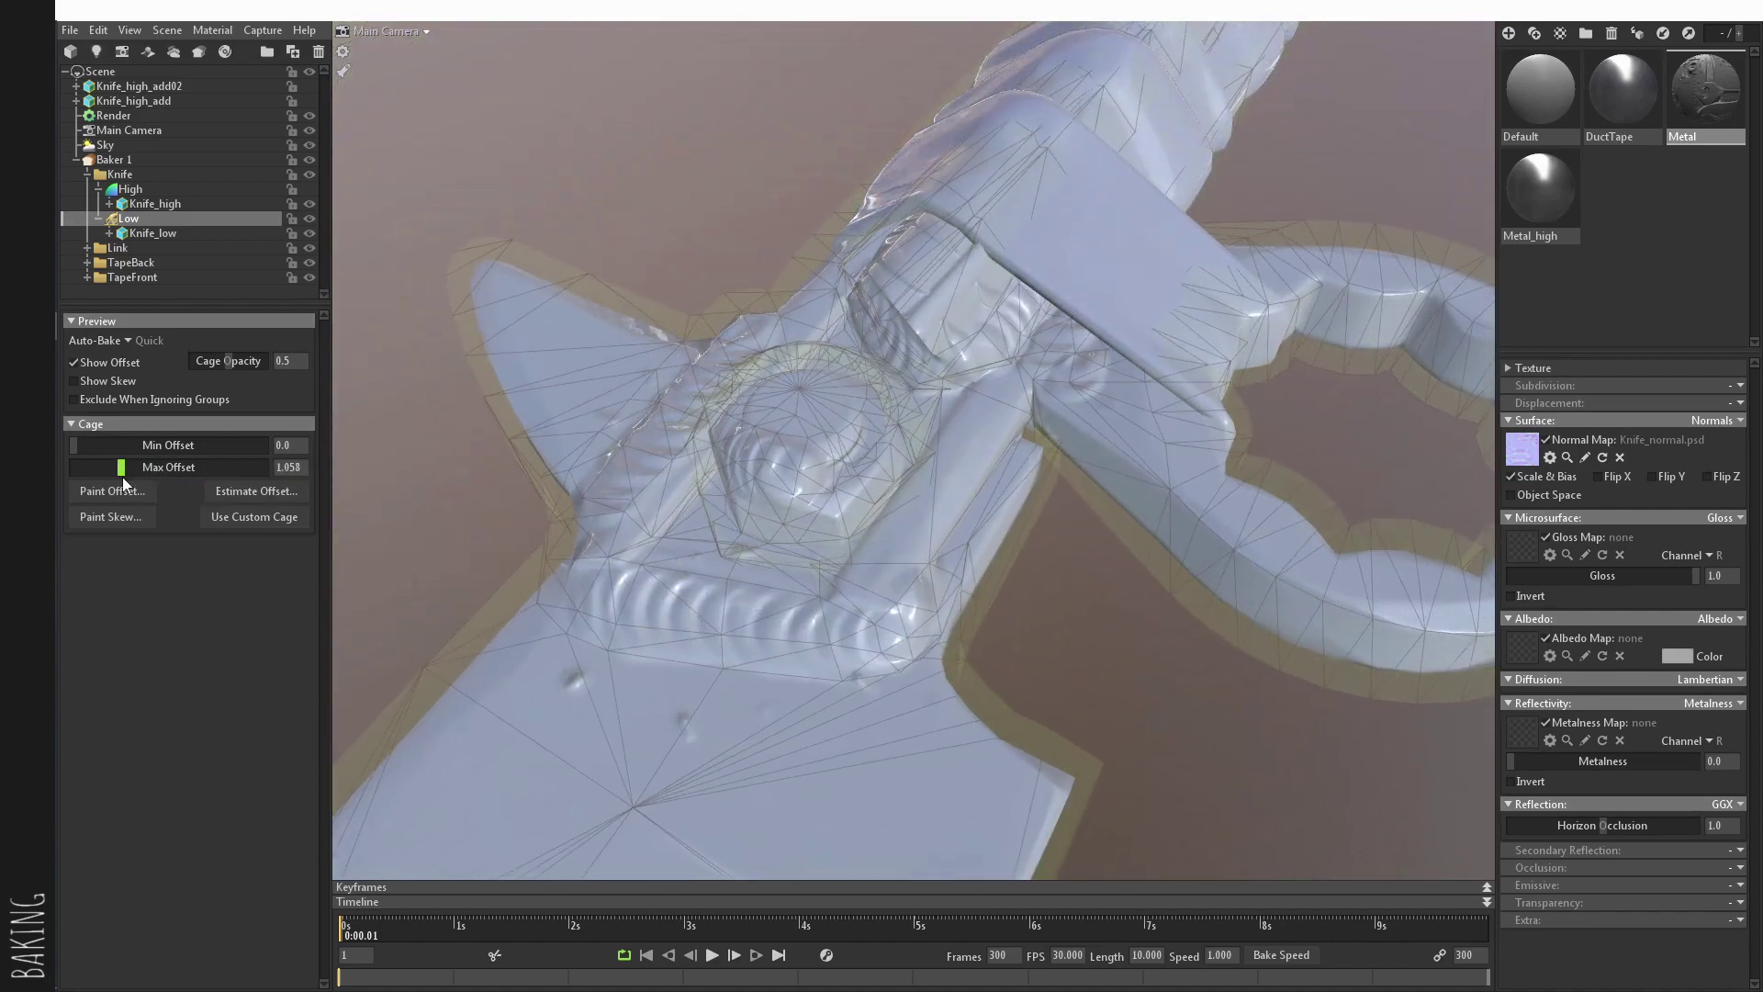
drag(867, 523, 946, 544)
Step: Set the cage max offset of the Link group's low-poly mesh to 1.151
click(87, 175)
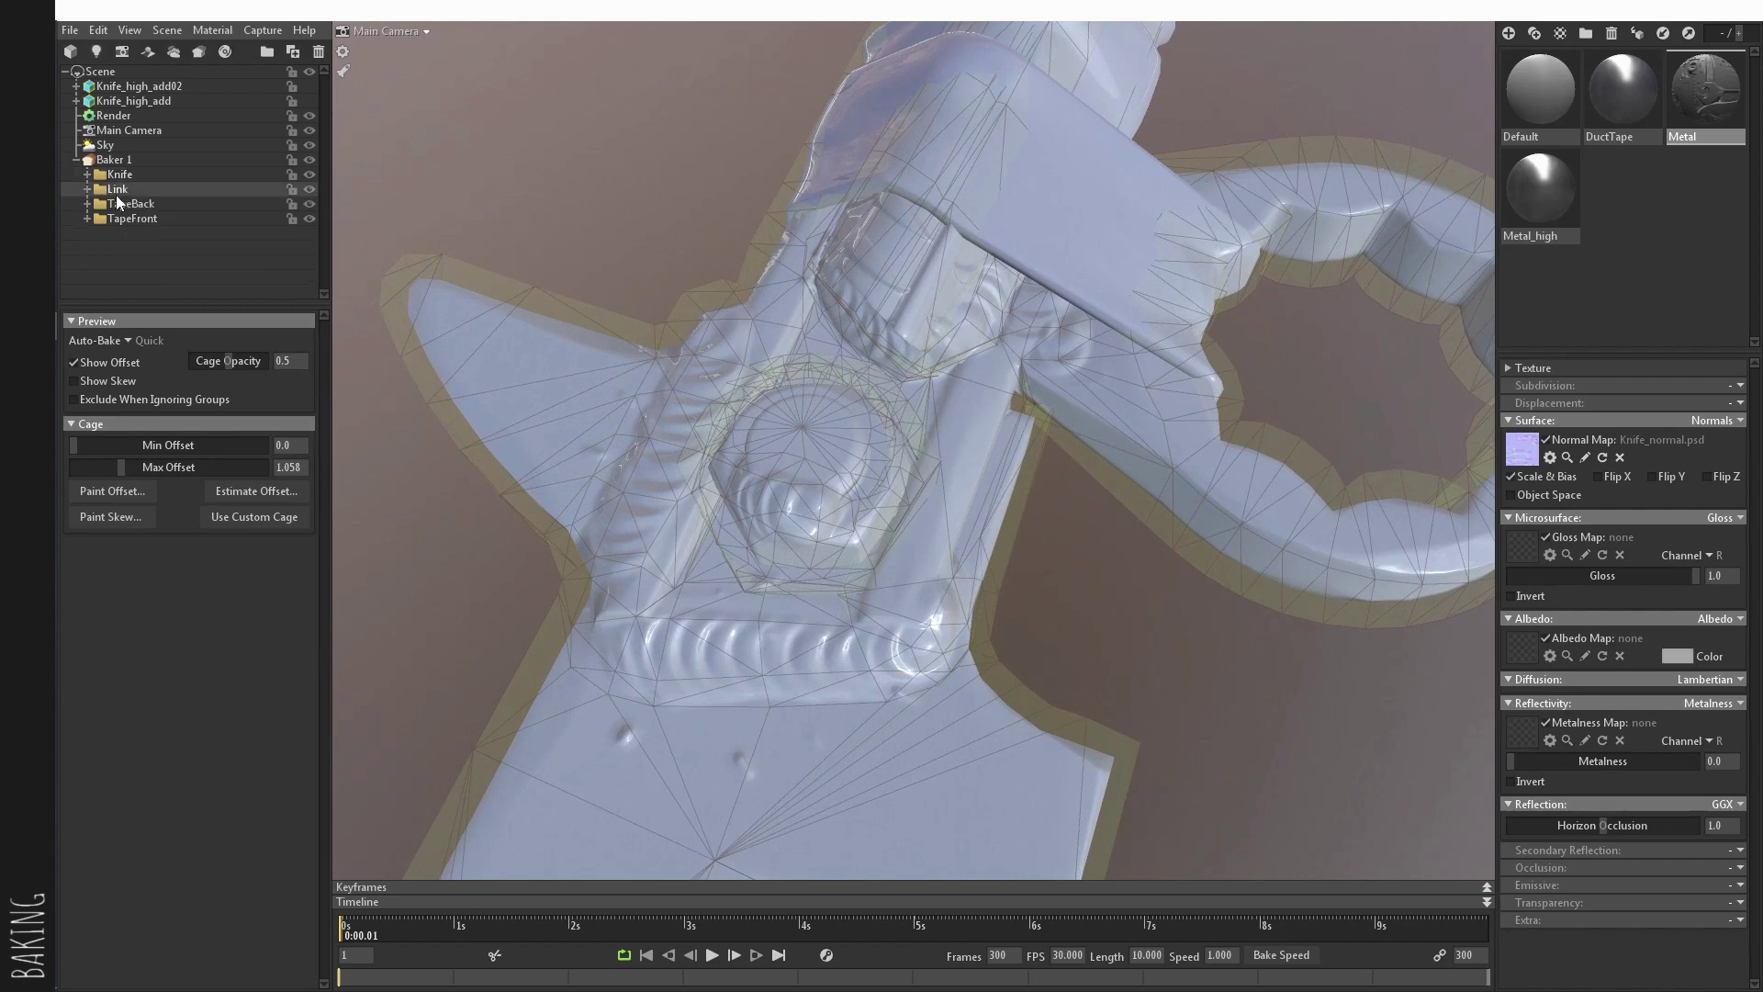
click(87, 189)
click(129, 233)
drag(753, 477, 933, 499)
drag(144, 469, 172, 466)
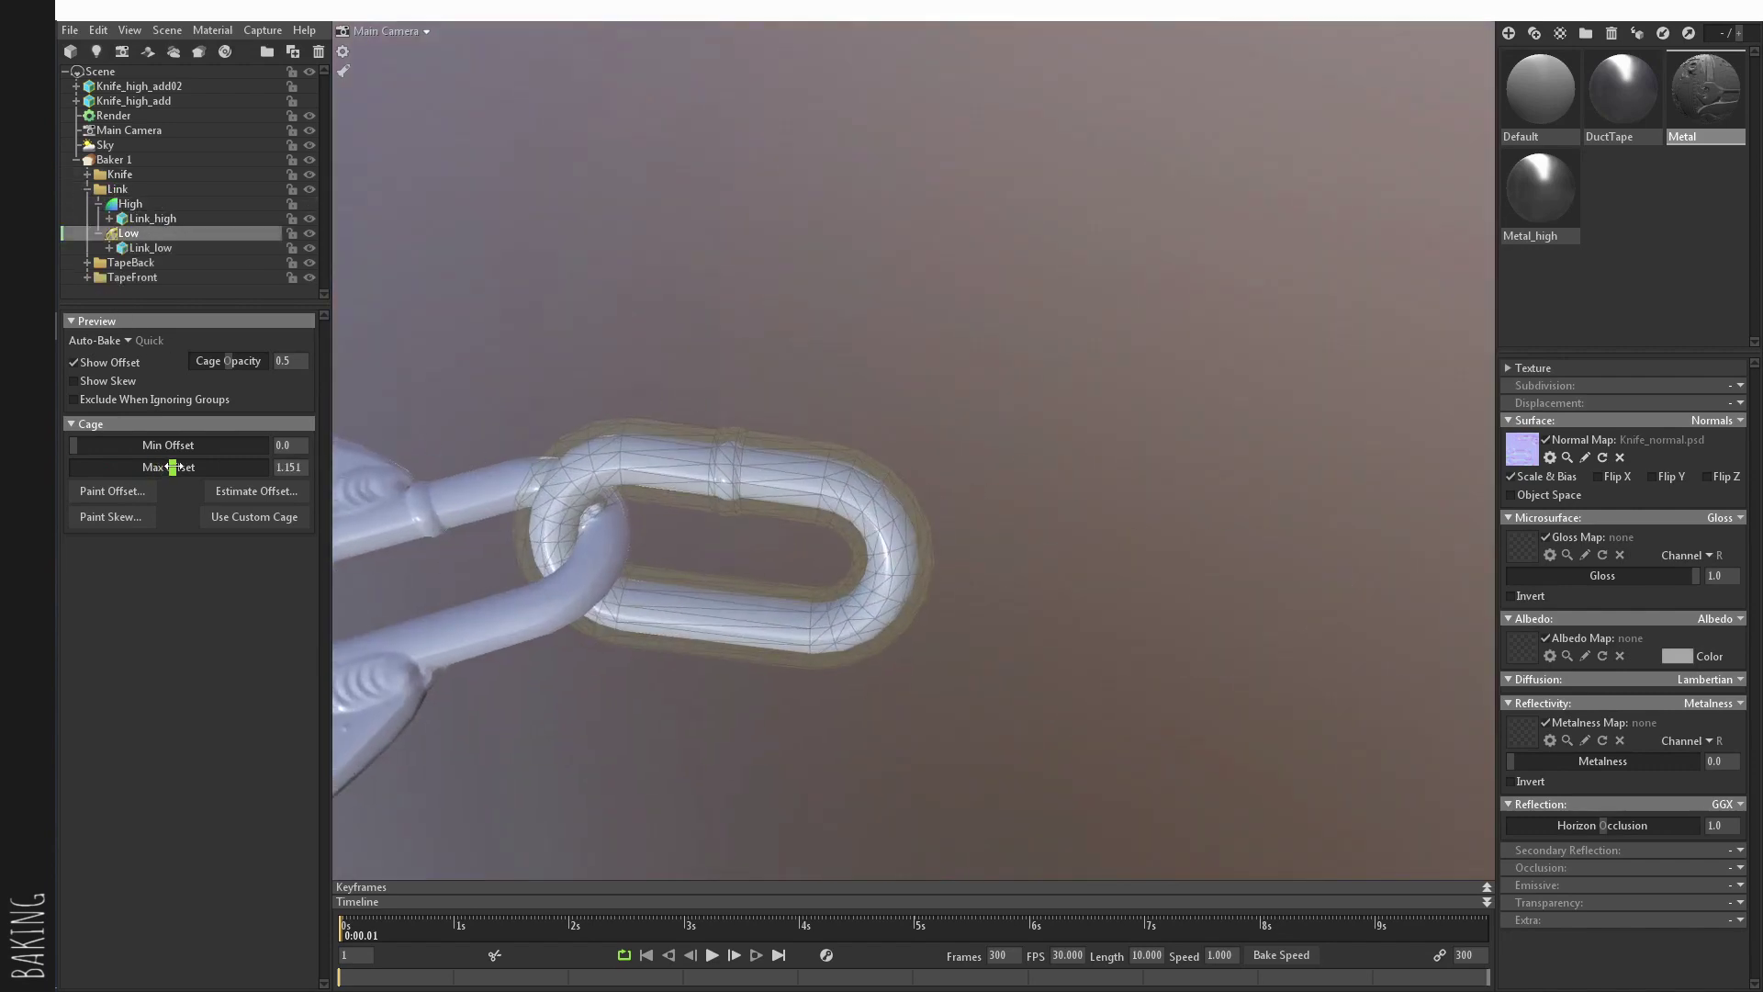
Step: Set the cage max offset of the TapeBack group's low-poly mesh to 0.944
click(87, 189)
click(87, 204)
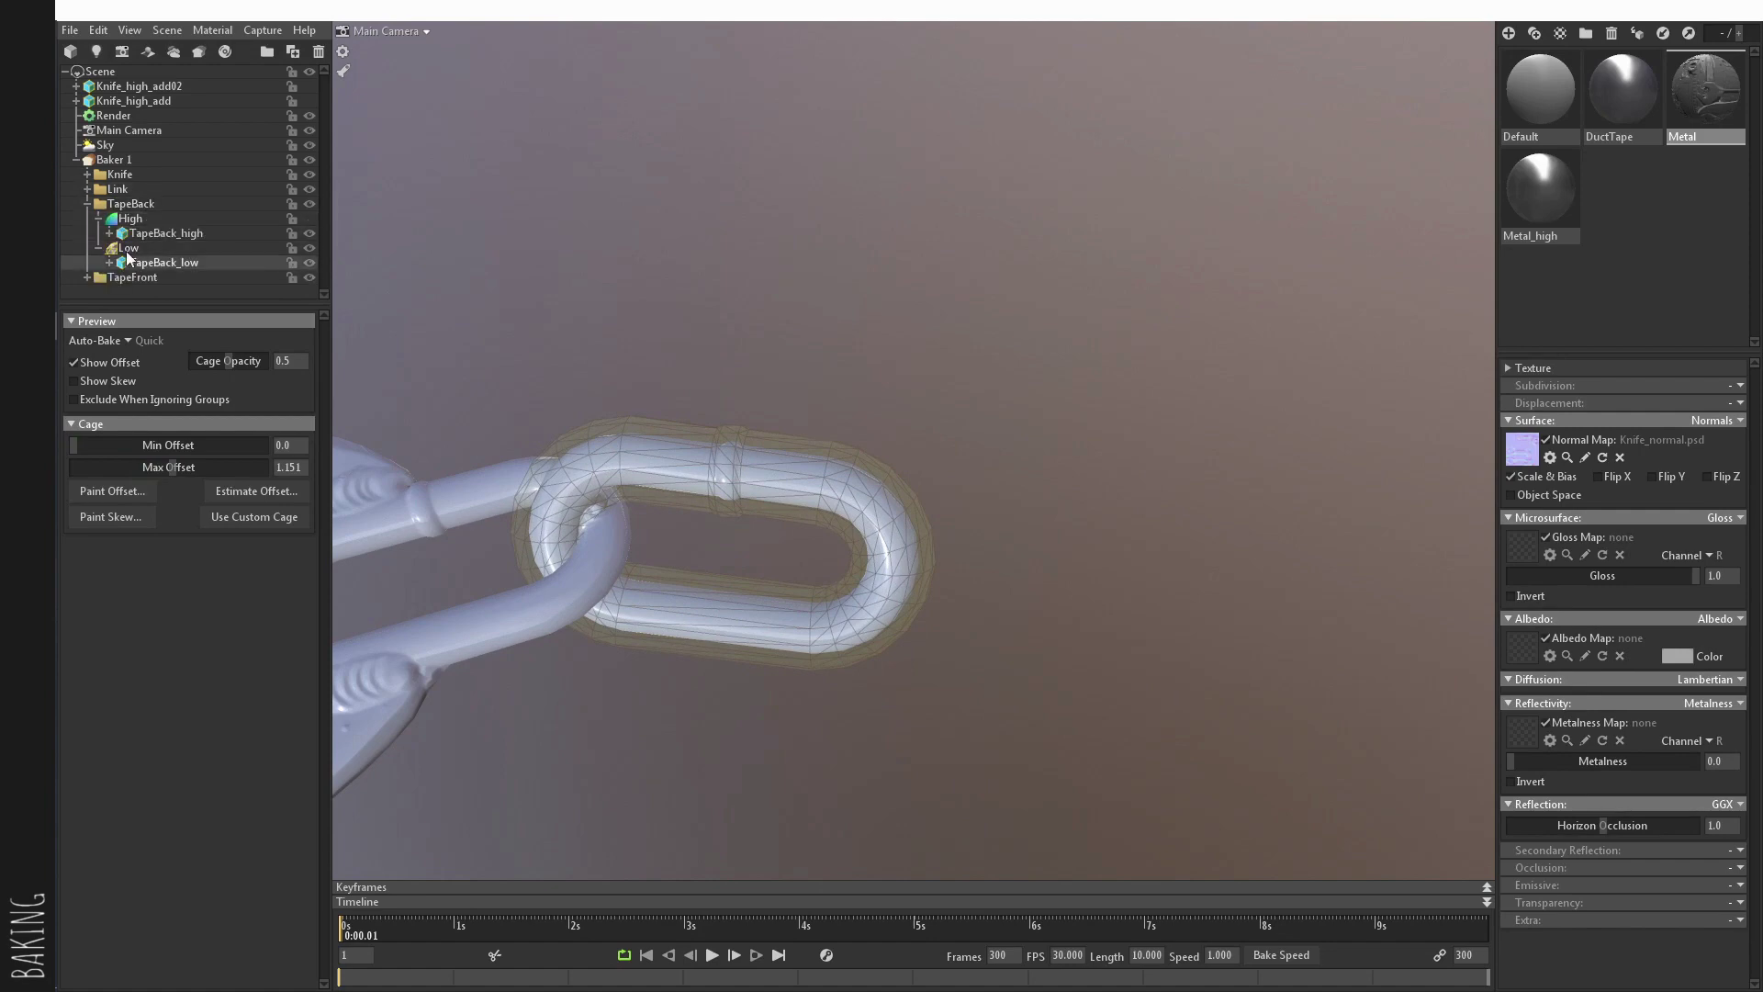
click(129, 248)
middle_drag(478, 413, 1501, 389)
drag(1084, 441, 819, 461)
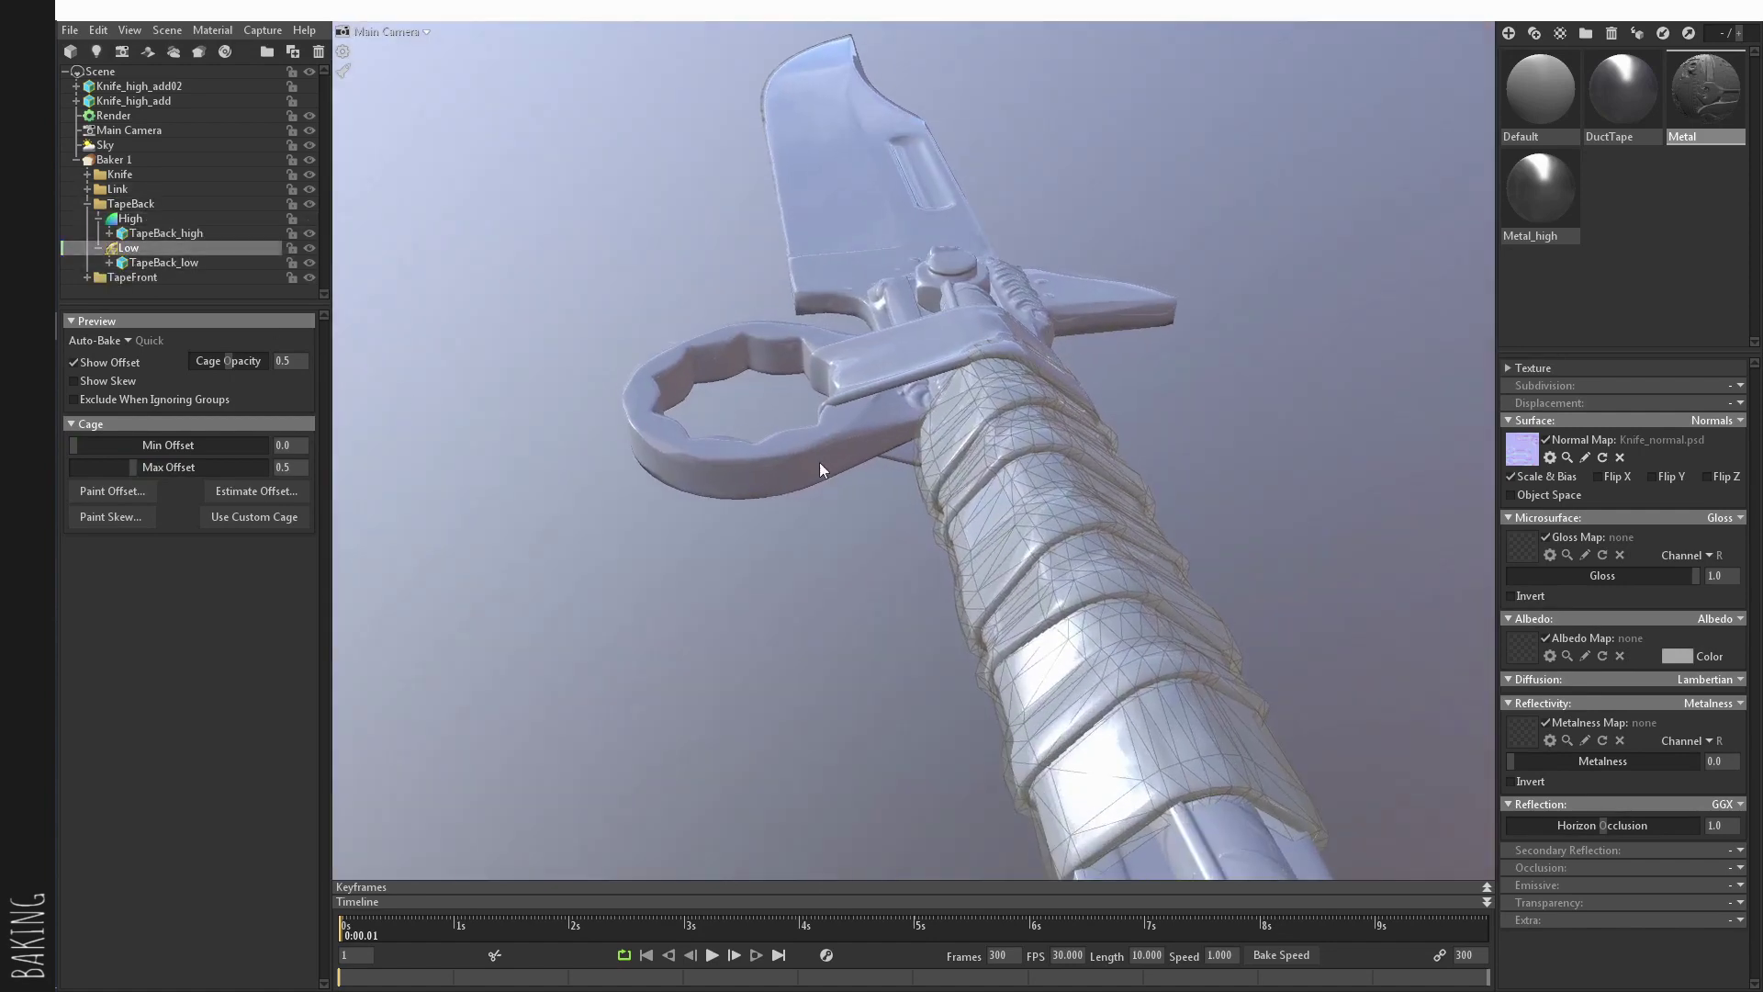
drag(134, 470, 148, 474)
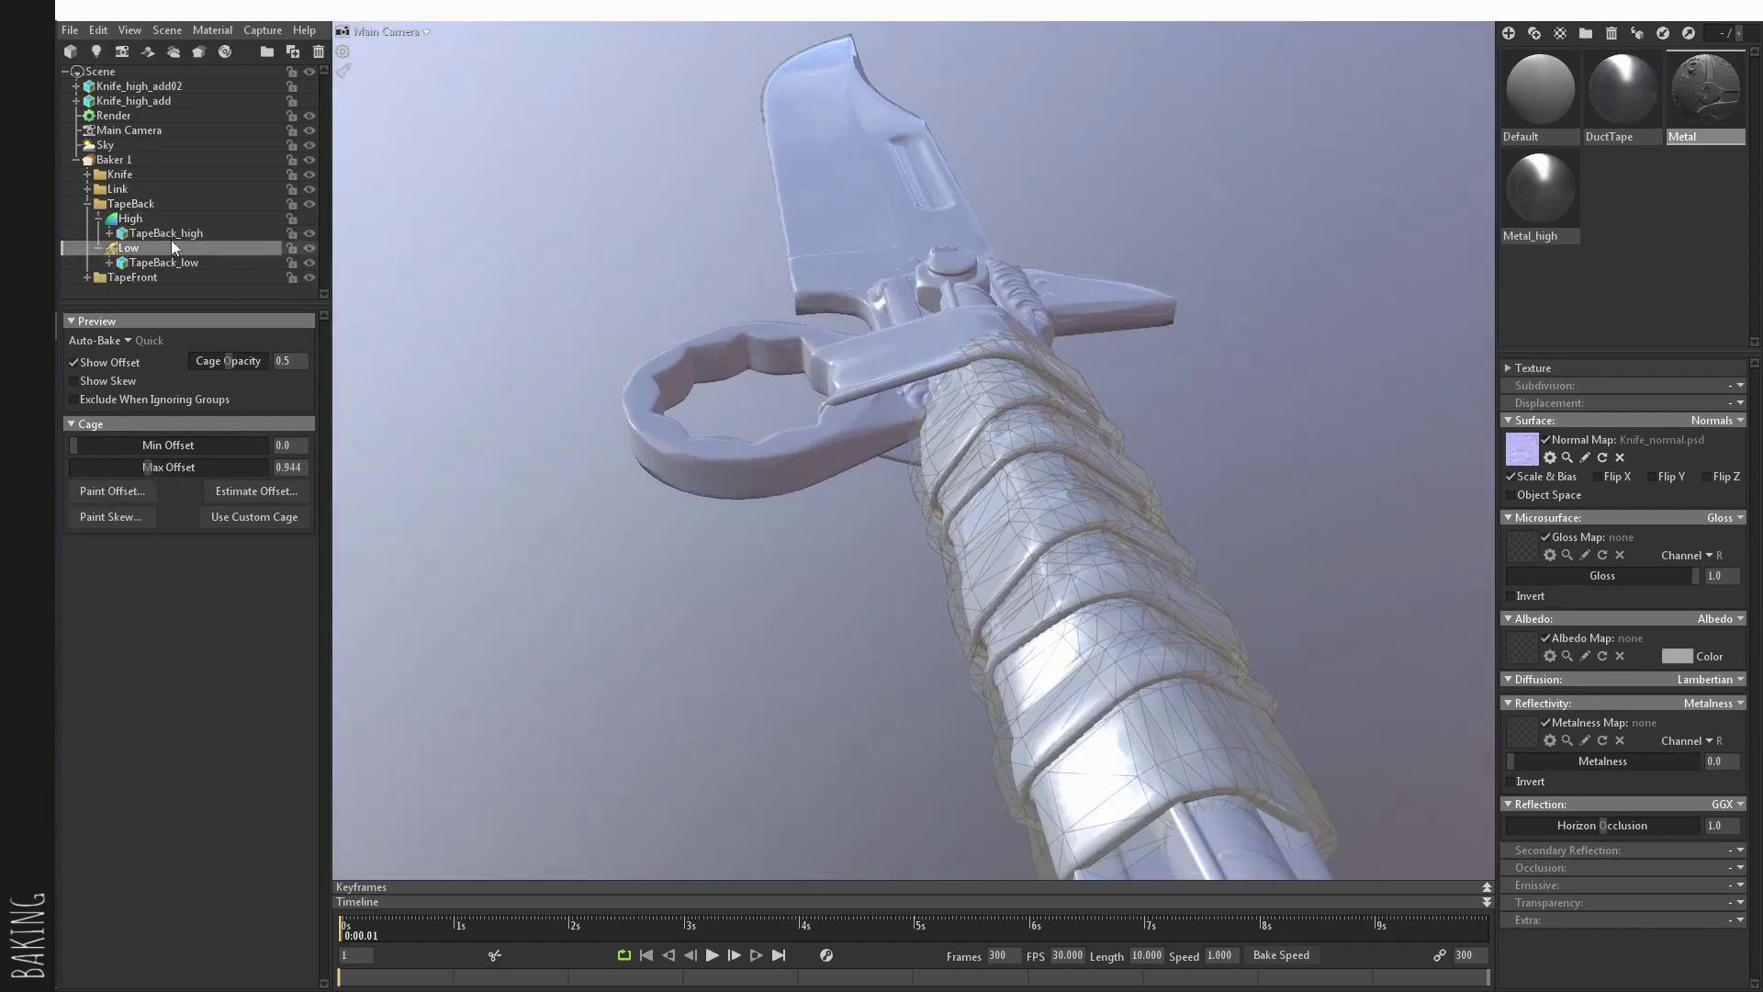
Step: Set the cage max offset of the TapeFront group's low-poly mesh to 0.565
click(128, 276)
click(87, 204)
click(87, 218)
click(112, 264)
drag(734, 394, 1084, 442)
drag(134, 468, 147, 467)
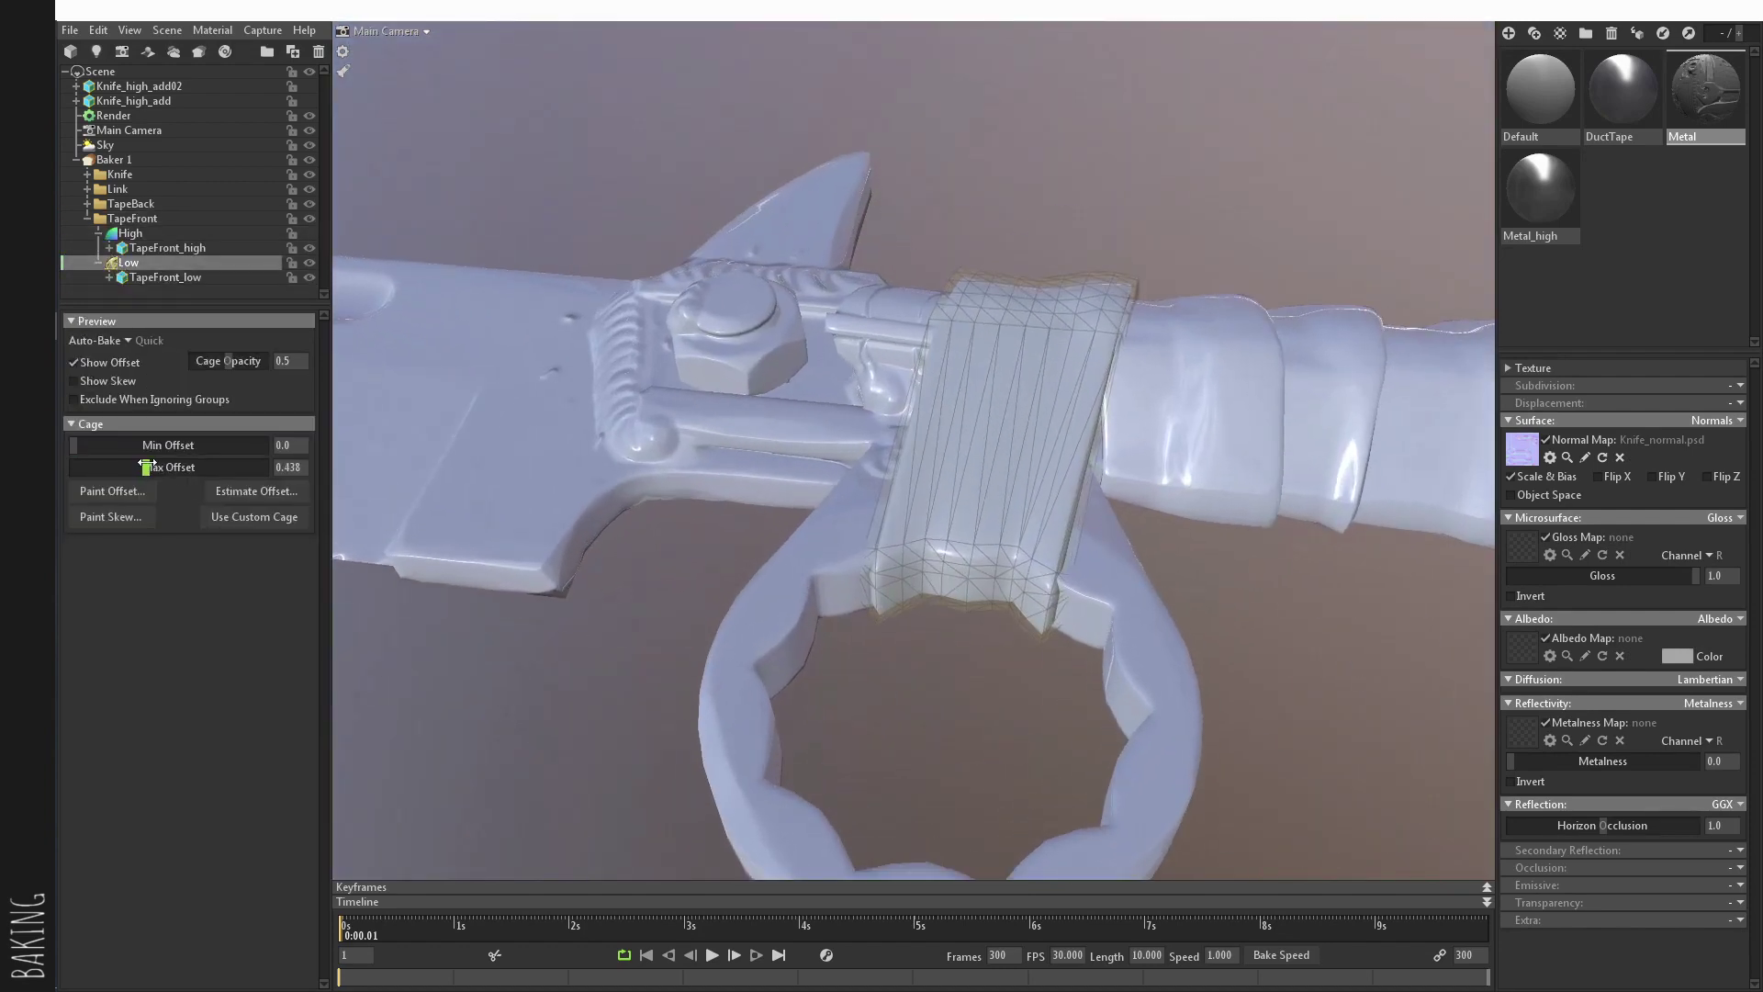
click(87, 219)
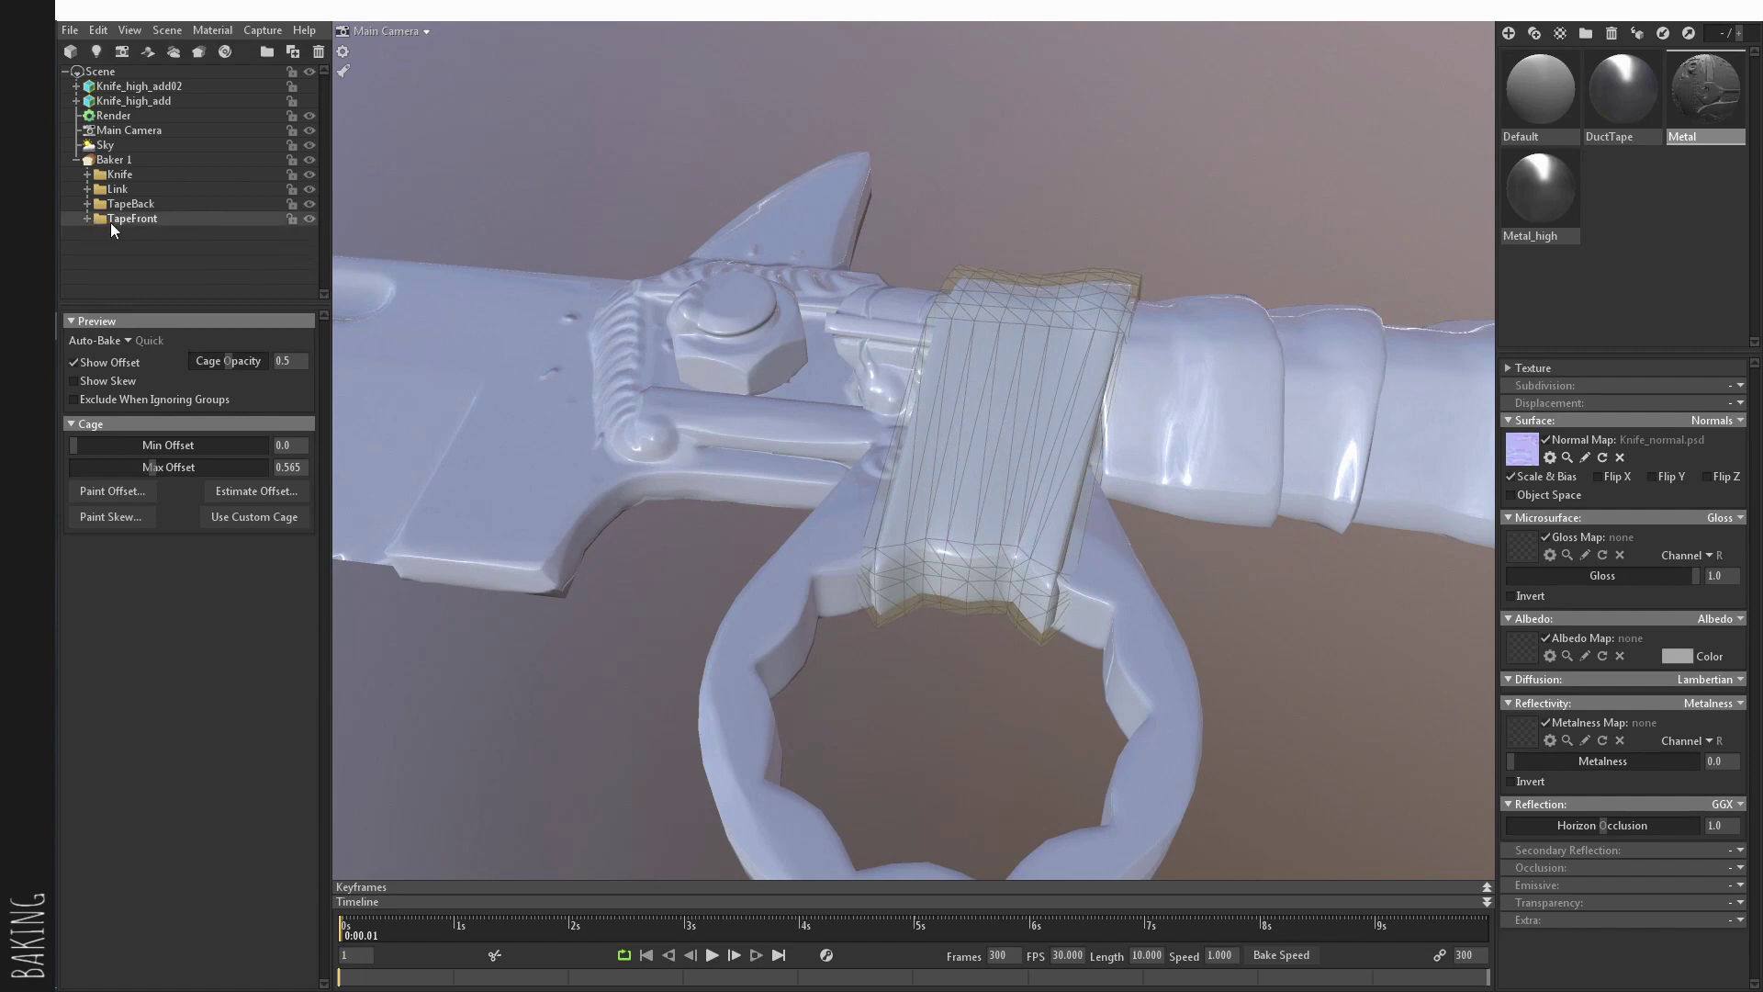
Step: Set Baker 1's texture resolution to 4096 x 4096, rebake the normal map and open Knife_normal.psd in Photoshop
click(113, 160)
click(395, 177)
drag(396, 177, 928, 495)
click(145, 160)
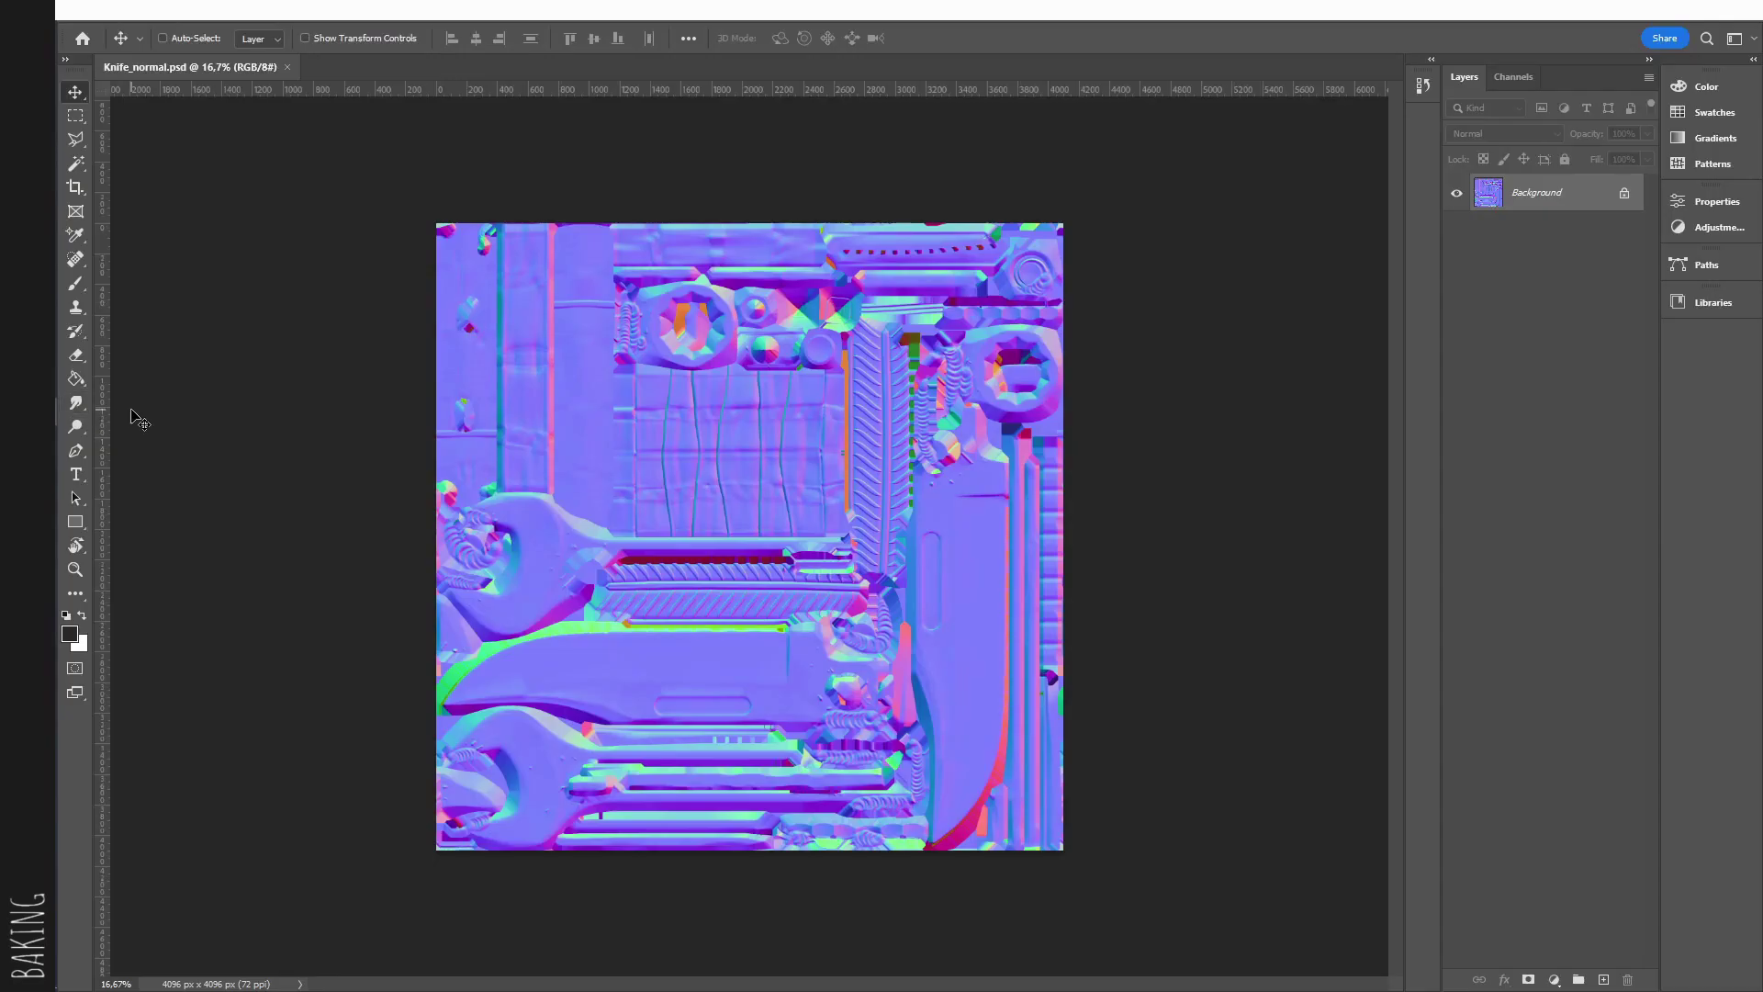
Step: Examine the baked Knife_normal.psd map up close, especially the blade edges and the wrench and rebar islands
key(ctrl+1)
alt+scroll(740, 653, down, 10)
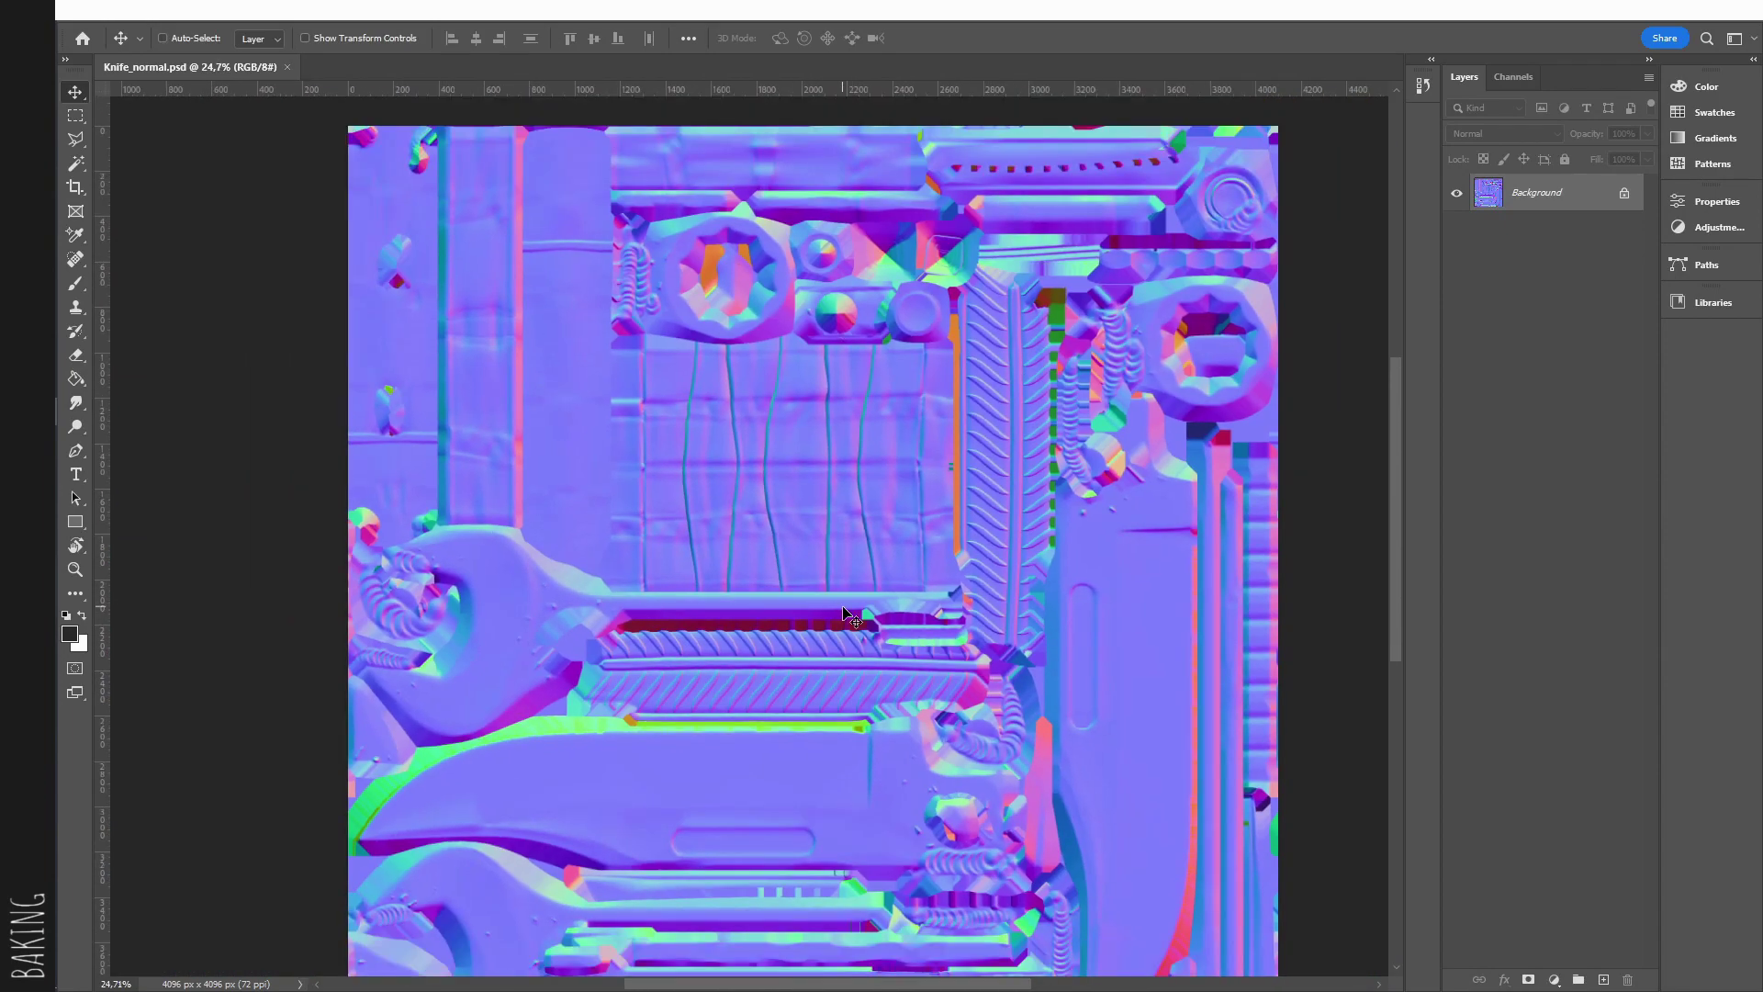
drag(821, 430, 732, 401)
drag(770, 340, 841, 338)
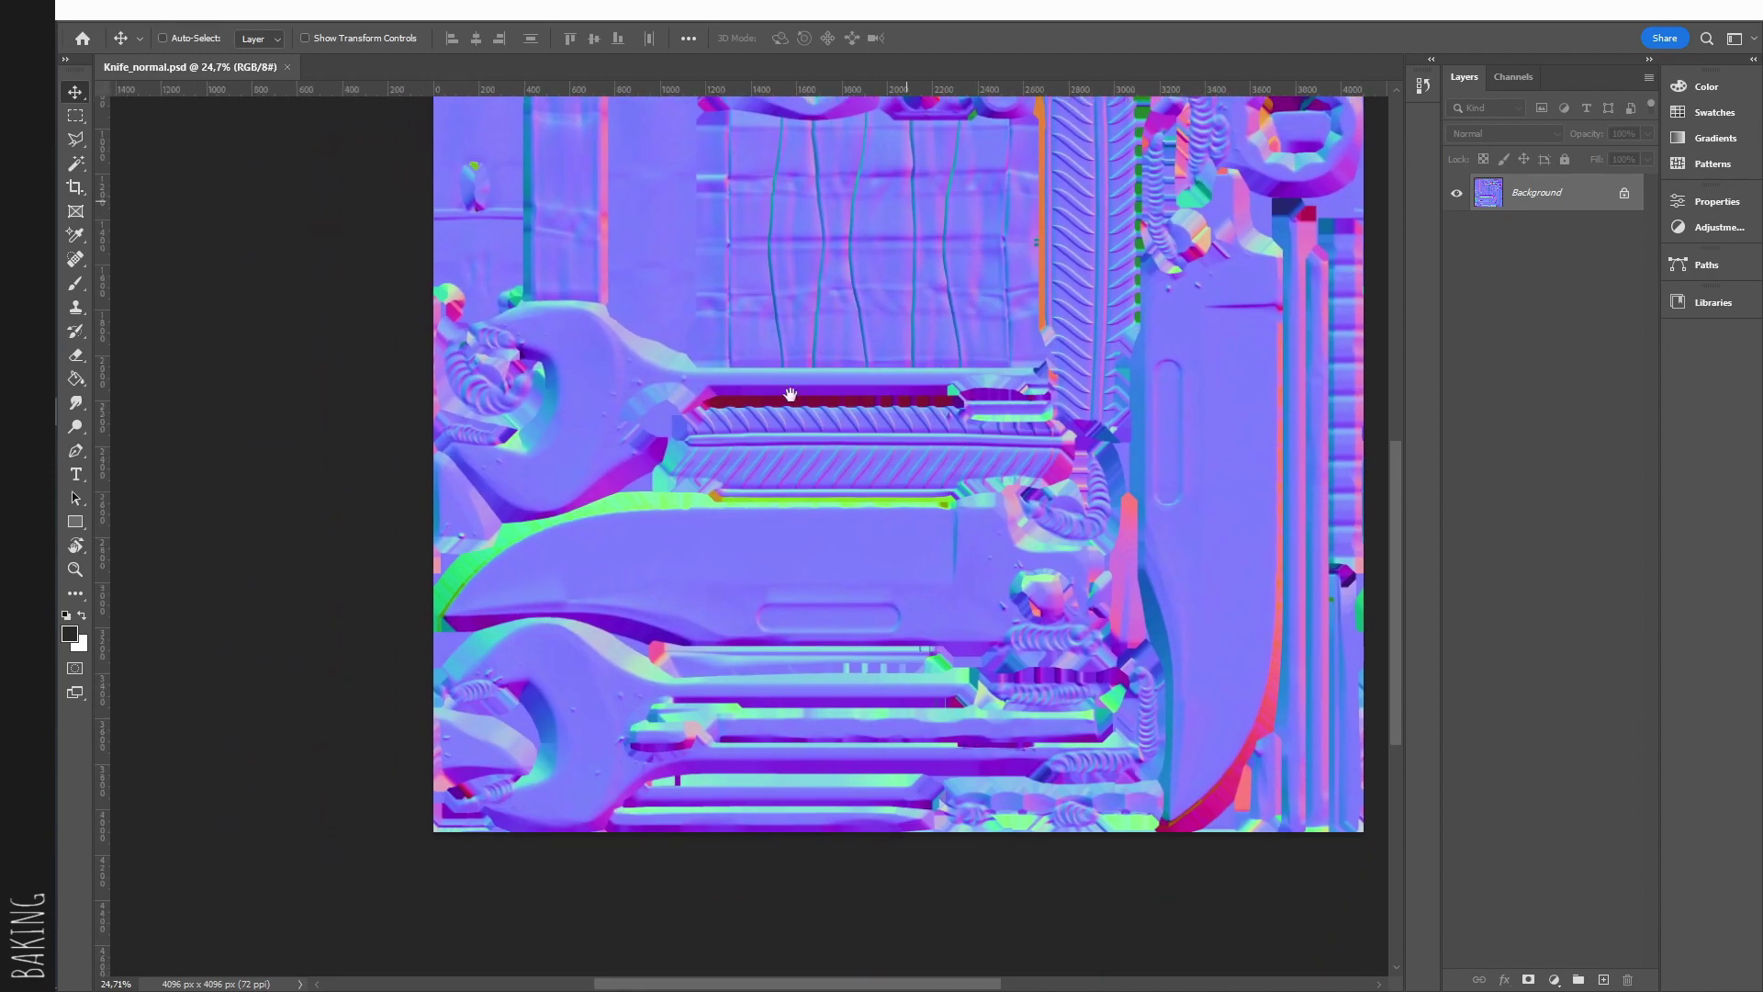
alt+scroll(625, 495, up, 5)
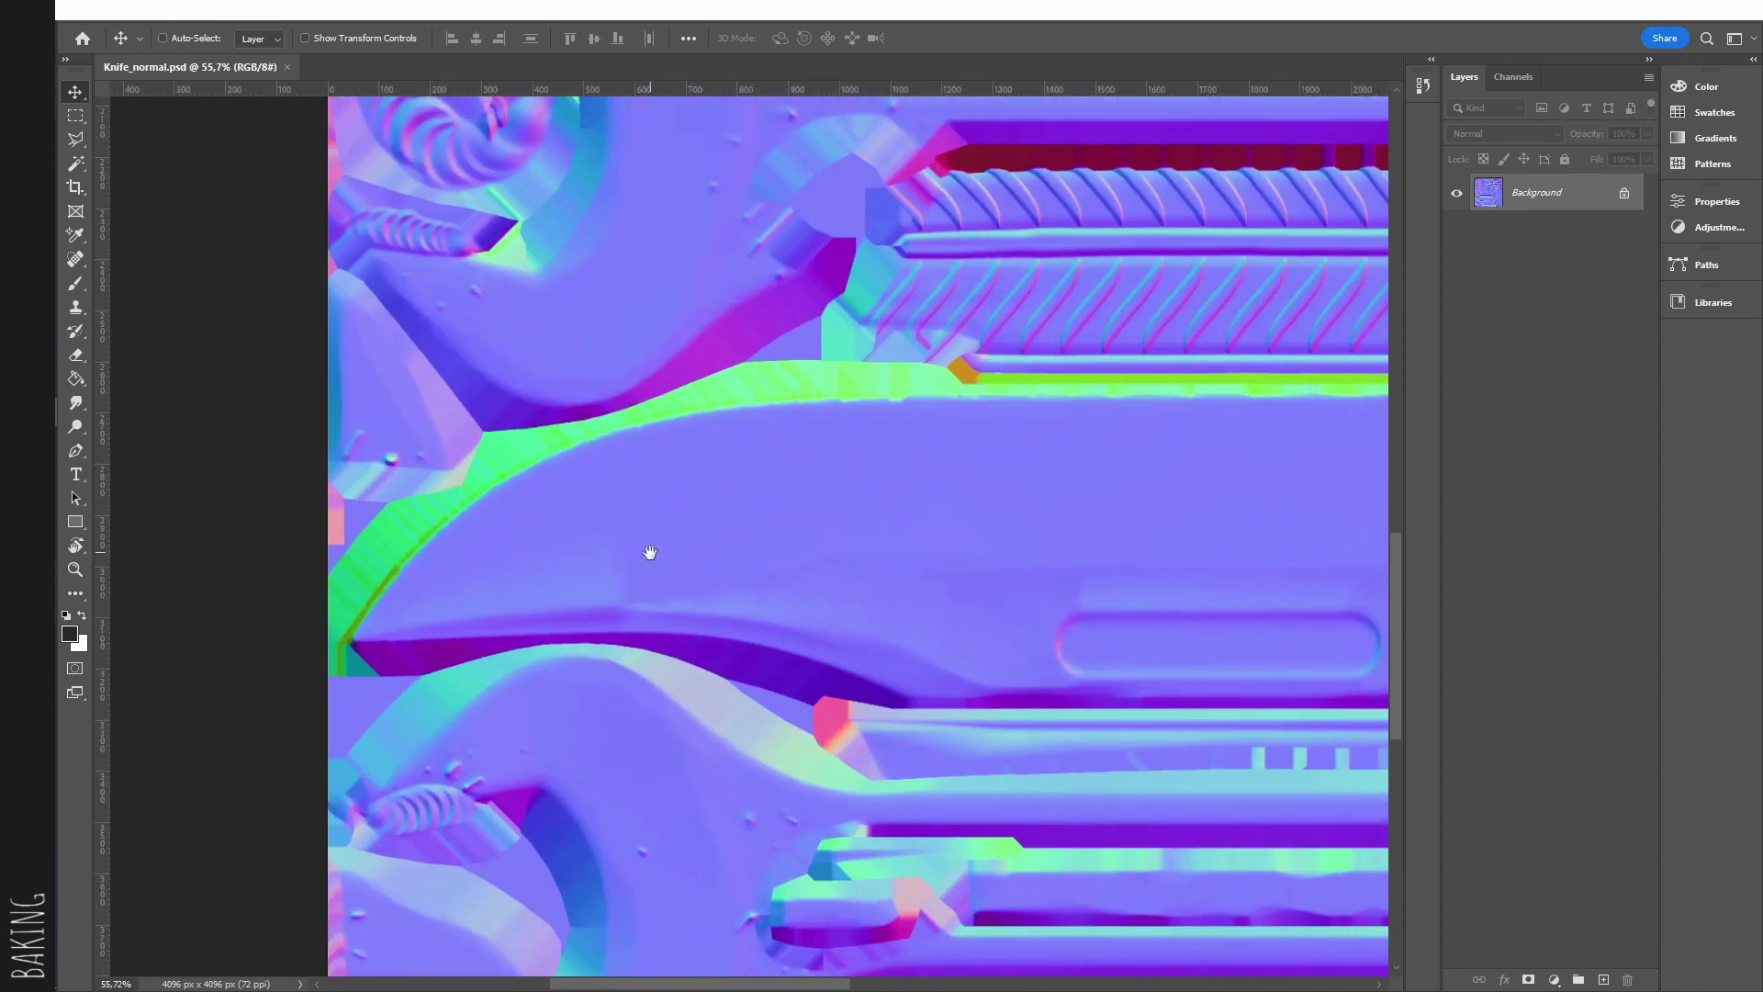
drag(818, 533, 679, 579)
alt+scroll(791, 457, up, 4)
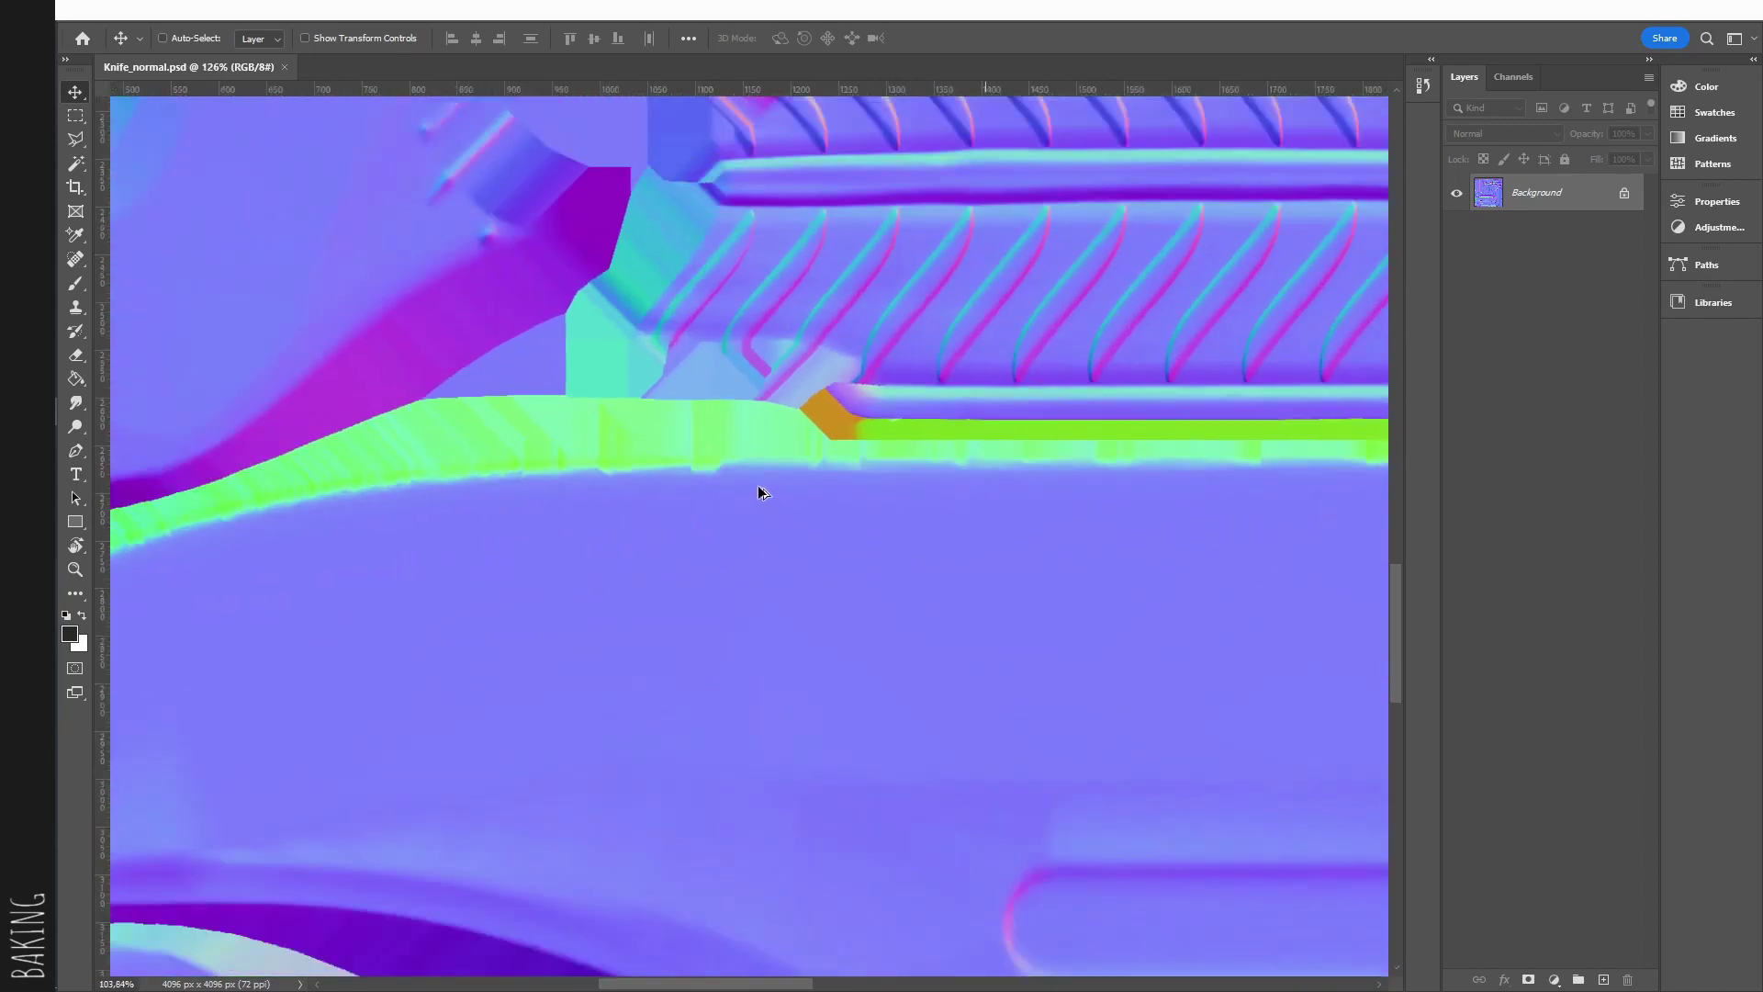
alt+scroll(760, 492, down, 2)
drag(759, 492, 573, 453)
alt+scroll(586, 459, down, 4)
drag(873, 476, 730, 691)
alt+scroll(730, 690, down, 3)
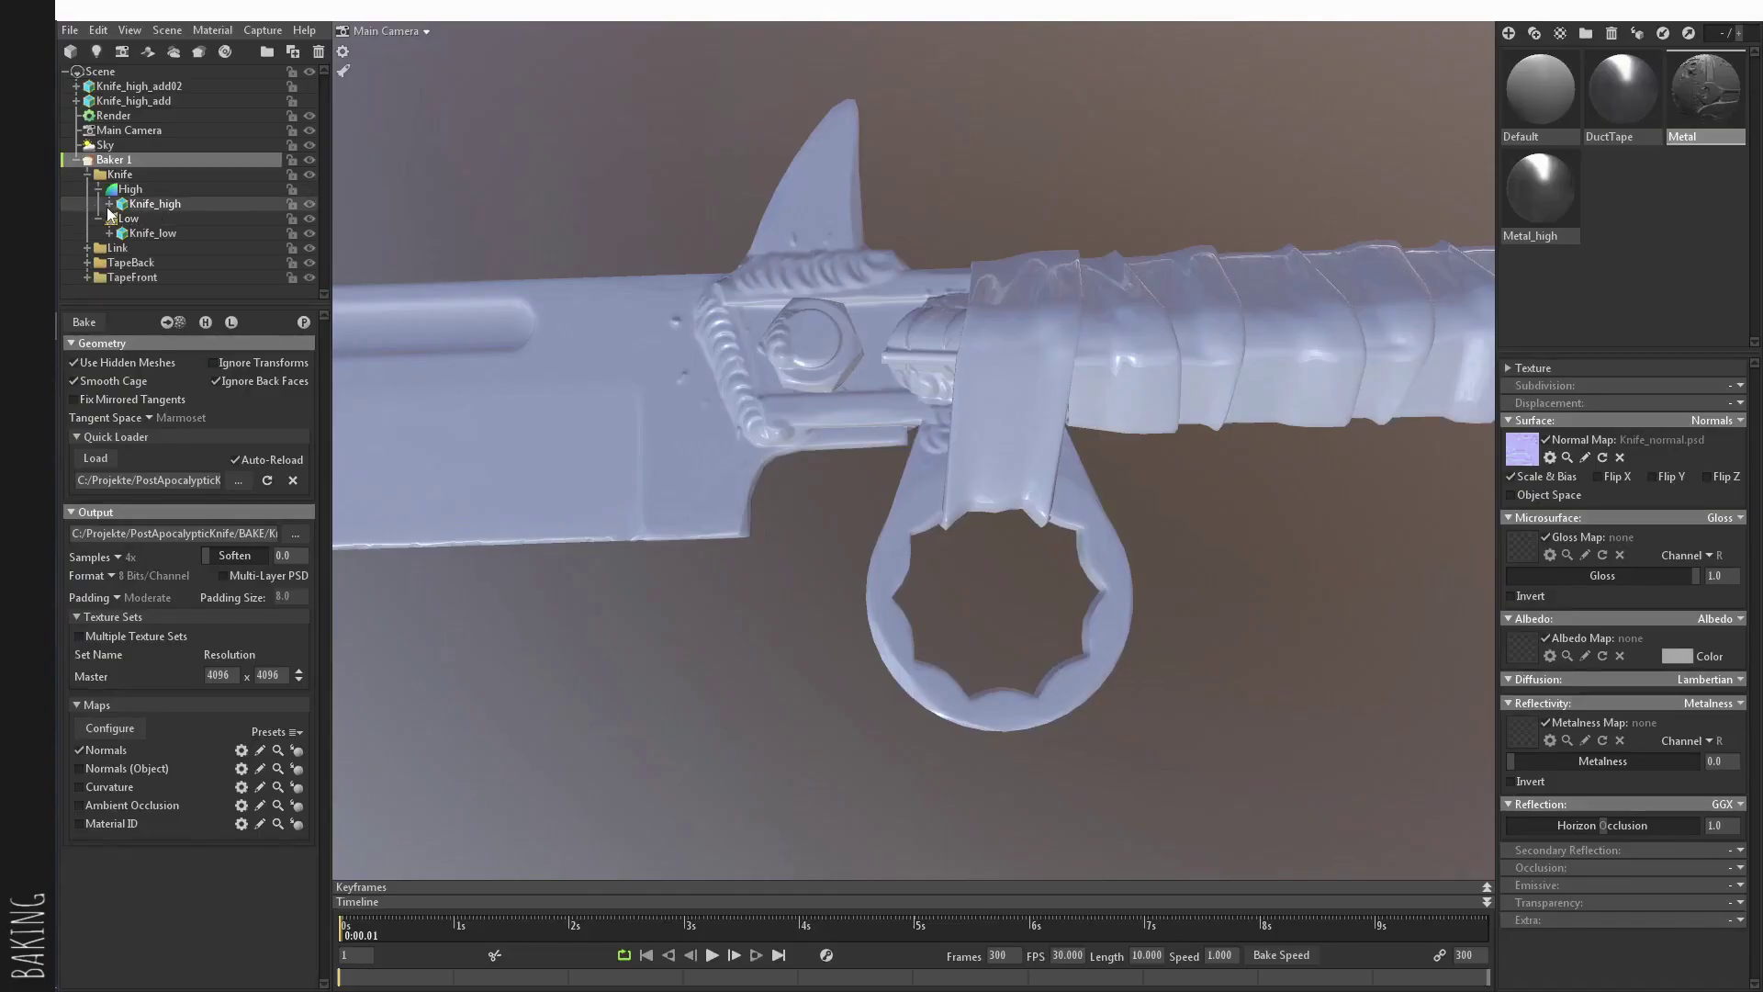
Step: In Marmoset Toolbag, swap Knife_high out of the Knife group's high-poly slot for Knife_high_add and Knife_high_add02
mouse_move(147, 208)
mouse_down()
mouse_move(135, 65)
mouse_move(150, 201)
mouse_up()
click(147, 101)
ctrl+click(158, 124)
click(116, 145)
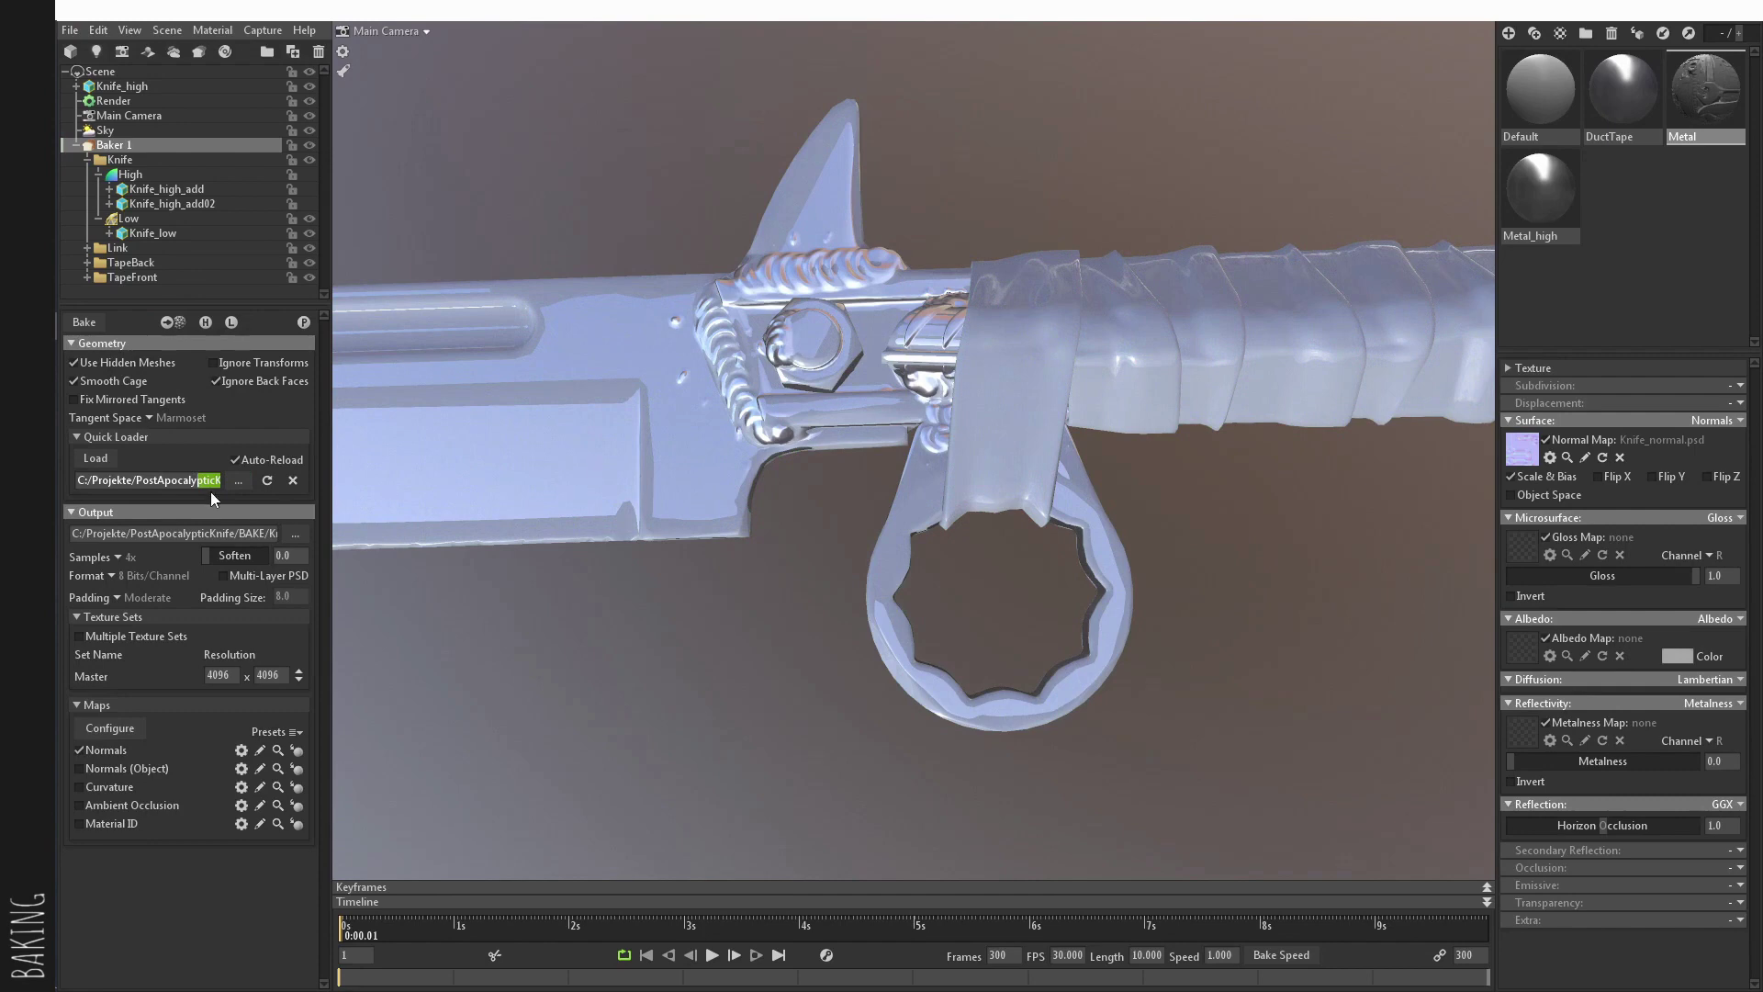
Step: Change the baker's output file to Knife_fix.psd in the BAKE folder
text(Knife/BAKE/Bake.fbx)
click(245, 535)
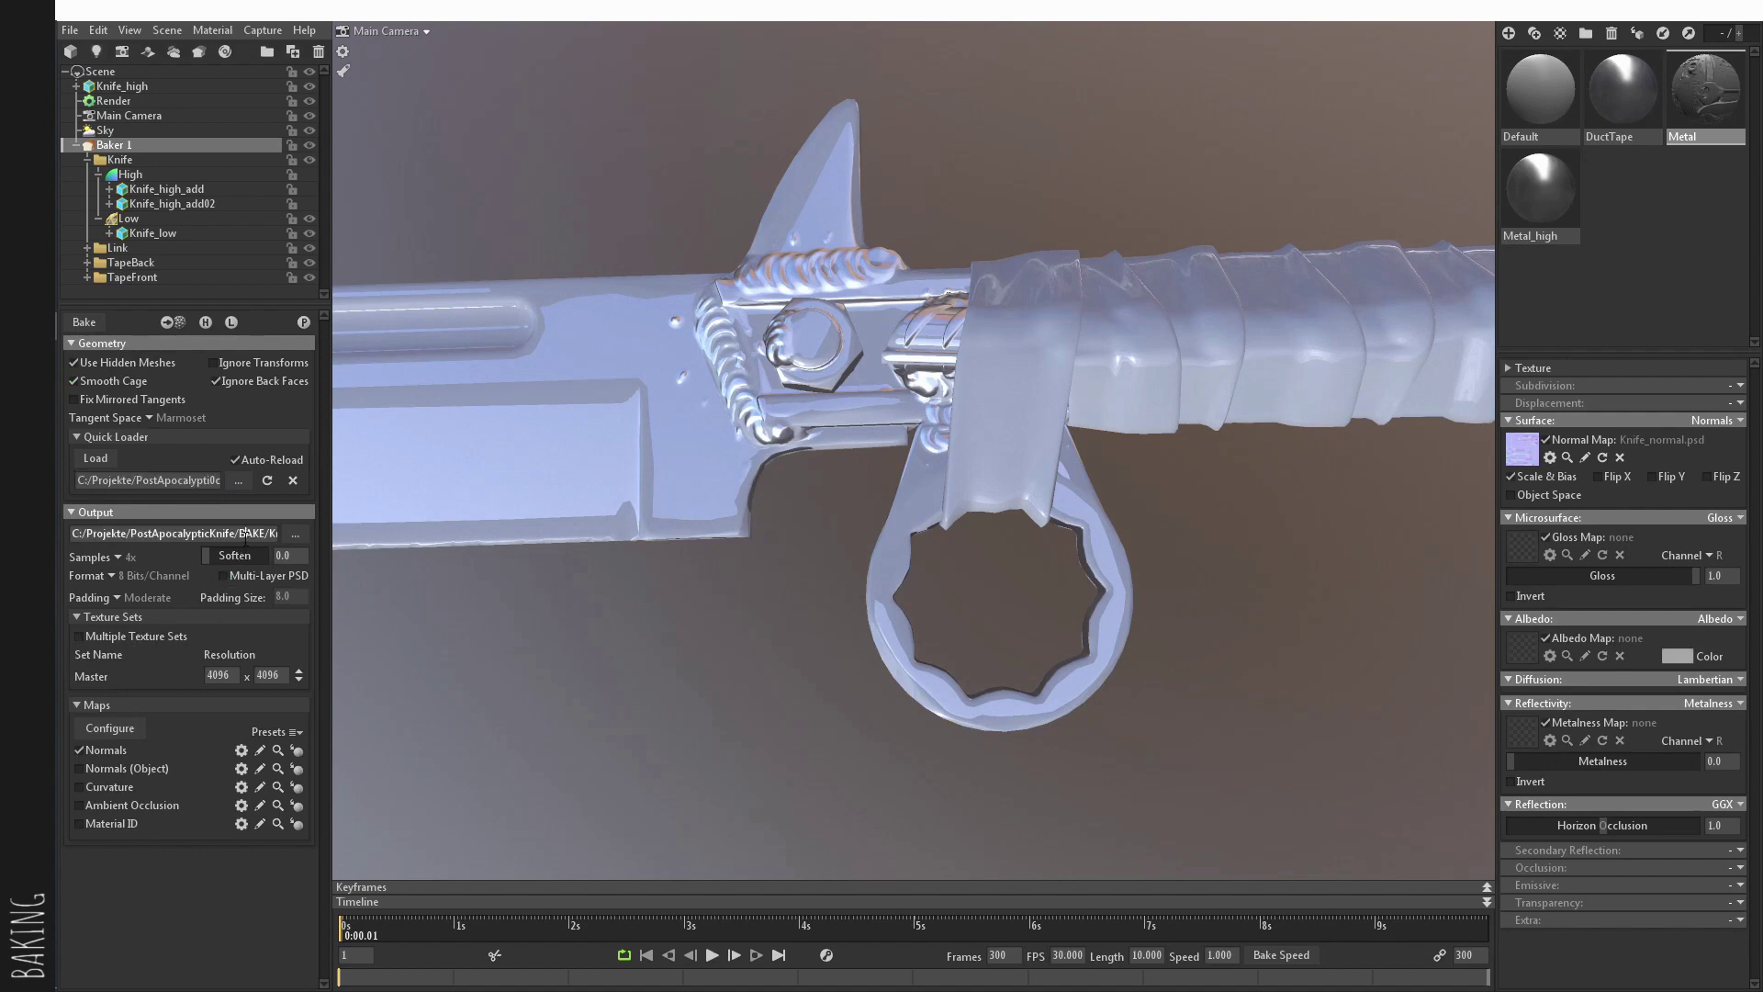
key(Right)
key(Right)
key(Right)
key(Right)
key(Right)
key(Right)
key(Right)
key(Right)
key(Right)
key(Right)
key(Right)
key(Right)
key(Right)
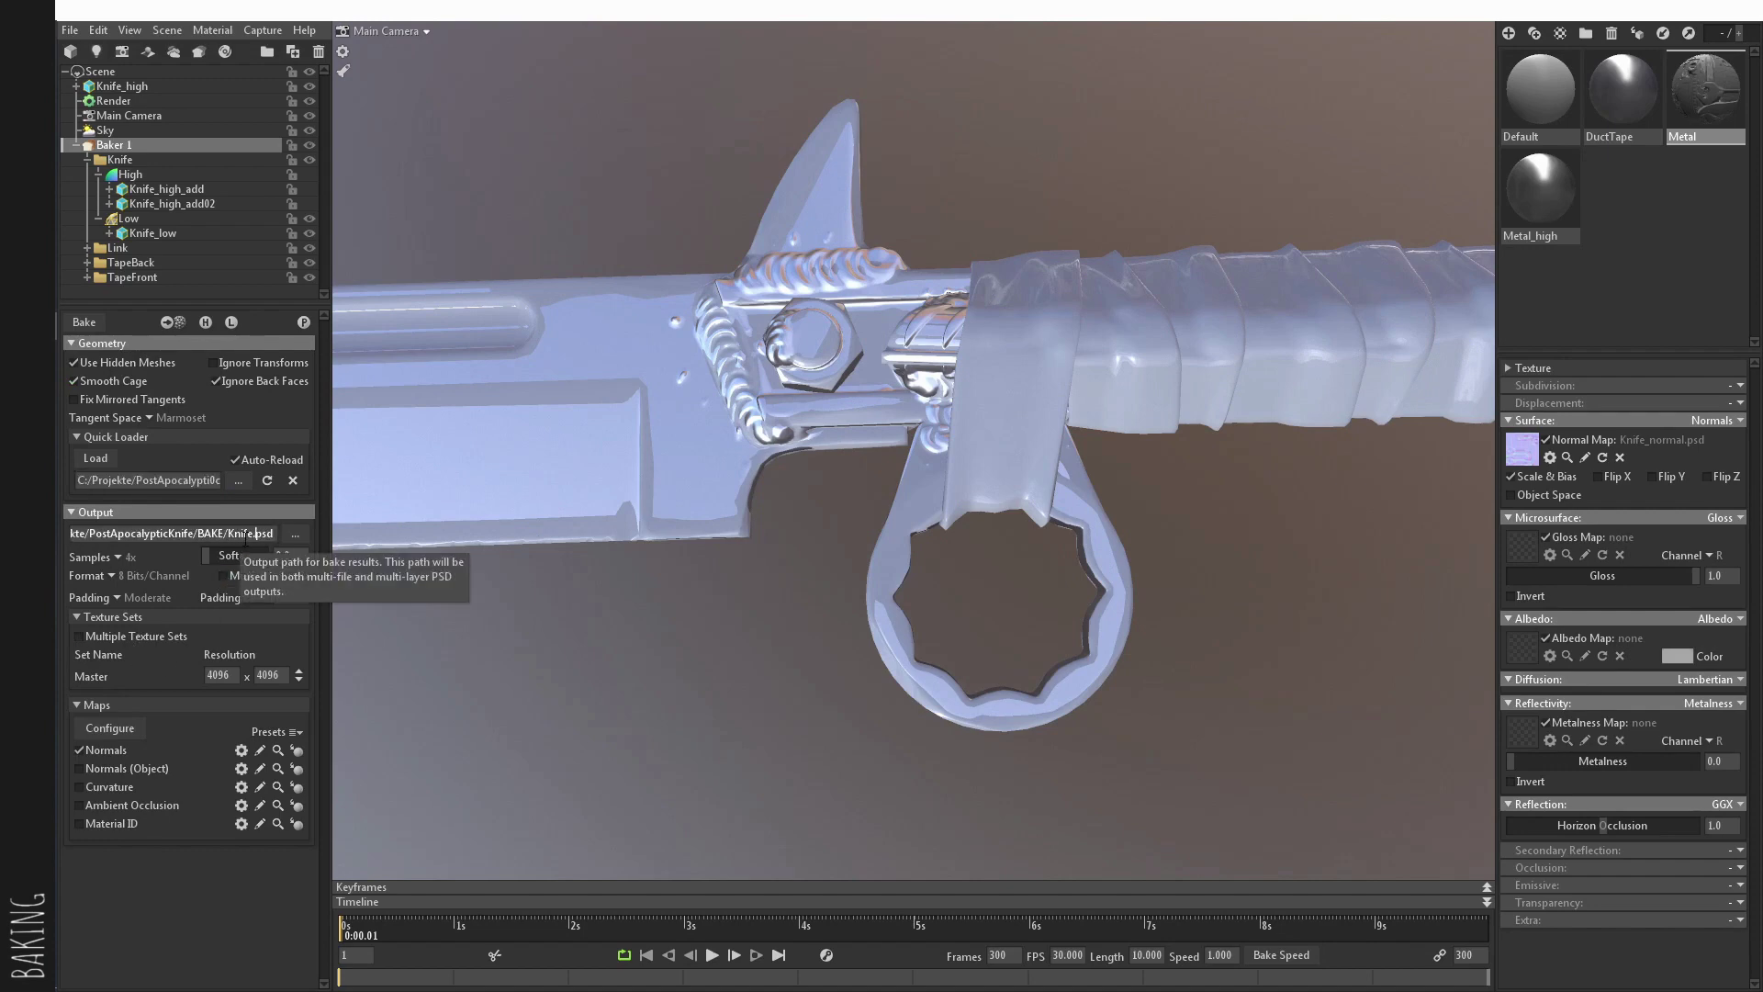
key(Return)
Step: Hide the Knife_high mesh, then bake and preview the normal map of the additional high-poly meshes
click(308, 87)
click(84, 321)
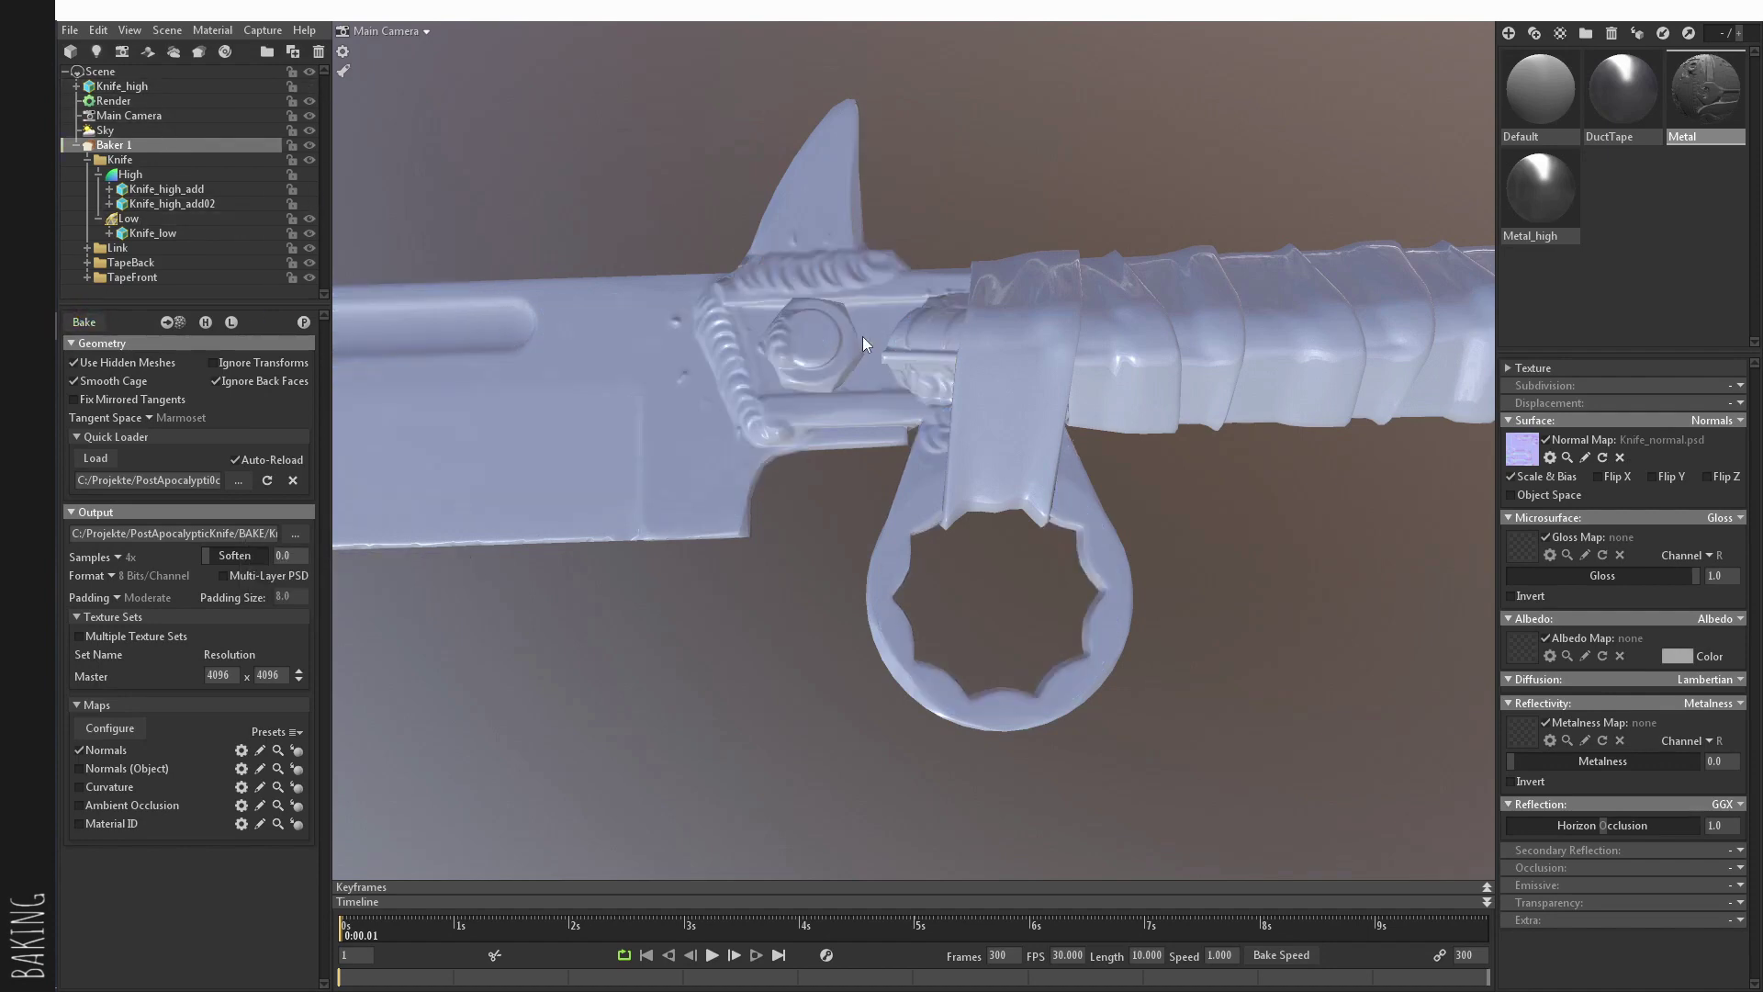
click(308, 324)
Step: Examine the new bake's normals along the blade, handle and chain links
mouse_move(727, 424)
middle_down()
mouse_move(749, 395)
mouse_move(826, 434)
middle_up()
drag(826, 434, 851, 468)
middle_drag(739, 430, 354, 528)
scroll(1215, 524, down, 2)
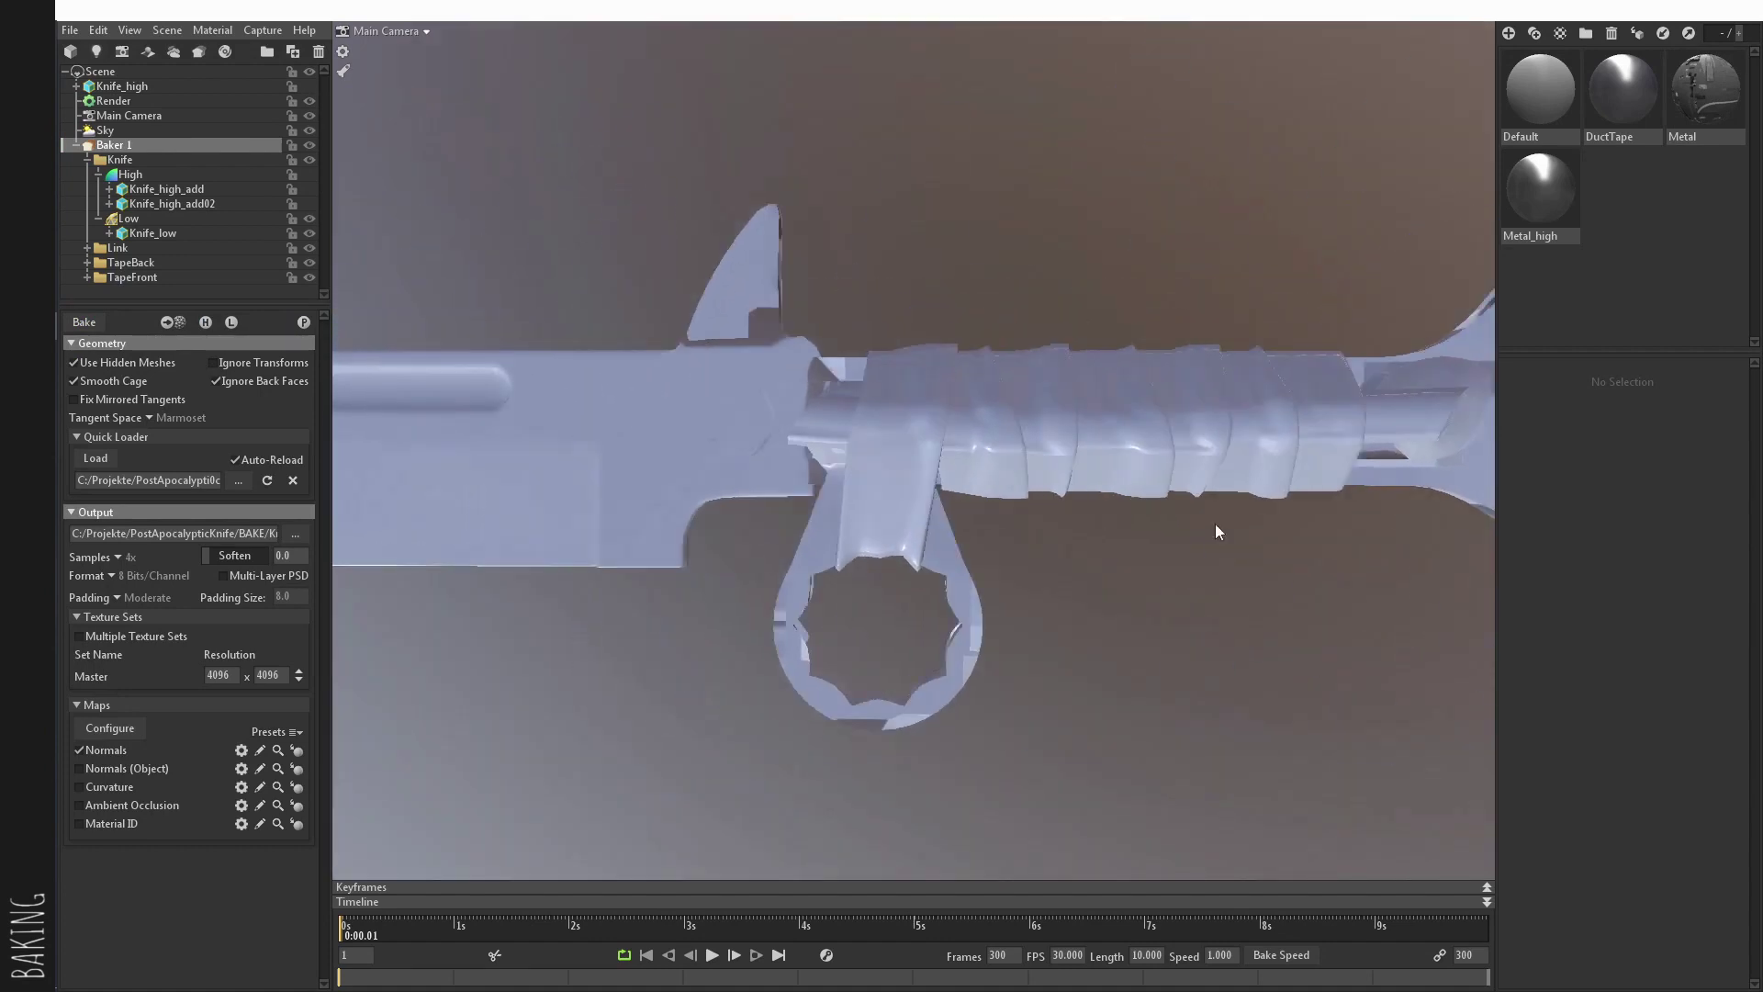
middle_drag(514, 551, 1096, 558)
scroll(1096, 559, up, 2)
middle_drag(514, 533, 632, 549)
middle_drag(1358, 515, 977, 558)
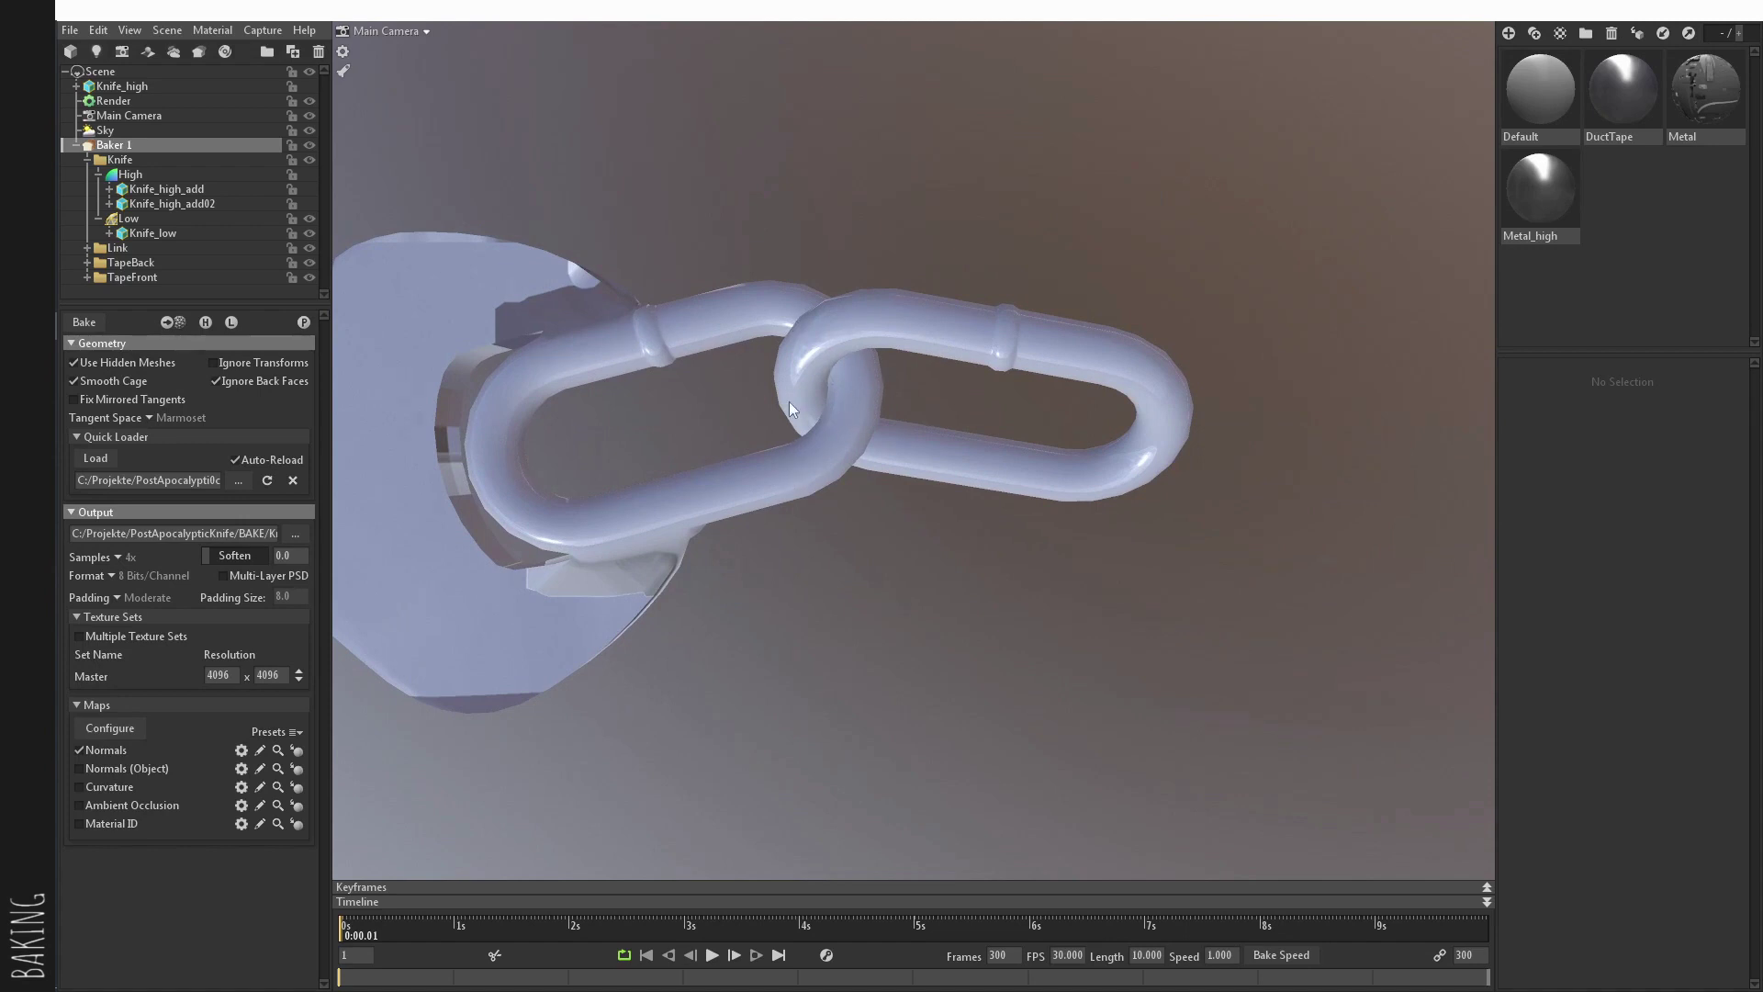
middle_drag(690, 383, 802, 375)
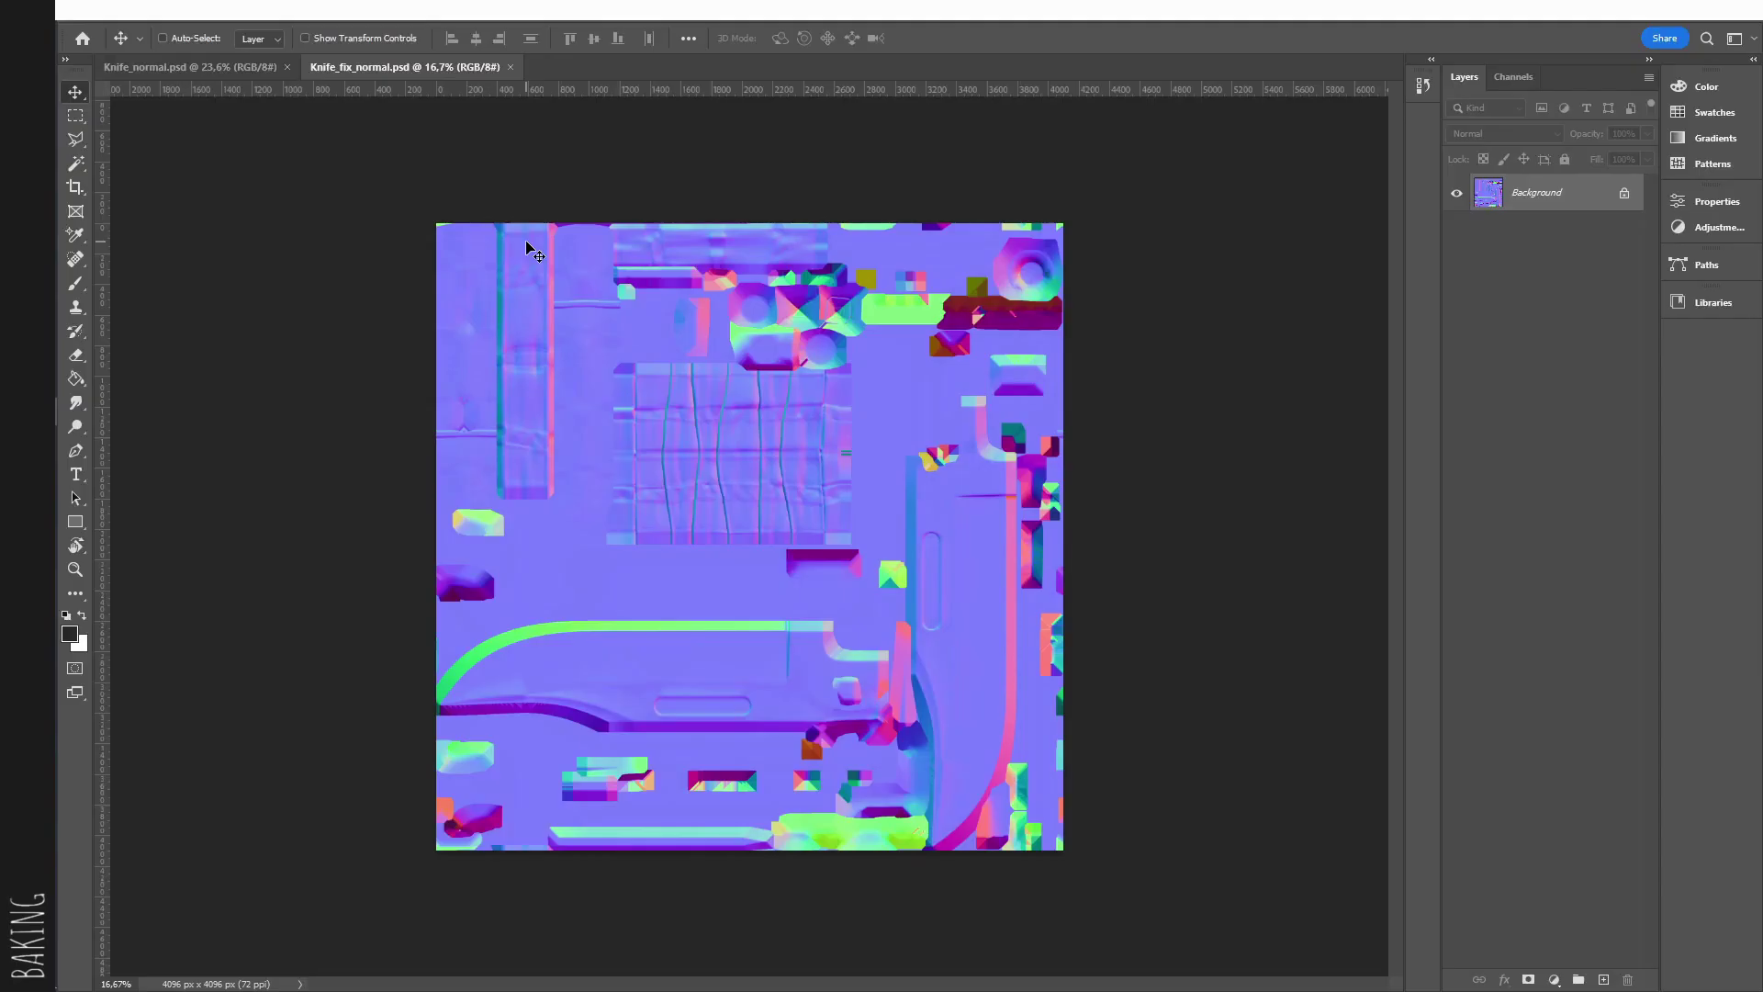
Step: In Photoshop, copy the whole Knife_fix_normal.psd map into Knife_normal.psd as a new layer and hide it with a black layer mask
alt+scroll(757, 605, up, 1)
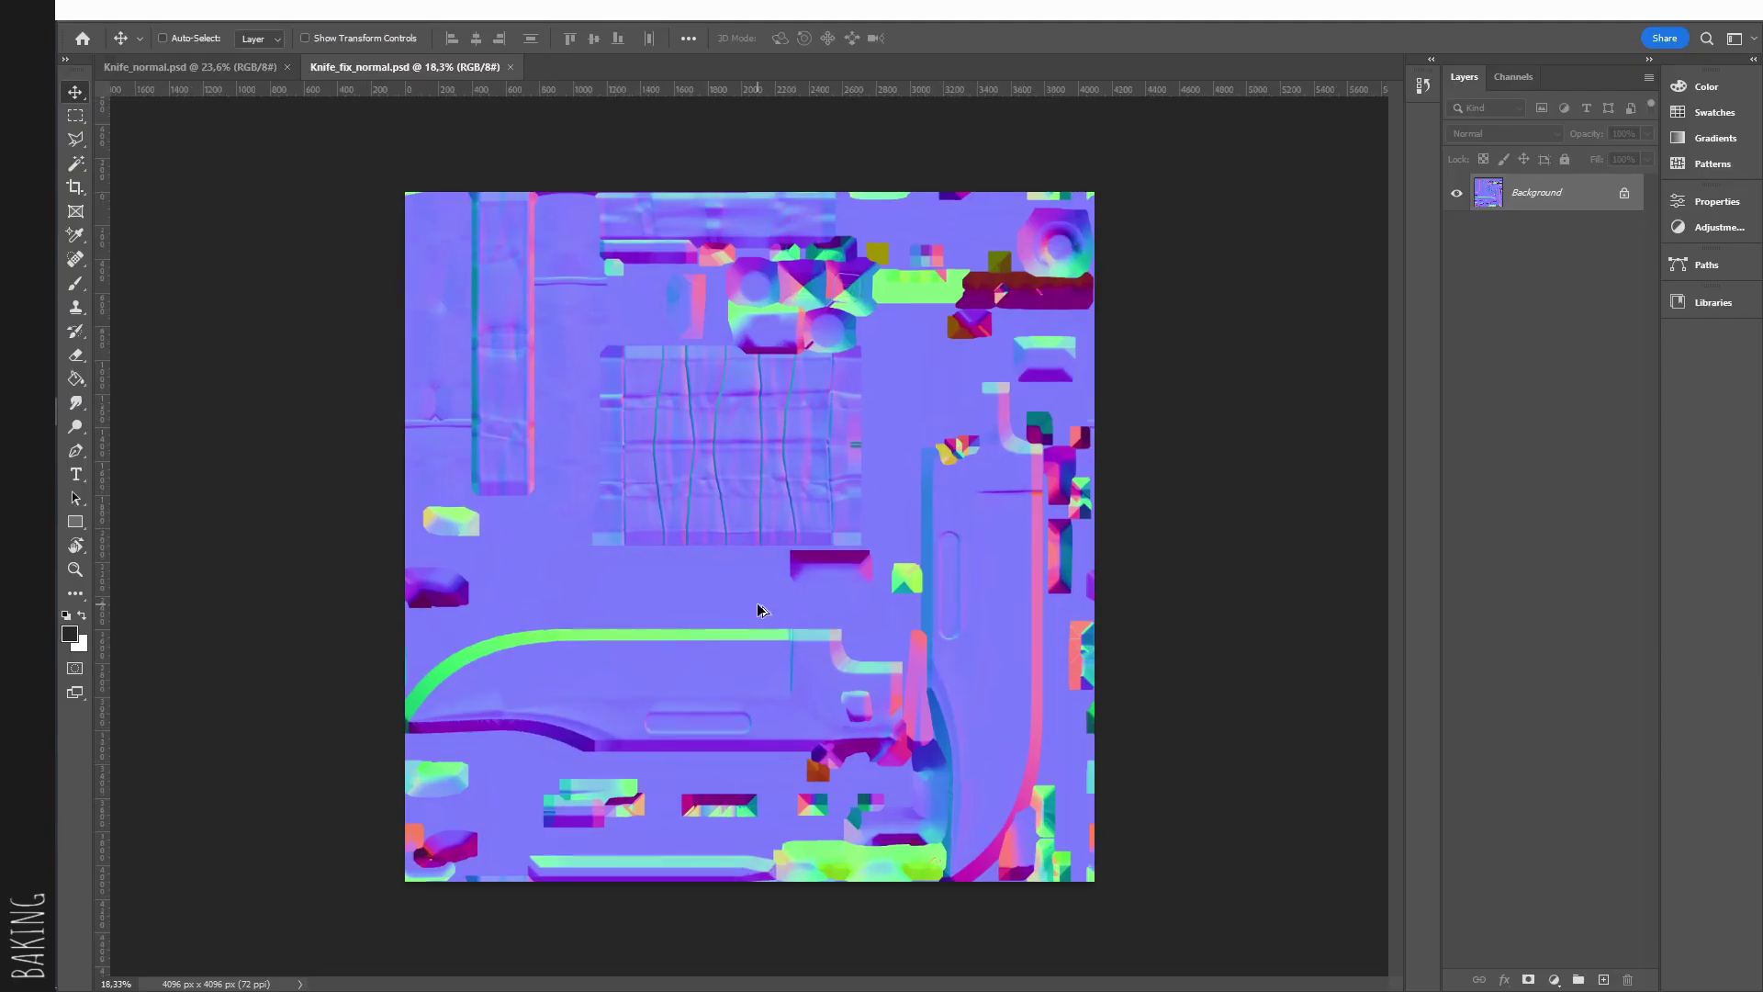
key(ctrl+a)
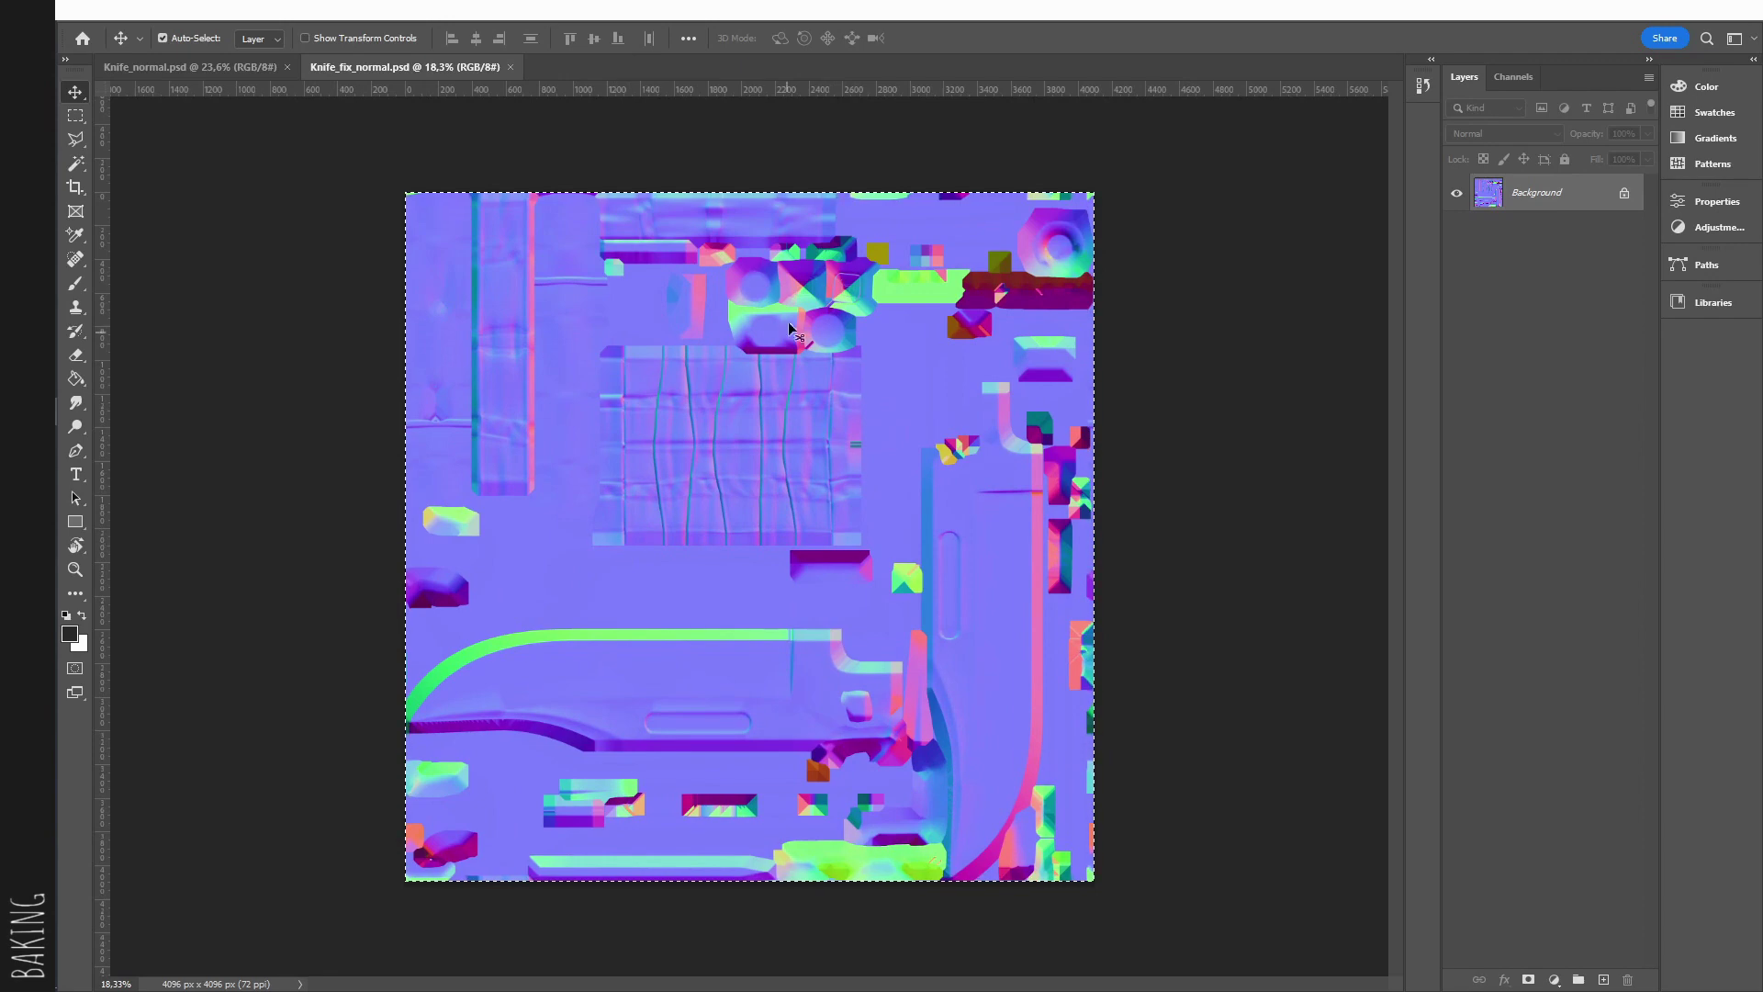
click(183, 68)
key(ctrl+v)
alt+scroll(768, 657, up, 3)
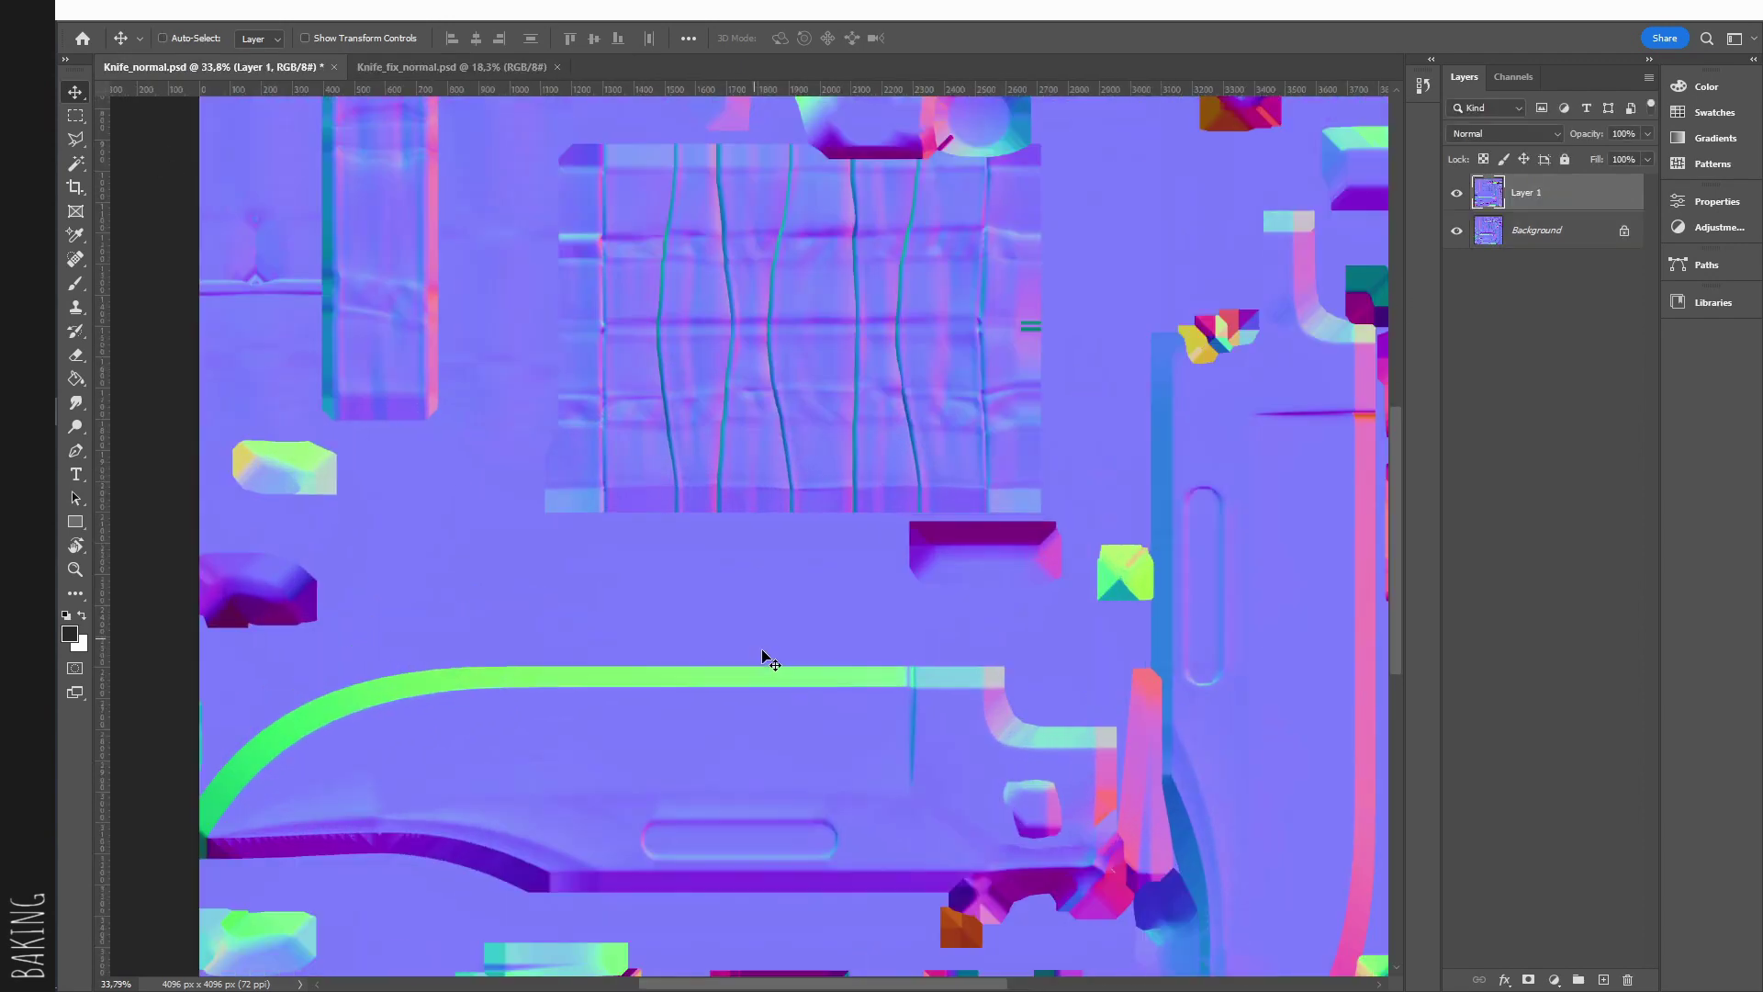
drag(768, 657, 913, 485)
alt+click(1528, 980)
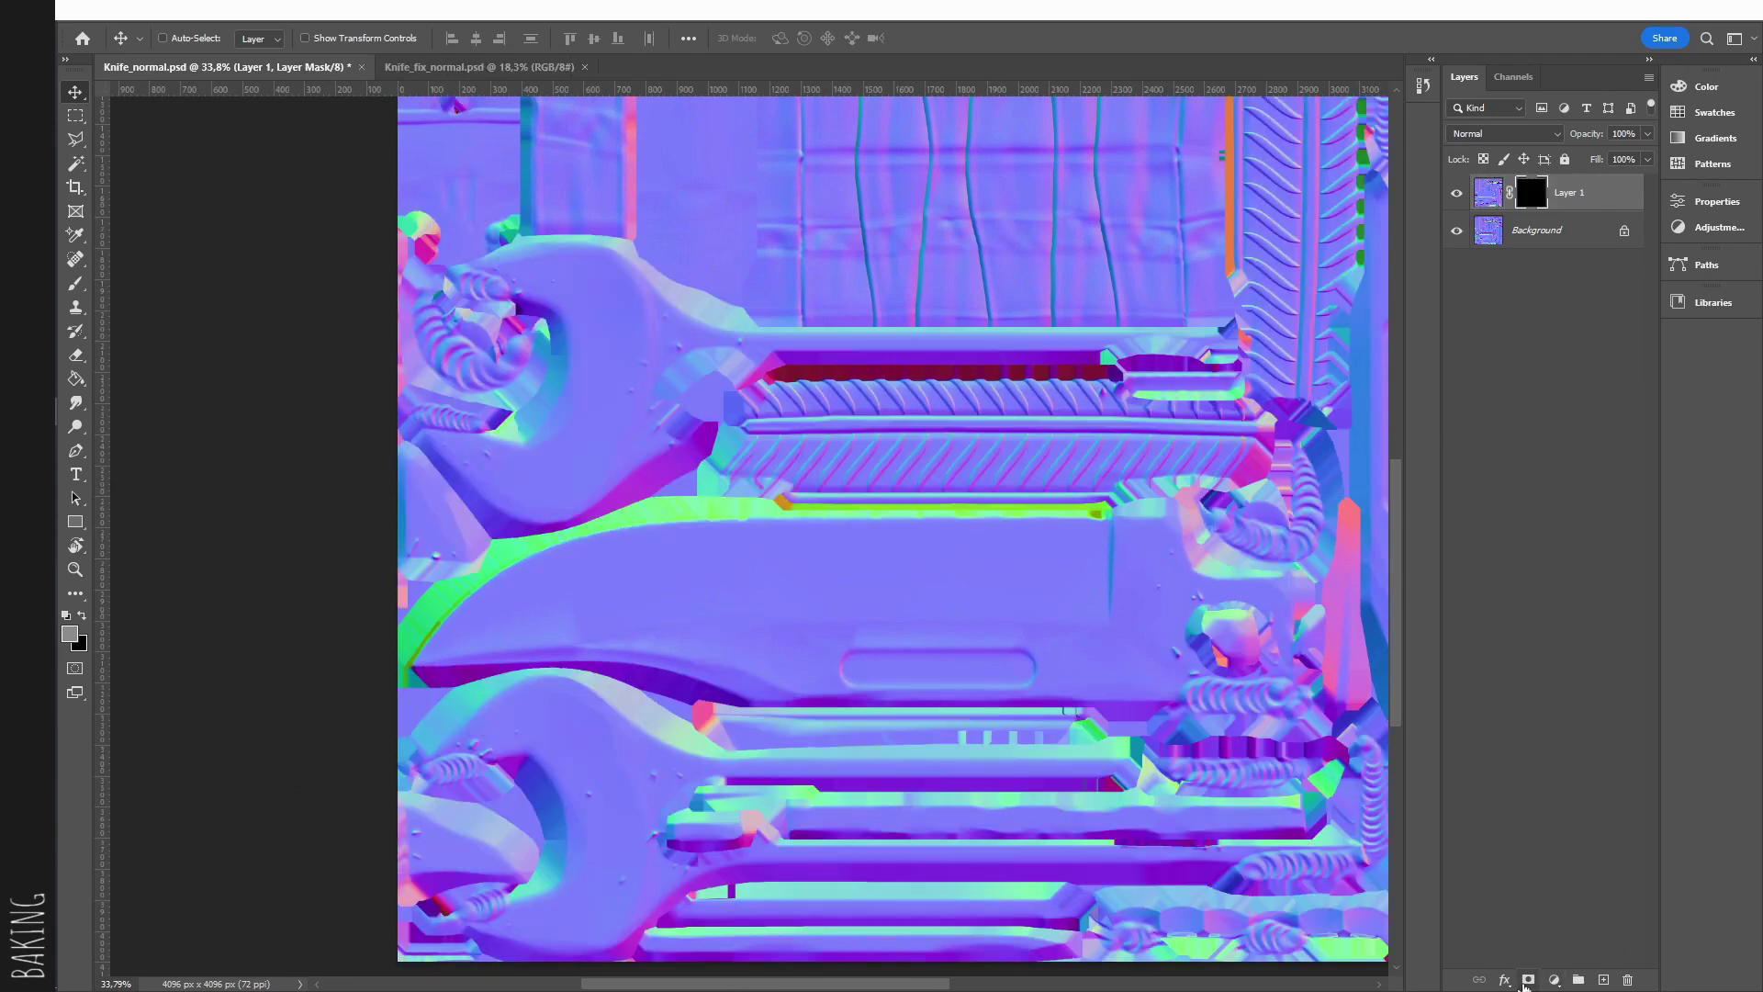
Step: Set up a soft Brush of about 129 px, test it at the horizontal blade's tip and inspect the layer mask on its own
alt+scroll(542, 632, up, 4)
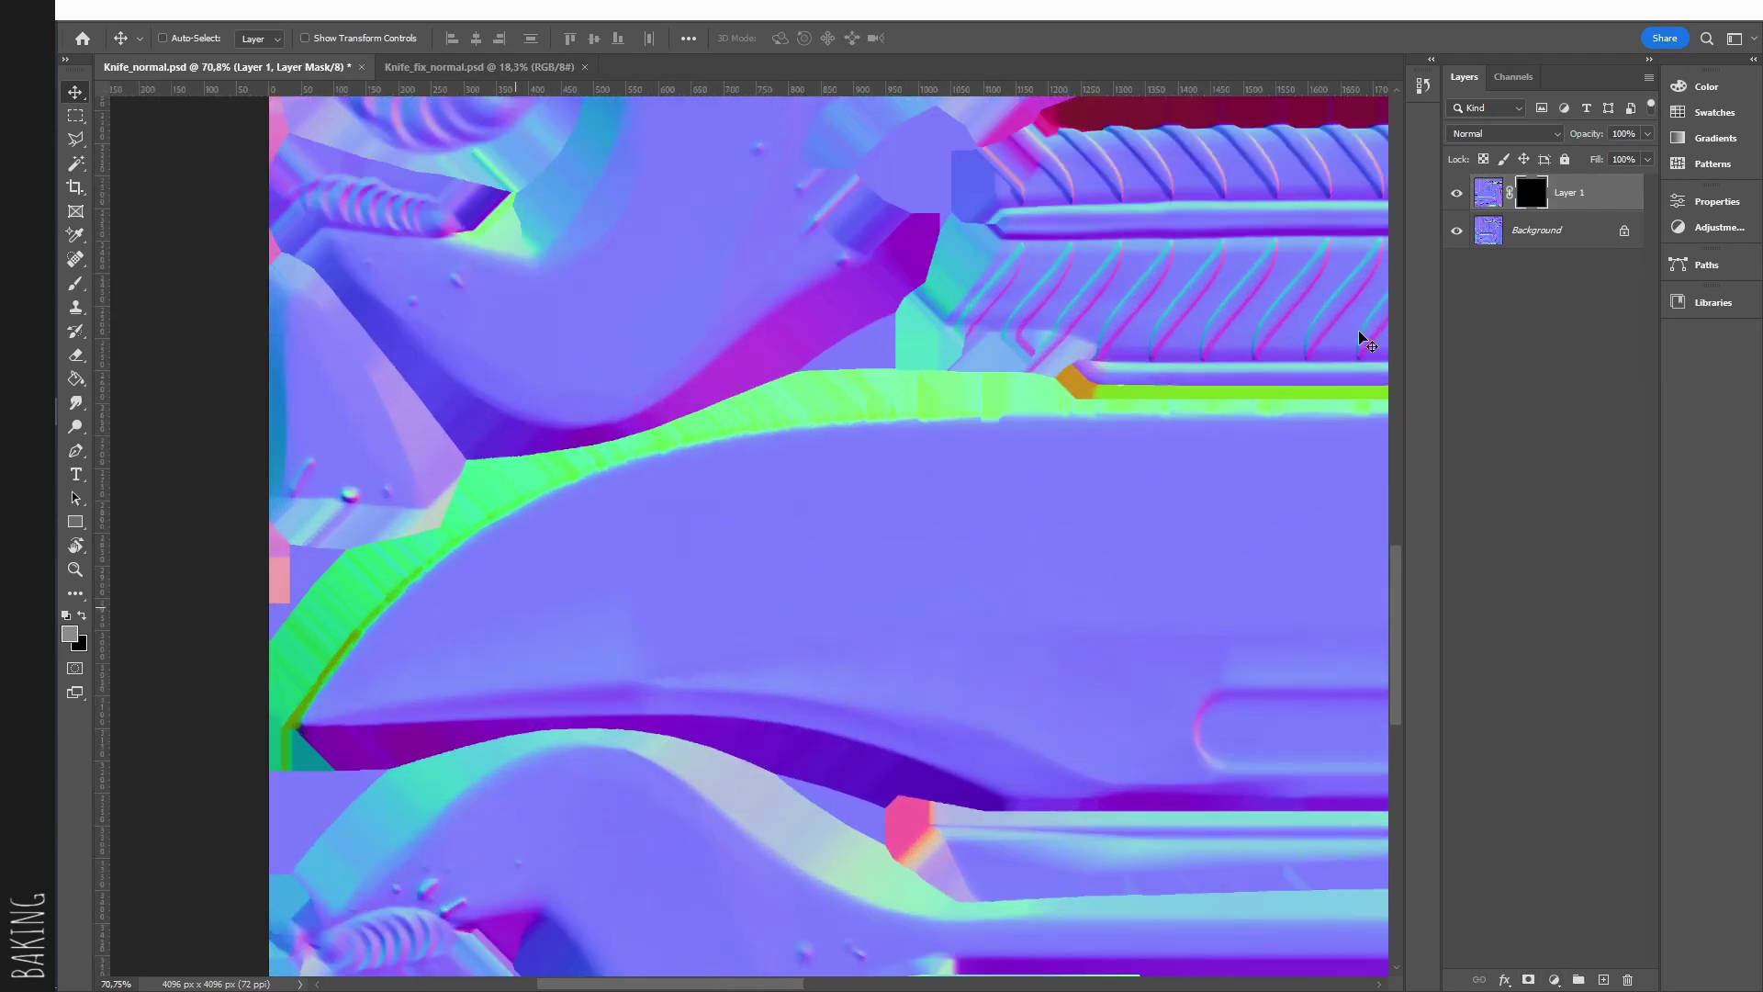
key(b)
alt+scroll(316, 515, up, 2)
alt+right_drag(356, 720, 409, 716)
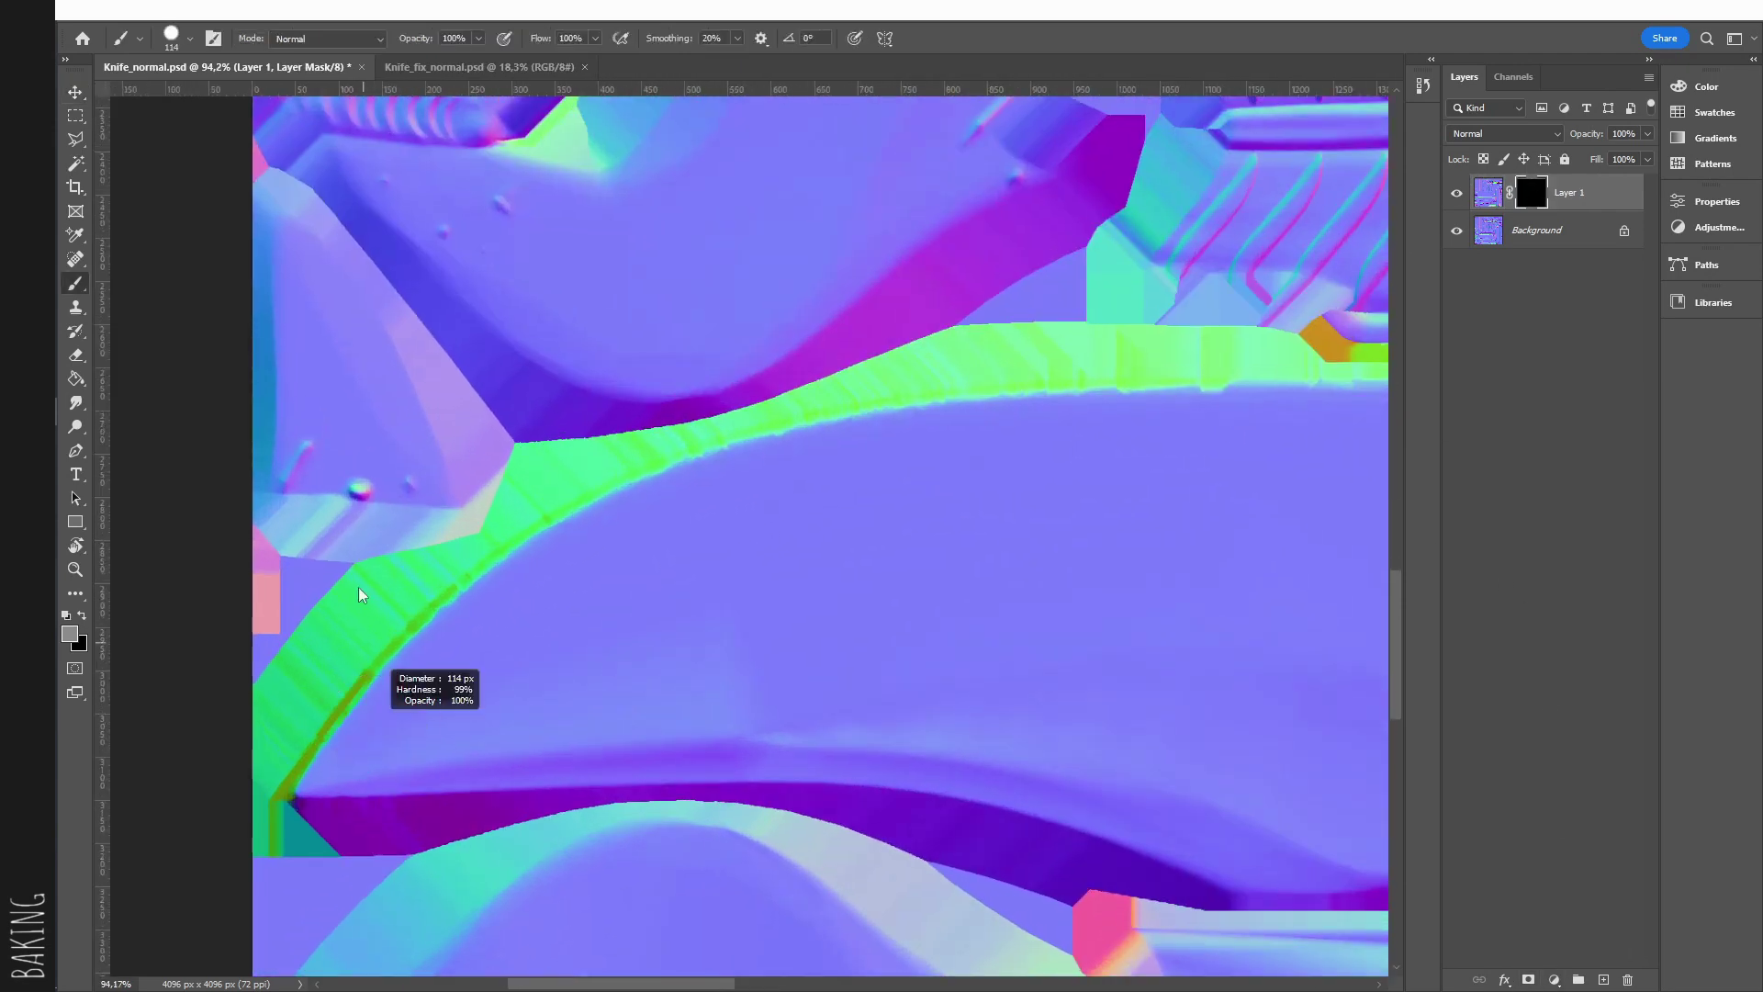
alt+right_drag(312, 648, 322, 730)
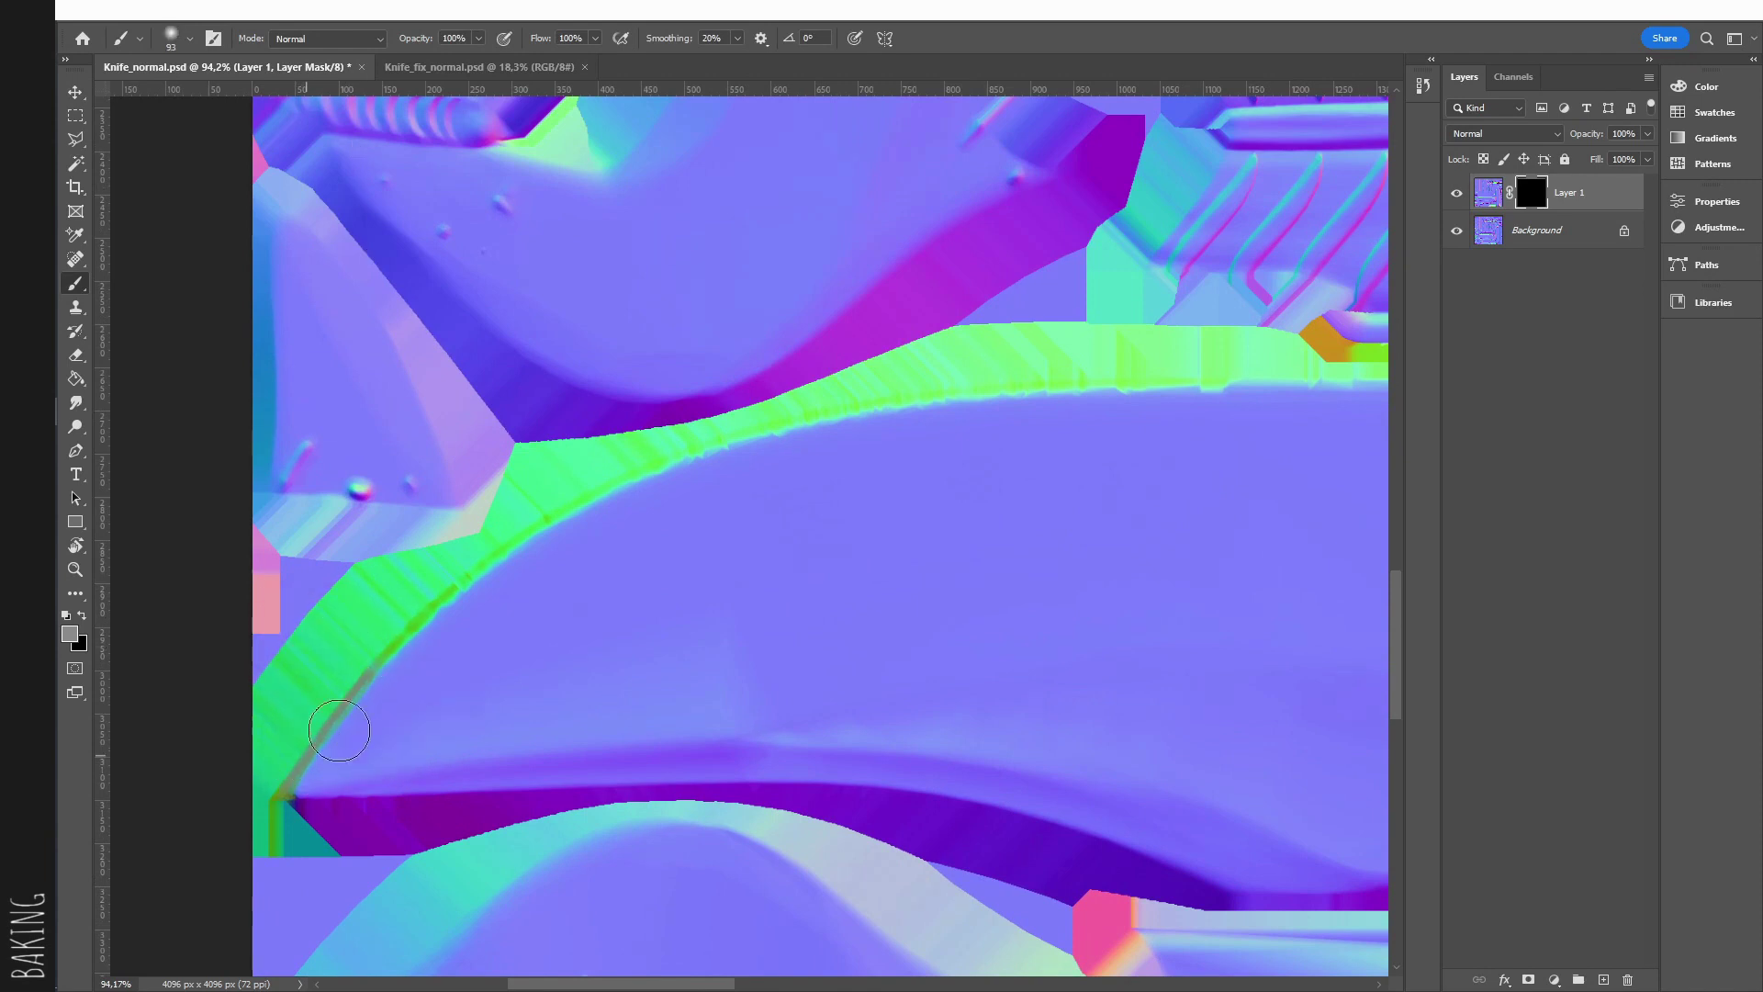
alt+right_drag(514, 564, 529, 560)
alt+click(1522, 205)
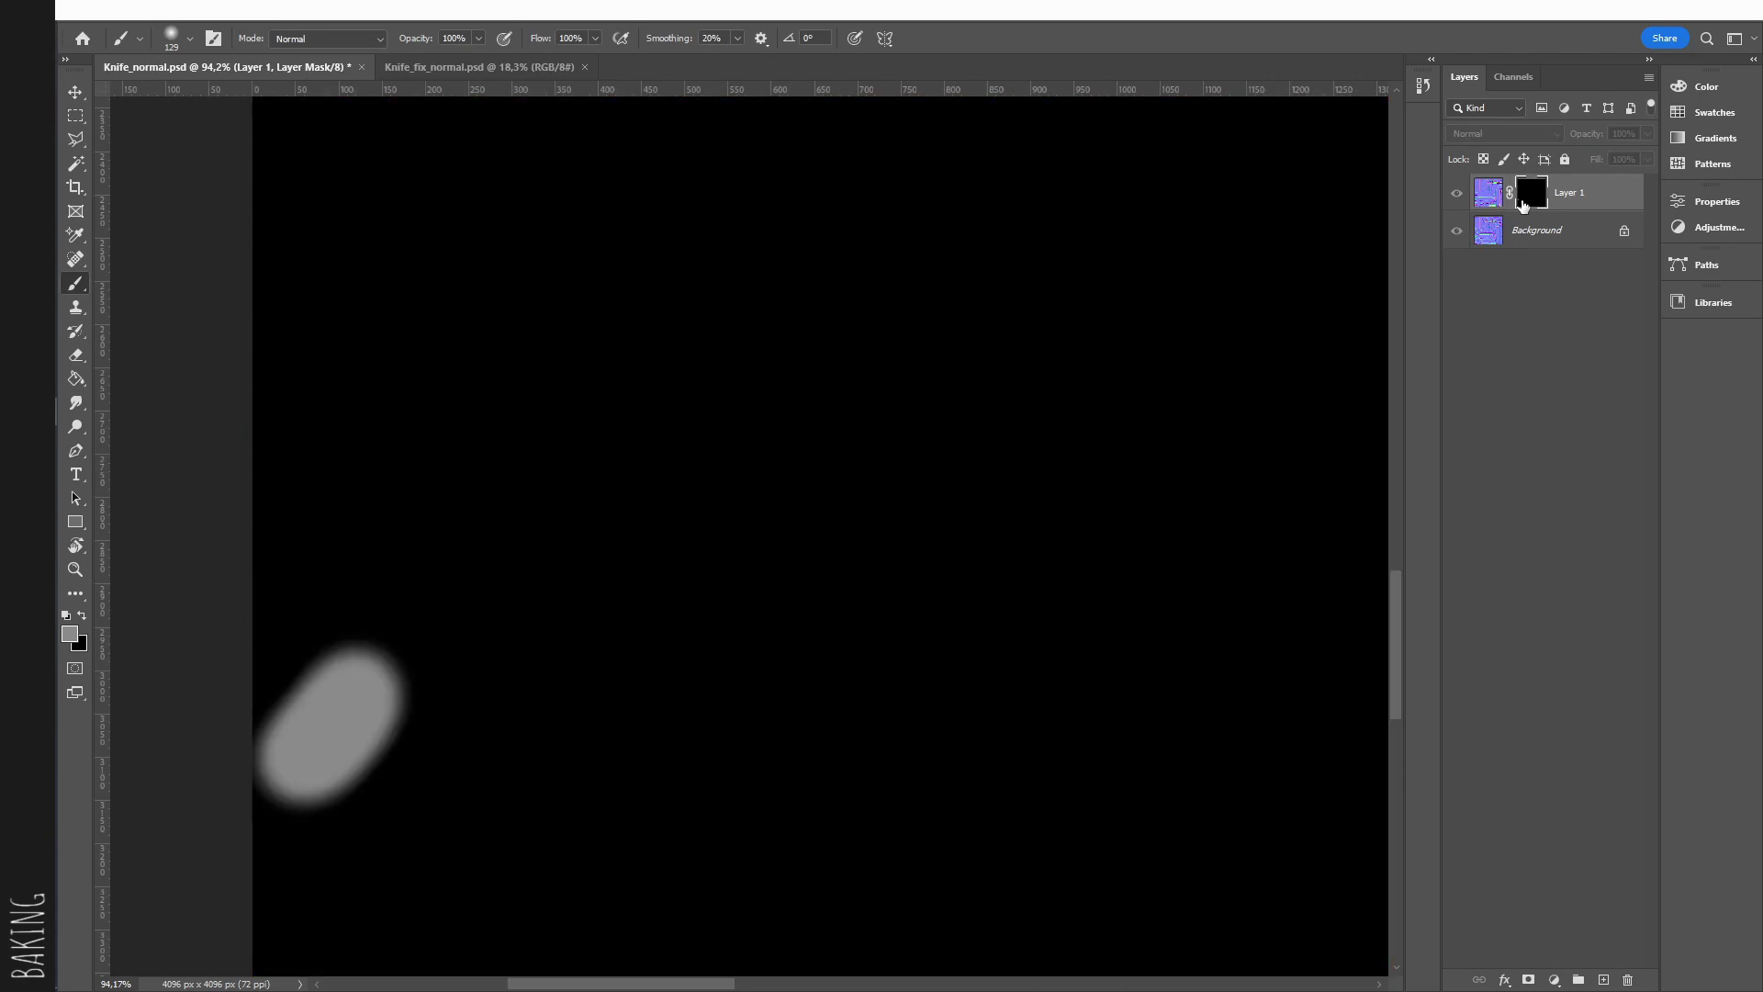
alt+click(1524, 208)
Step: Reset the colours to black and white and paint the mask white at the horizontal blade's tip, correcting the overspill in black
key(d)
key(x)
key(x)
mouse_move(321, 740)
mouse_down()
mouse_move(478, 609)
mouse_move(289, 764)
mouse_move(352, 687)
mouse_up()
key(x)
drag(345, 827, 333, 828)
key(x)
drag(309, 737, 302, 740)
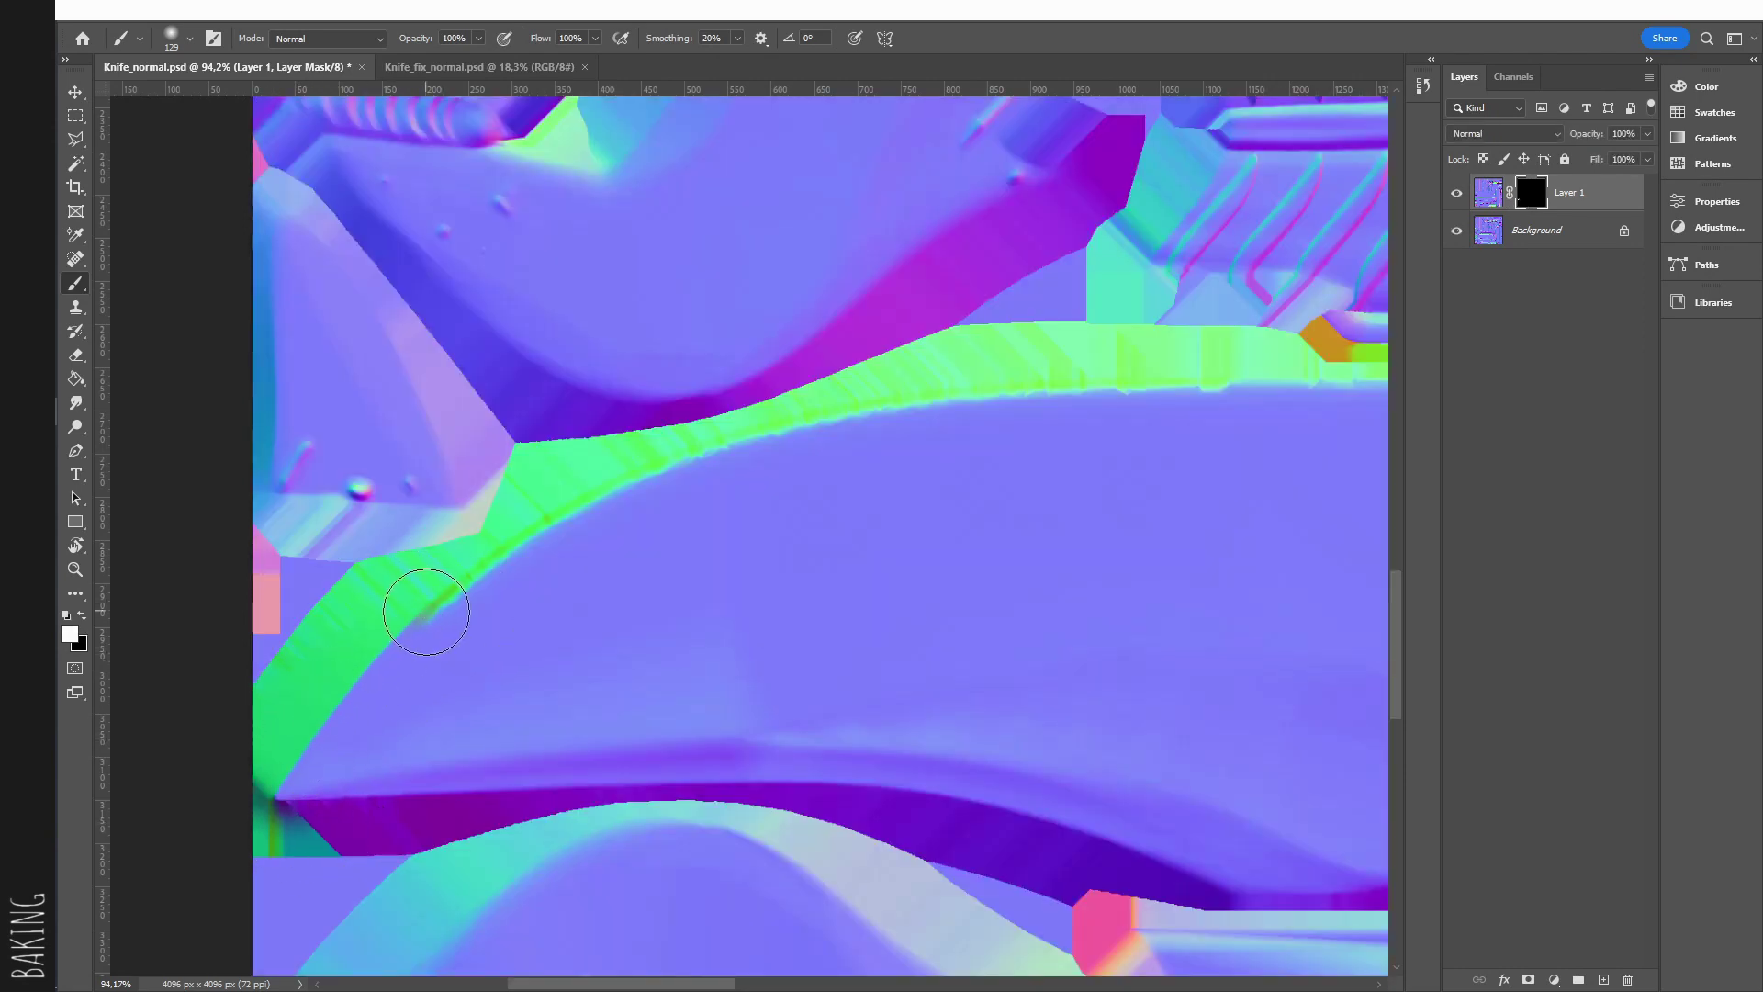
Step: Reveal the fix bake along the rest of the horizontal blade's green cutting edge with a smaller brush, correcting overspill in black
alt+right_drag(641, 501, 610, 669)
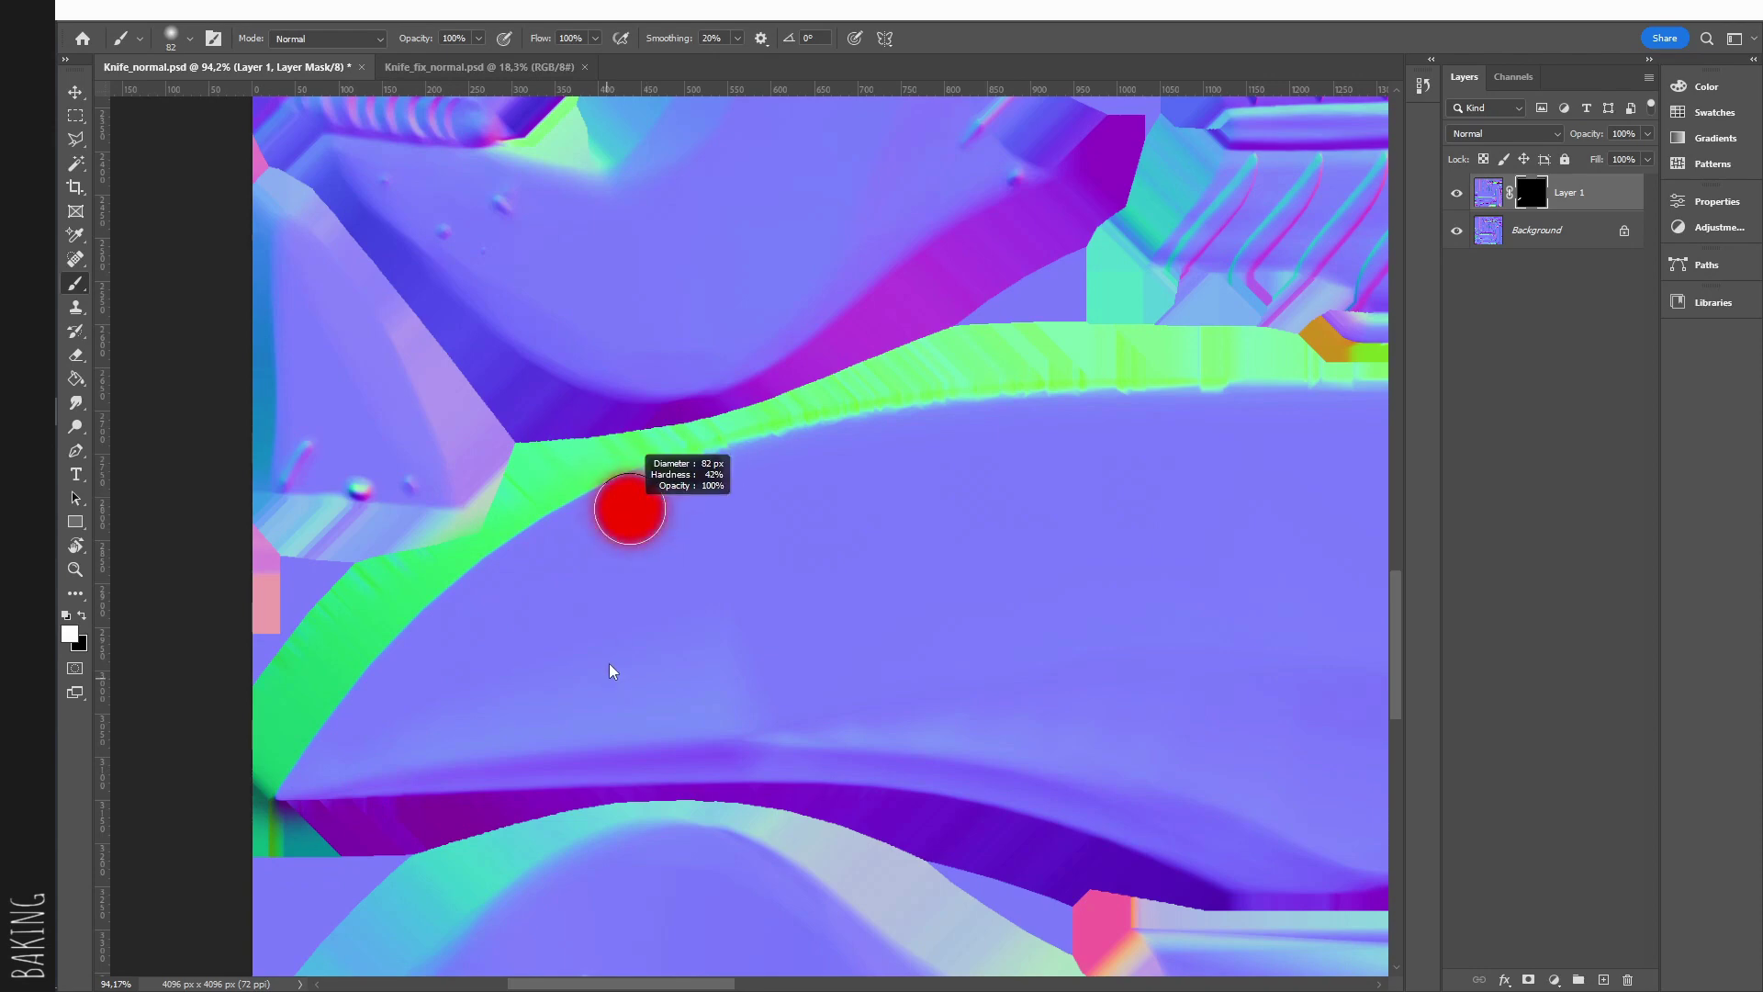
mouse_move(1148, 385)
mouse_down()
mouse_move(790, 418)
mouse_move(901, 417)
mouse_up()
alt+right_drag(901, 417, 859, 393)
key(x)
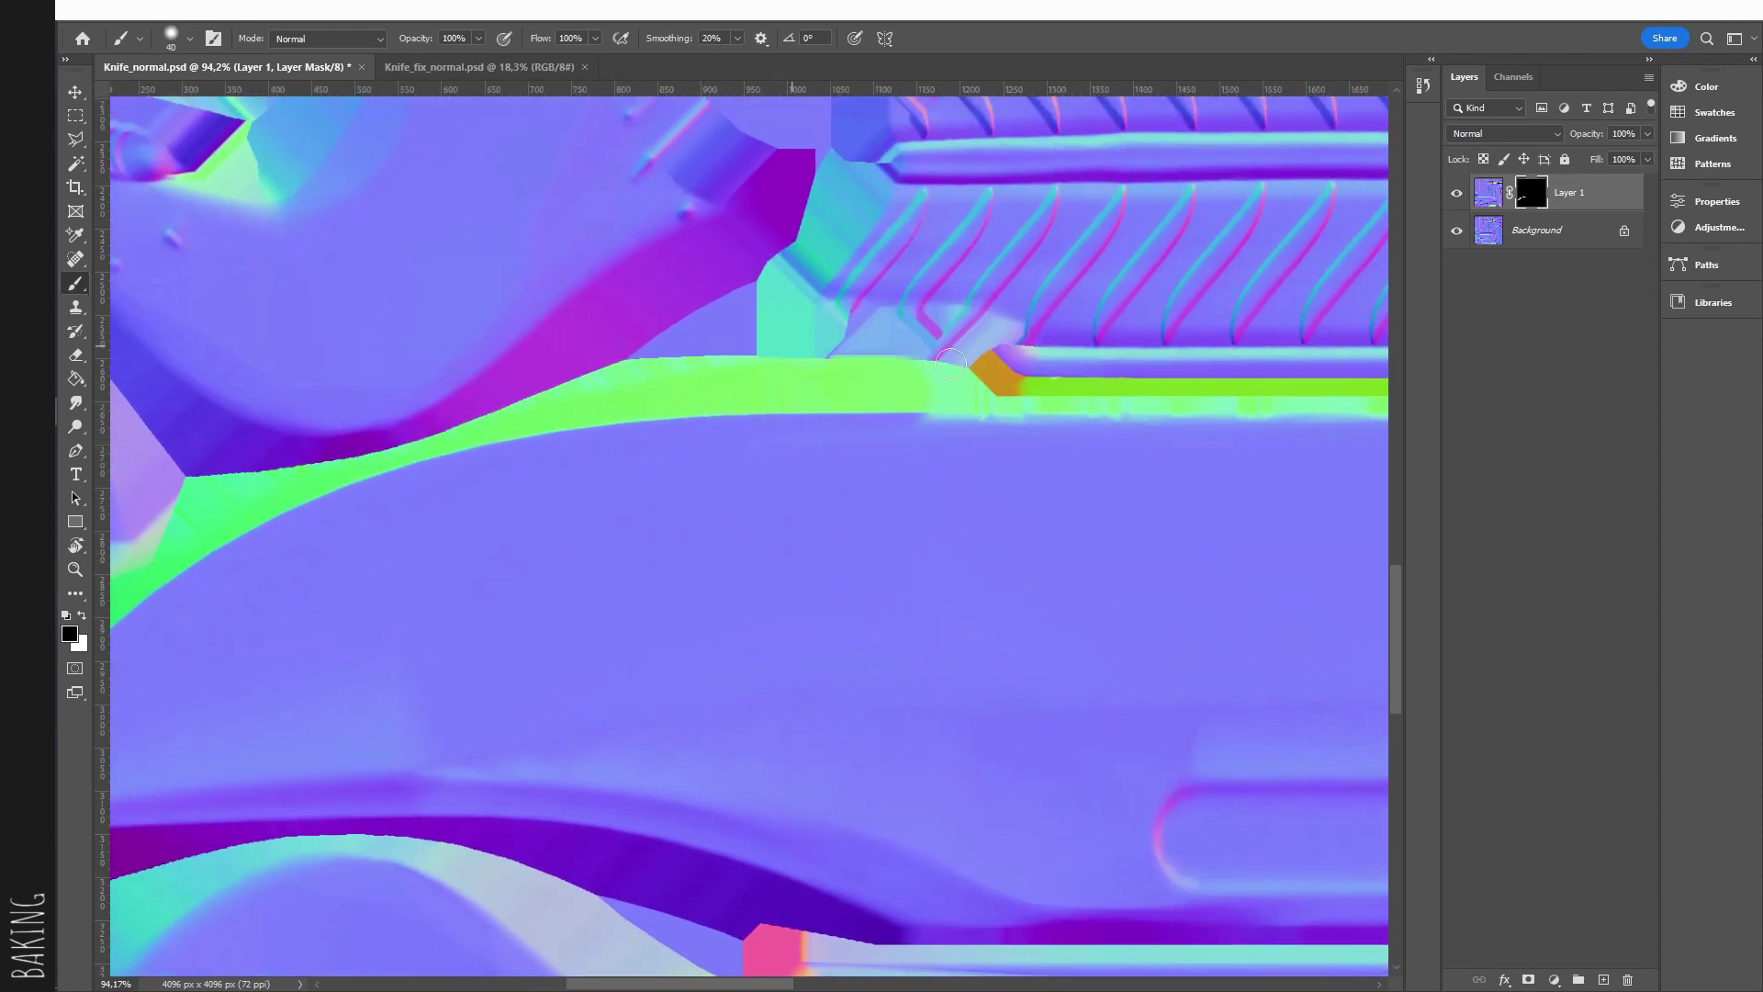
drag(905, 402, 1019, 434)
key(x)
mouse_move(779, 434)
mouse_down()
mouse_move(1101, 441)
mouse_move(633, 465)
mouse_move(1023, 464)
mouse_up()
mouse_move(1129, 437)
mouse_down()
mouse_move(715, 476)
mouse_move(1047, 466)
mouse_up()
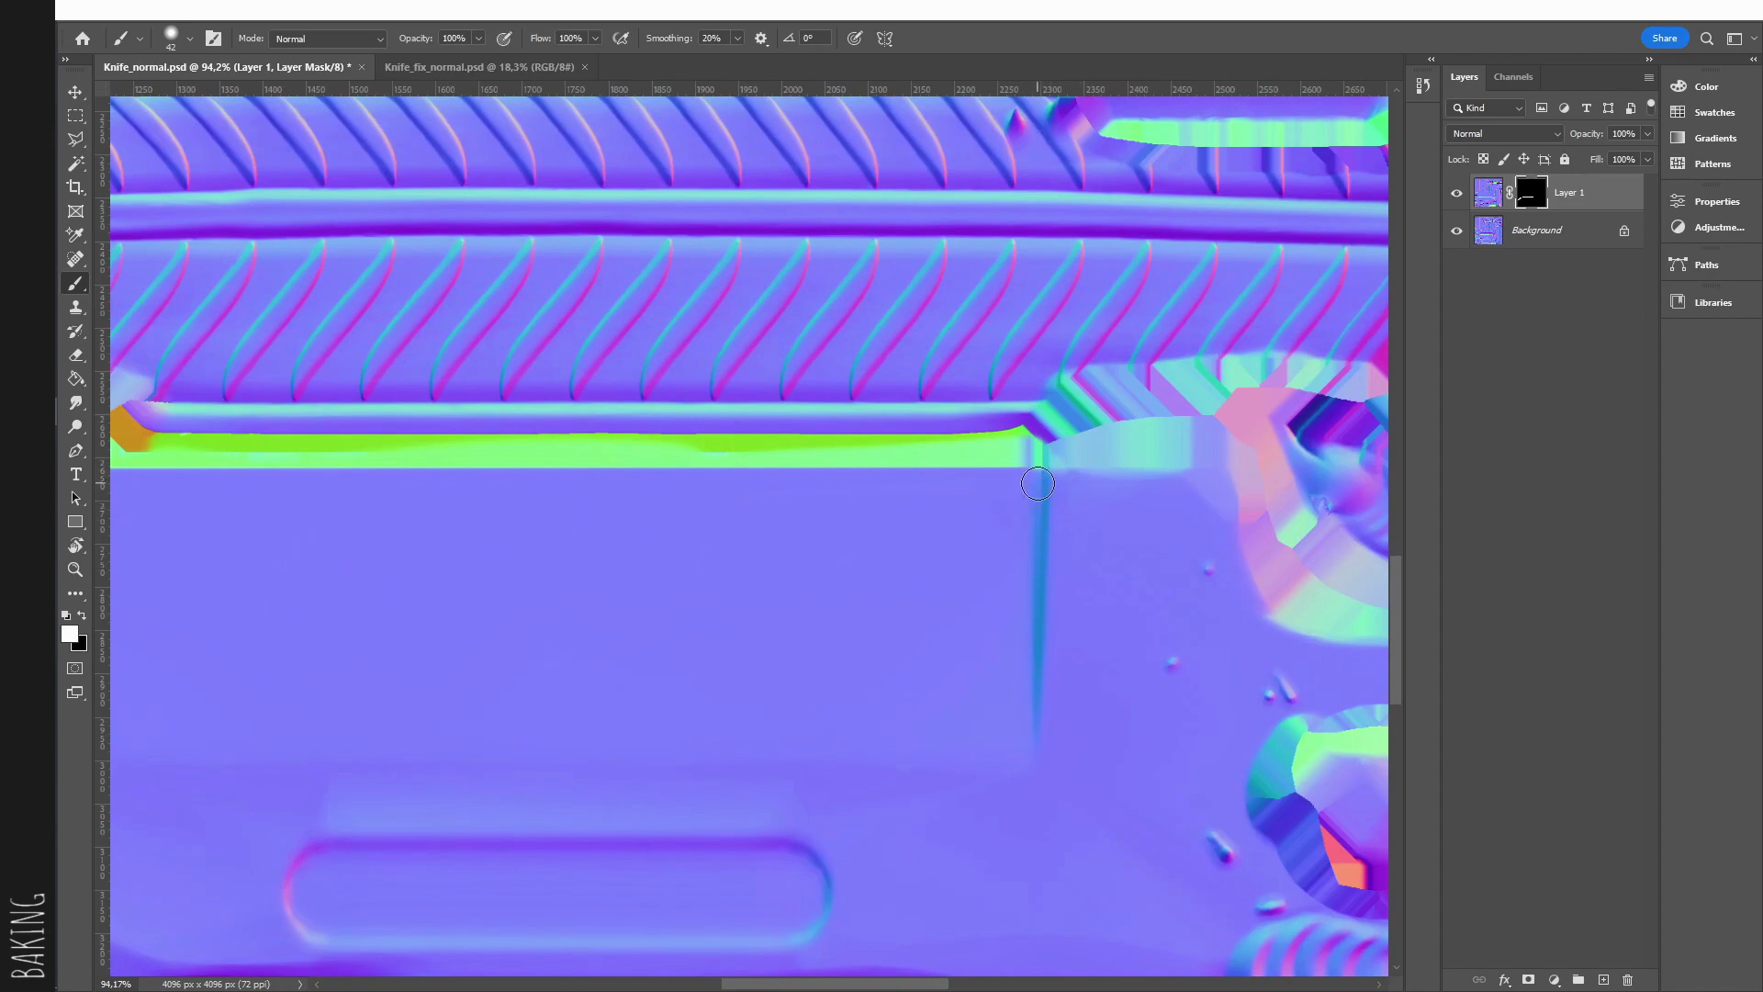
Step: Paint the mask white along the curved red cutting edge at the vertical blade's tip with a 66 px brush
key(x)
alt+scroll(1050, 619, down, 5)
drag(747, 724, 719, 754)
drag(961, 167, 795, 700)
alt+scroll(795, 700, down, 4)
drag(1014, 813, 637, 346)
alt+scroll(742, 842, up, 4)
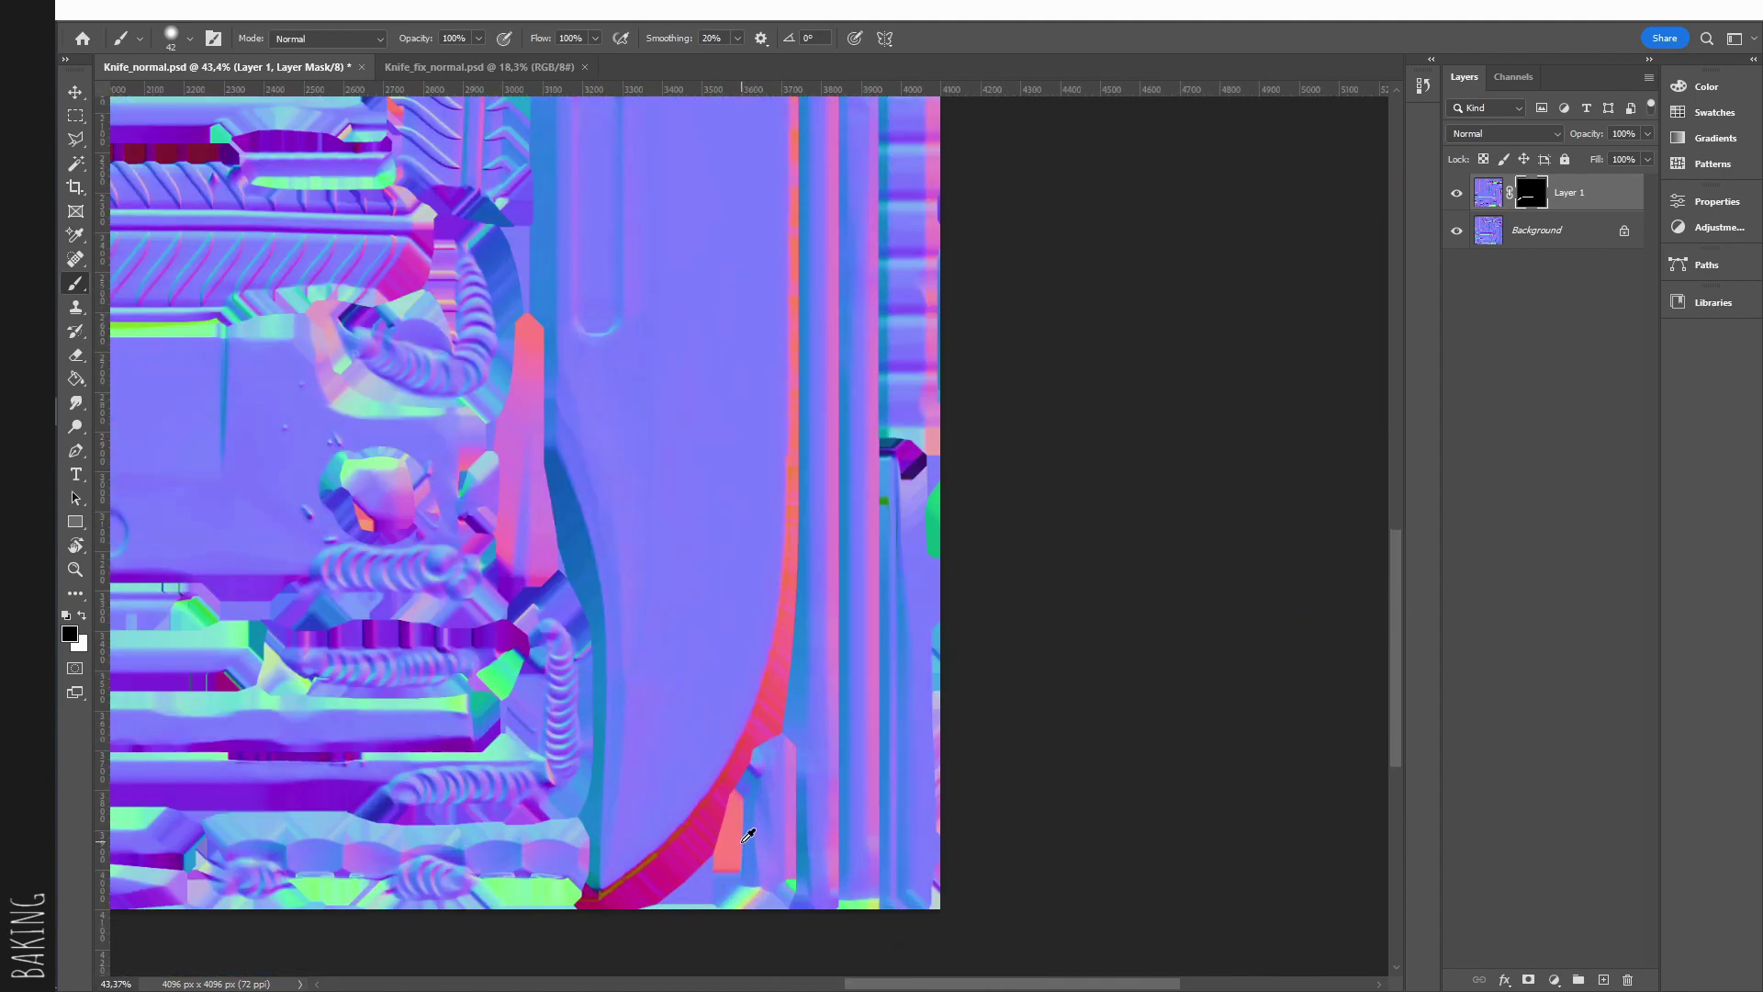
alt+scroll(734, 840, up, 6)
key(x)
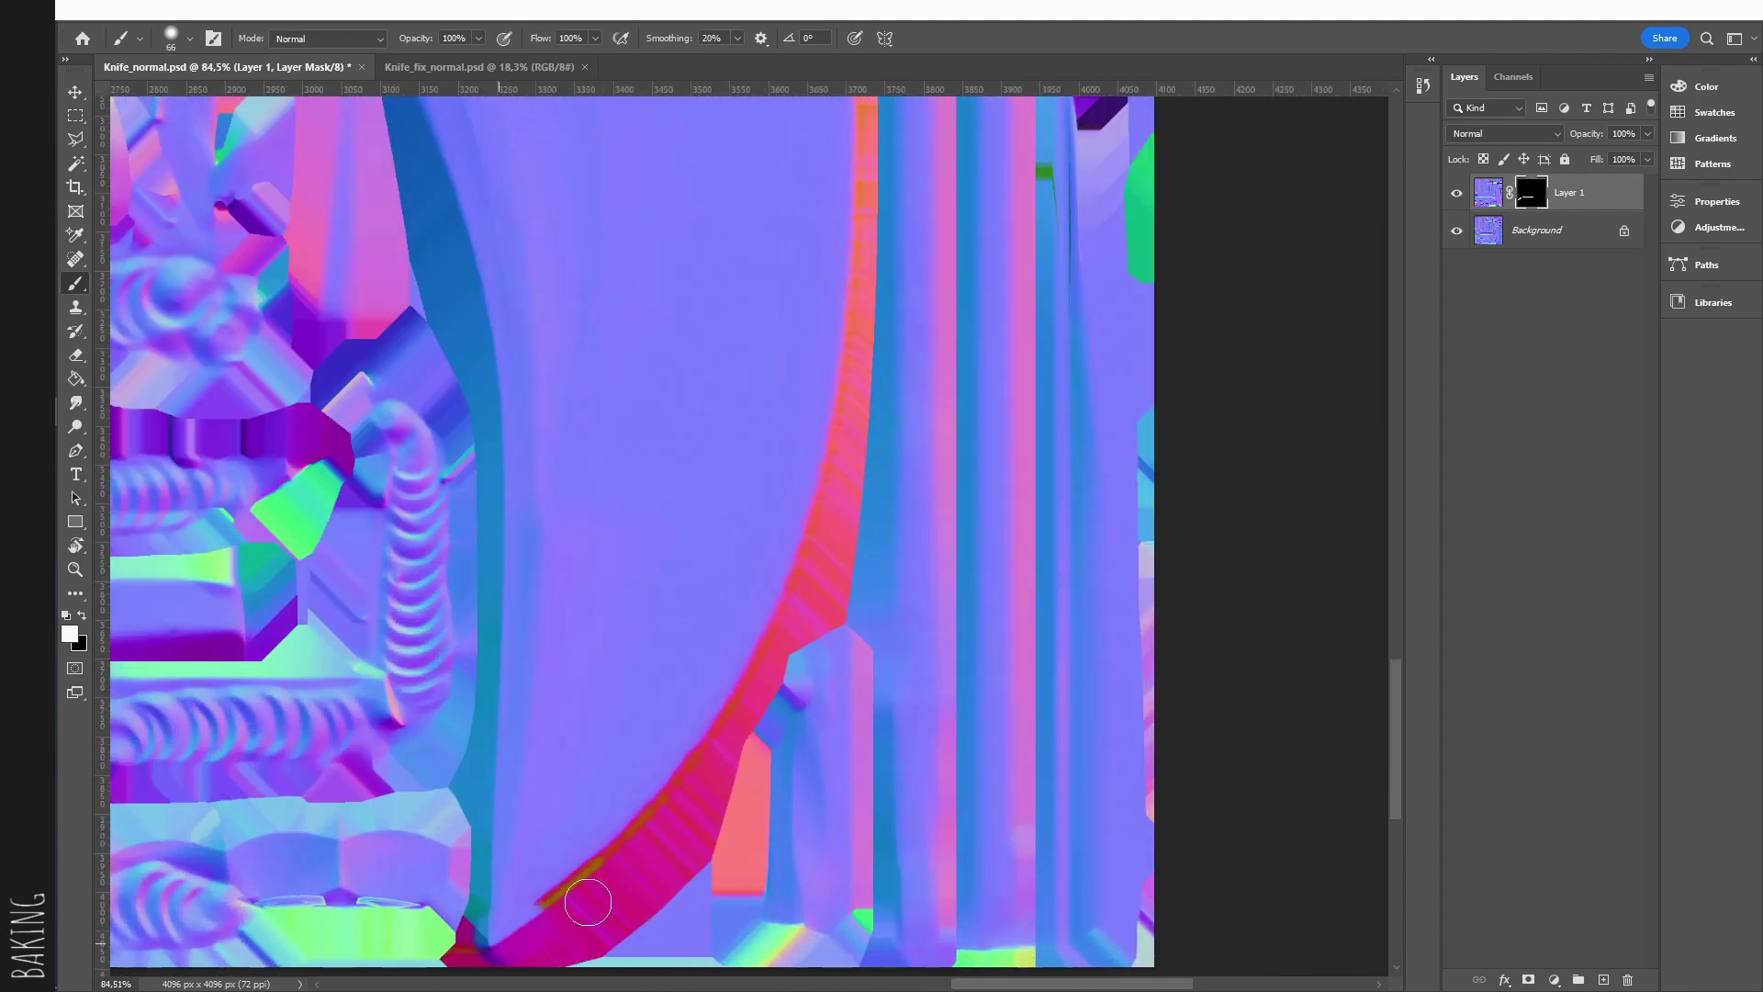
mouse_move(587, 901)
mouse_down()
mouse_move(599, 863)
mouse_move(728, 720)
mouse_move(787, 582)
mouse_move(842, 358)
mouse_move(742, 757)
mouse_up()
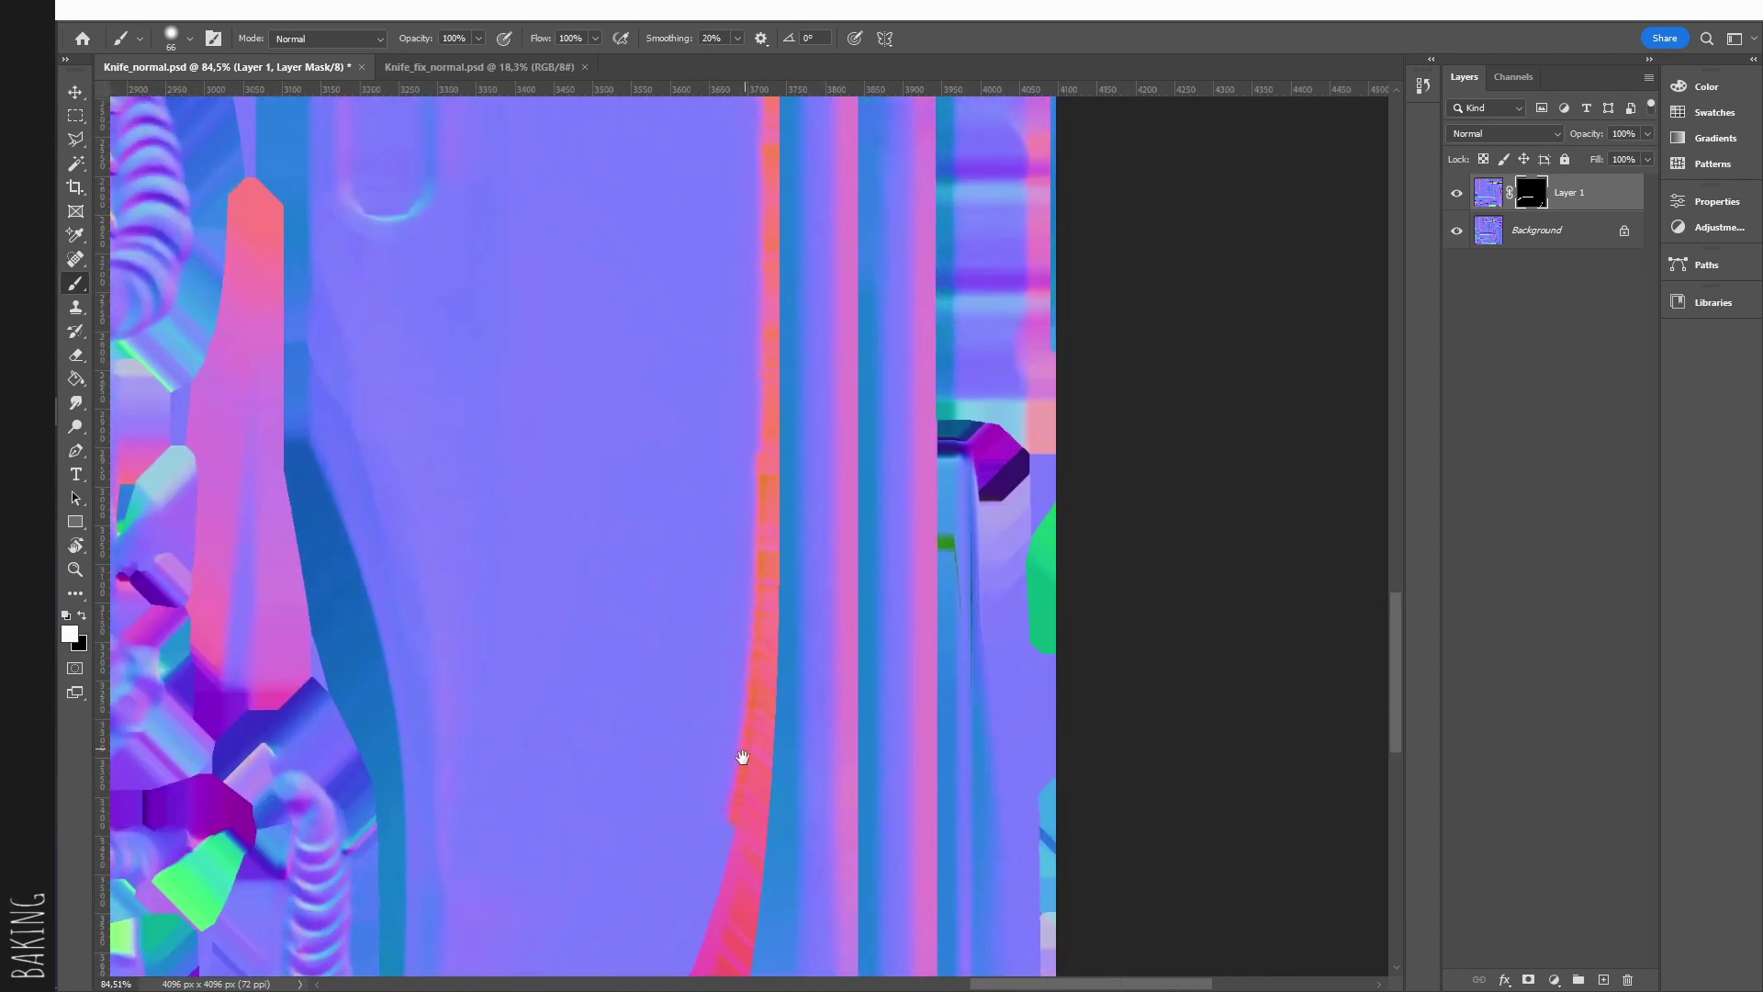
Step: Continue the white mask along the vertical blade's straight cutting edge up to the guard with a 42 px brush
alt+right_drag(735, 828, 726, 833)
drag(749, 690, 763, 427)
scroll(762, 495, up, 5)
shift+click(768, 302)
scroll(768, 302, up, 4)
scroll(768, 302, left, 1)
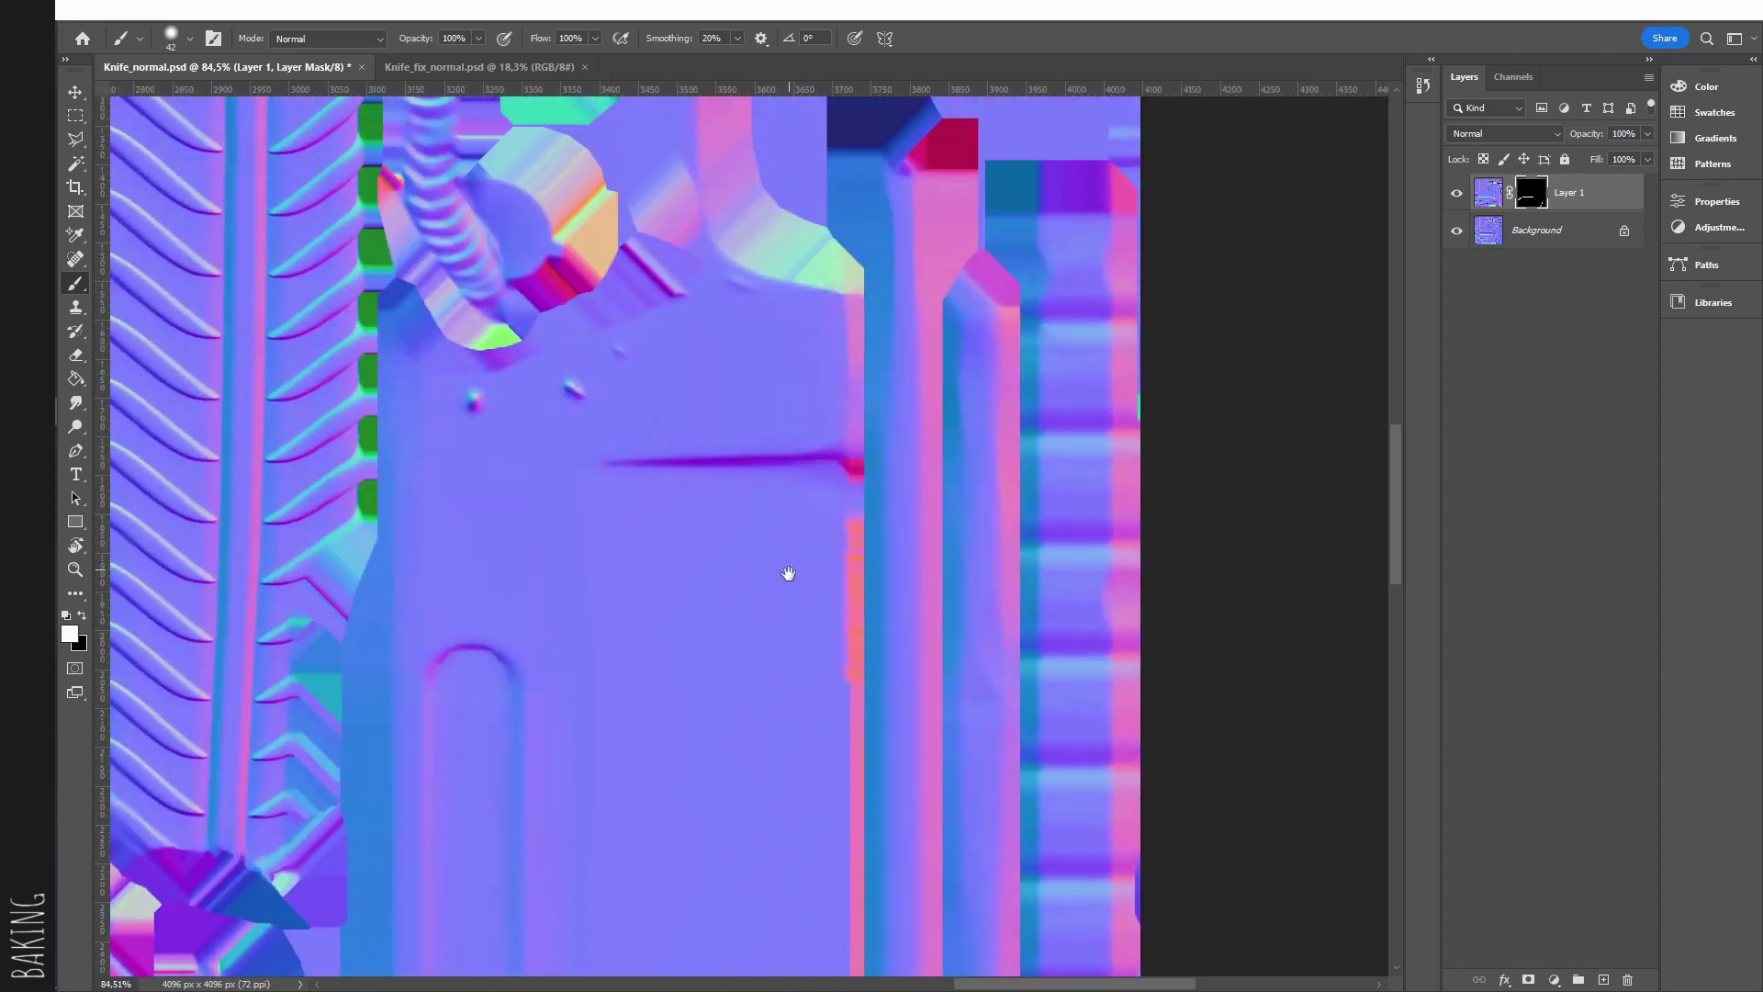
alt+scroll(672, 560, down, 6)
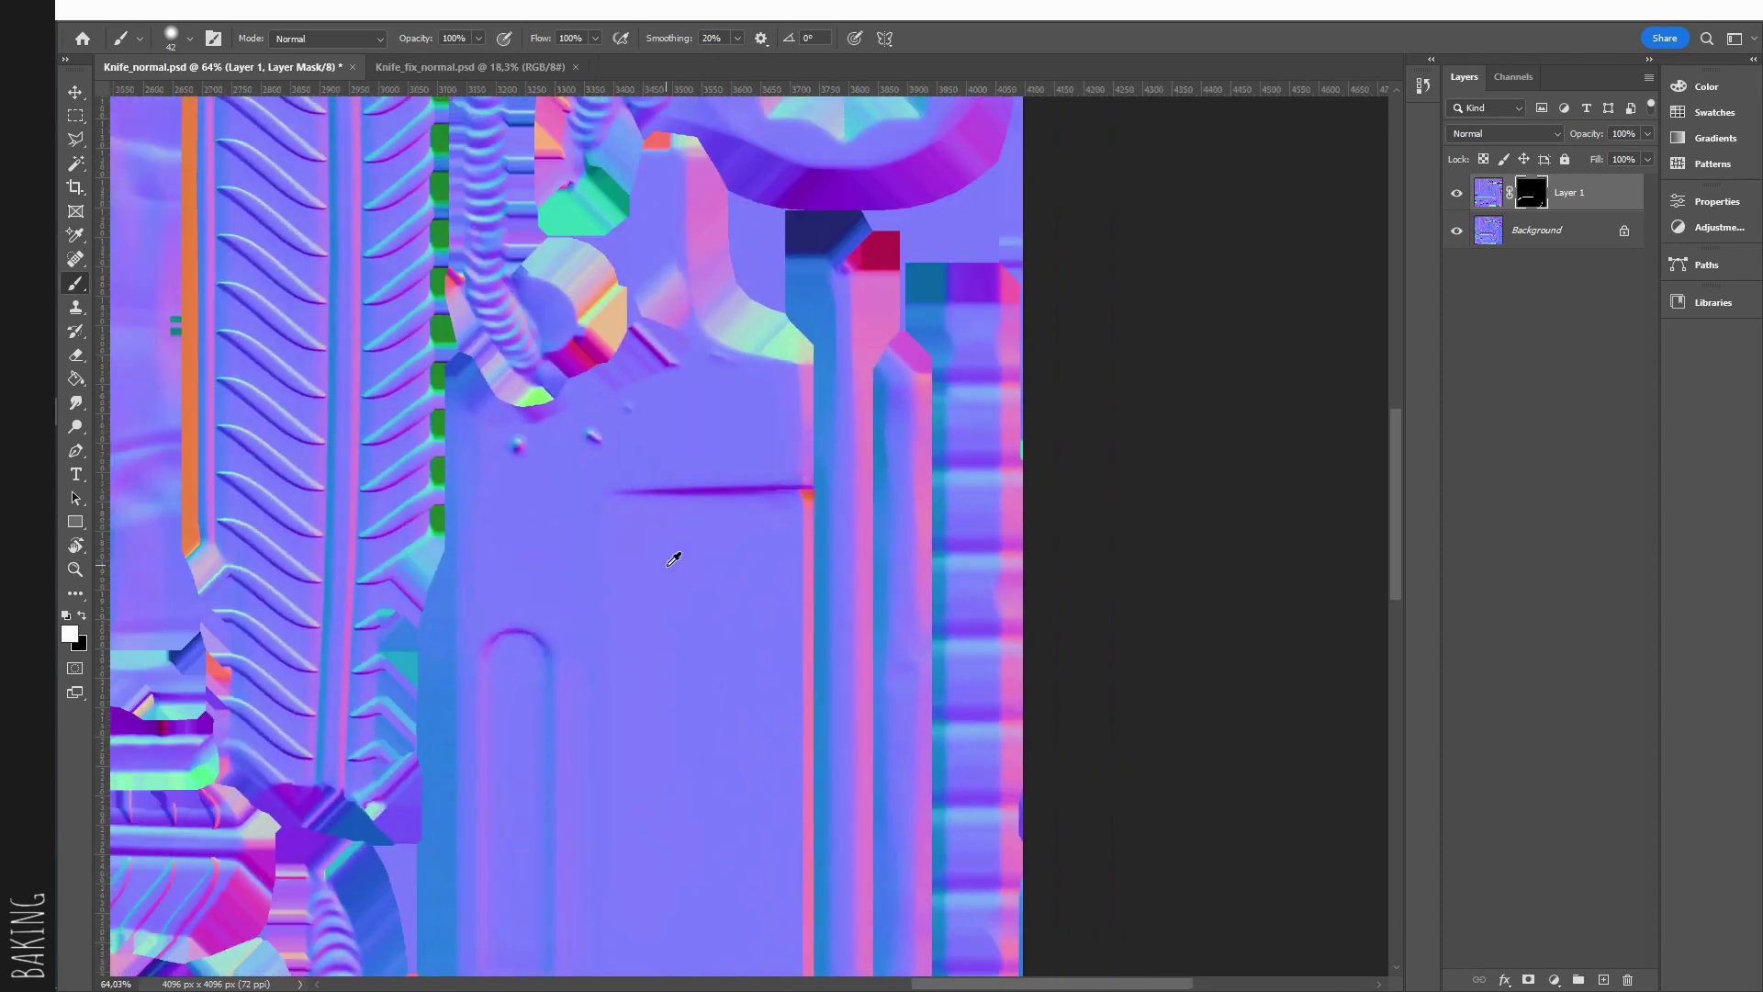
drag(496, 635, 866, 732)
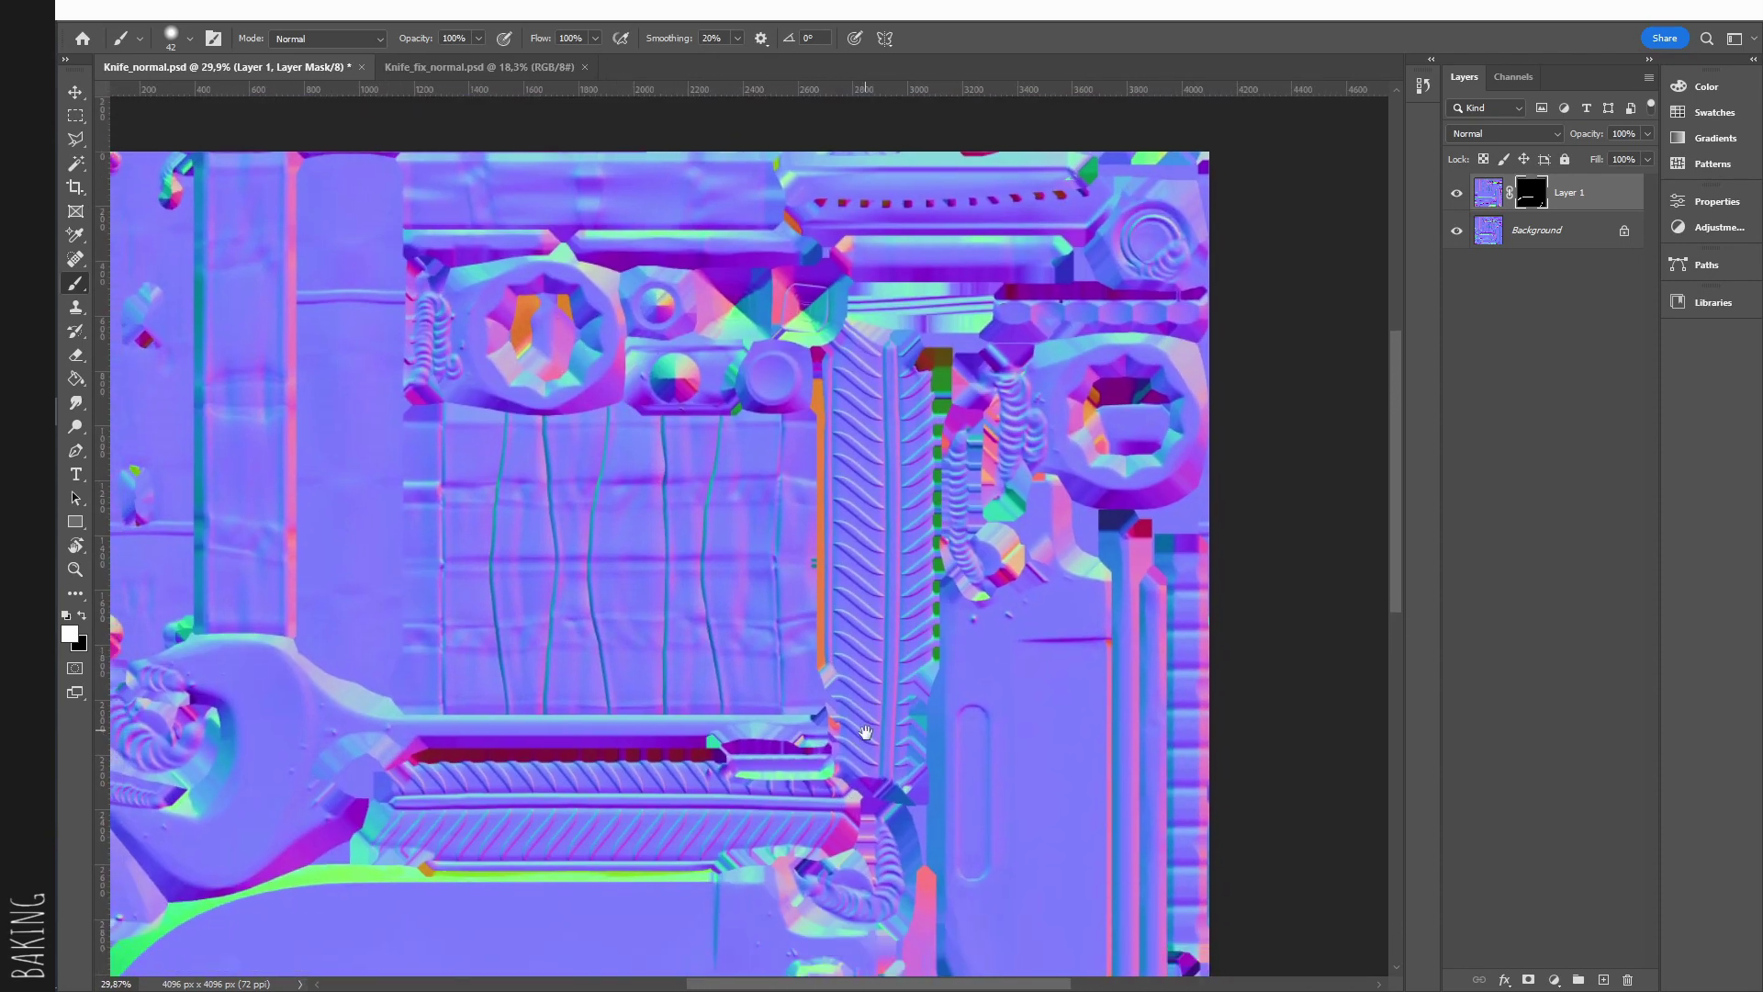
alt+scroll(817, 584, down, 3)
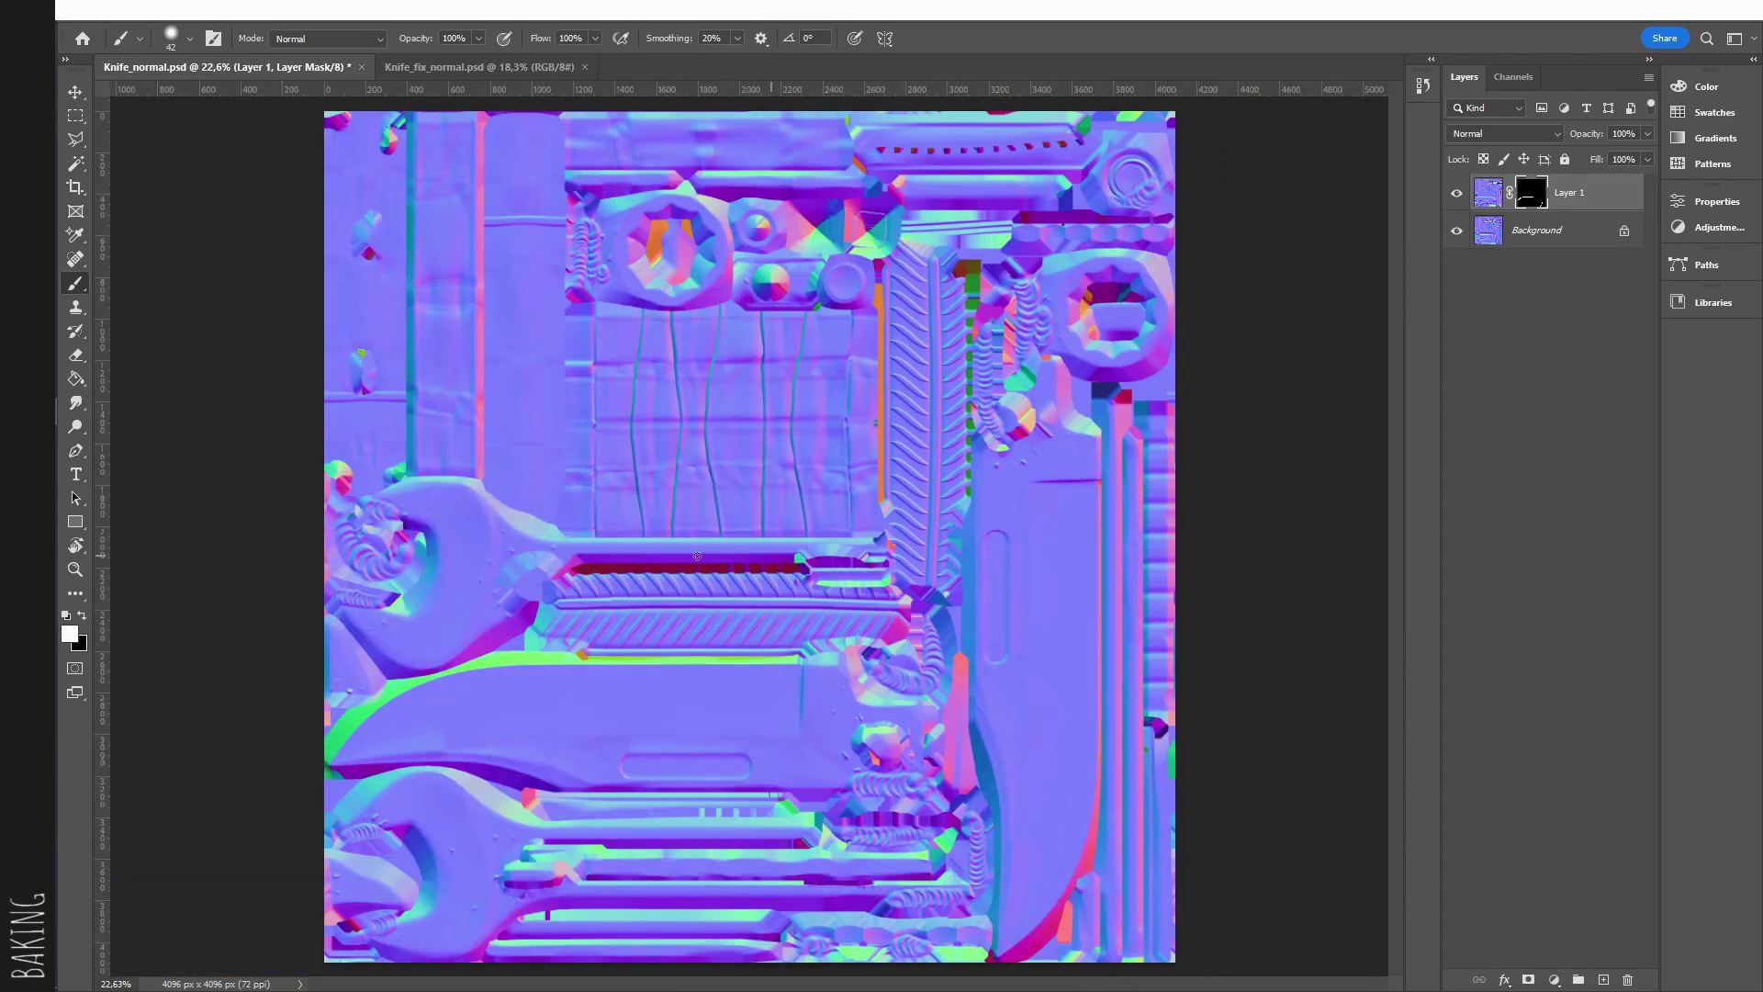
Step: Switch to Maya and hide the HR1 group to expose the low-poly wrench end and chain links
mouse_move(28, 356)
click(158, 454)
click(837, 329)
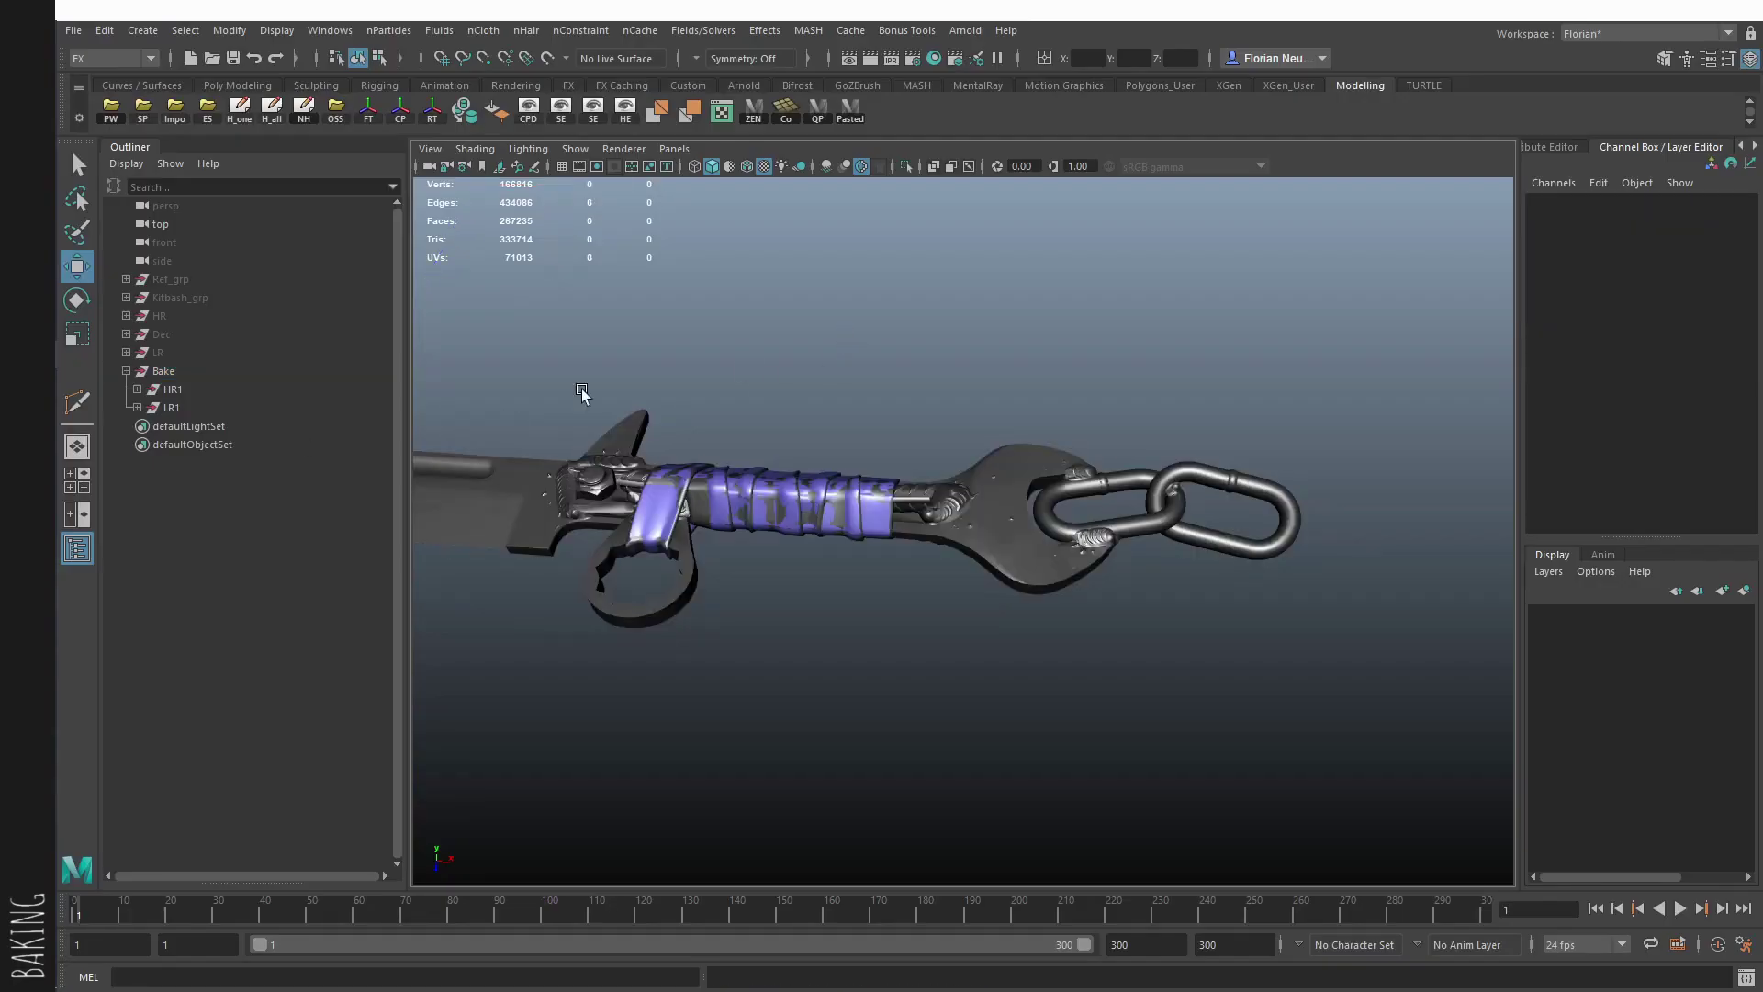
click(180, 391)
key(h)
click(1180, 412)
alt+drag(1180, 411, 1172, 444)
alt+right_drag(1173, 445, 1231, 570)
alt+middle_drag(1231, 569, 1089, 584)
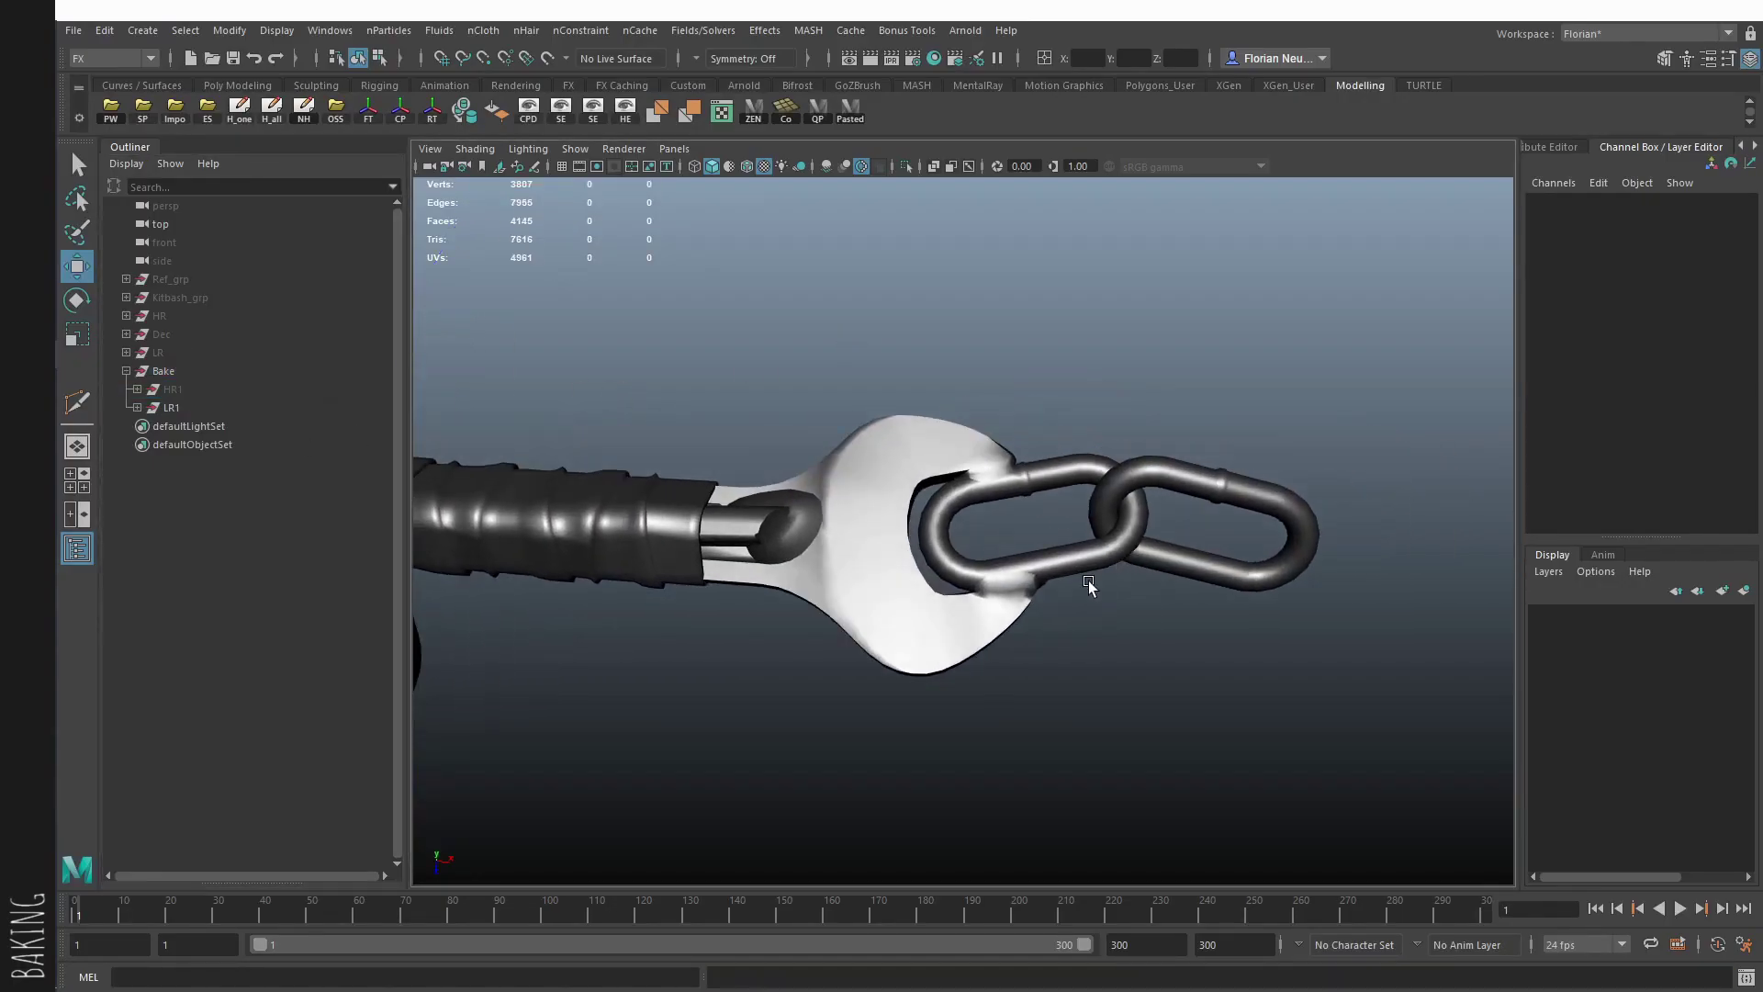
Step: Select the Knife_low mesh and open its UV layout in the UV Editor beside the viewport
click(1078, 549)
click(815, 112)
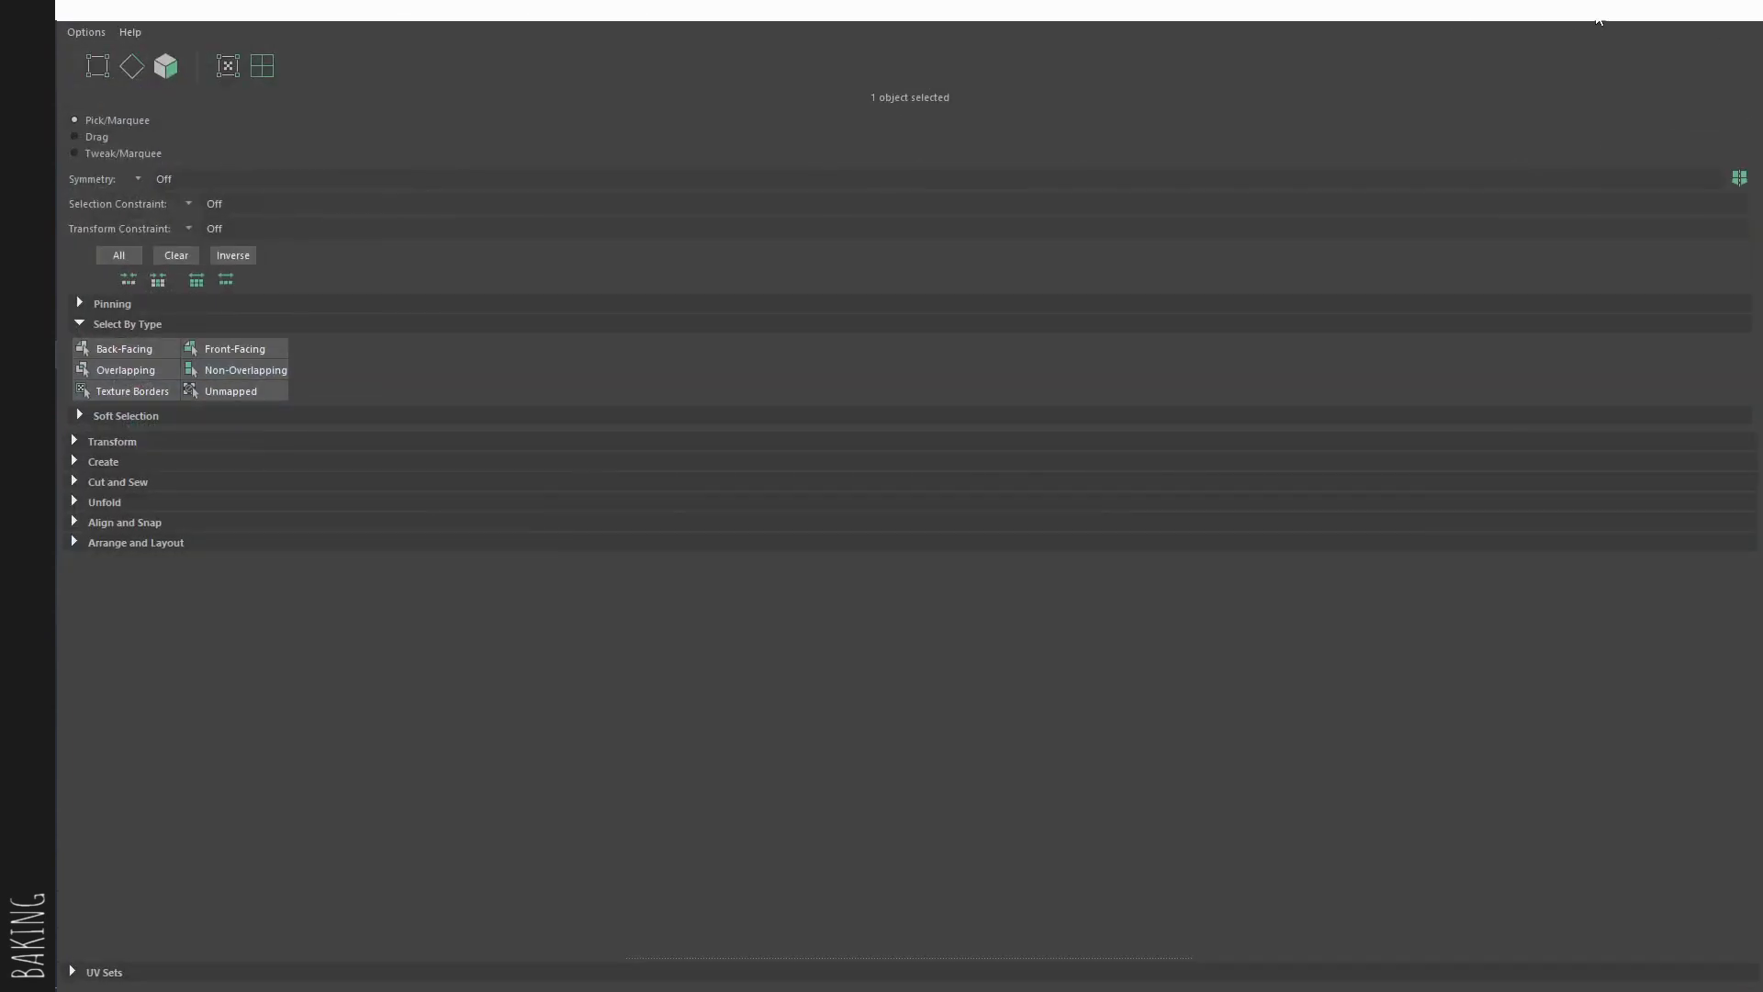
click(1757, 20)
drag(1762, 827, 55, 441)
scroll(1113, 429, up, 3)
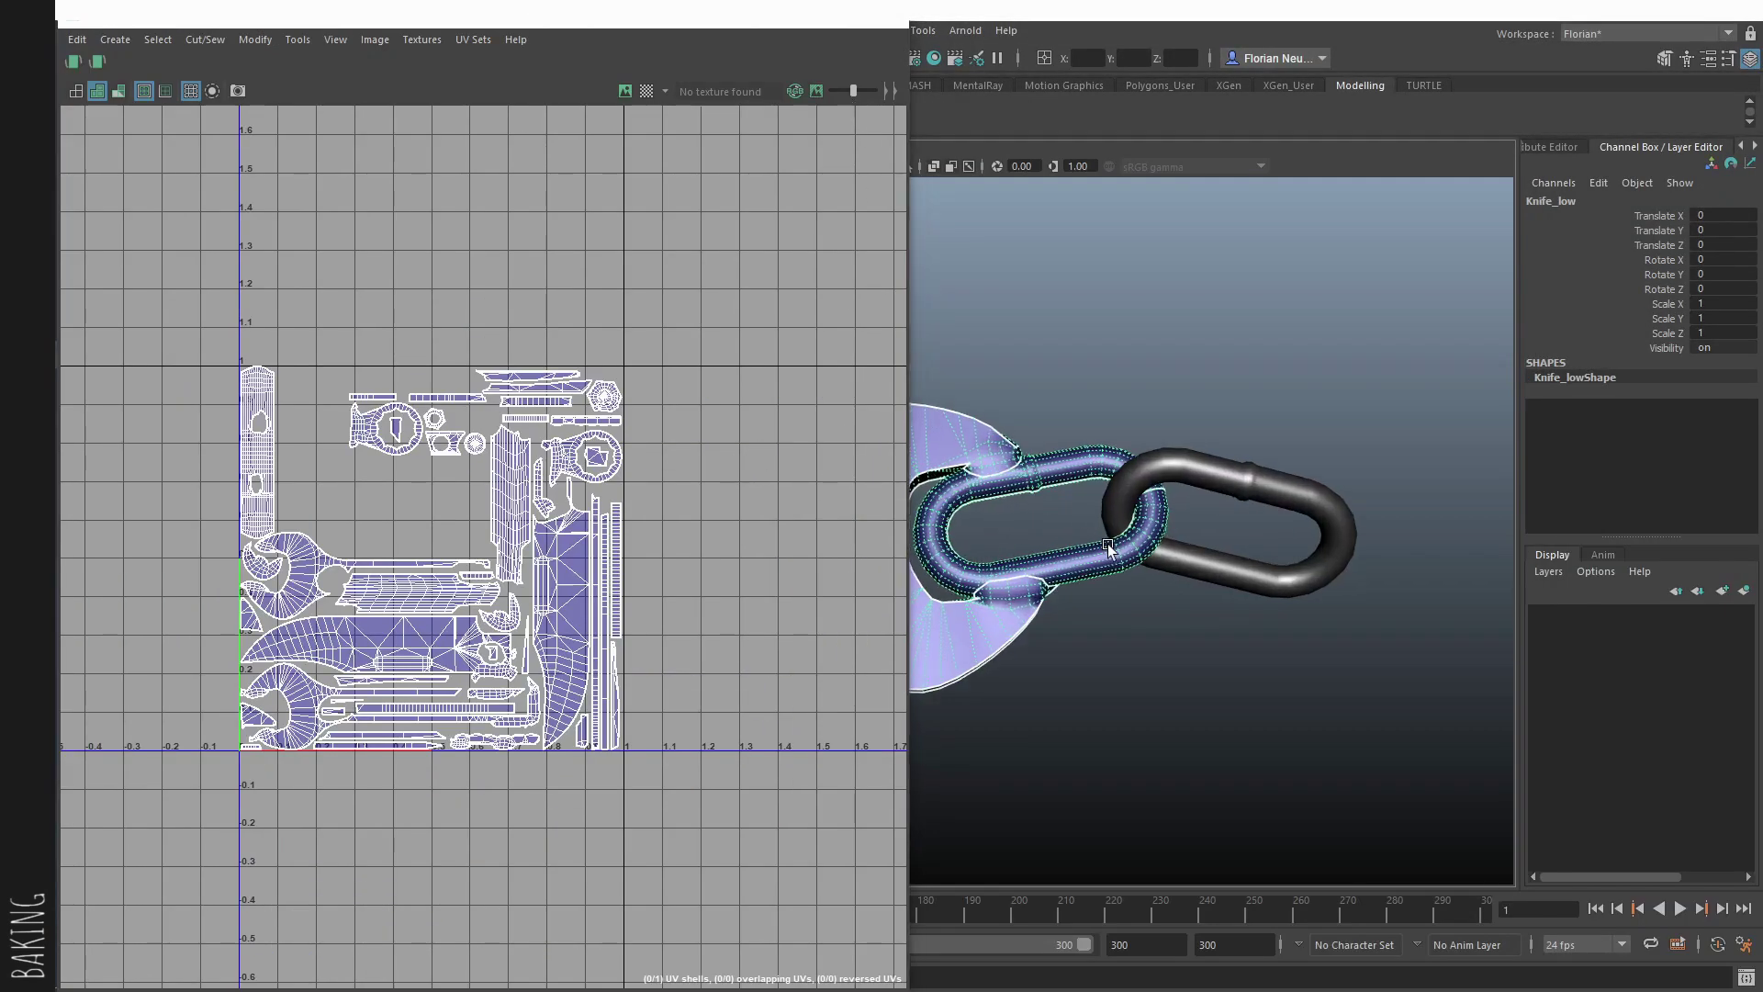
Step: Select the components of the chain link at the wrench and grow the selection to locate the link in the UV layout
right_drag(1113, 429, 1124, 512)
drag(1105, 382, 1202, 630)
key(shift+period)
key(shift+period)
key(shift+period)
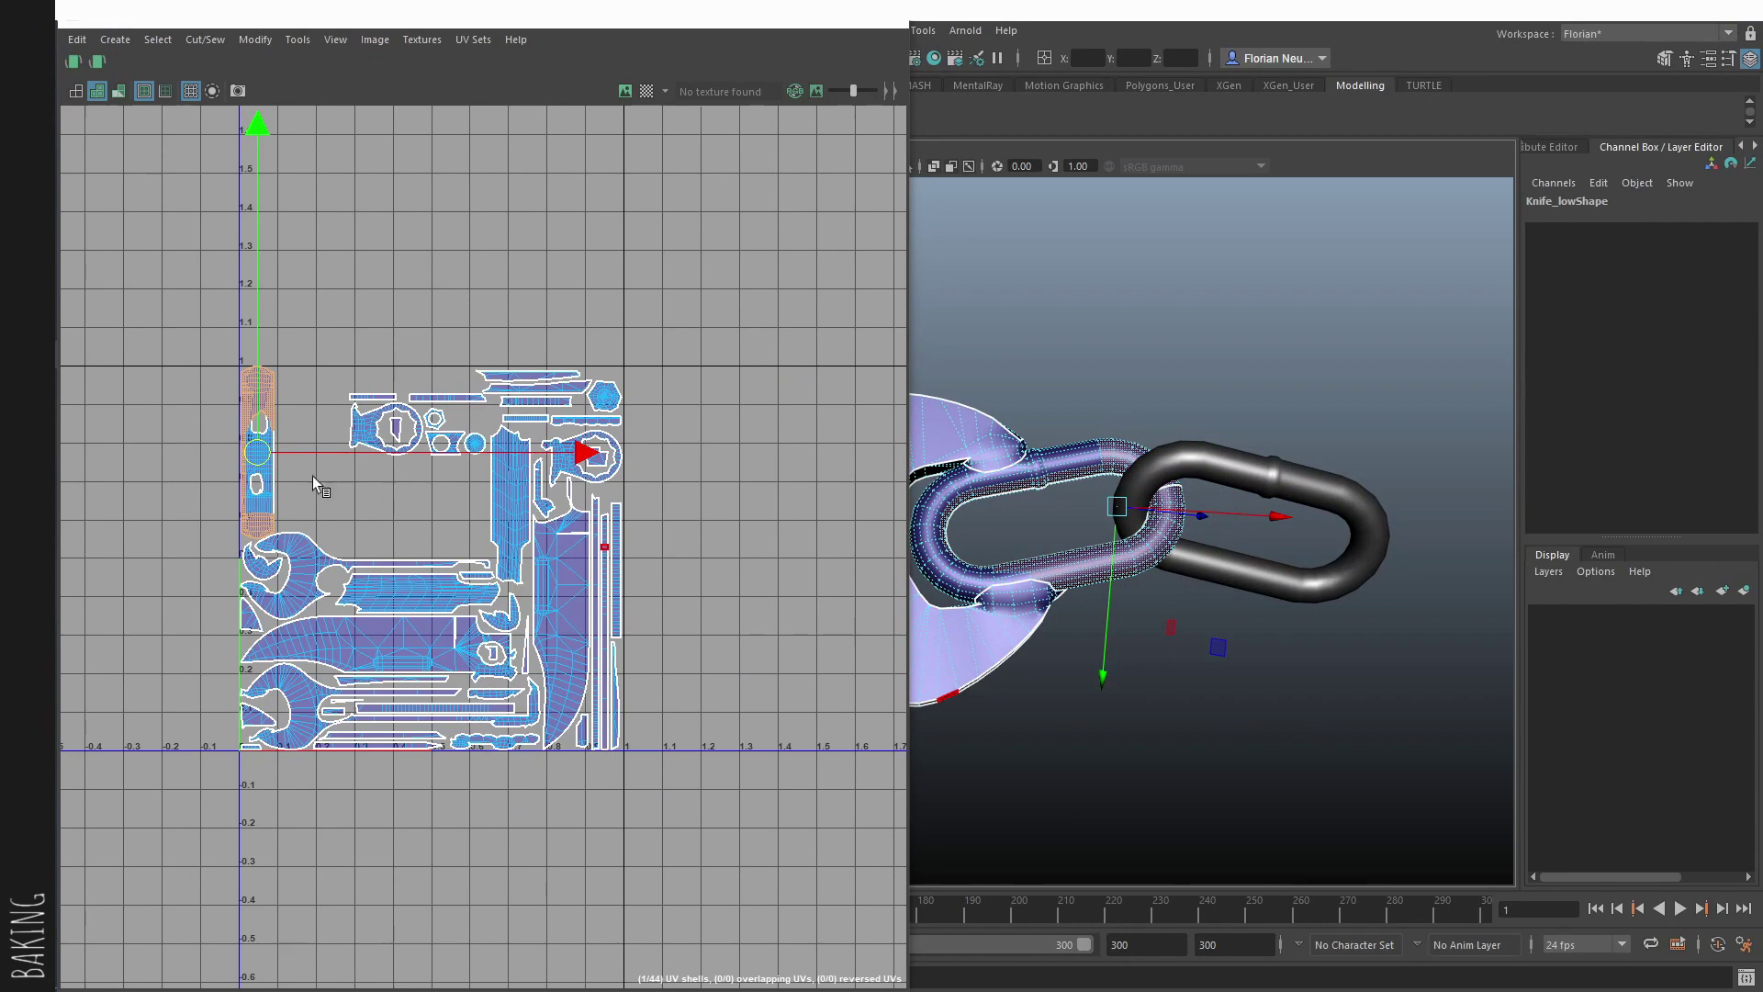
alt+middle_drag(312, 476, 359, 492)
right_drag(360, 491, 358, 440)
click(322, 505)
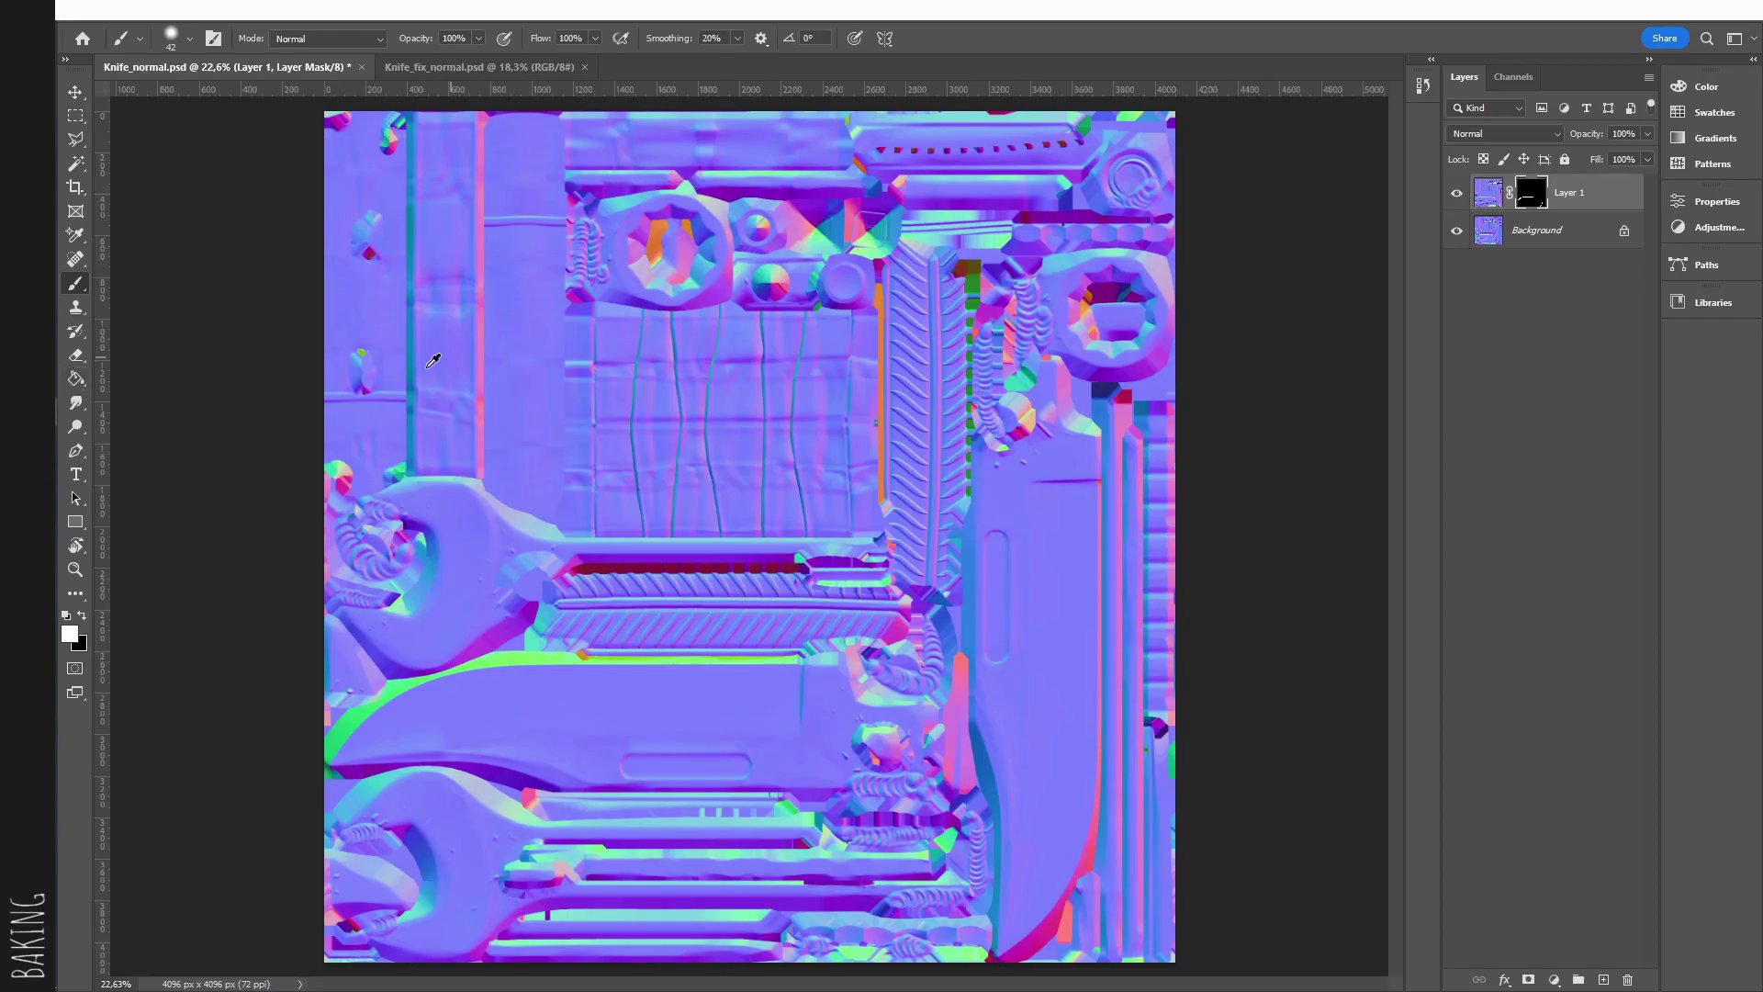
Step: In Photoshop, toggle Layer 1's mask off and on to compare both bakes on the chain link's UV strip
alt+scroll(429, 366, up, 3)
drag(463, 402, 558, 590)
alt+scroll(568, 376, up, 4)
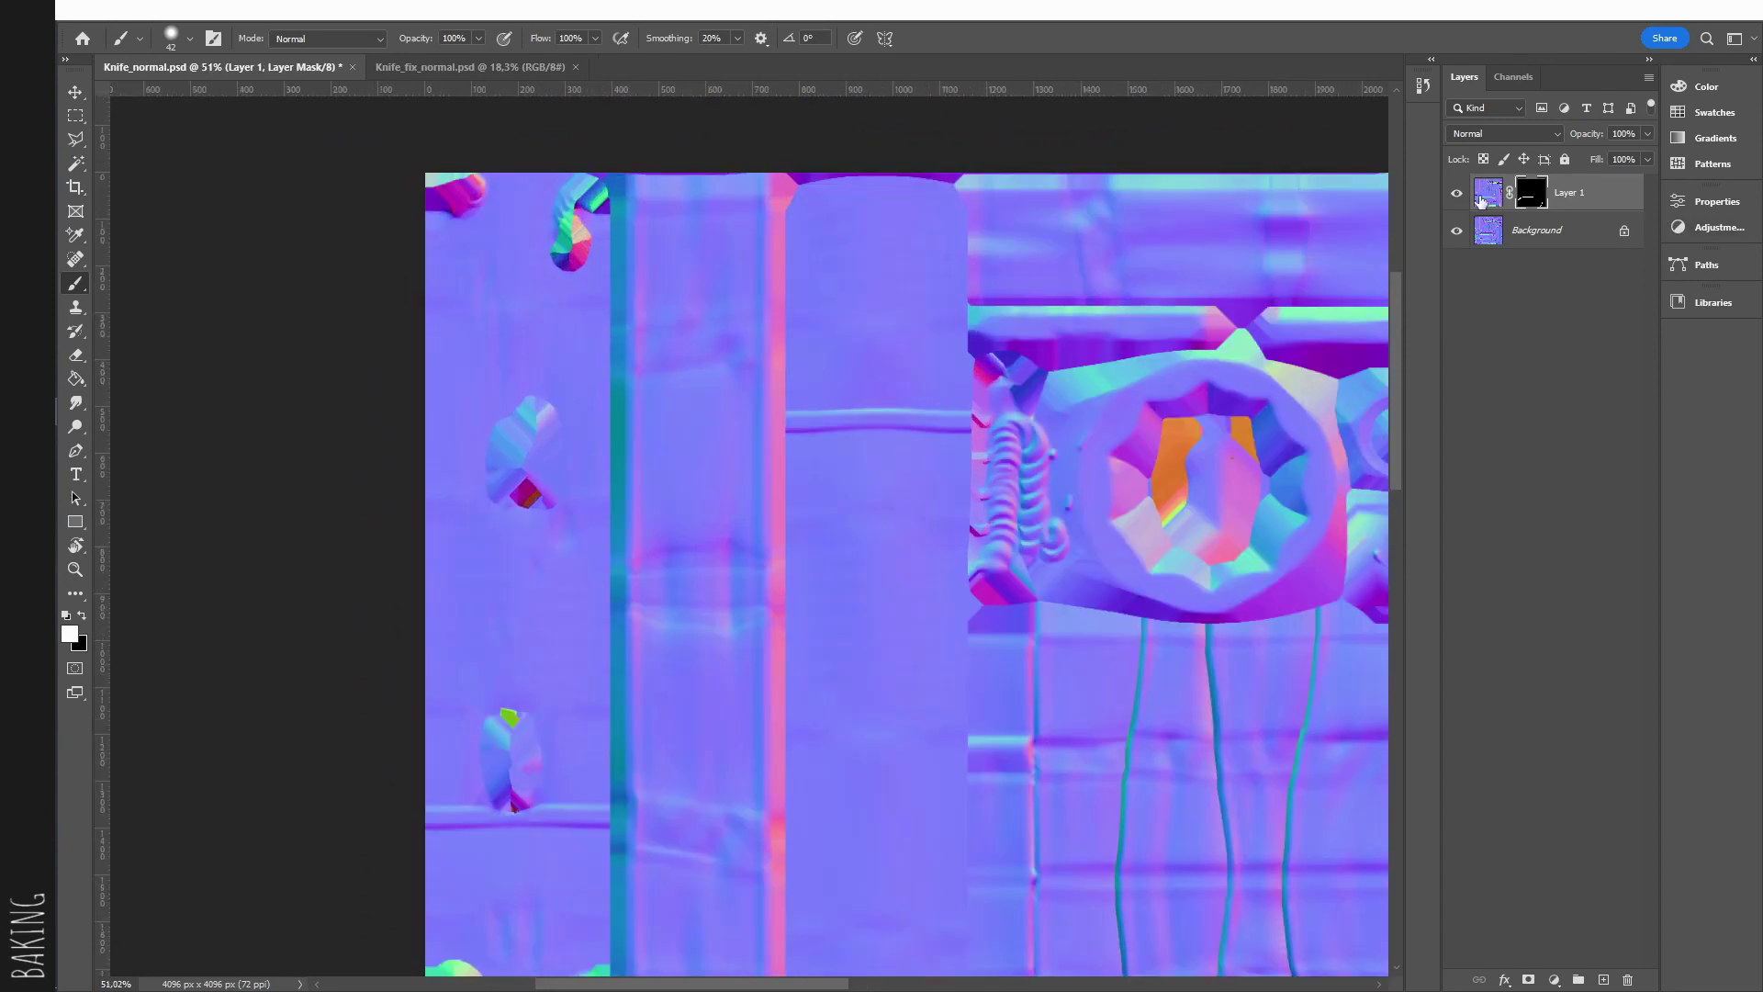
shift+click(1528, 195)
shift+click(1528, 194)
shift+click(1527, 195)
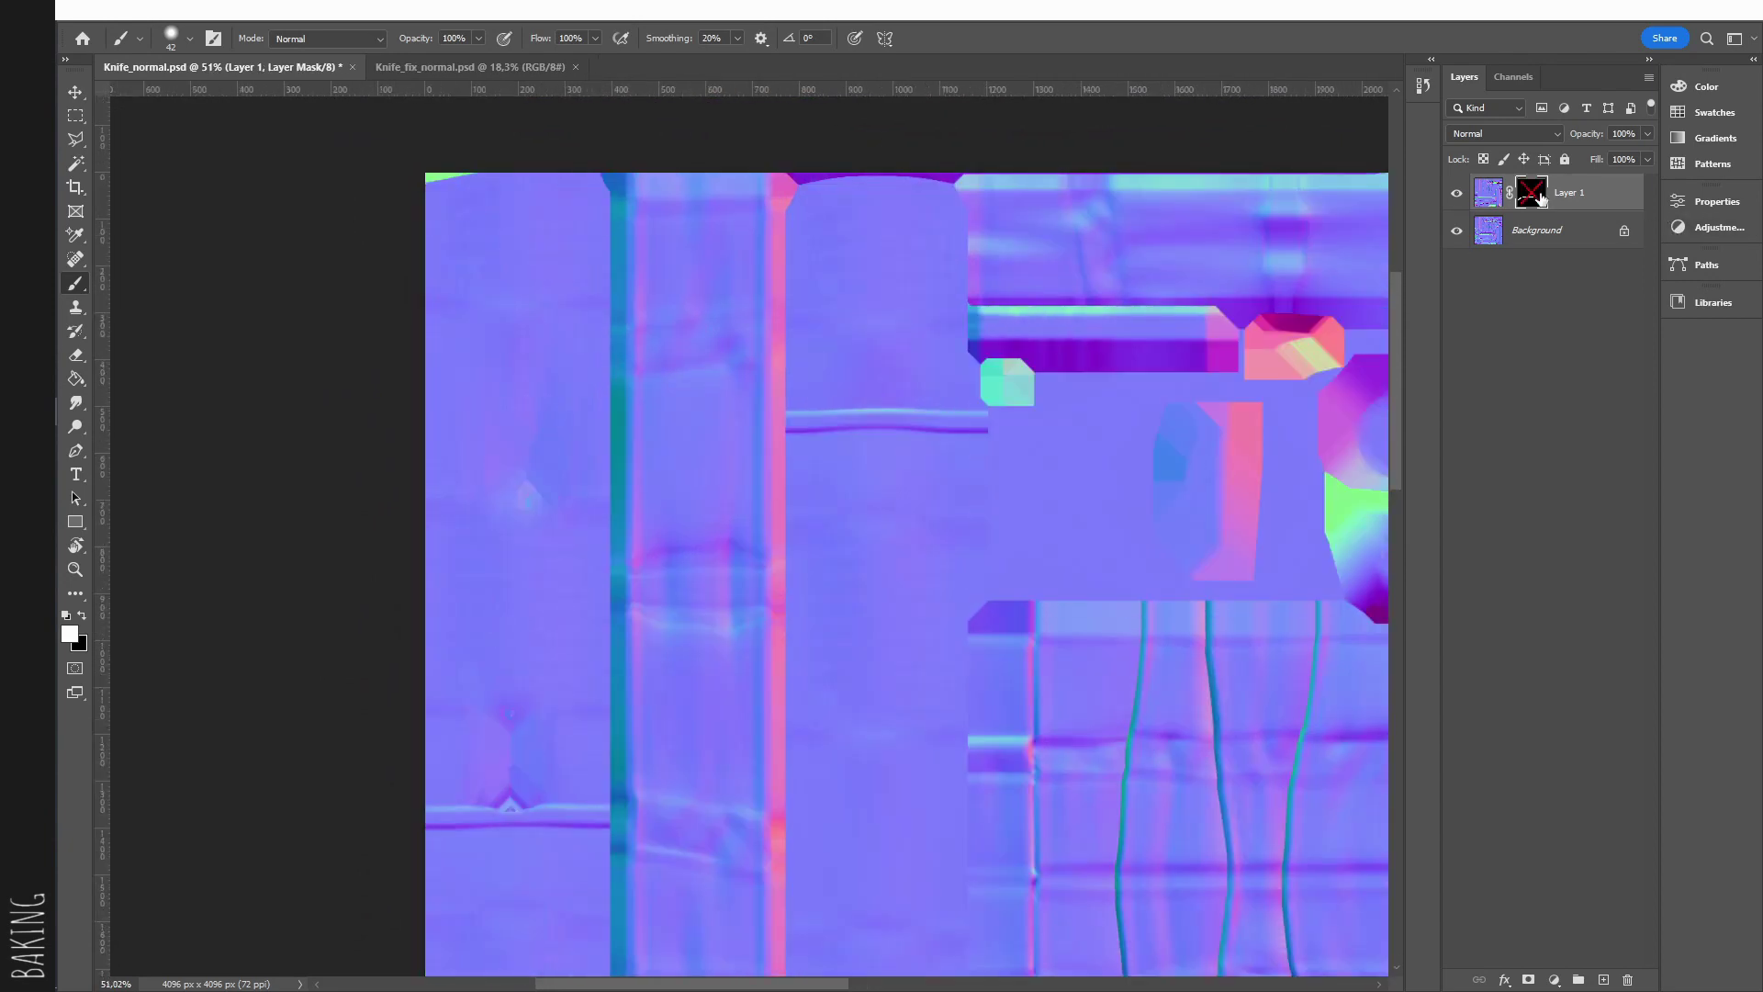
shift+click(1528, 195)
Step: Paint the mask white over the artifacts at the upper end of the chain link's strip with a 124 px brush
alt+right_drag(453, 208, 495, 209)
click(418, 204)
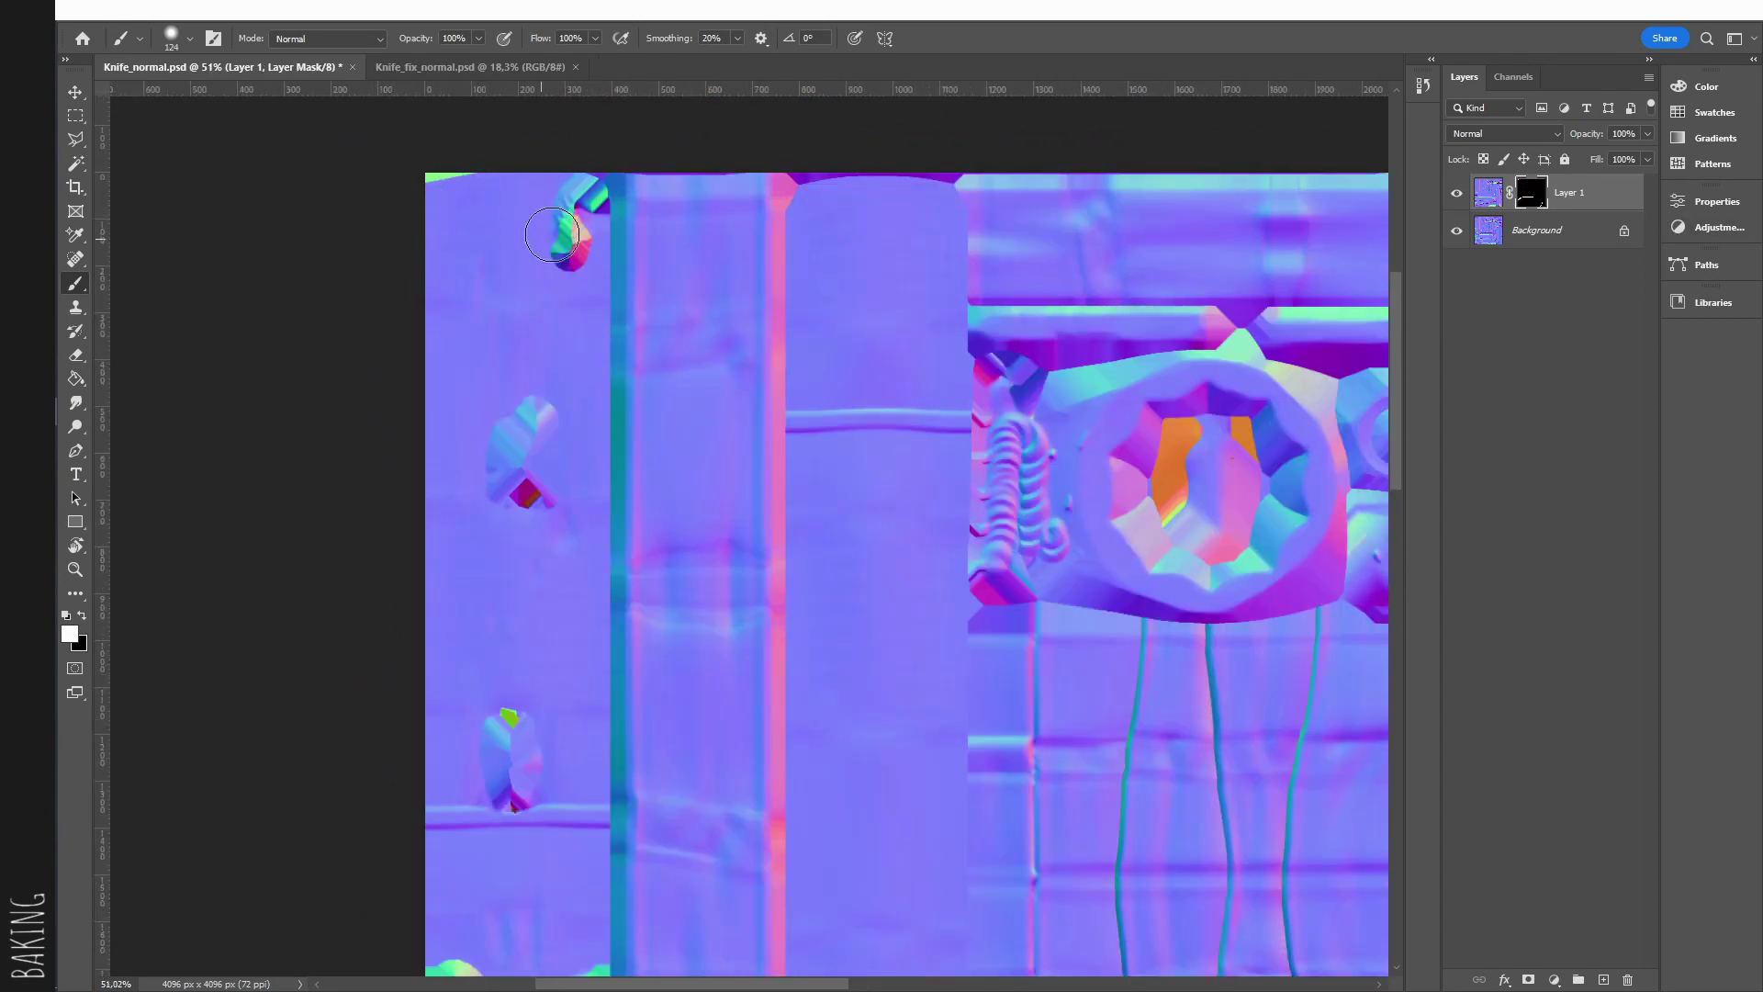
drag(579, 248, 622, 166)
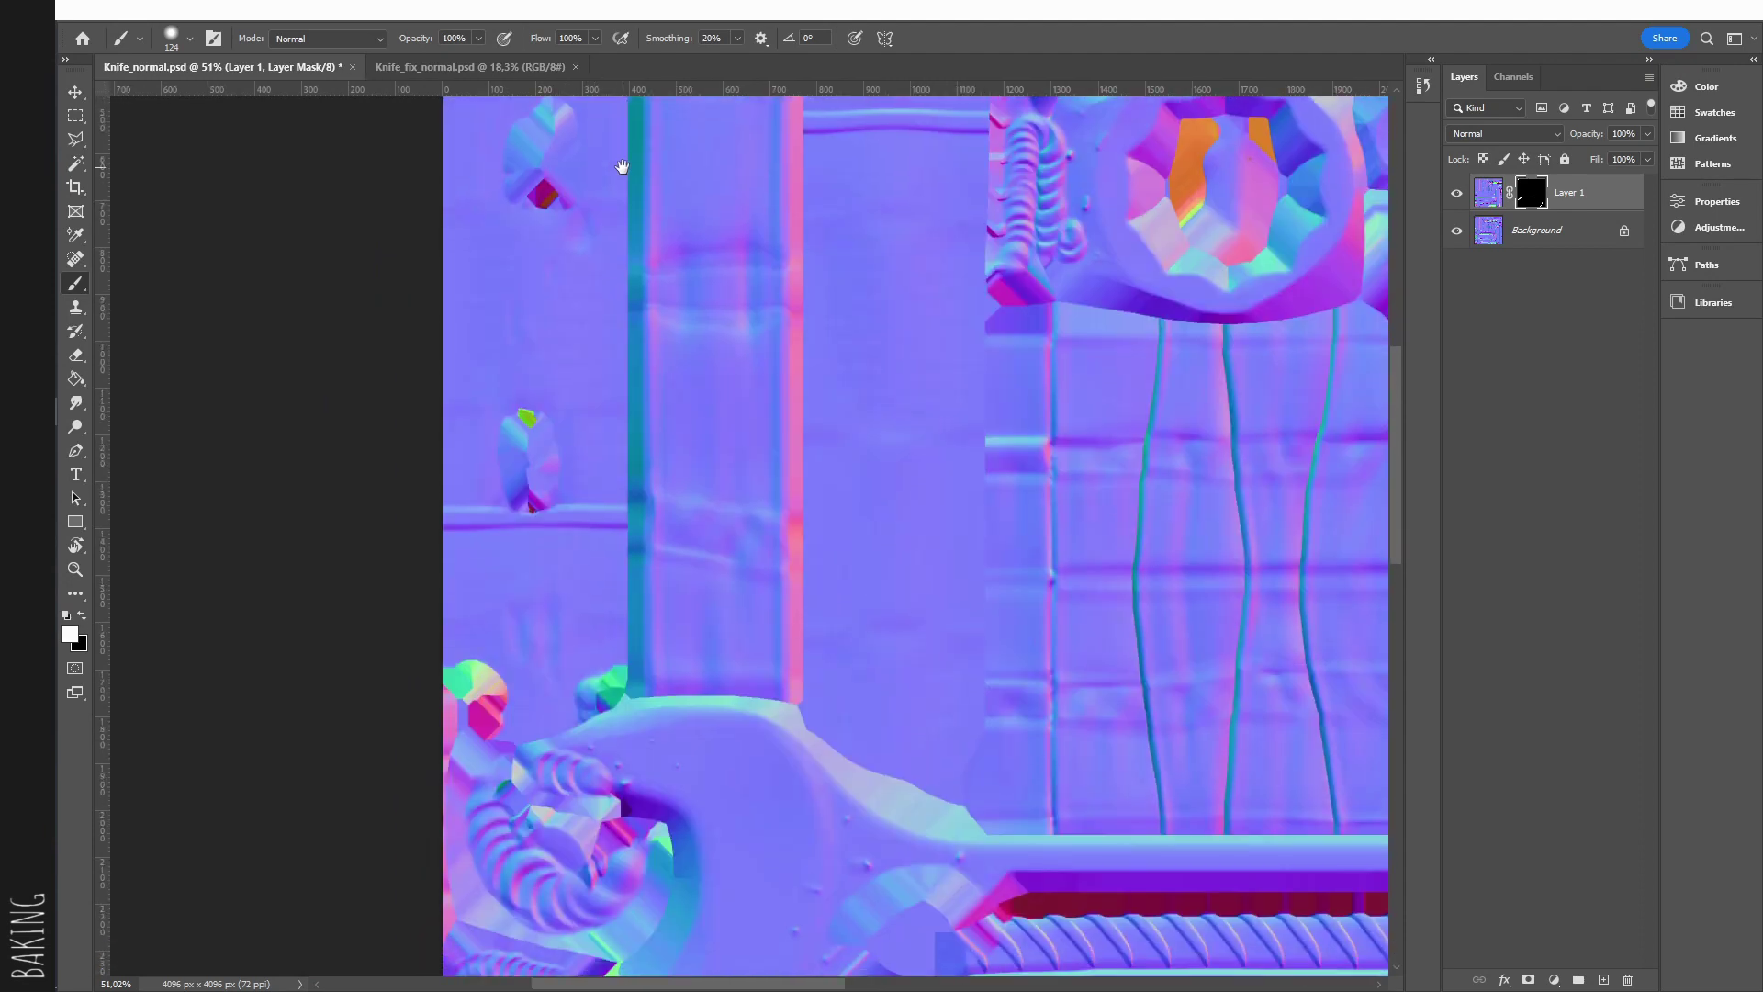
Step: Reveal the fix bake over the artifacts at the lower end of the chain link's strip with a 65 px brush
alt+right_drag(490, 730, 458, 730)
mouse_move(467, 677)
mouse_down()
mouse_move(502, 720)
mouse_move(610, 673)
mouse_up()
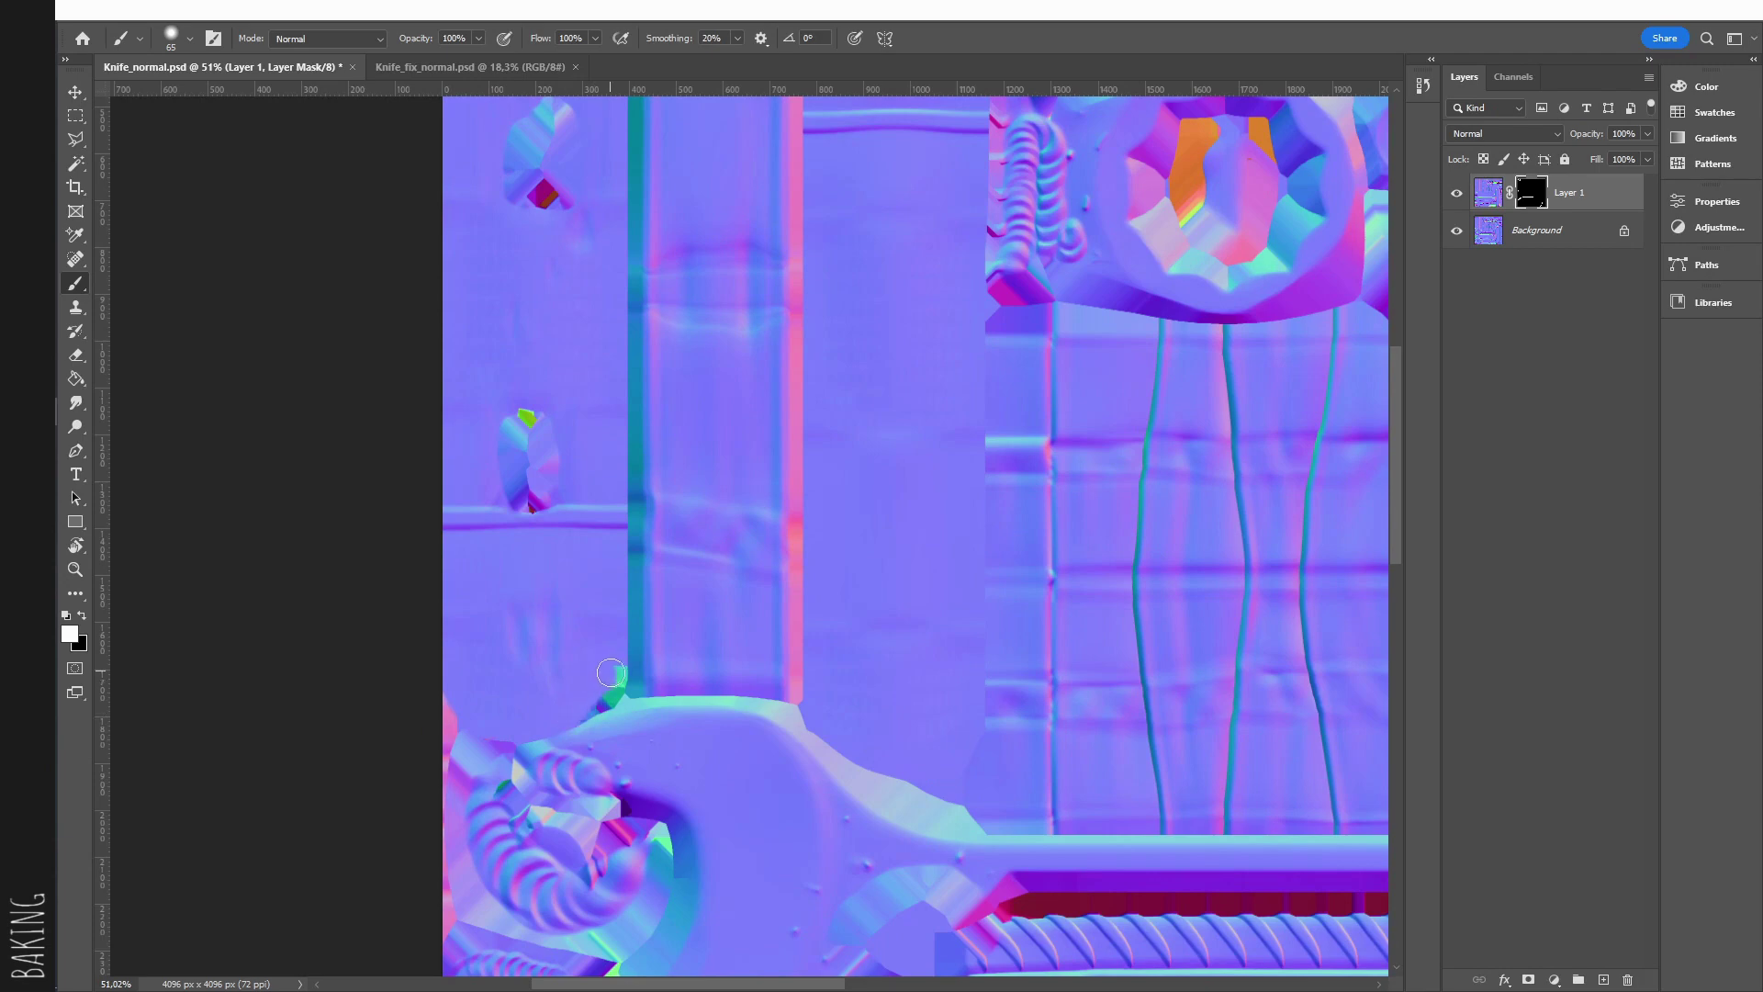
key(x)
key(x)
key(x)
key(x)
alt+scroll(534, 560, down, 6)
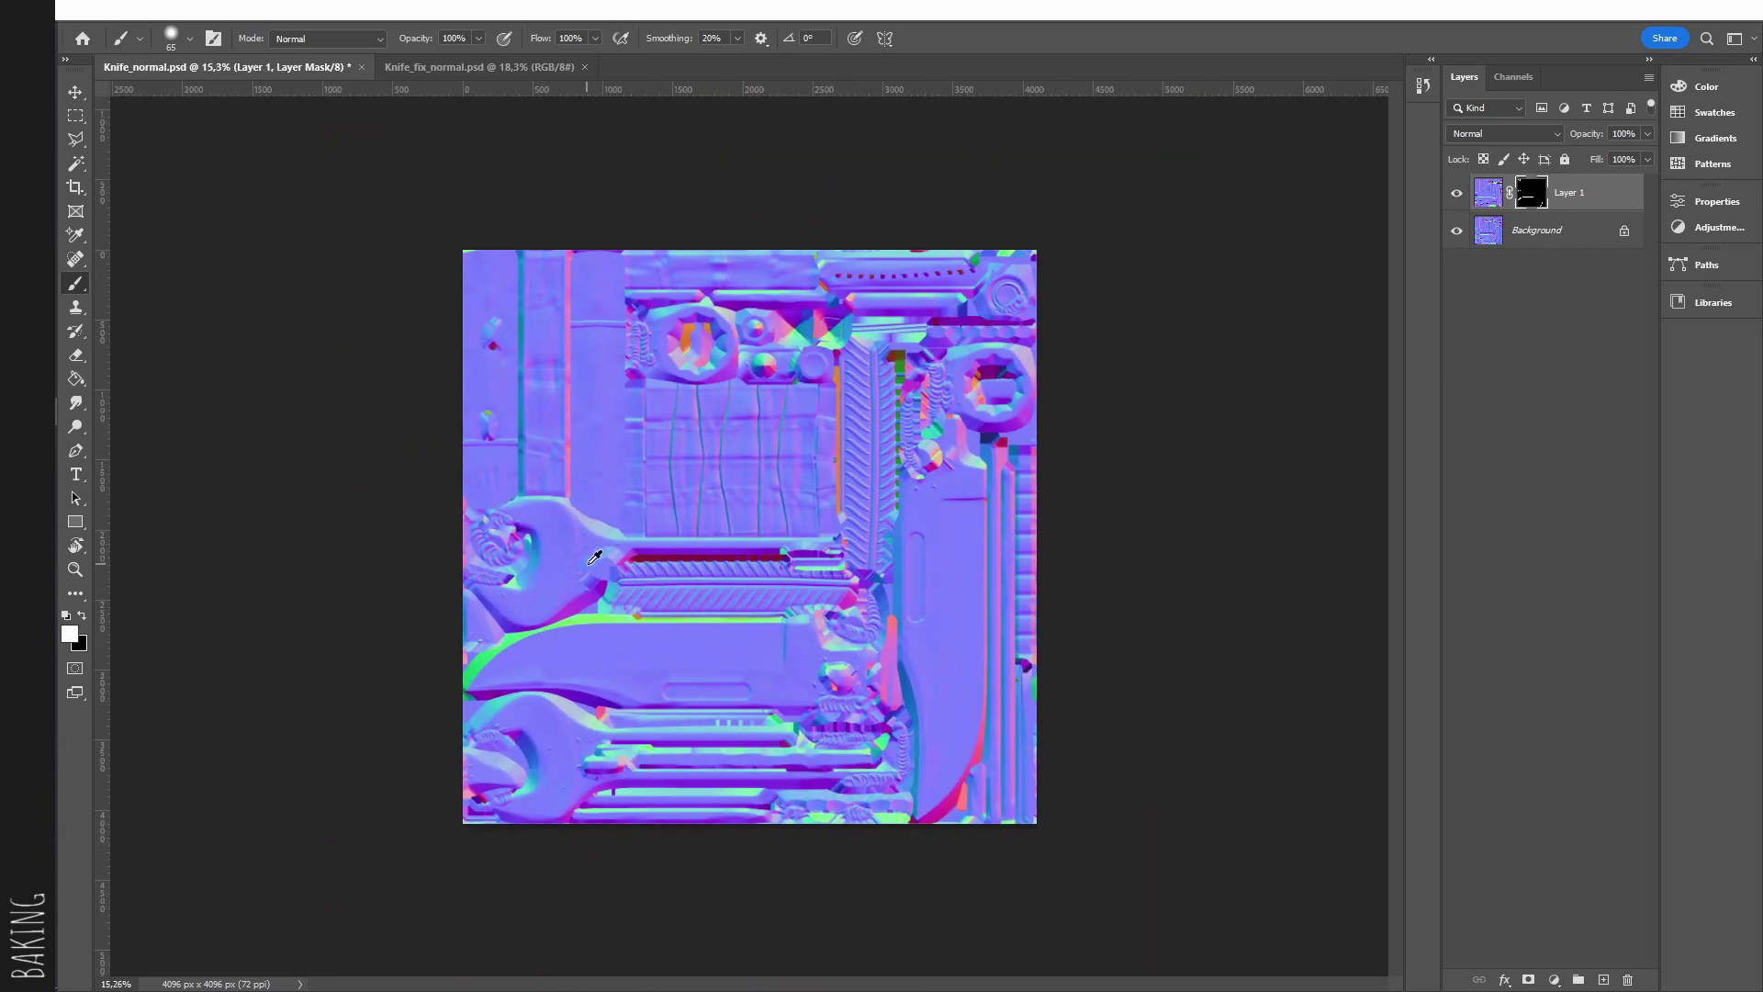
alt+scroll(592, 562, up, 2)
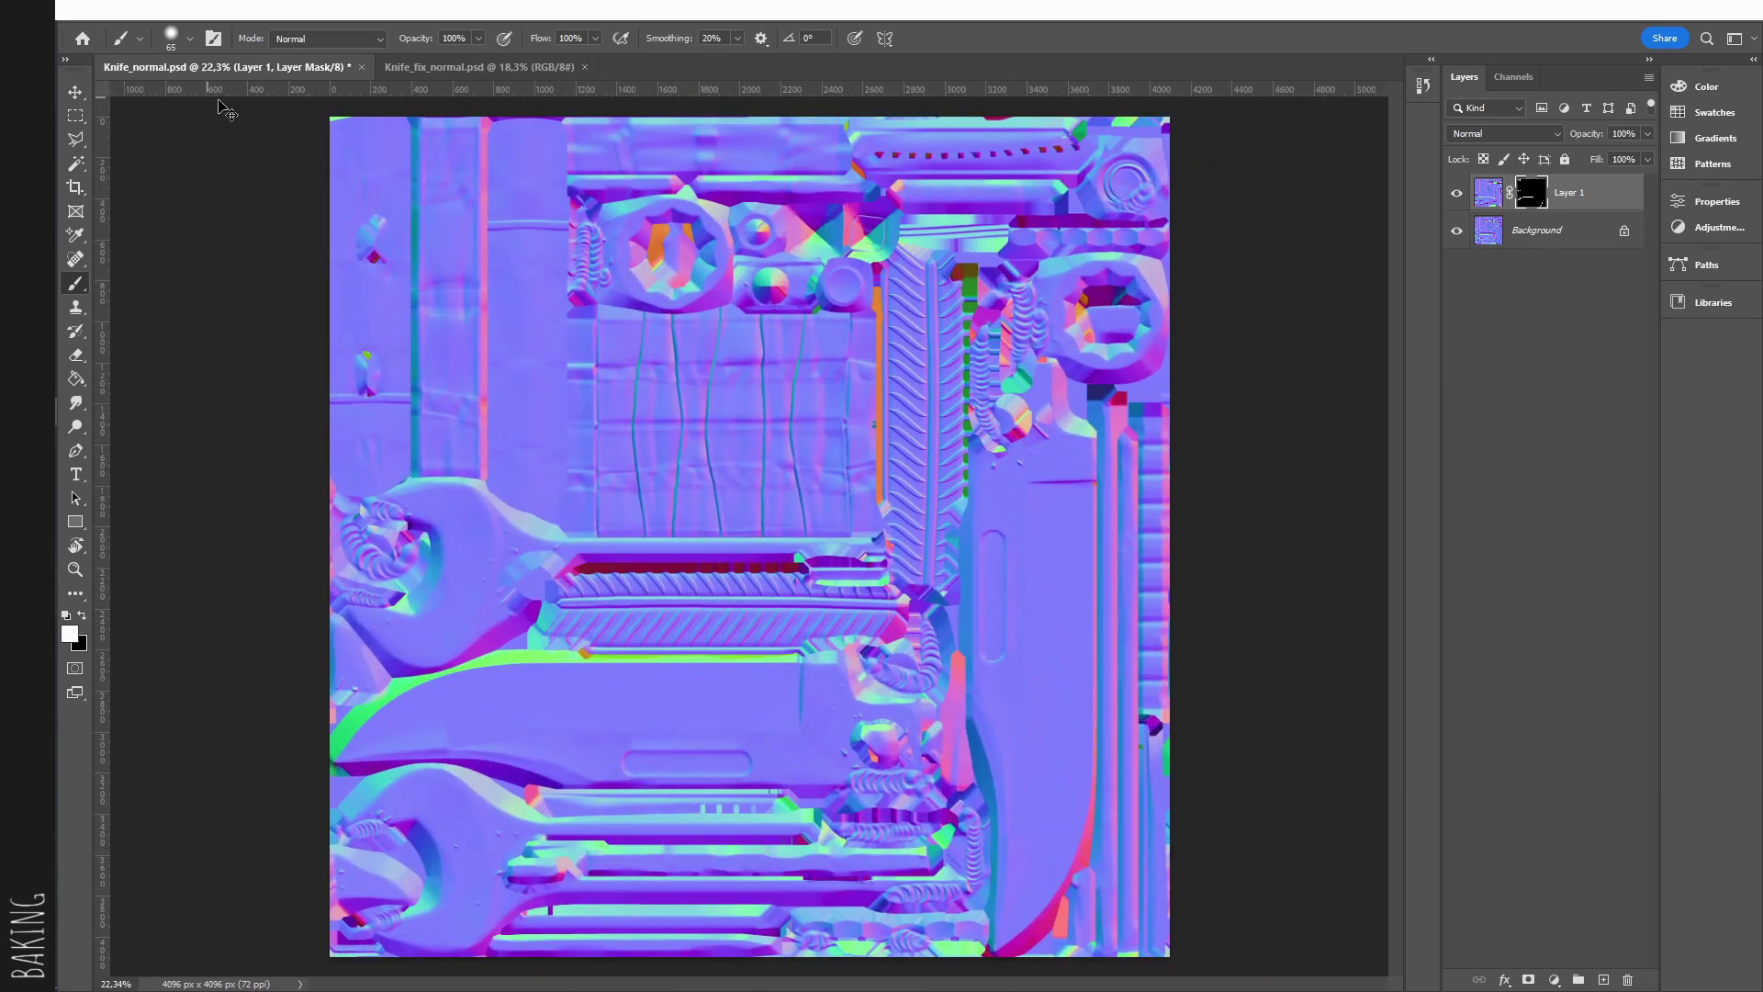
Step: Save Knife_normal.psd, switch to Marmoset Toolbag and cancel the request to locate the missing Bake.fbx
key(ctrl+s)
click(1113, 287)
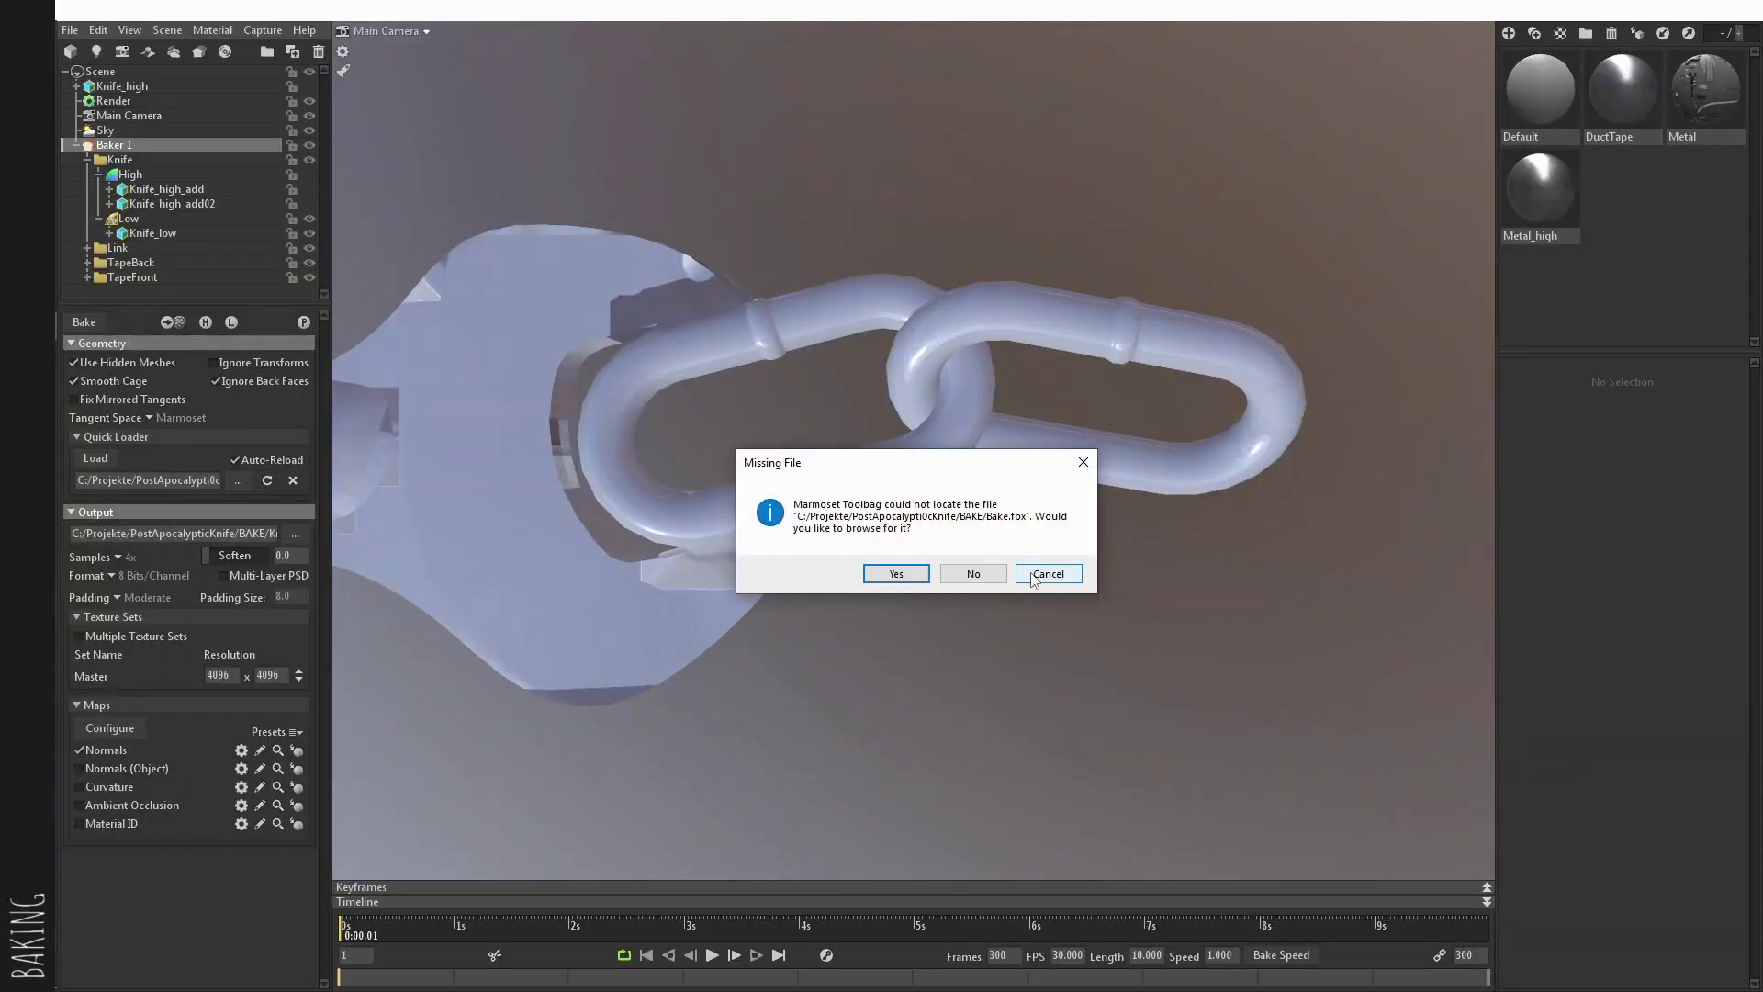
click(1035, 575)
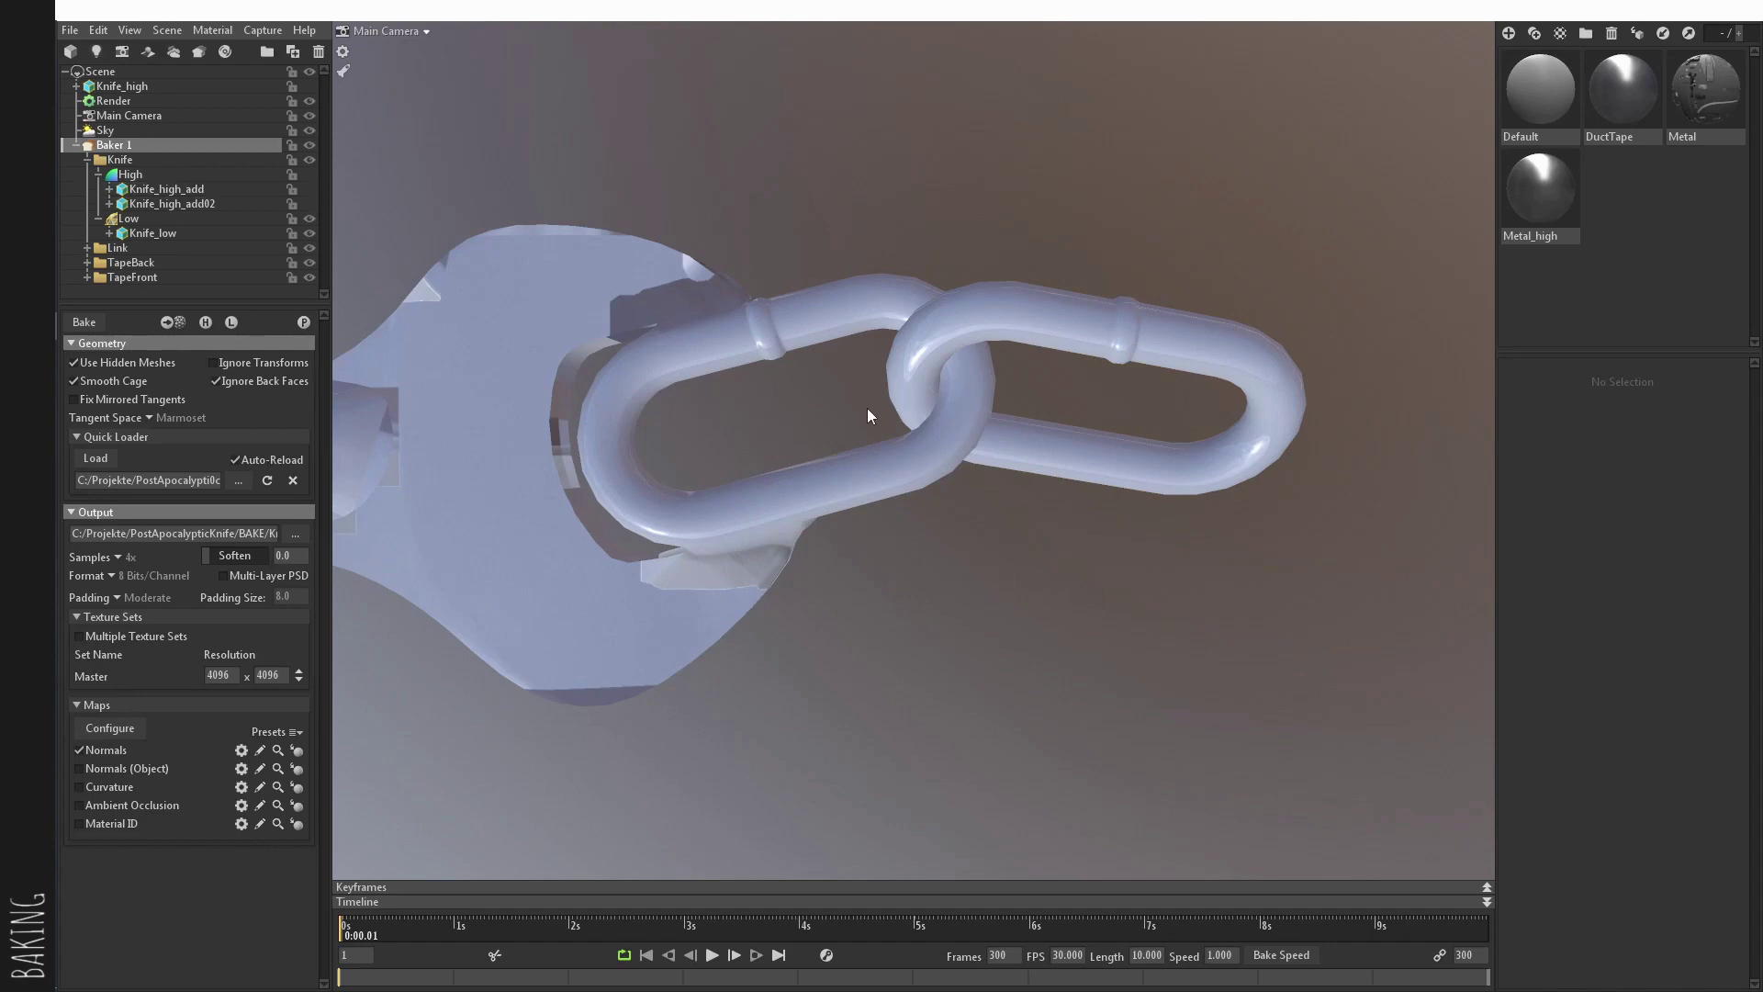
Step: Replace the Metal material's normal map with Knife_normal.psd
drag(866, 408, 757, 412)
middle_drag(756, 412, 1014, 388)
click(1014, 388)
click(1720, 103)
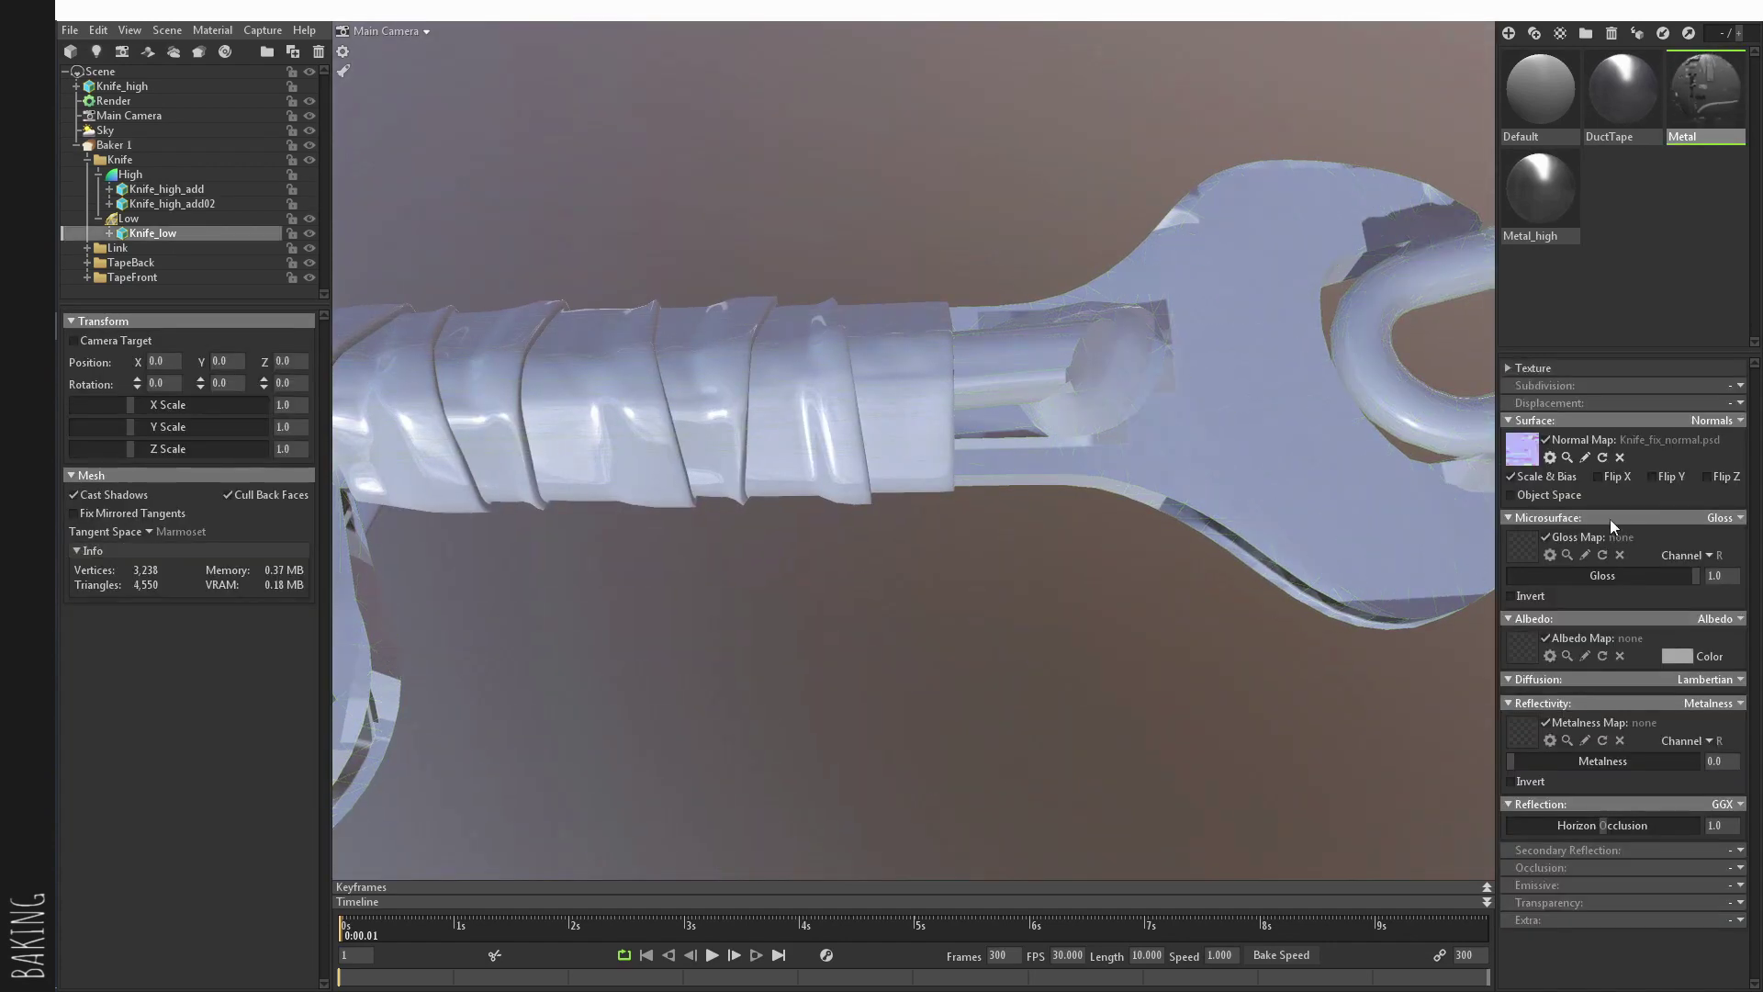
click(1527, 458)
click(389, 151)
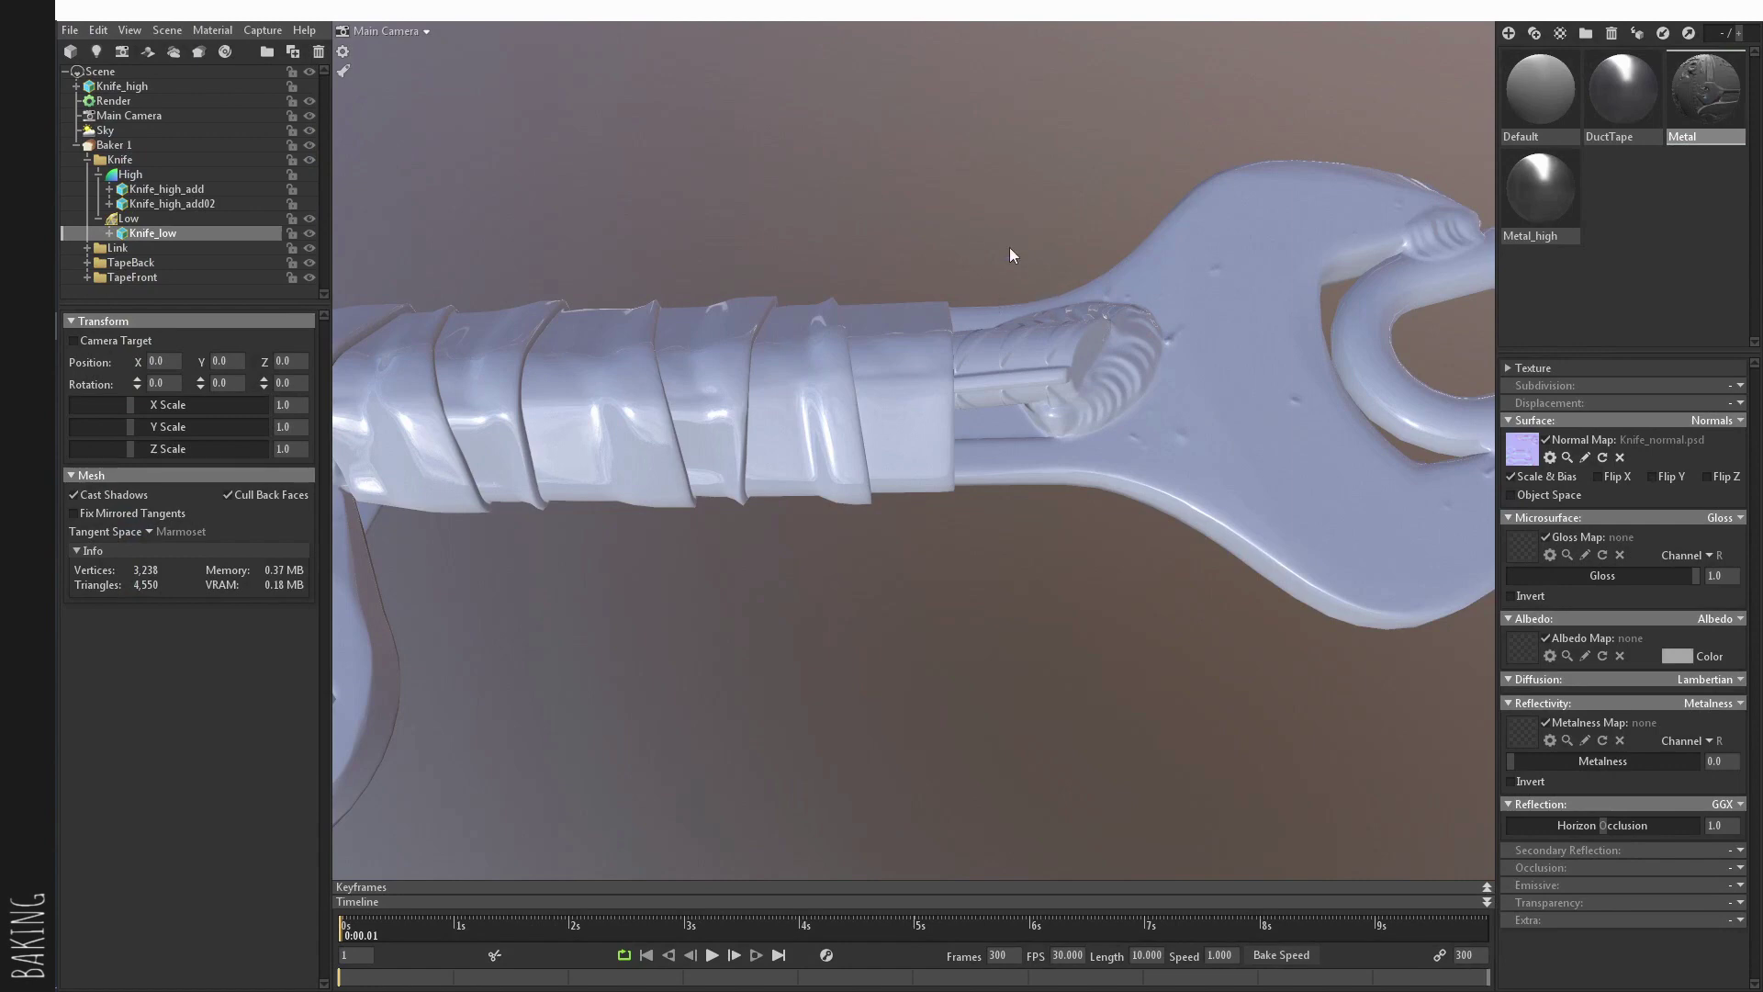
Step: Examine the combined normals from the handle to the blade's tip and cutting edge
middle_drag(1010, 246, 1331, 236)
middle_drag(716, 317, 1010, 267)
middle_drag(999, 388, 1079, 455)
drag(1080, 456, 1096, 442)
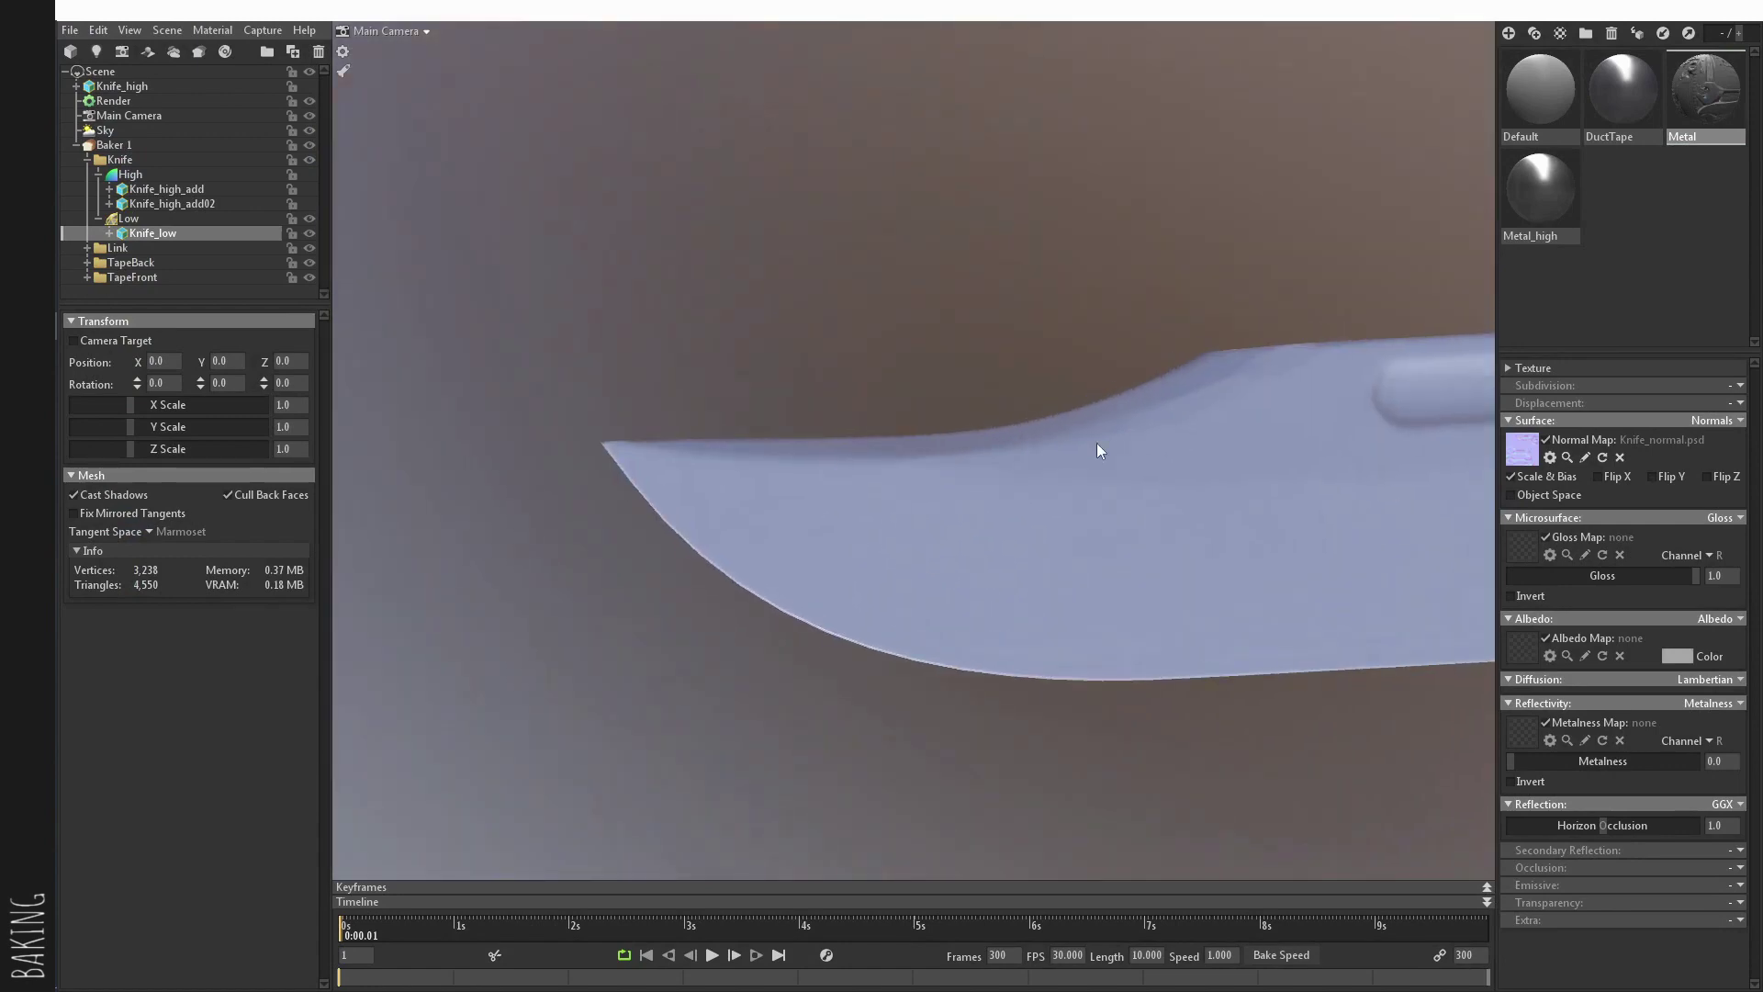
middle_drag(1096, 442, 377, 519)
Step: Examine the combined normals on the chain links, wrench welds and handle tape, and across the whole knife
drag(916, 415, 696, 420)
middle_drag(696, 421, 778, 410)
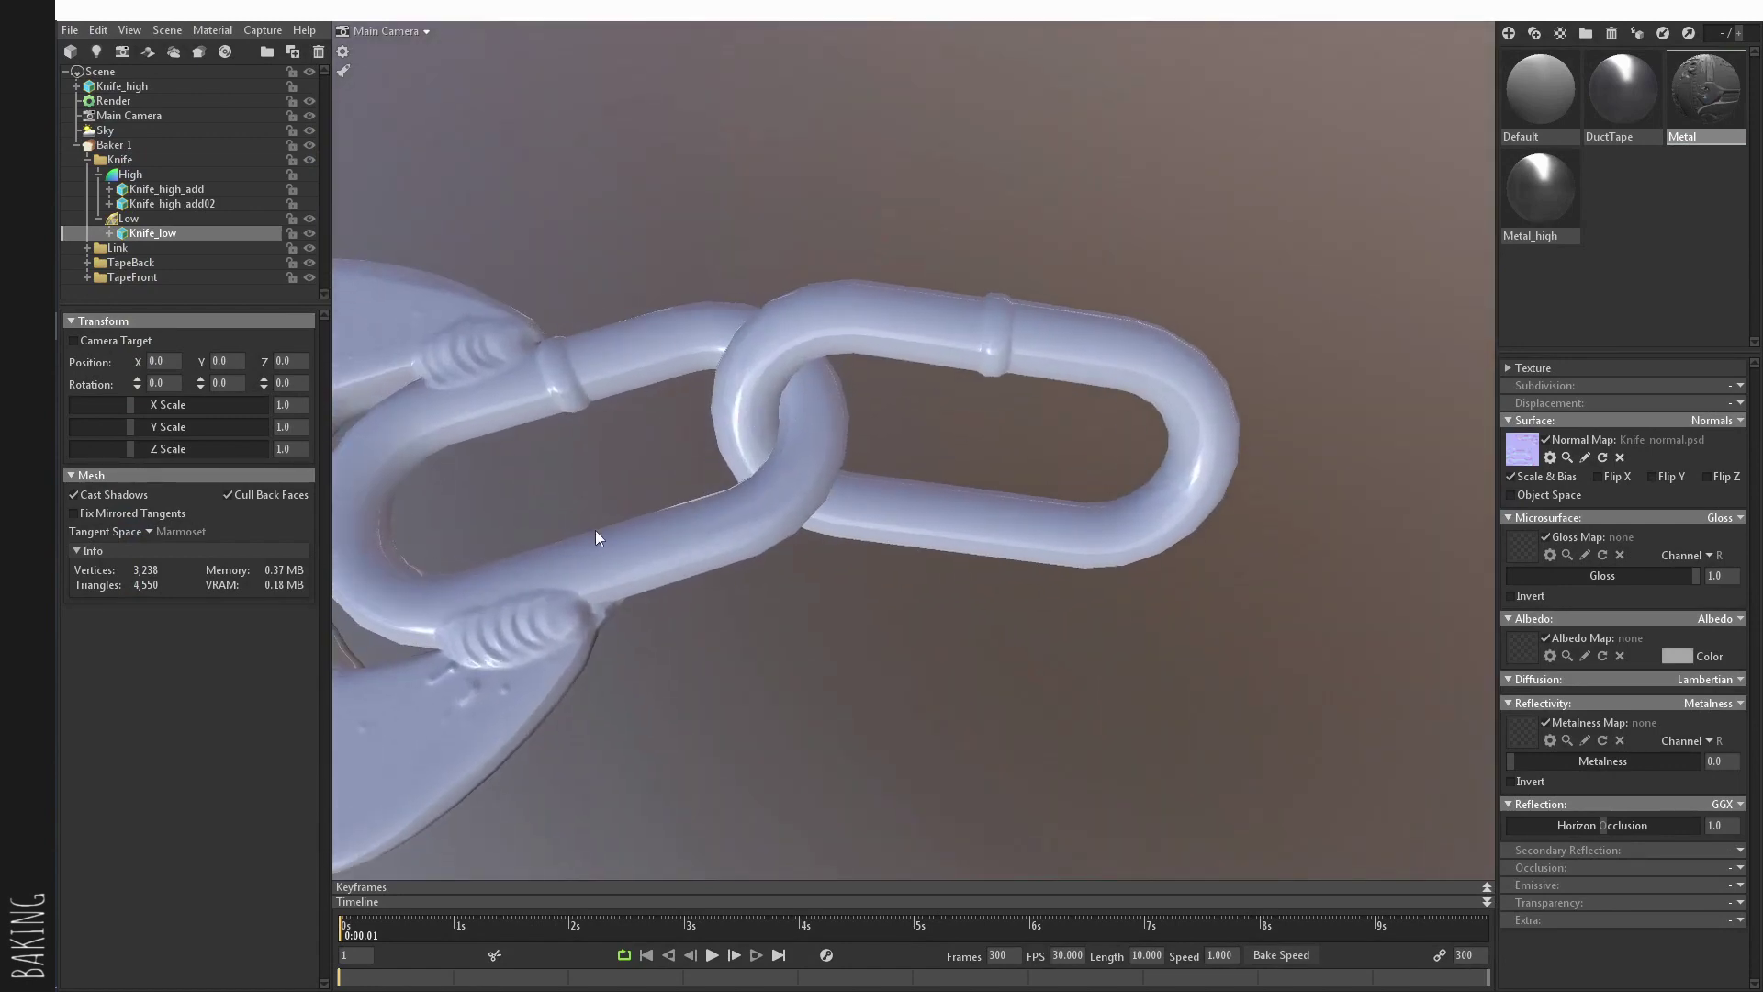
middle_drag(595, 530, 823, 525)
drag(823, 525, 893, 496)
middle_drag(587, 633, 966, 527)
drag(966, 527, 853, 514)
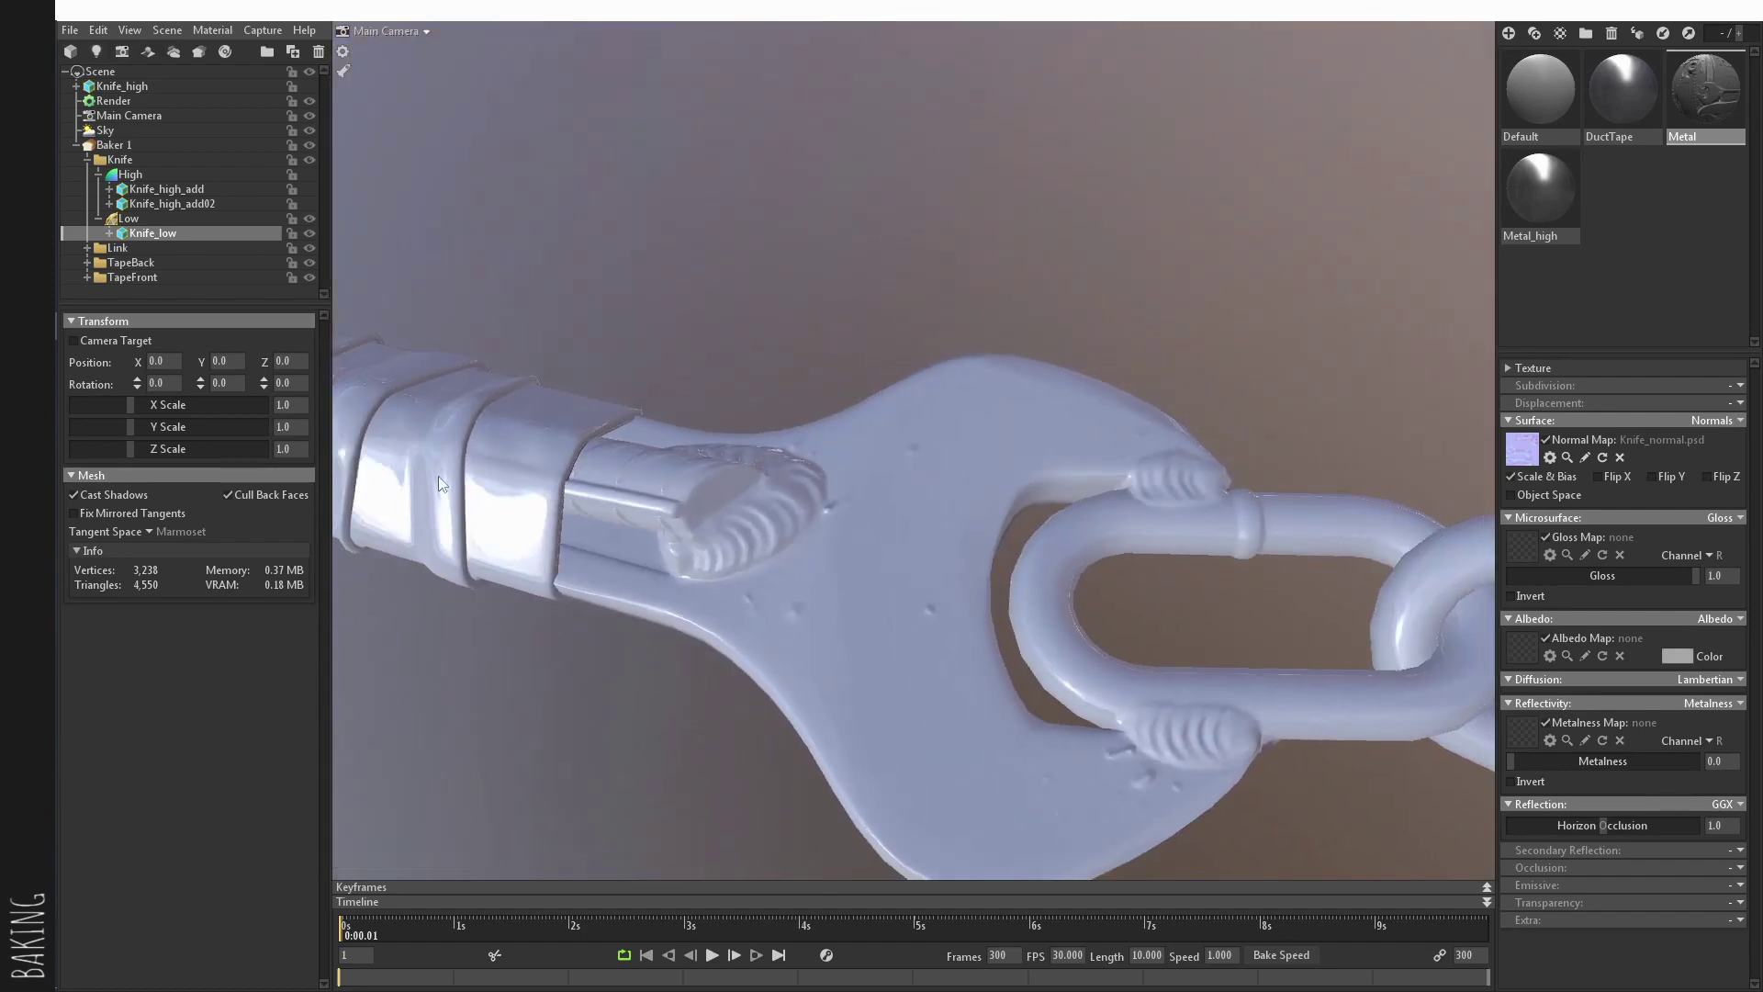
middle_drag(413, 459, 712, 493)
scroll(712, 493, down, 10)
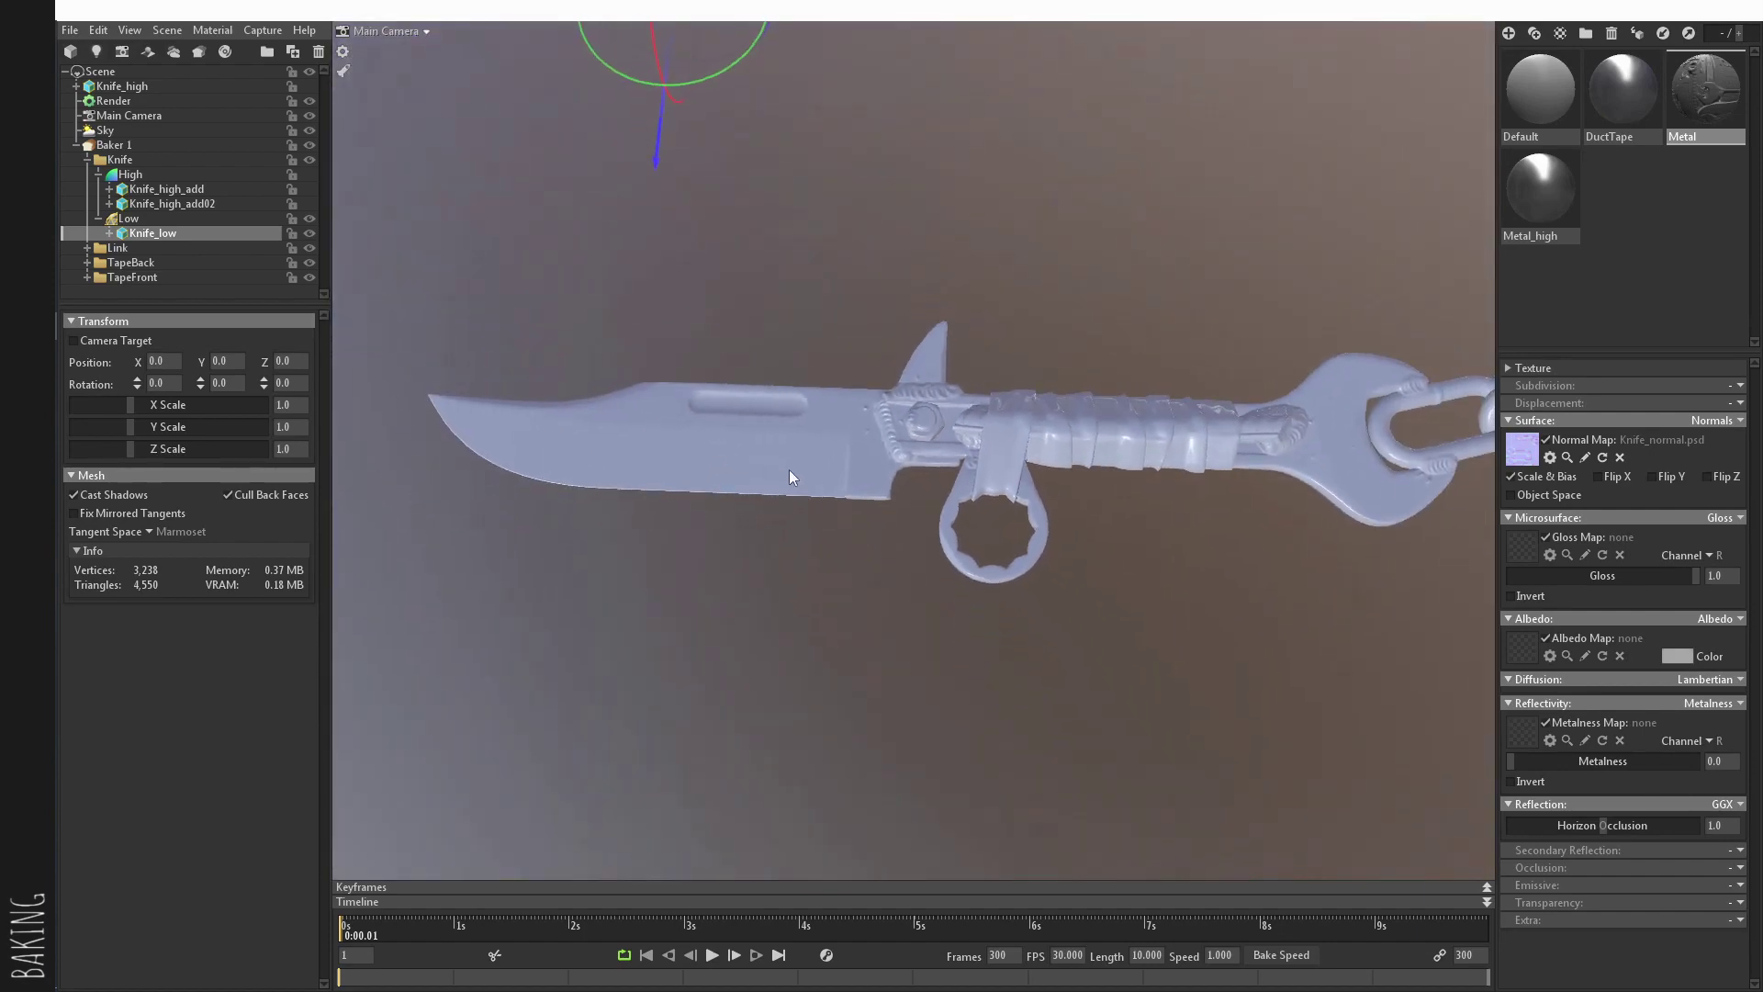
scroll(508, 415, up, 4)
middle_drag(996, 496, 918, 531)
drag(918, 531, 847, 539)
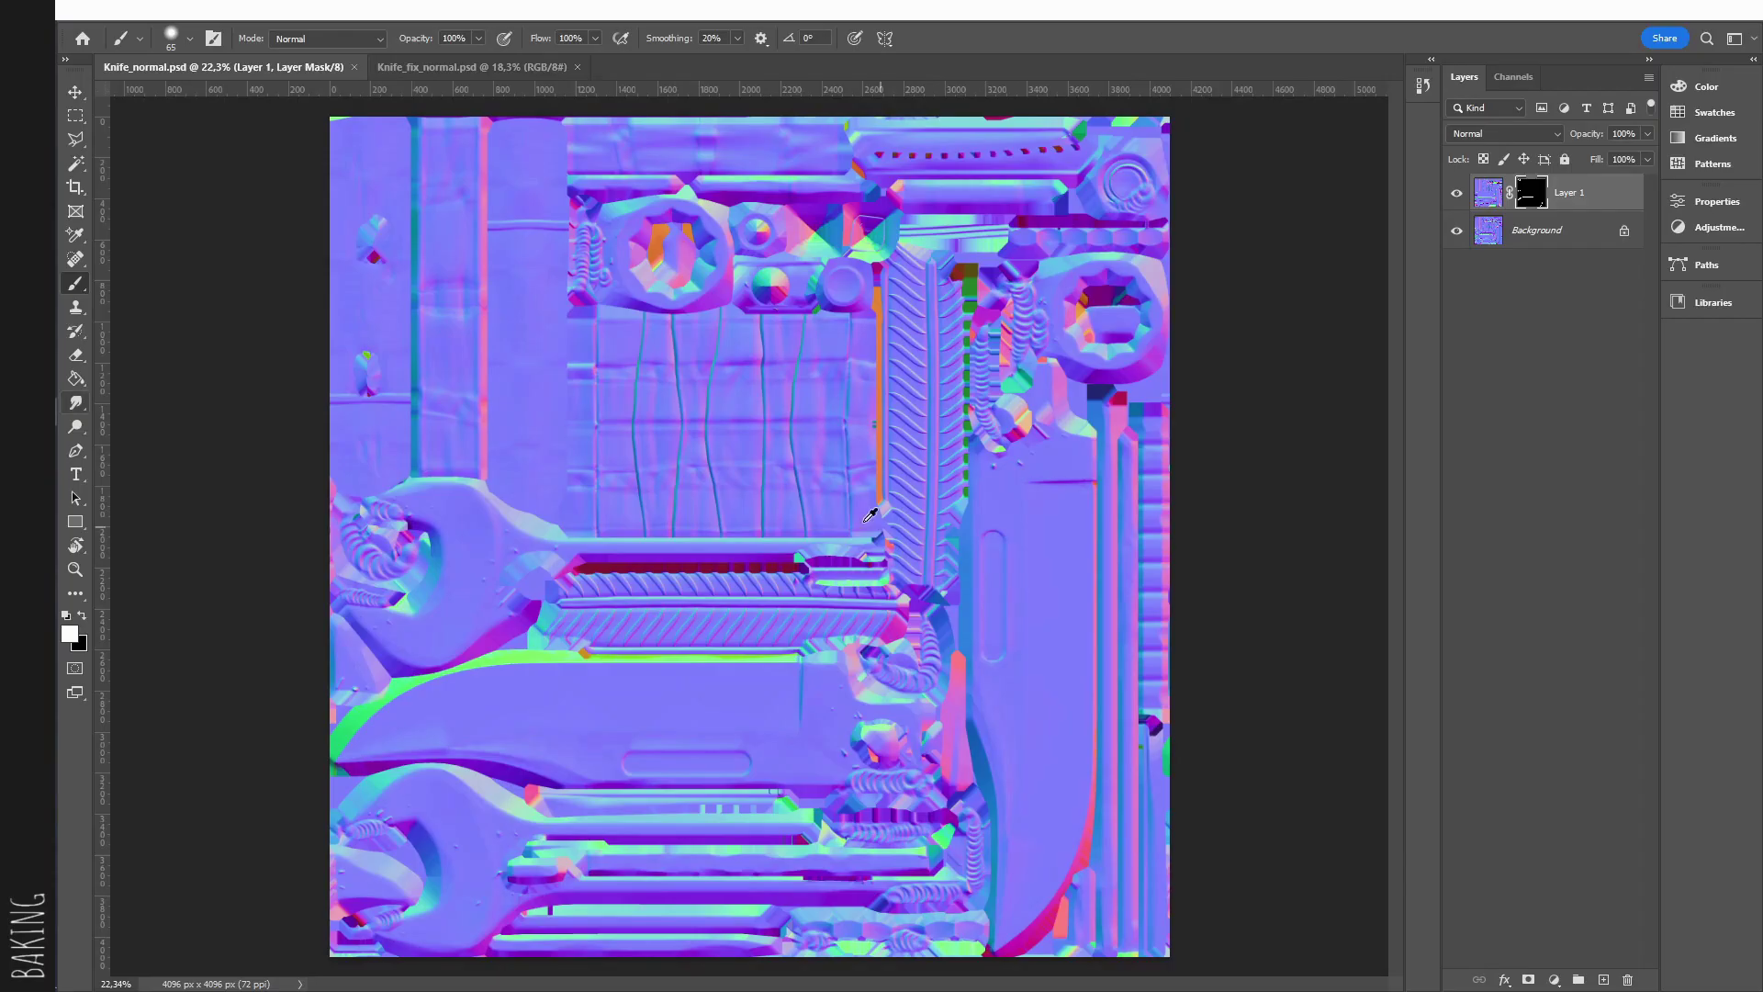
Step: Switch back to Photoshop and view the whole Knife_normal.psd map
alt+scroll(861, 521, down, 1)
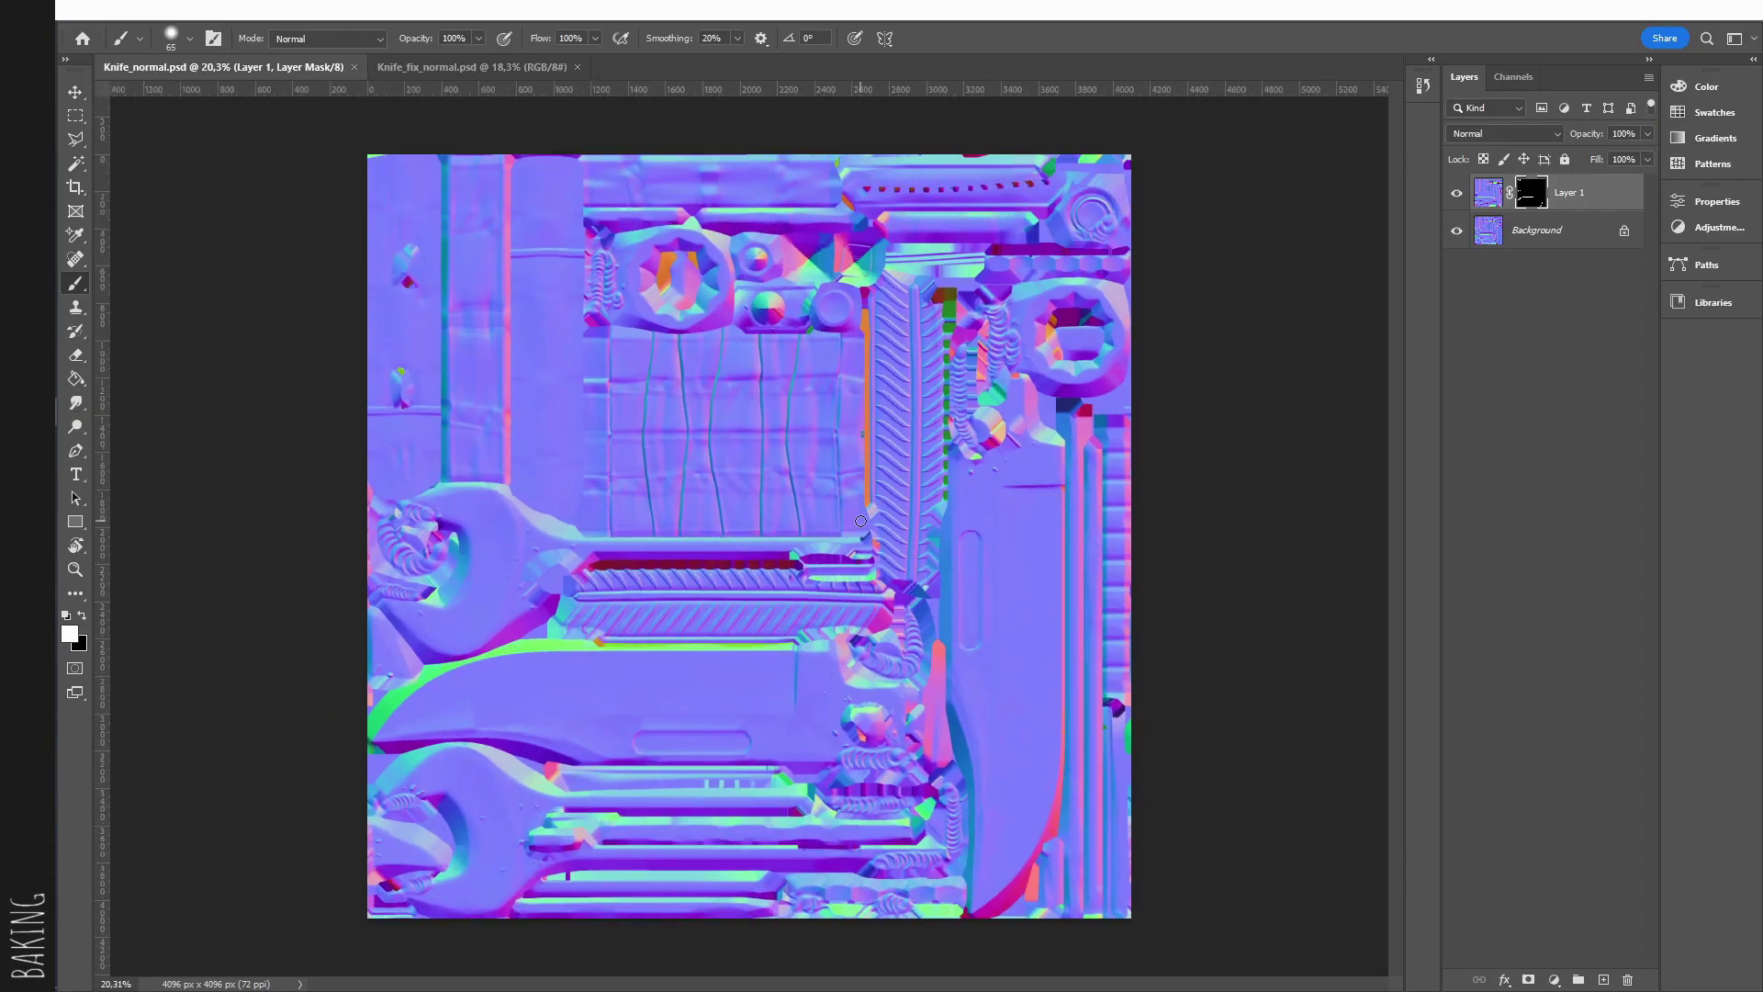